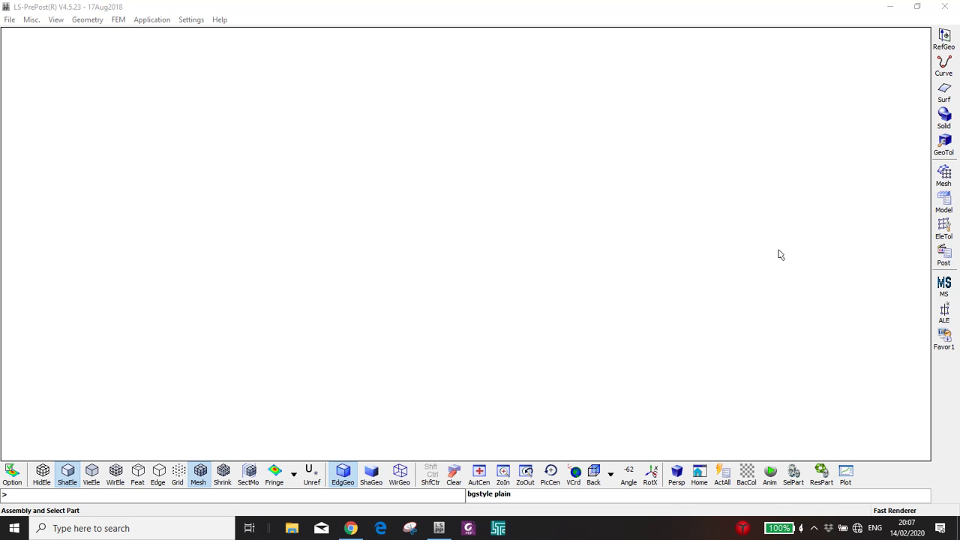
Step: Open the Shape Mesher and choose 4N Shell as the entity to mesh
left_click(943, 175)
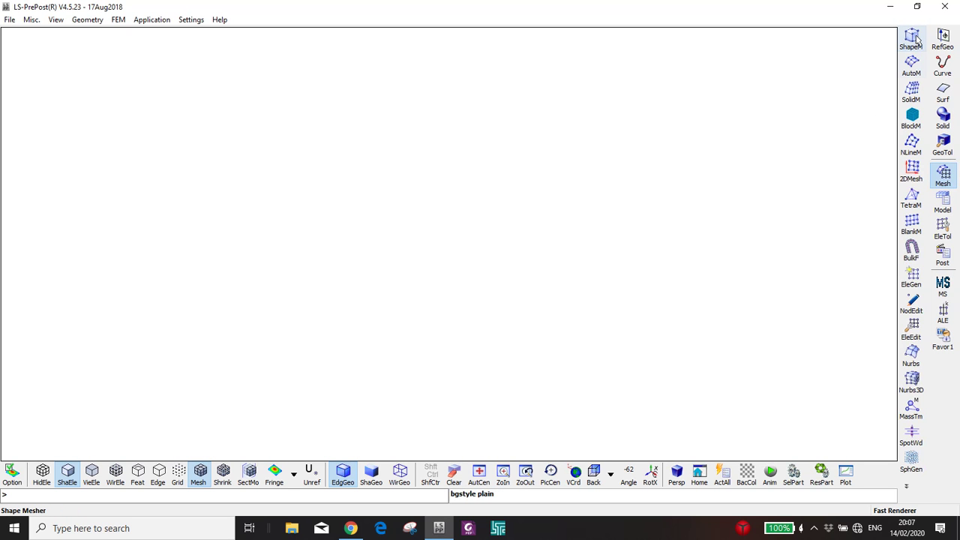
left_click(914, 39)
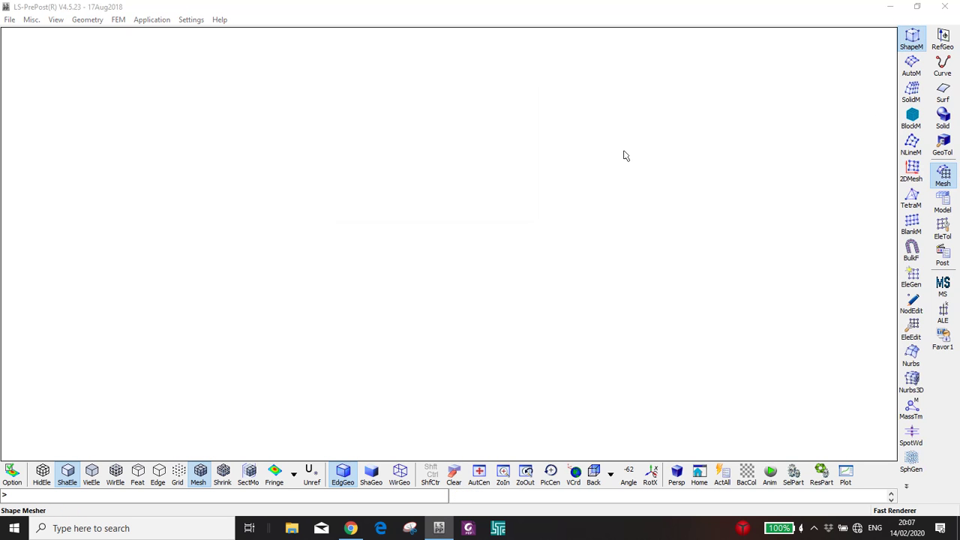
left_click(716, 98)
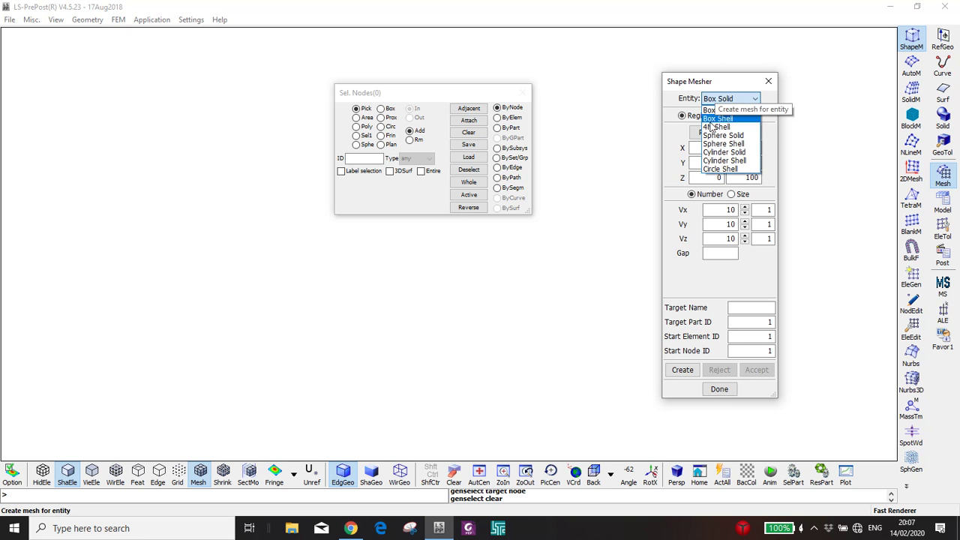
left_click(712, 127)
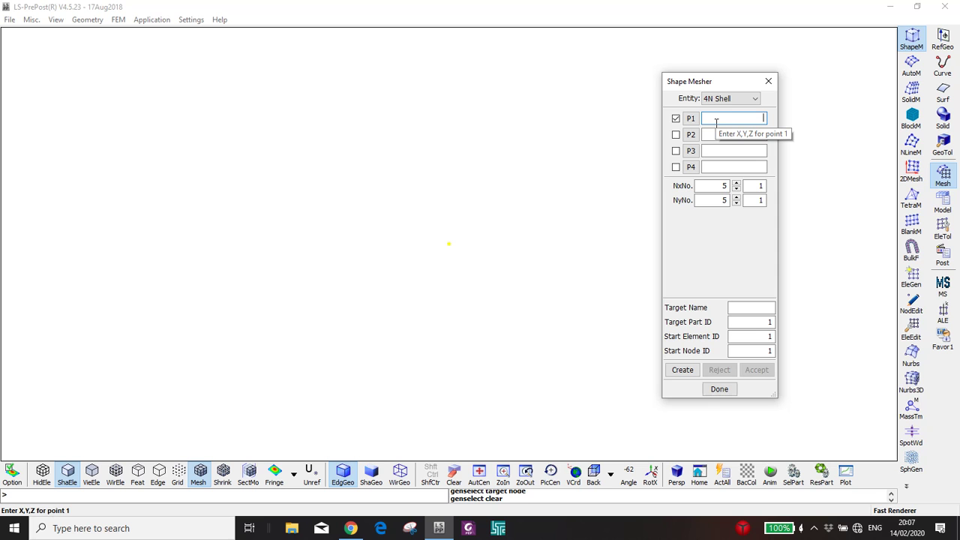
Step: Enter 0,0,0 as the coordinates of all four corner points, P1 to P4
type("0,0,0")
key("Return")
key("ctrl+c")
left_click(731, 134)
key("ctrl+v")
left_click(737, 150)
key("ctrl+v")
left_click(738, 165)
key("ctrl+v")
Step: Set corner point P2 to 0,2.35702,0 and corner point P3 to 25,2.35702,0
left_click(747, 135)
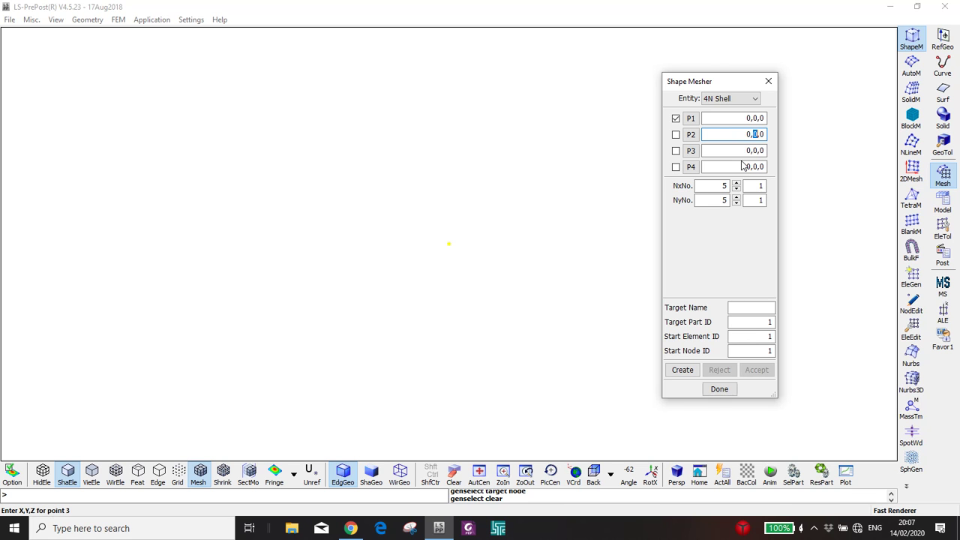
type("2.35702")
key("shift+Left")
key("shift+Left")
key("shift+Left")
key("shift+Left")
key("shift+Left")
key("shift+Left")
key("shift+Left")
key("ctrl+c")
left_click(759, 152)
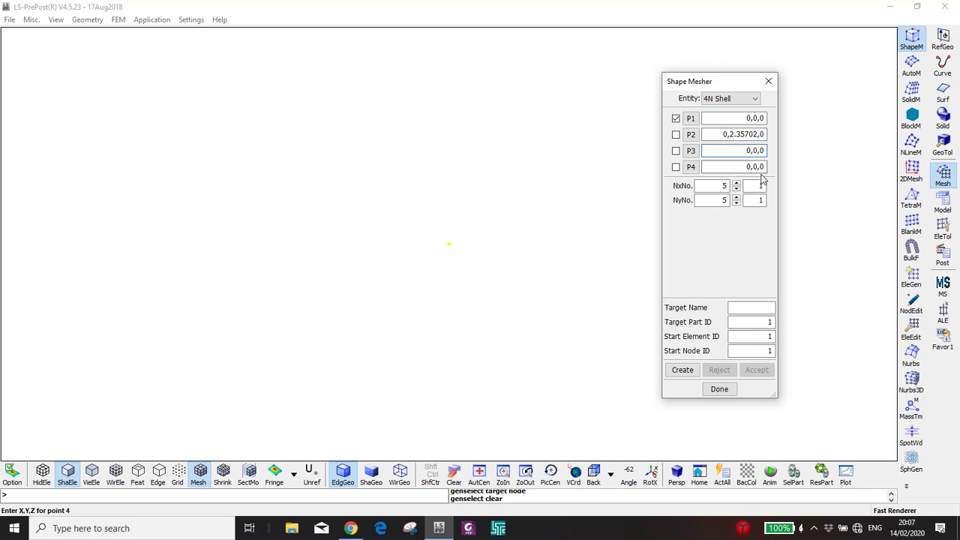
key("ctrl+v")
type("25")
Step: Set corner point P4 to 25,0,0 and generate a shell mesh preview with 5 by 5 elements
left_click(746, 166)
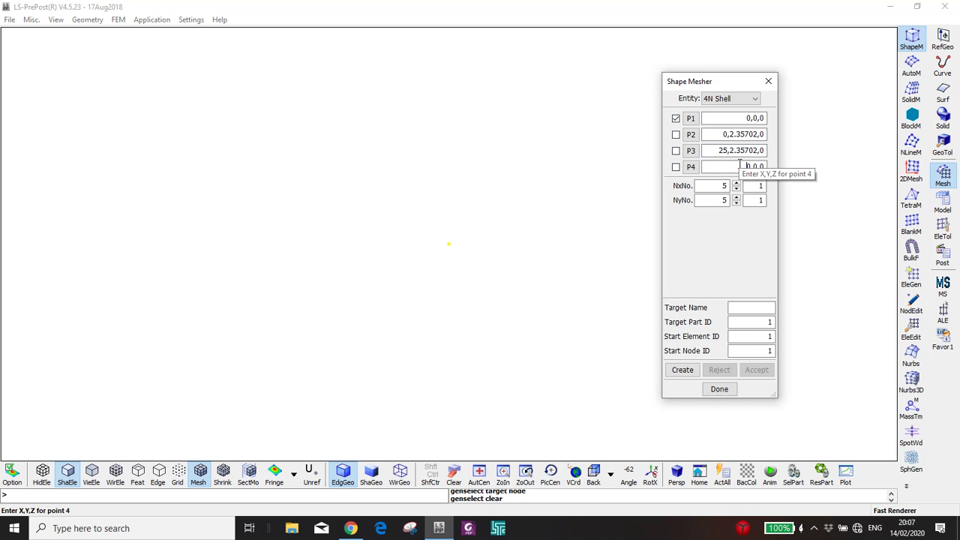
left_click(682, 370)
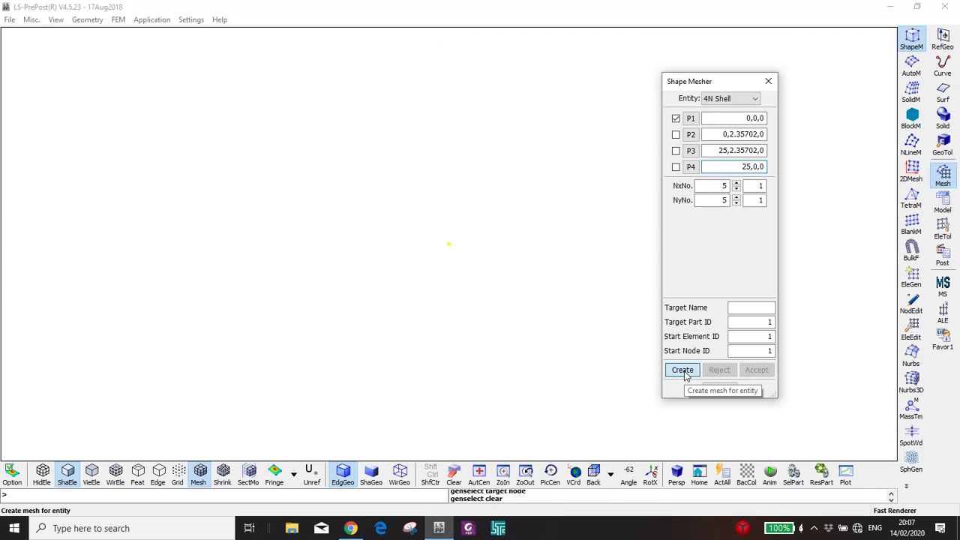
scroll(570, 284, "down", 2)
left_click_drag(570, 284, 529, 287, "shift")
left_click_drag(471, 279, 521, 251, "shift")
scroll(484, 275, "up", 3)
middle_click_drag(483, 308, 450, 291, "shift")
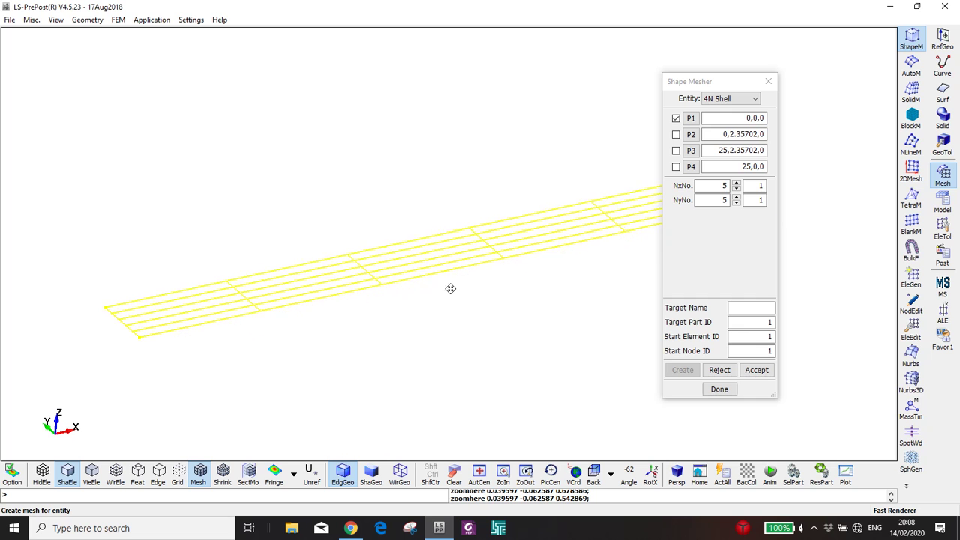
Step: Reject the previewed mesh and name the target part Bridge
left_click(753, 310)
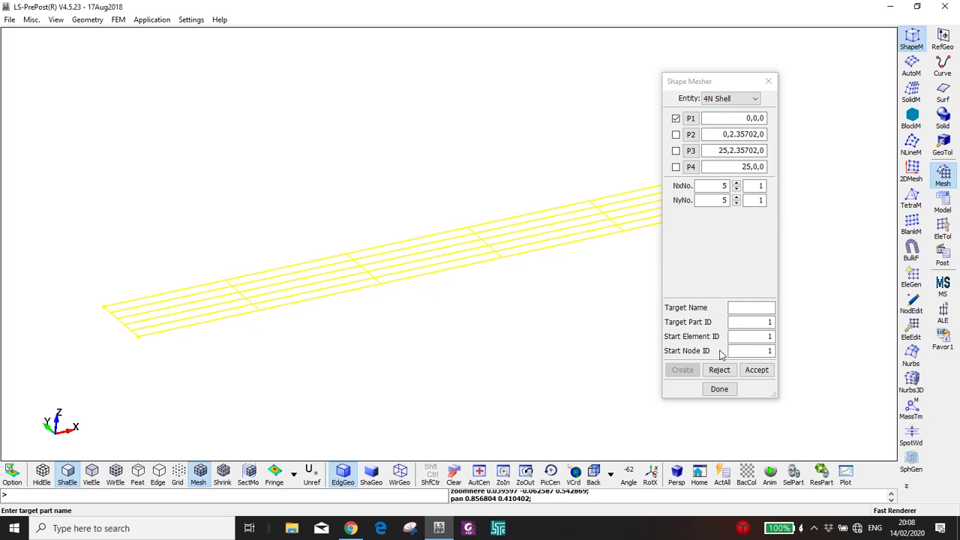
left_click(742, 308)
type("L")
key("Return")
left_click(719, 370)
double_click(745, 308)
type("Bridge")
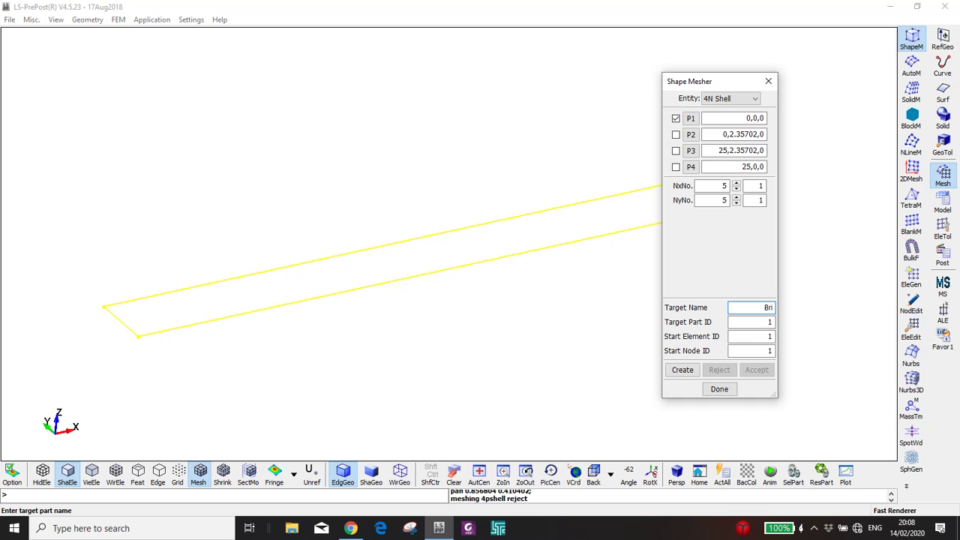
Step: Generate the shell mesh with 7 elements along X, and raise that count to 10
left_click(736, 183)
left_click(735, 182)
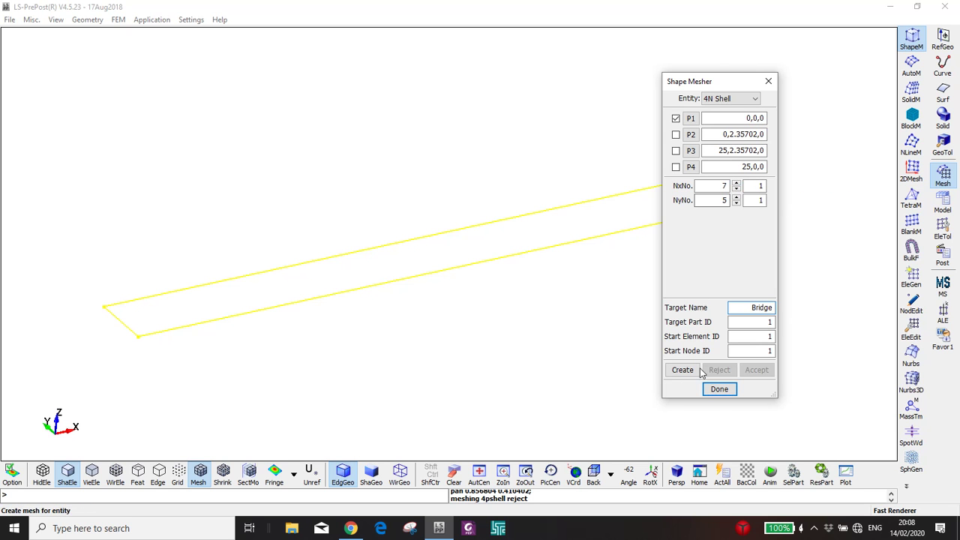
left_click(680, 369)
left_click(736, 184)
left_click(736, 183)
left_click(736, 184)
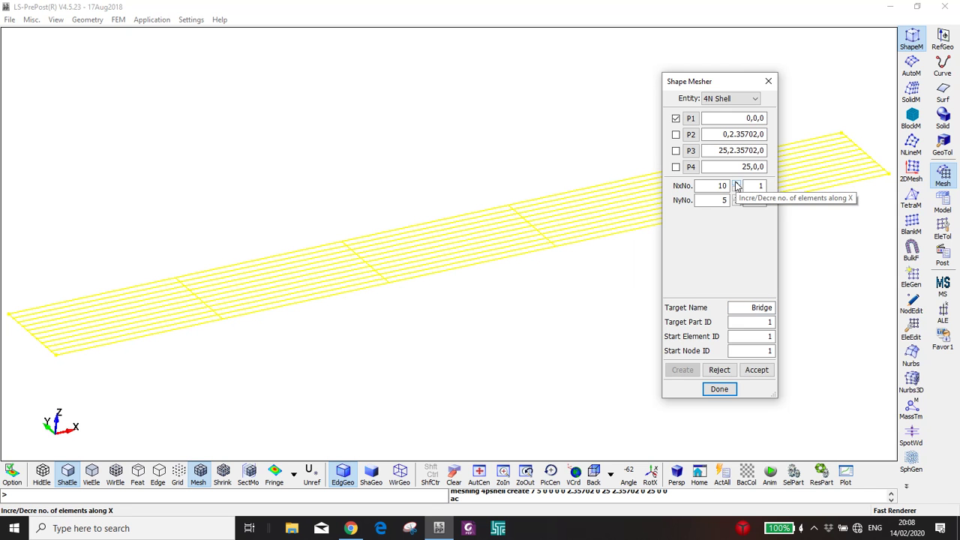
Step: Replace the previewed mesh with one using 10 elements for NxNo and 100 for NyNo
double_click(716, 186)
double_click(716, 200)
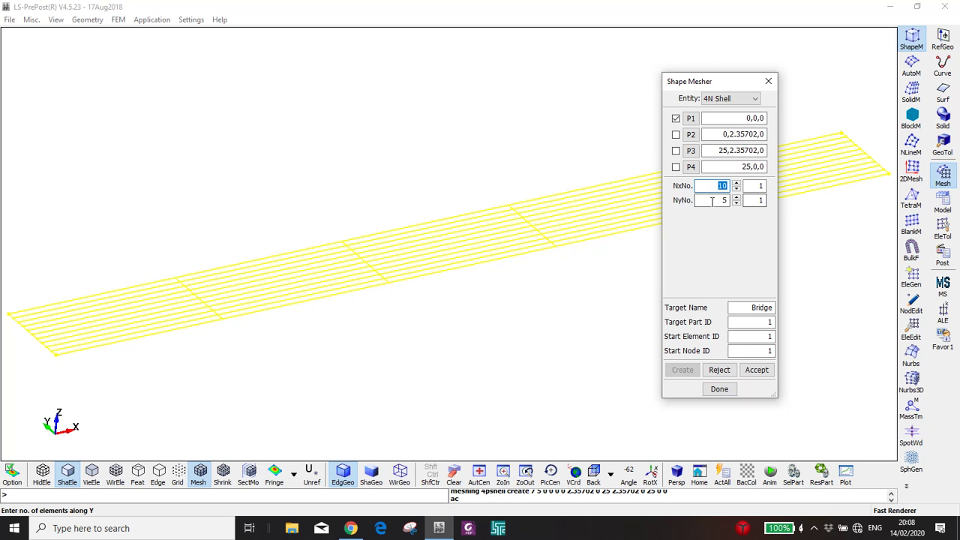
type("100")
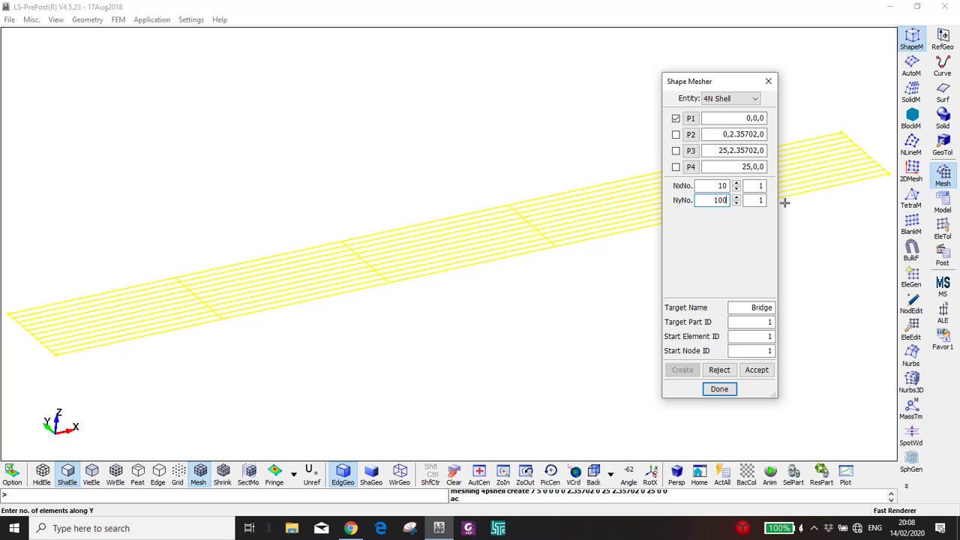
left_click(718, 369)
left_click(681, 369)
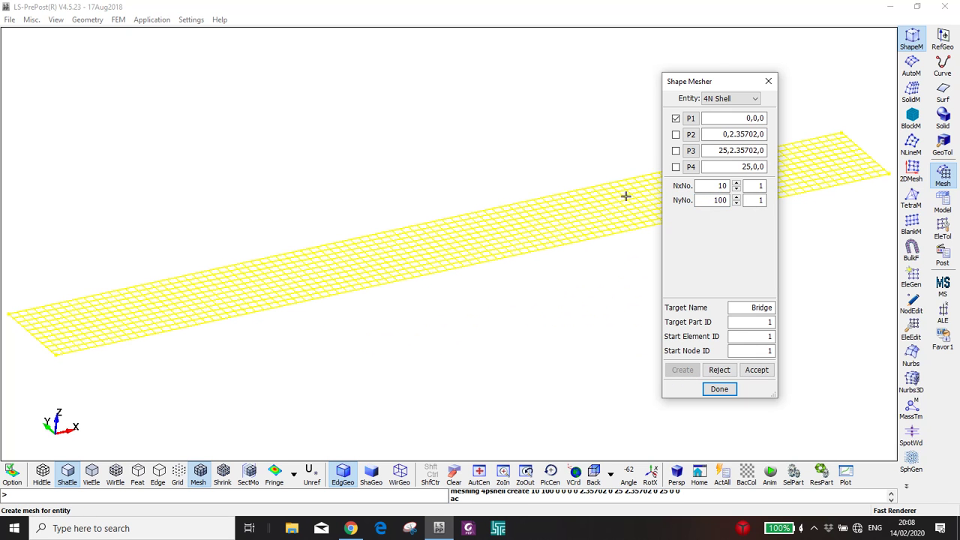
Step: Regenerate the Bridge mesh with NxNo 20 and NyNo 200, accept it and finish the Shape Mesher
left_click(719, 200)
left_click_drag(713, 200, 702, 188)
type("25,")
type("2")
left_click(718, 370)
left_click(682, 370)
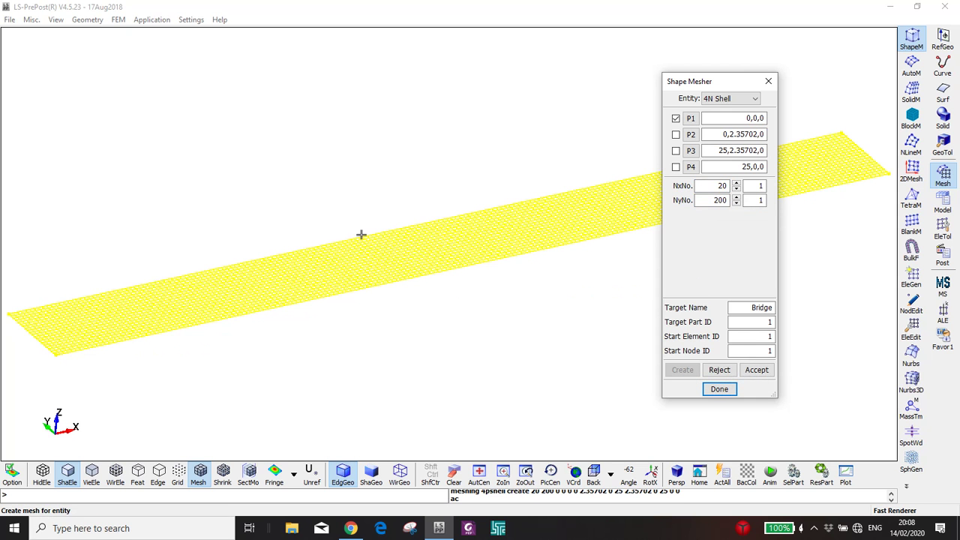
left_click(757, 372)
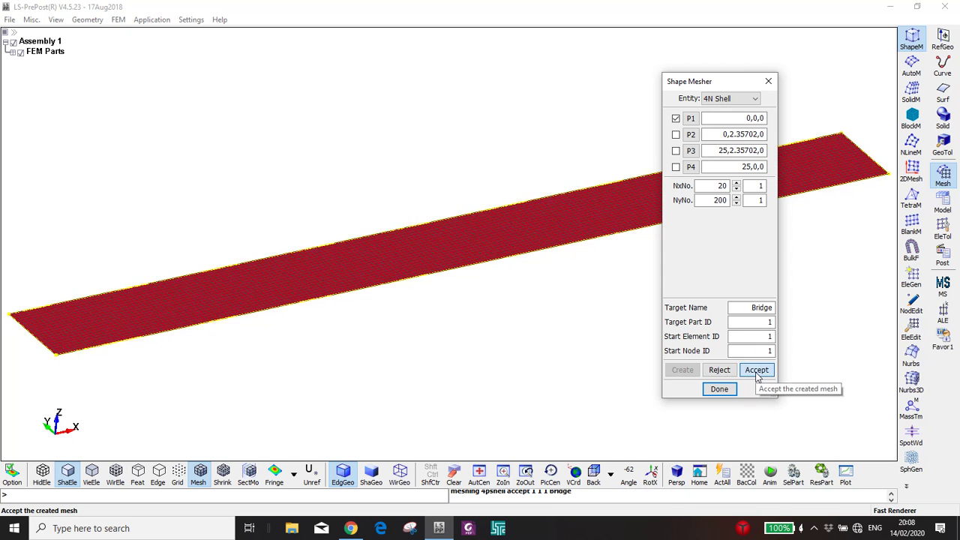
middle_click_drag(422, 300, 454, 312, "ctrl")
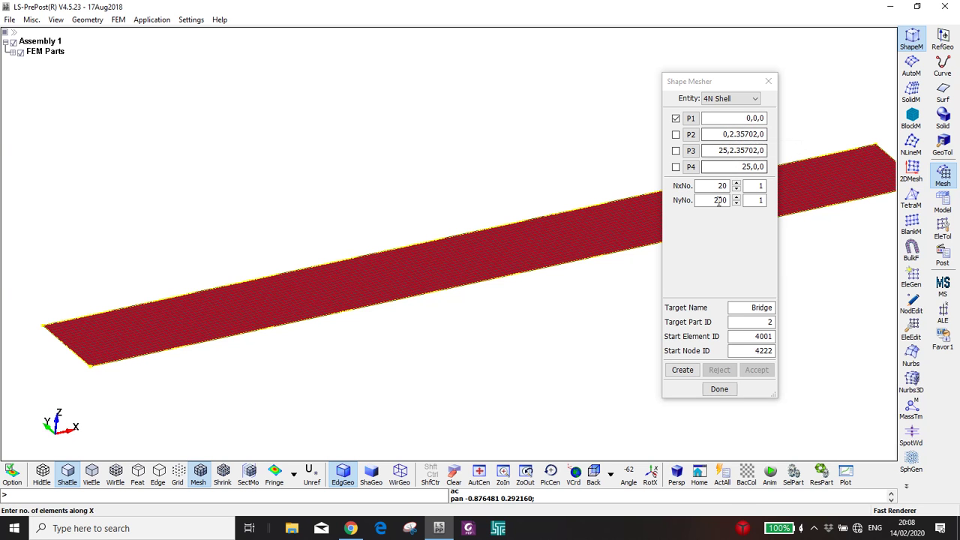
left_click(719, 389)
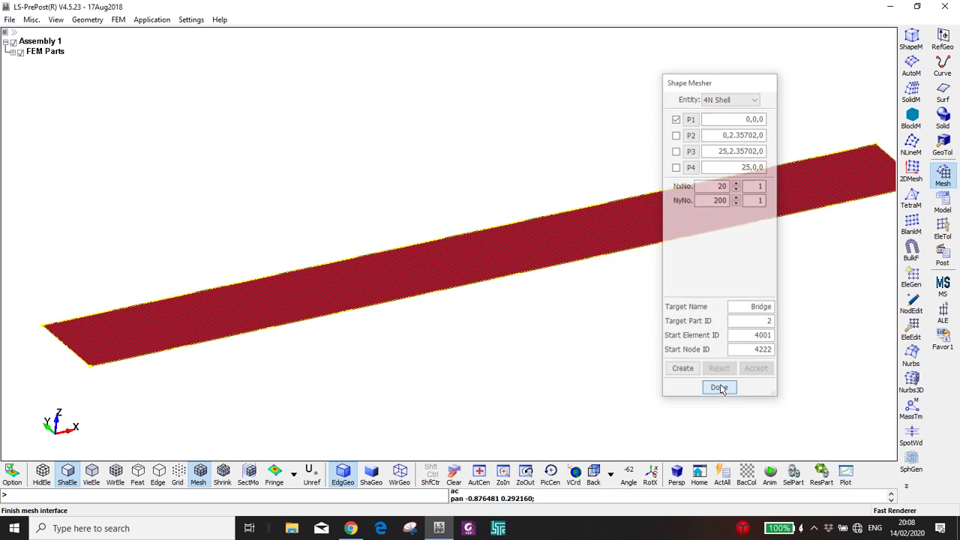
Step: Open the input form for the SECTION_SHELL keyword from the complete list in the Keyword Manager
mouse_move(611, 253)
left_mouse_down("shift")
mouse_move(622, 258)
mouse_move(595, 288)
left_mouse_up("shift")
left_click(938, 227)
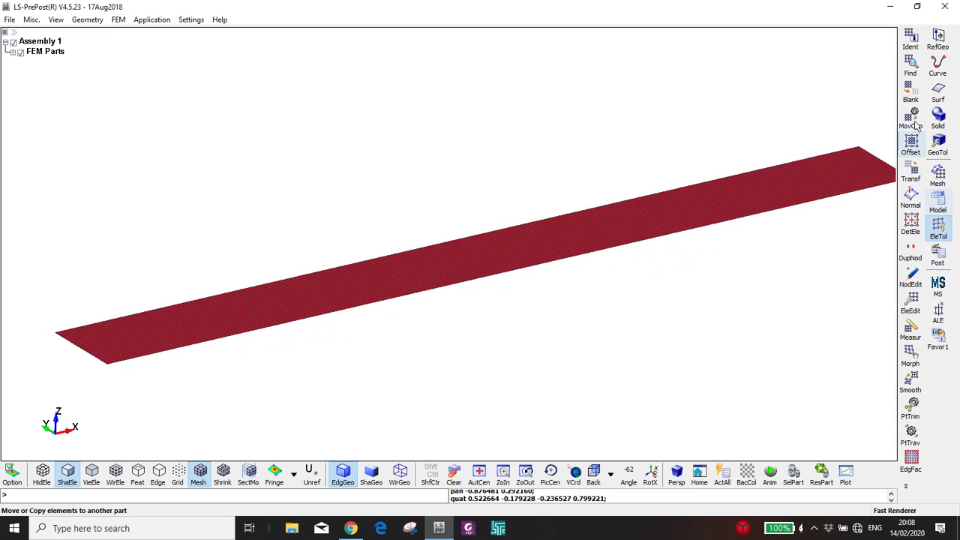
left_click(938, 200)
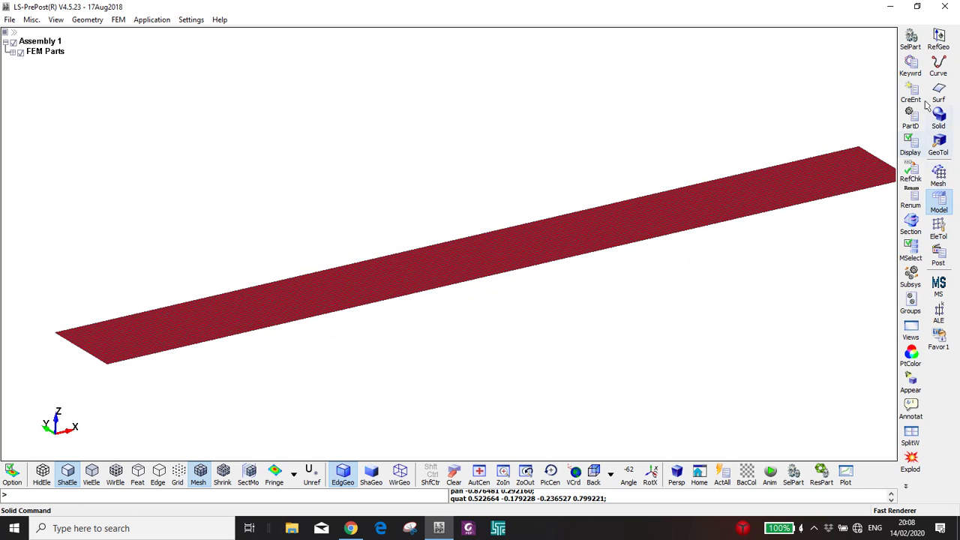
left_click(910, 66)
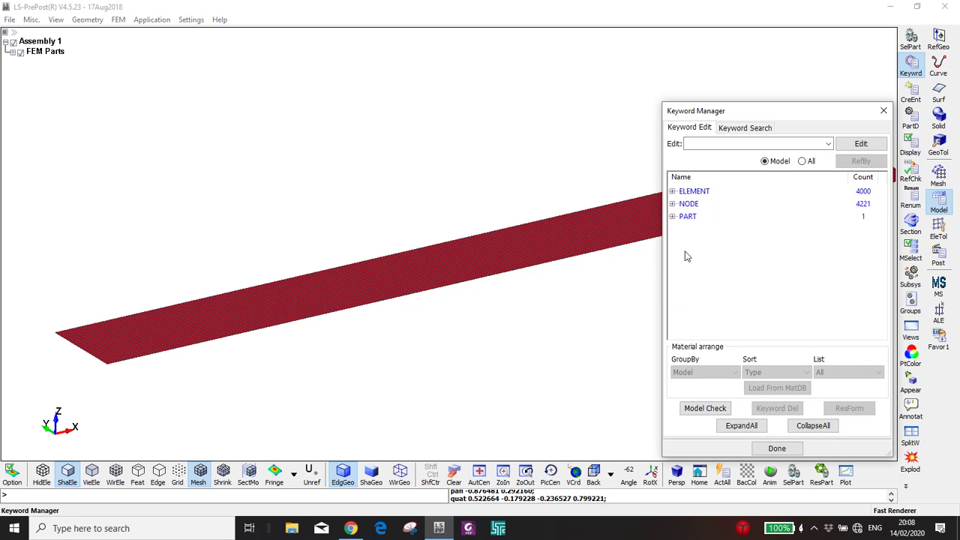
left_click(801, 161)
scroll(742, 248, "down", 5)
scroll(739, 268, "down", 2)
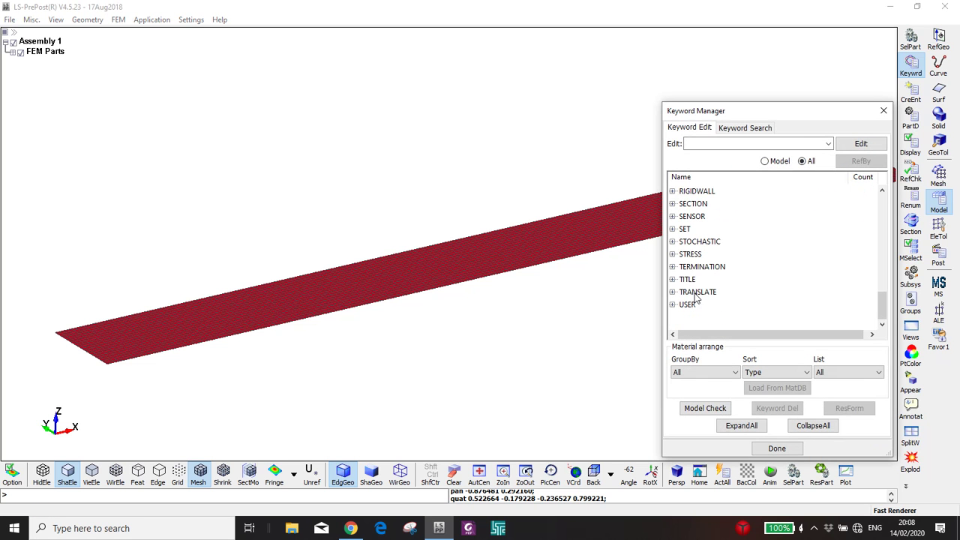
left_click(684, 206)
scroll(698, 199, "down", 3)
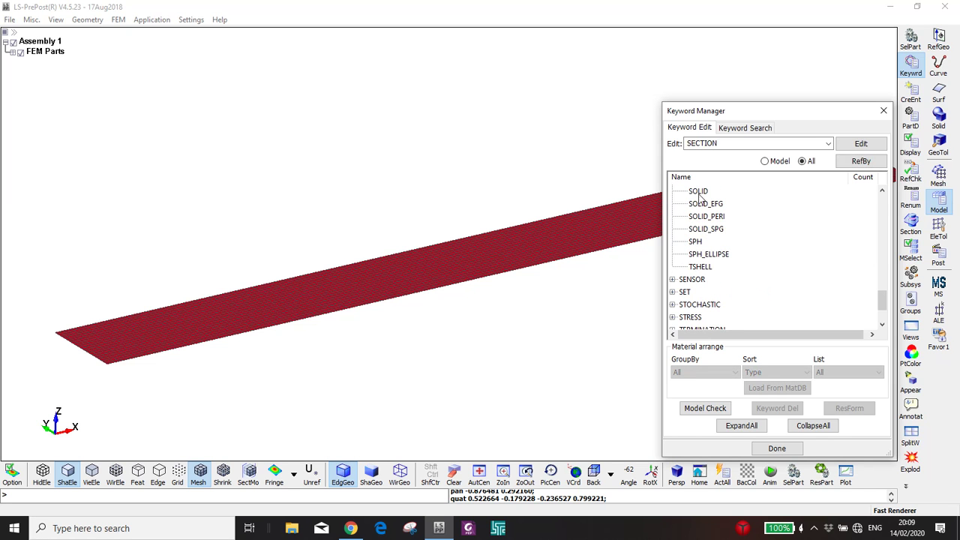
scroll(699, 197, "up", 2)
double_click(698, 216)
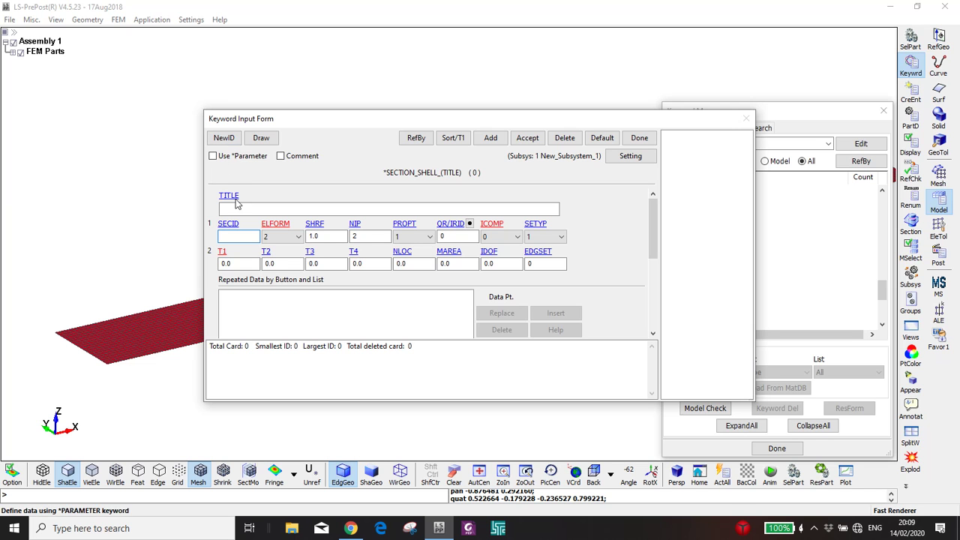
Step: Create a shell section with a new ID and title it "Bridge Section"
left_click(224, 138)
left_click(237, 207)
type("B")
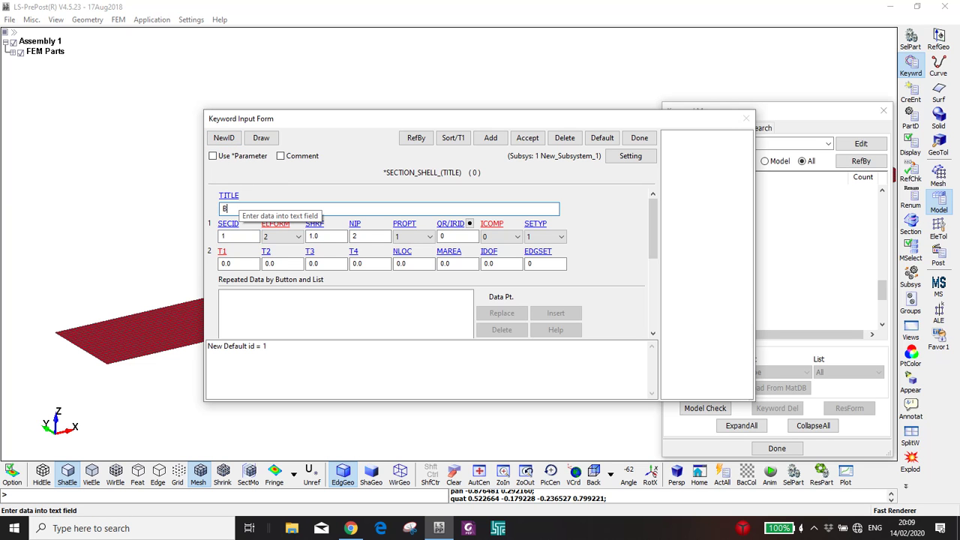
type("ri")
key("BackSpace")
type("ridge Sectio")
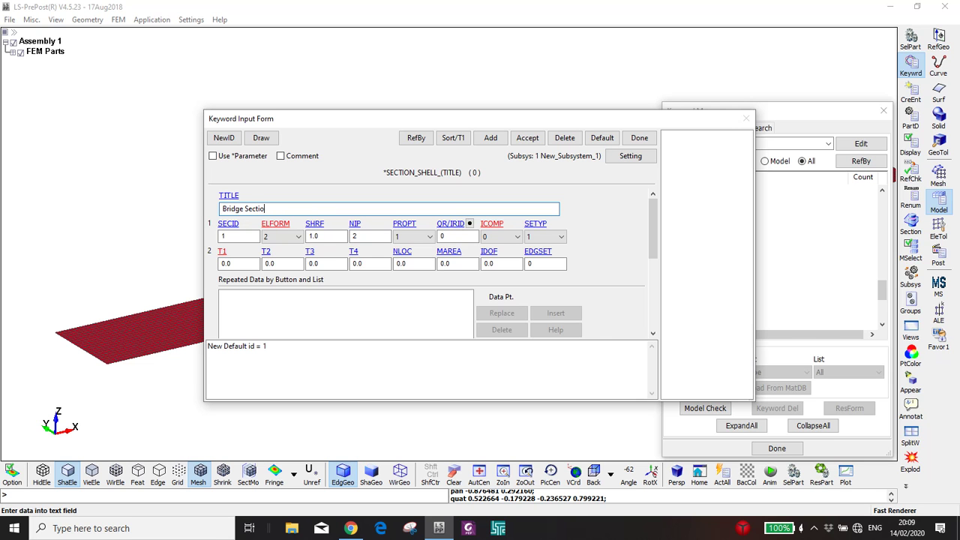
type("n")
Step: Set the section's shell thickness T1 to 0.8485281 for all four nodes, accept the section and close the form
left_click(232, 264)
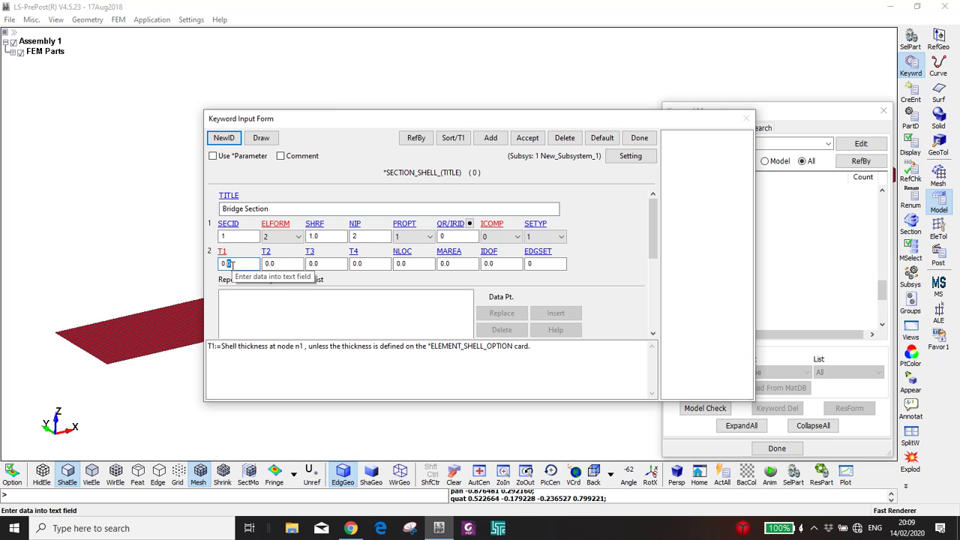
type("8485281")
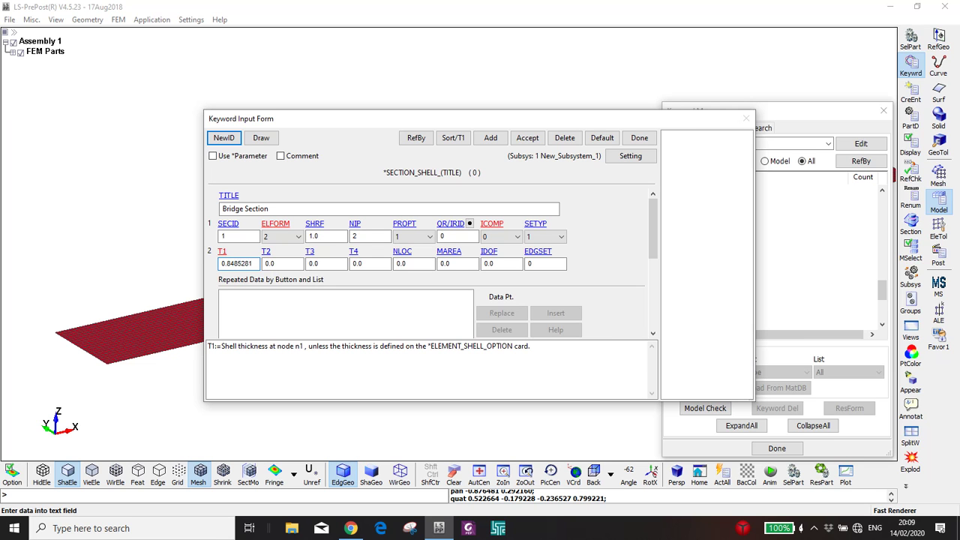
key("Tab")
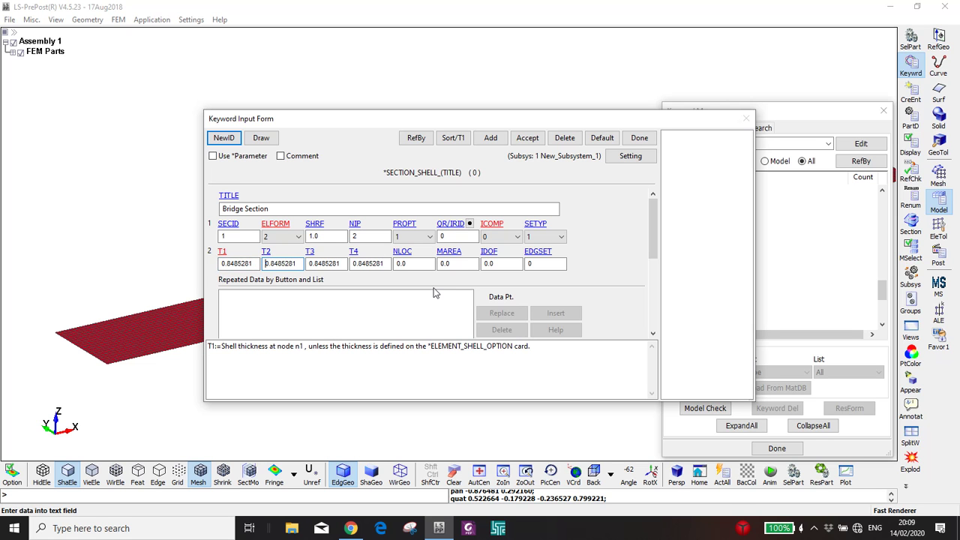
left_click(526, 138)
left_click(638, 138)
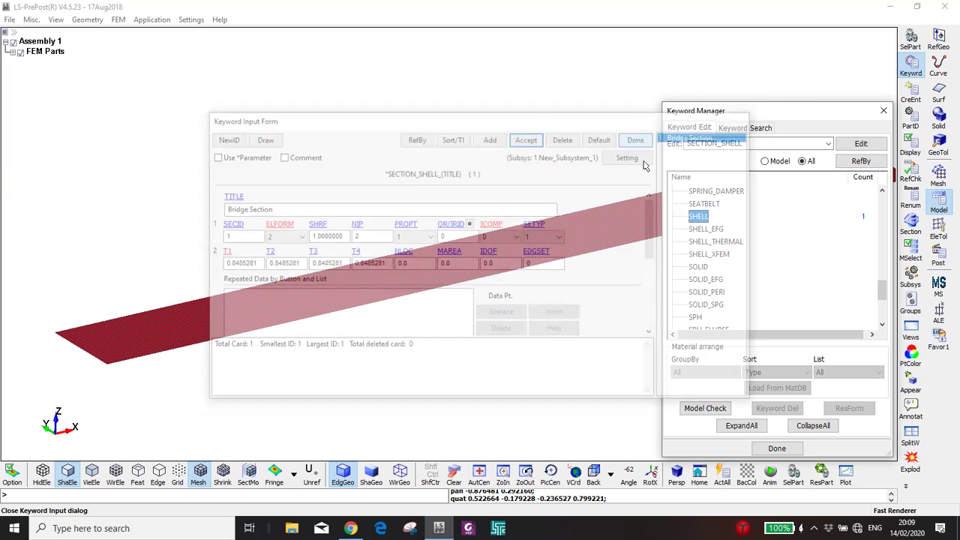
Step: Open the input form for the elastic material keyword MAT_ELASTIC (001) from the complete keyword list
left_click(778, 161)
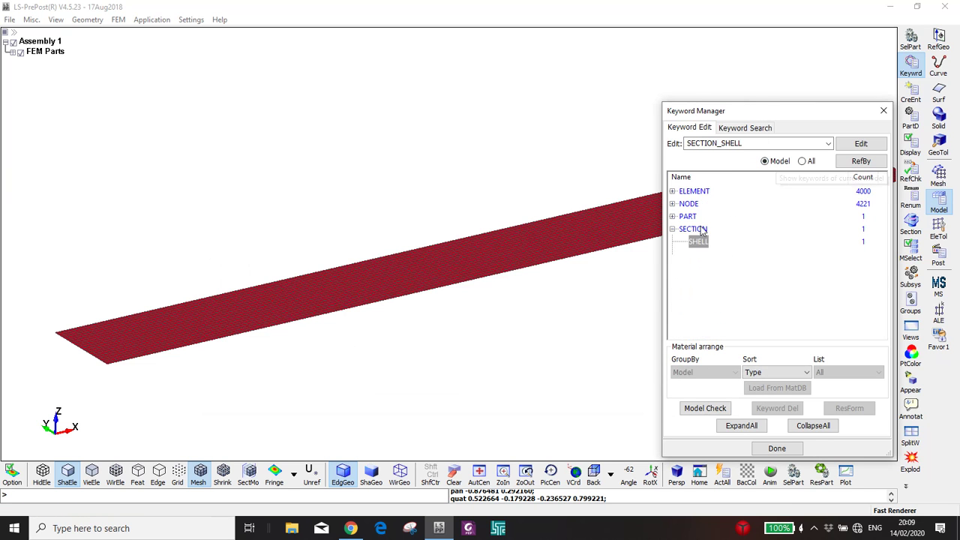
left_click(802, 161)
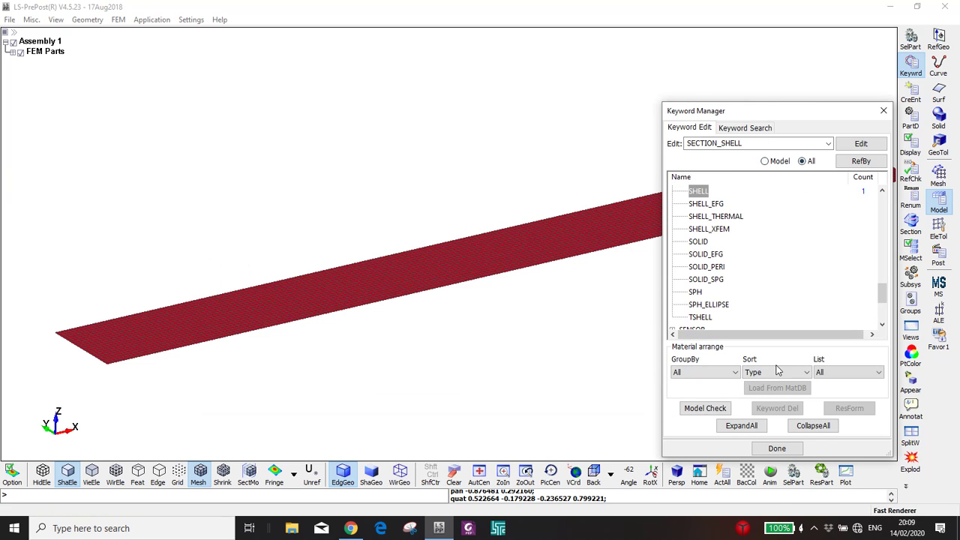
left_click(813, 425)
scroll(720, 263, "up", 5)
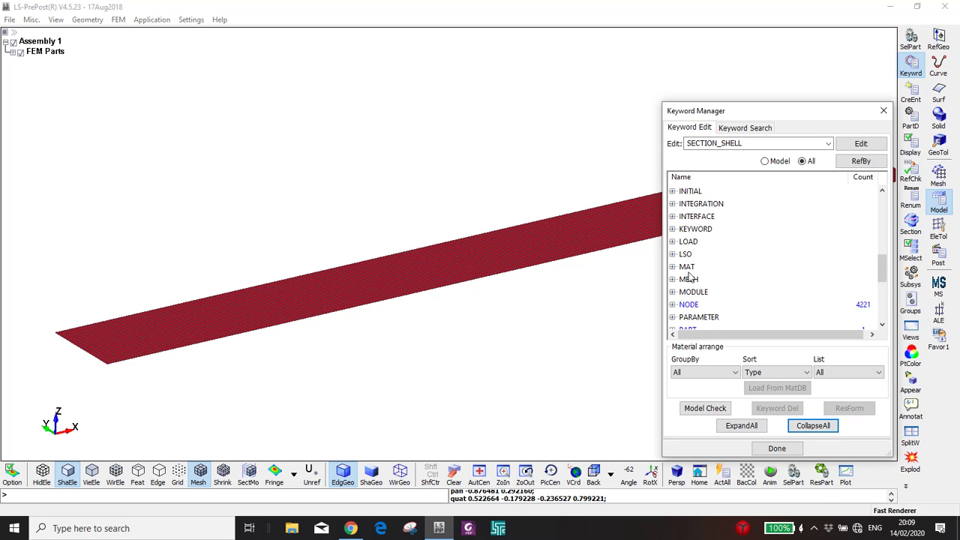
double_click(687, 267)
left_click(717, 304)
scroll(718, 310, "down", 2)
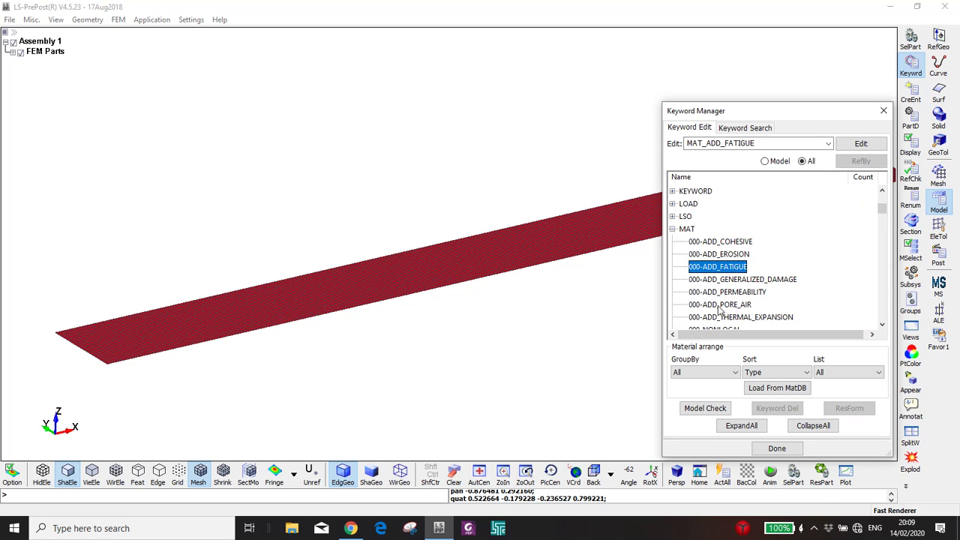
scroll(719, 310, "down", 1)
double_click(714, 280)
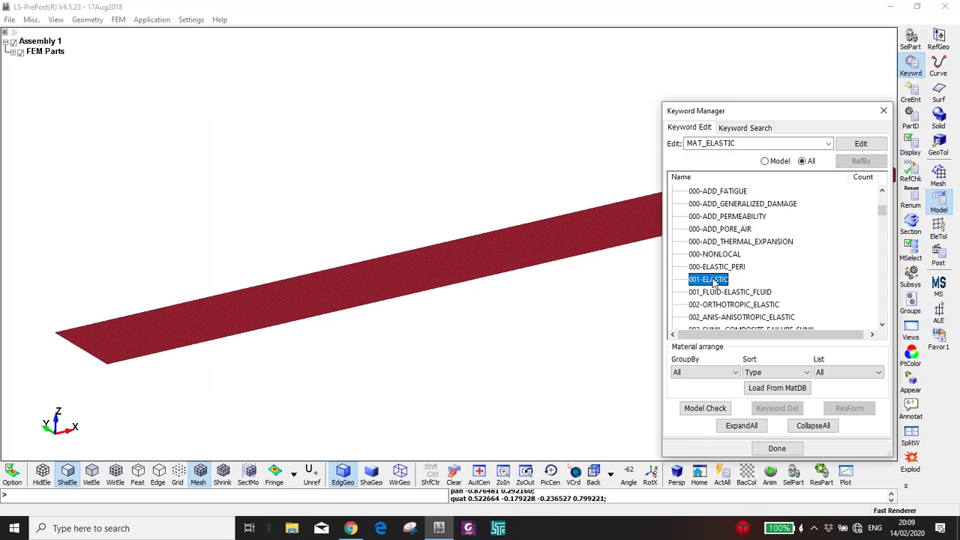
Step: Create an elastic material with a new ID, titled "Concrete", with RO 2400, E 27.5e9 and PR 0.3, and accept it
left_click(223, 137)
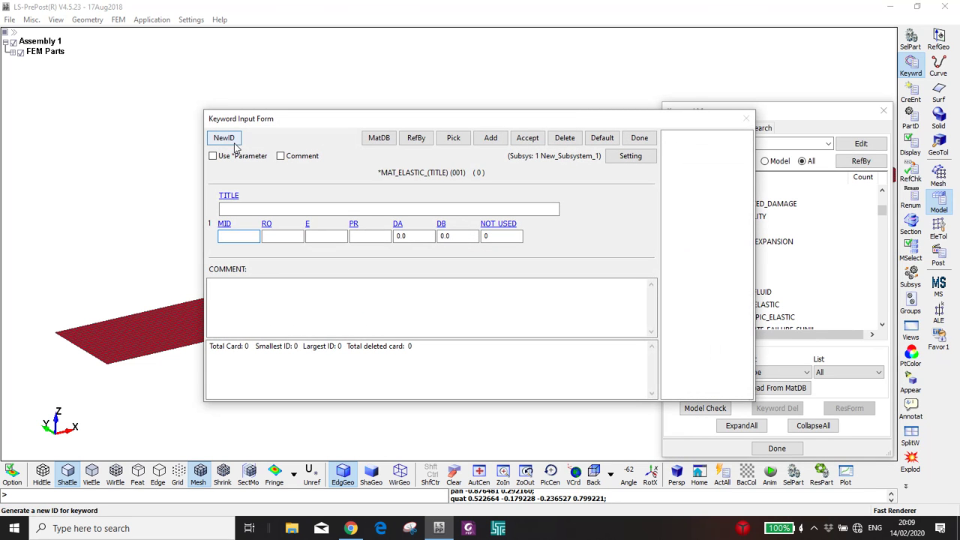
left_click(273, 236)
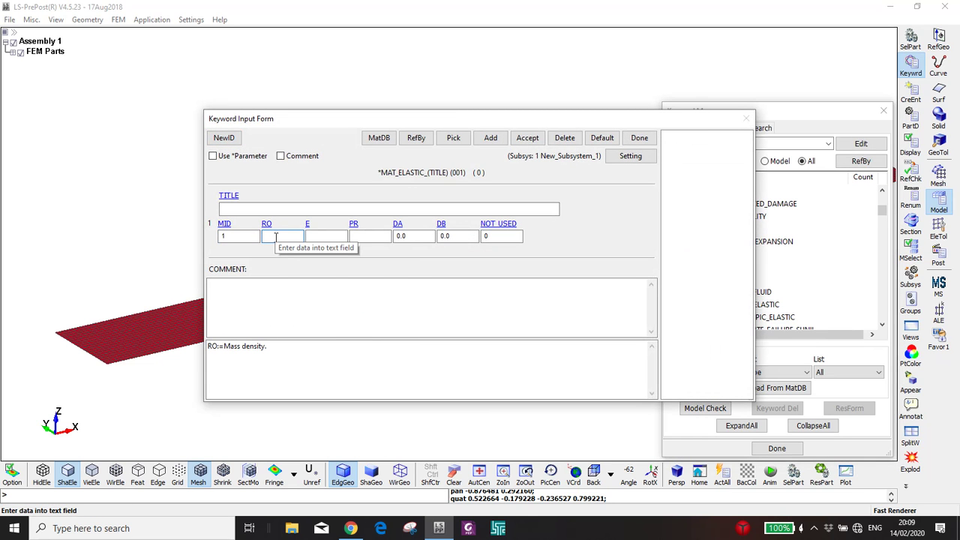
type("2400")
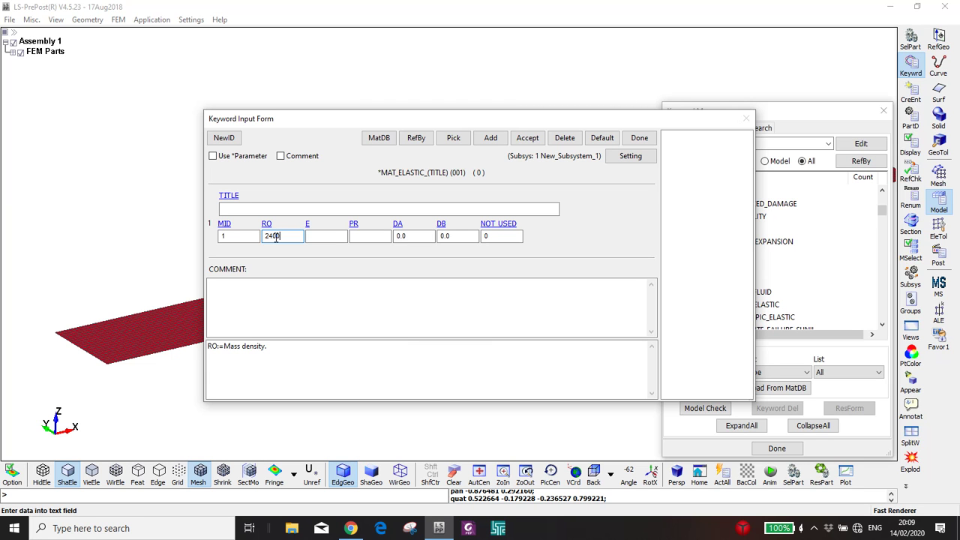
key("Tab")
key("Tab")
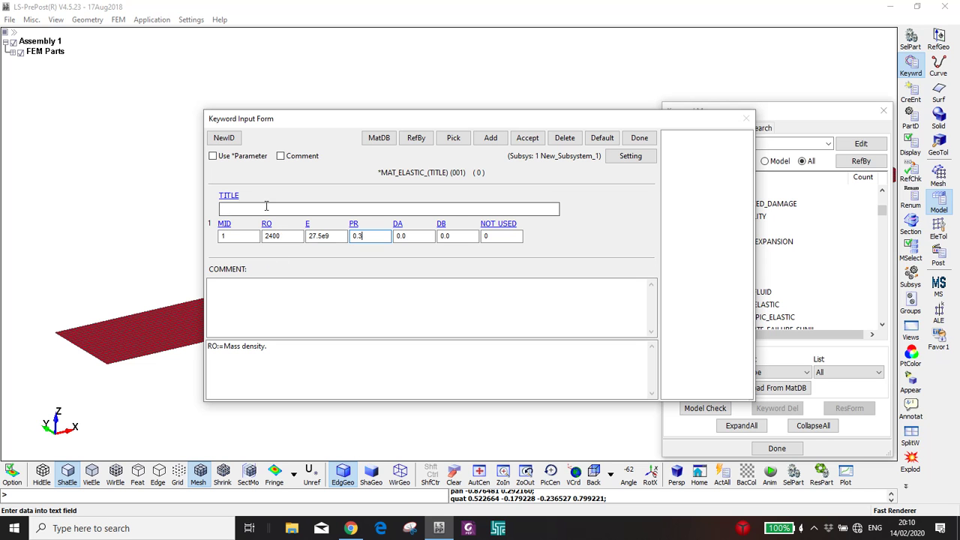
left_click(266, 206)
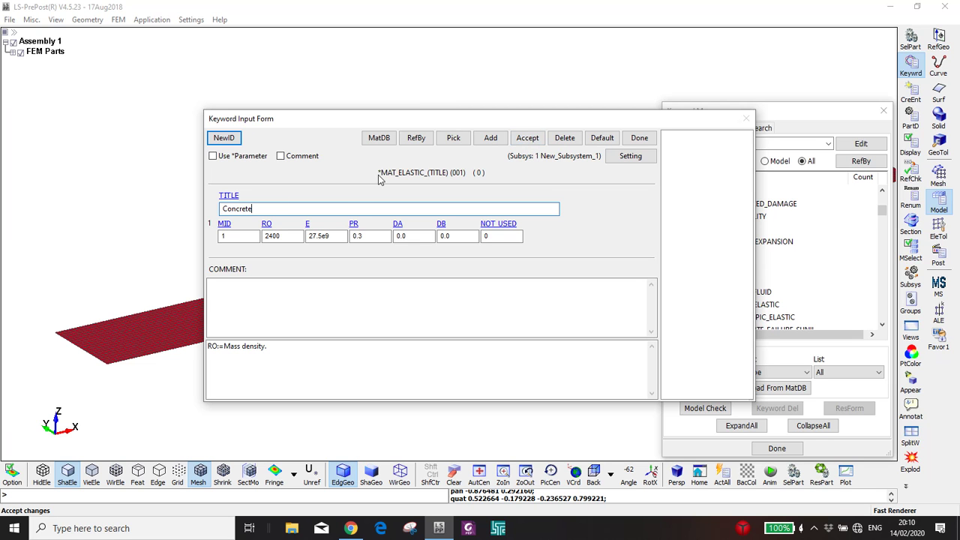
left_click(526, 140)
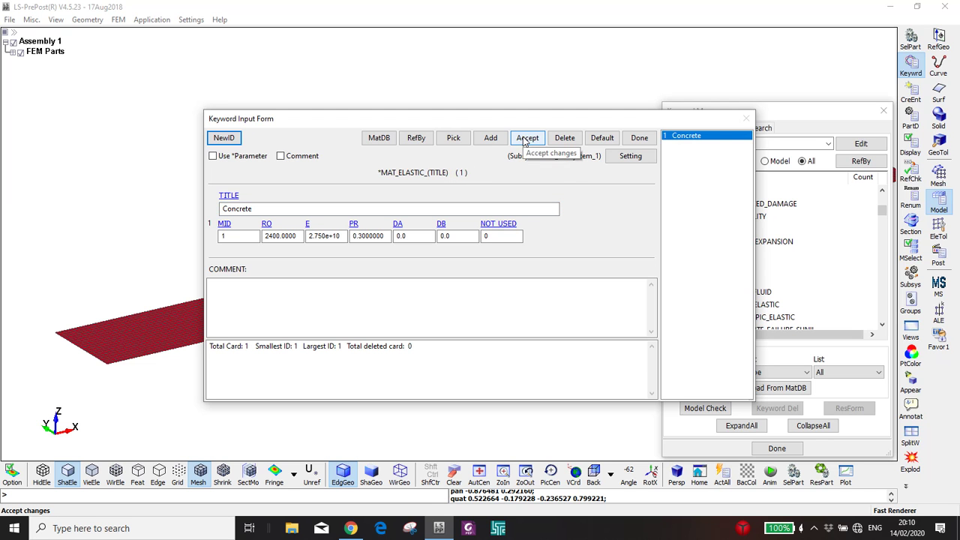
left_click(641, 139)
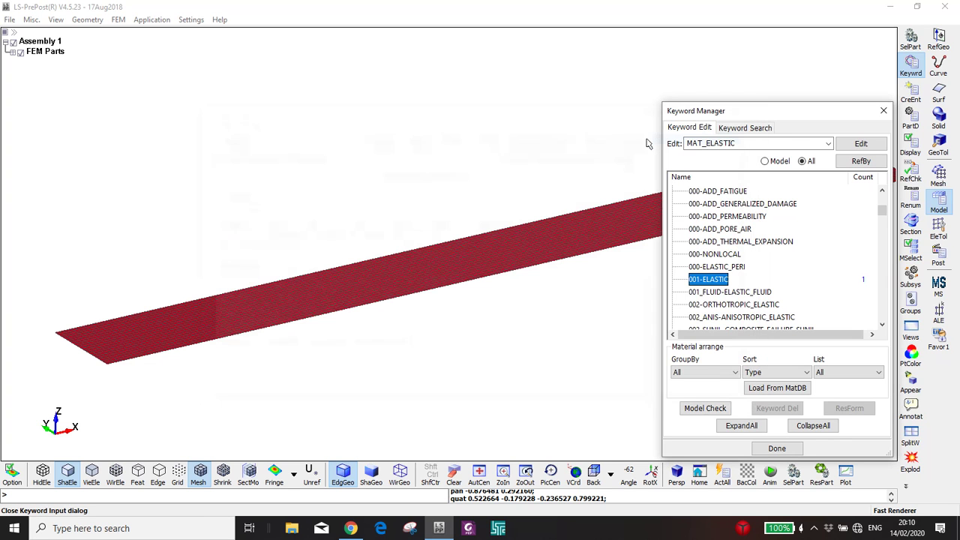
Step: Link the Bridge Section and the Concrete material to the Bridge part's SECID and MID, and accept the change
left_click(762, 160)
left_click(686, 242)
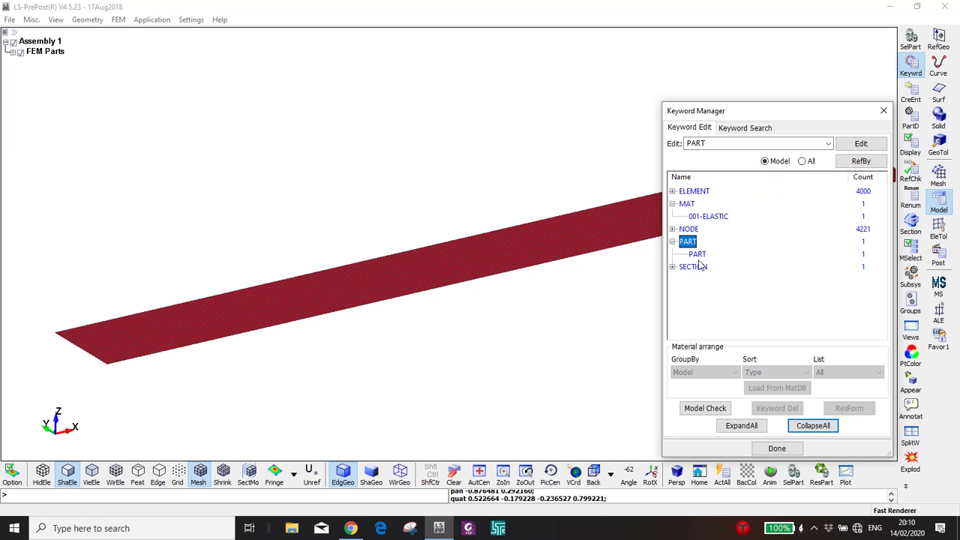
double_click(697, 254)
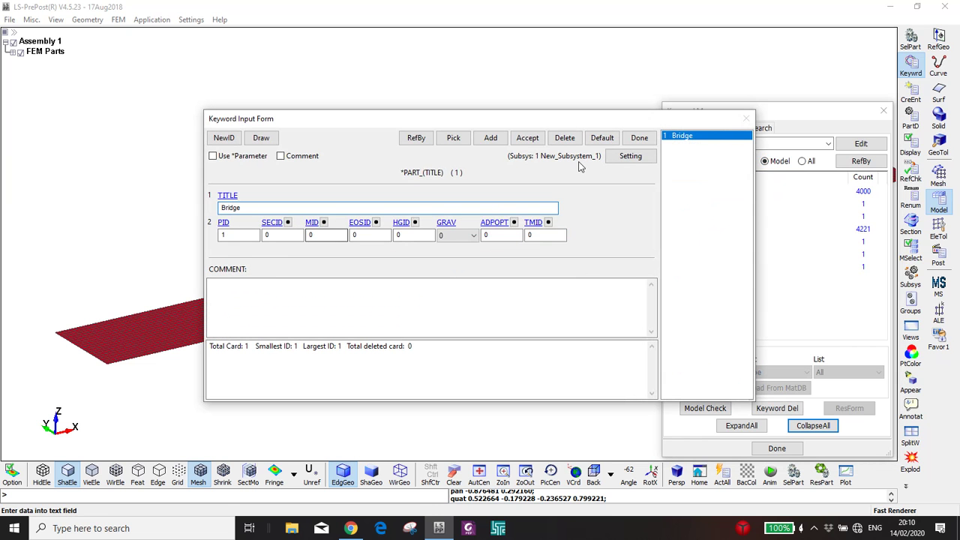
left_click(280, 223)
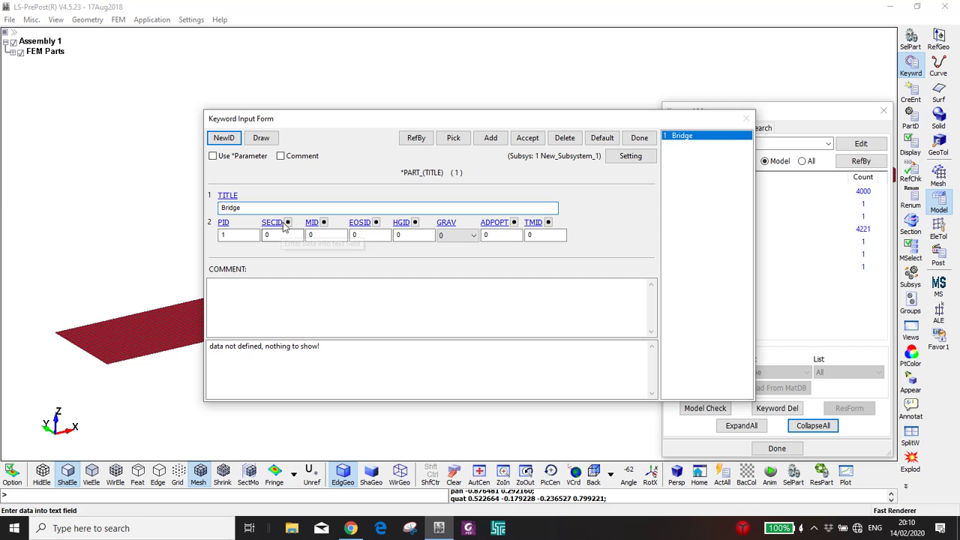
left_click(288, 223)
double_click(757, 310)
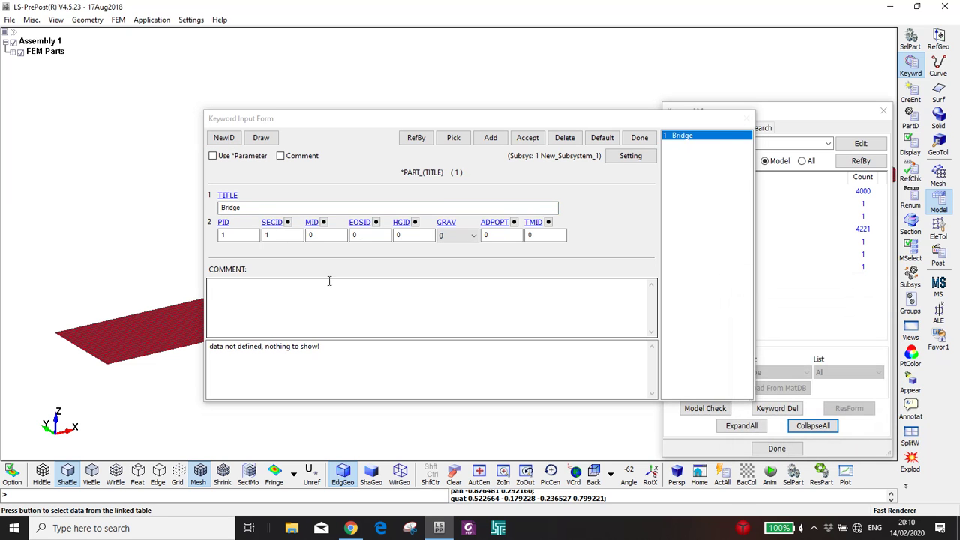
left_click(312, 222)
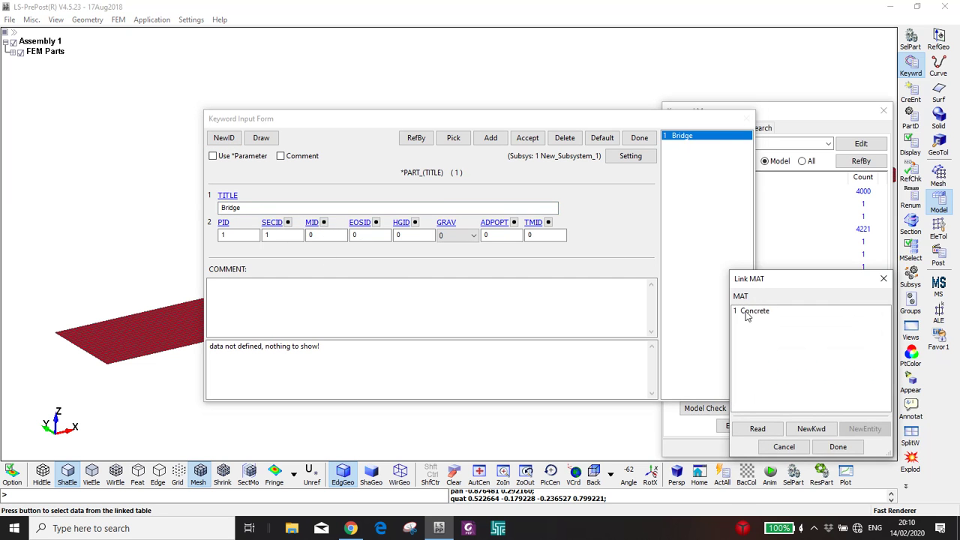
double_click(746, 315)
left_click(527, 138)
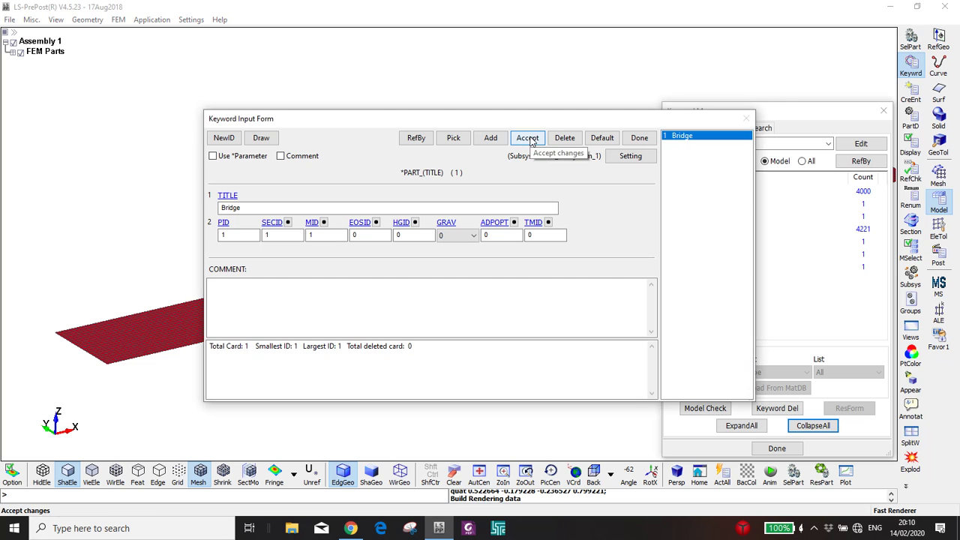
left_click(639, 138)
Step: Measure the mass of the whole bridge part, then close the measurement tool
left_click_drag(747, 114, 663, 53)
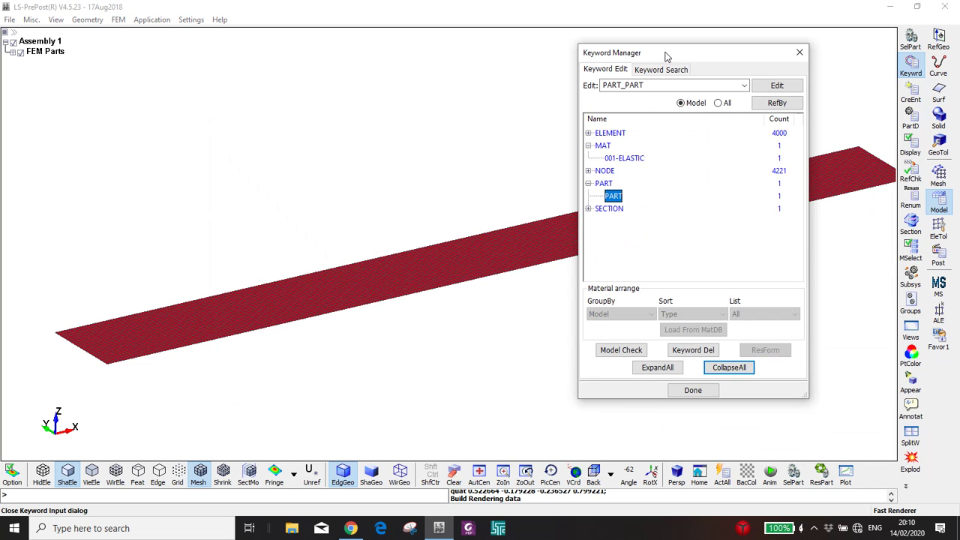
left_click(941, 225)
left_click(910, 330)
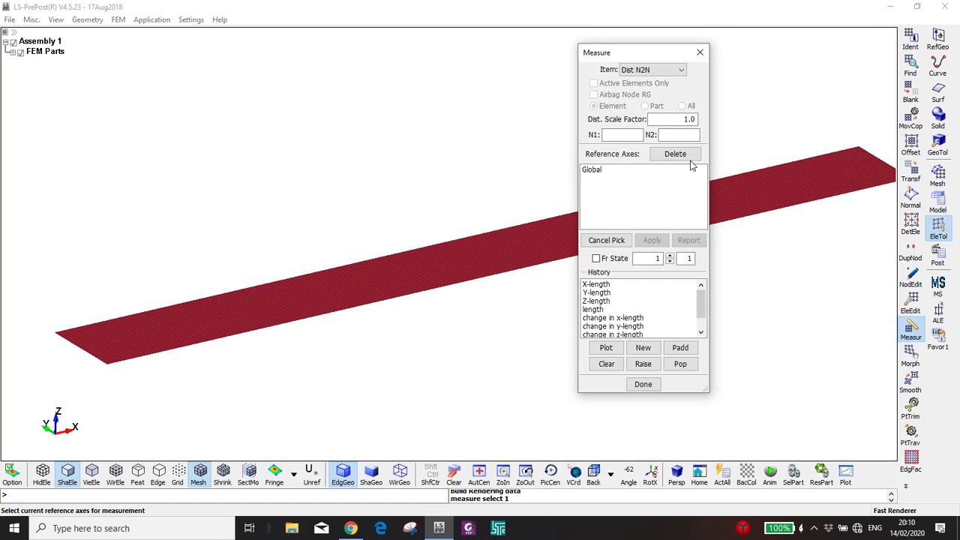
left_click(678, 70)
left_click(628, 166)
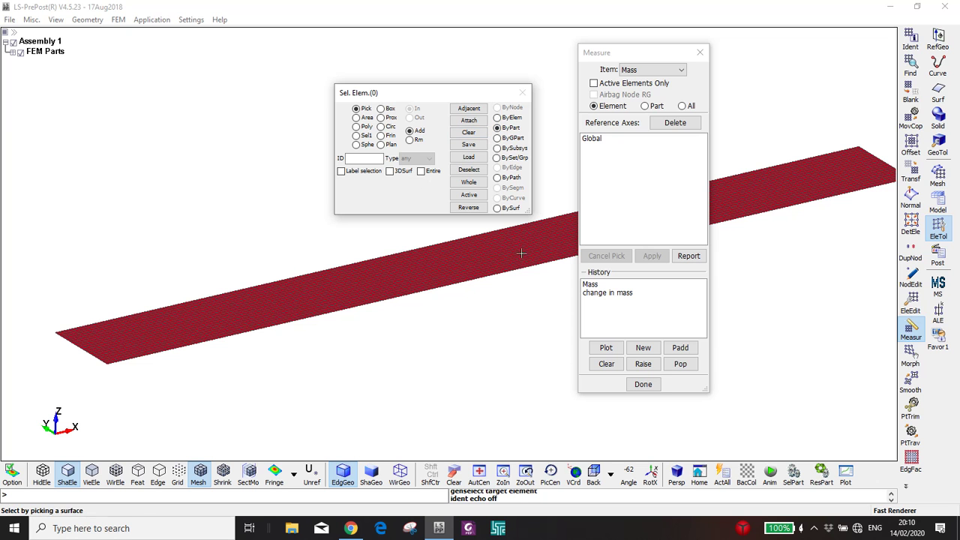
left_click(645, 106)
left_click(473, 274)
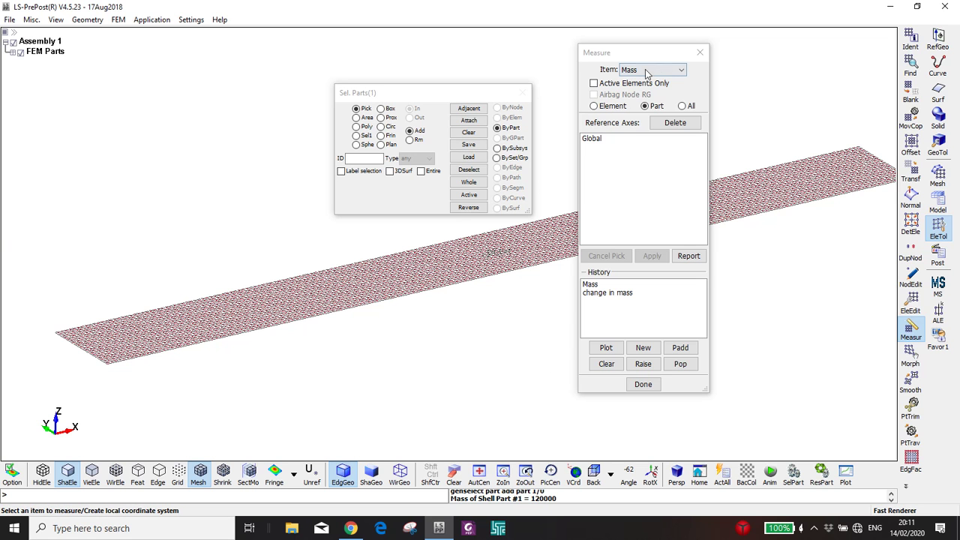
left_click(699, 51)
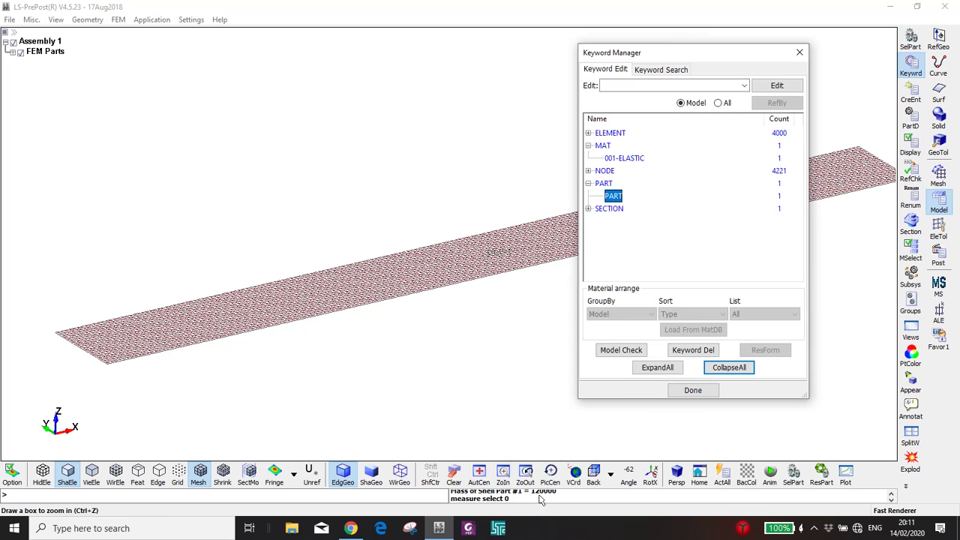
Step: Start creating a boundary SPC entity for a node set in Entity Creation
left_click(588, 184)
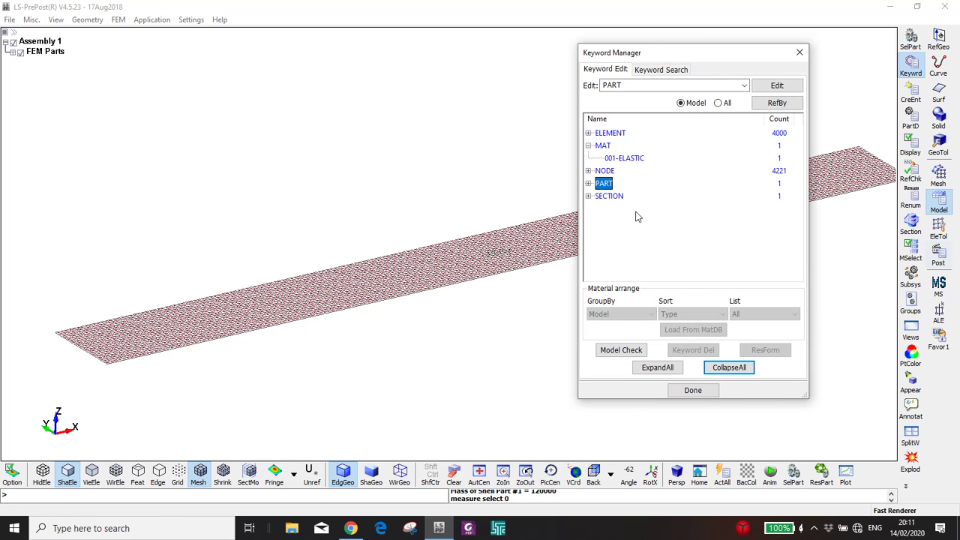
left_click(910, 93)
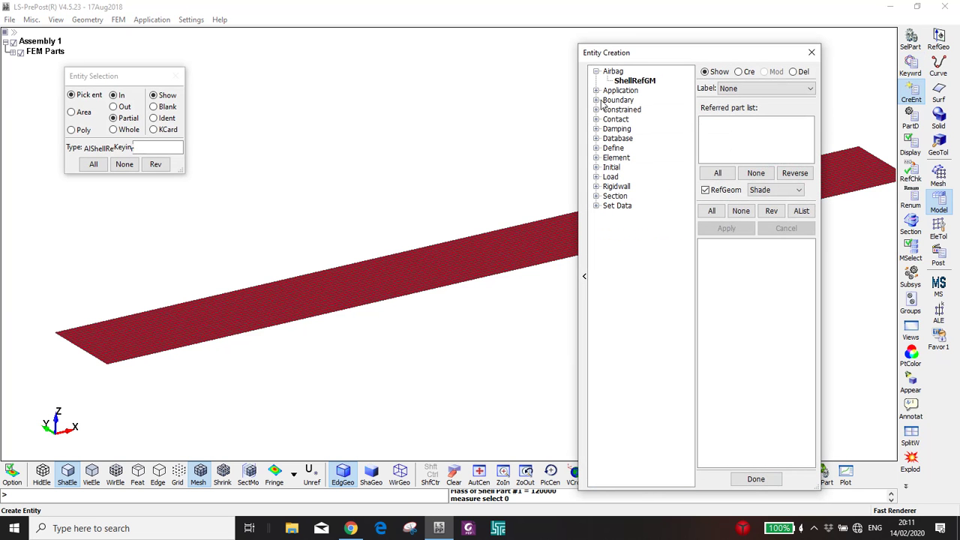
left_click(599, 101)
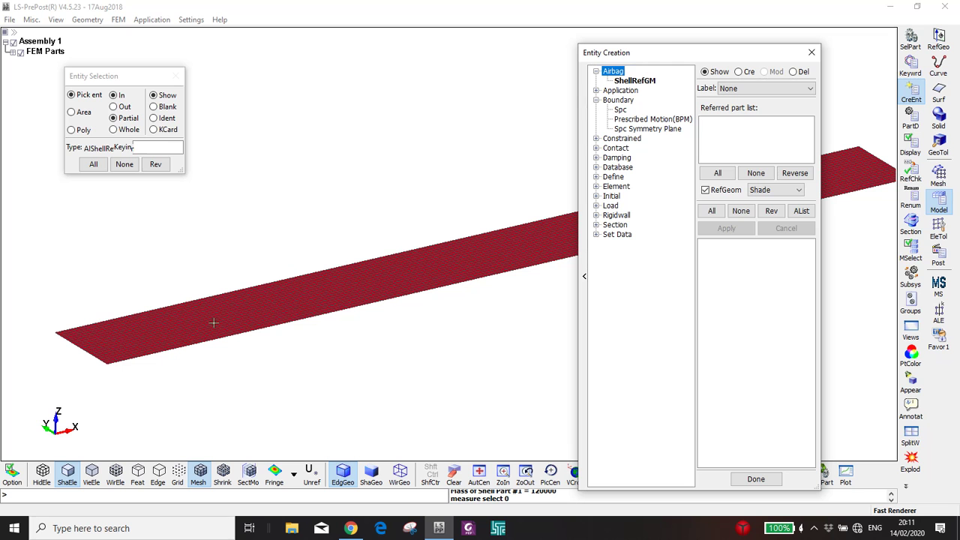
left_click(742, 72)
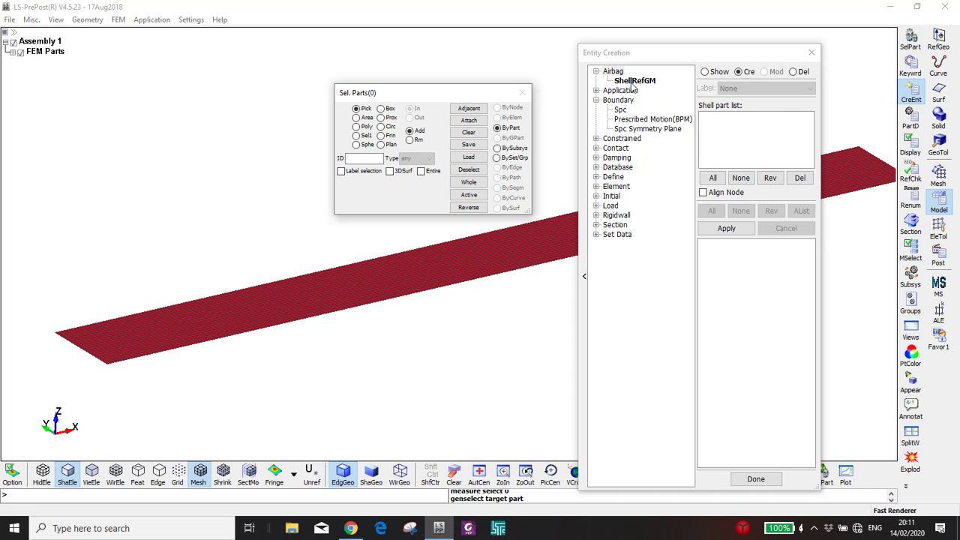
left_click(621, 110)
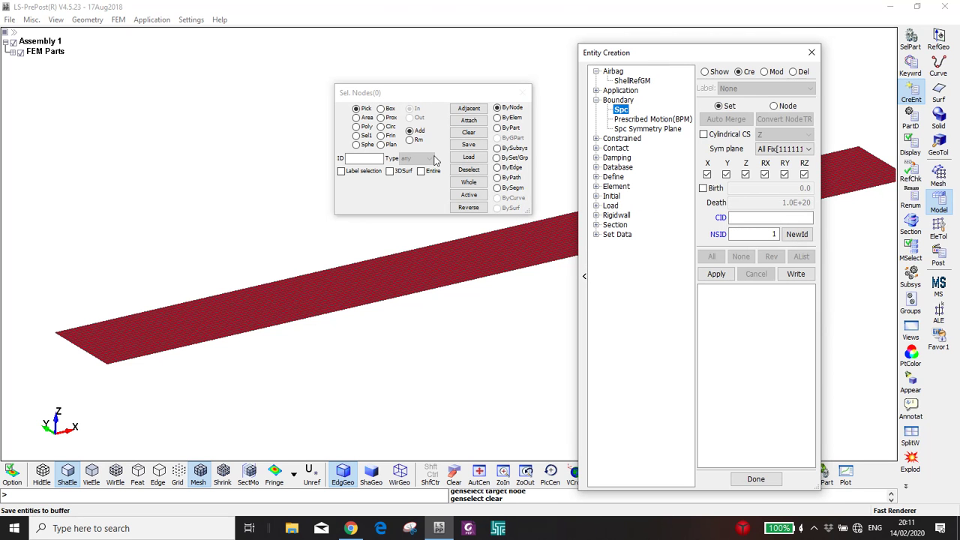
Step: Select all nodes along the bridge's low-X short edge by propagated edge selection and apply an SPC fixing every degree of freedom except RY
left_click(499, 172)
scroll(92, 380, "up", 10)
middle_click_drag(114, 371, 204, 477, "ctrl")
left_click(341, 183)
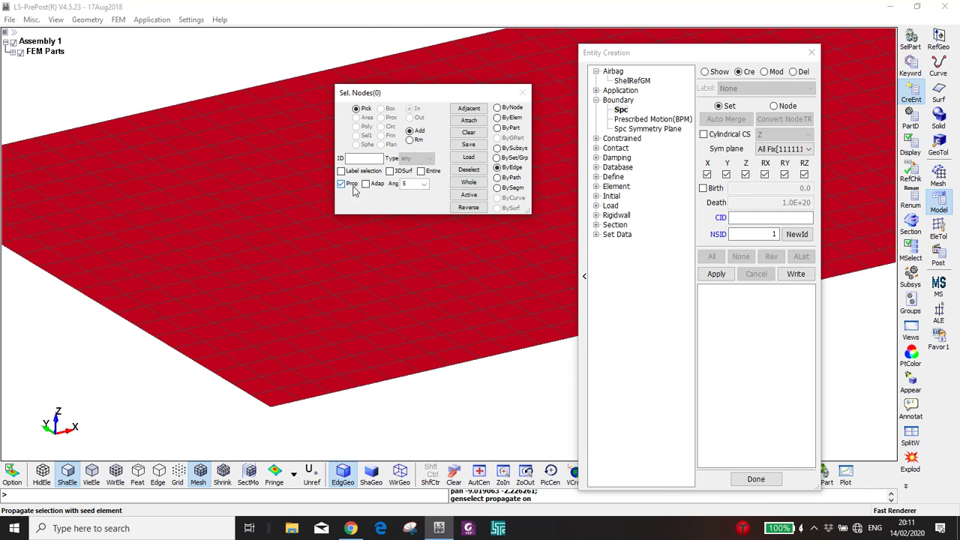
left_click(242, 390)
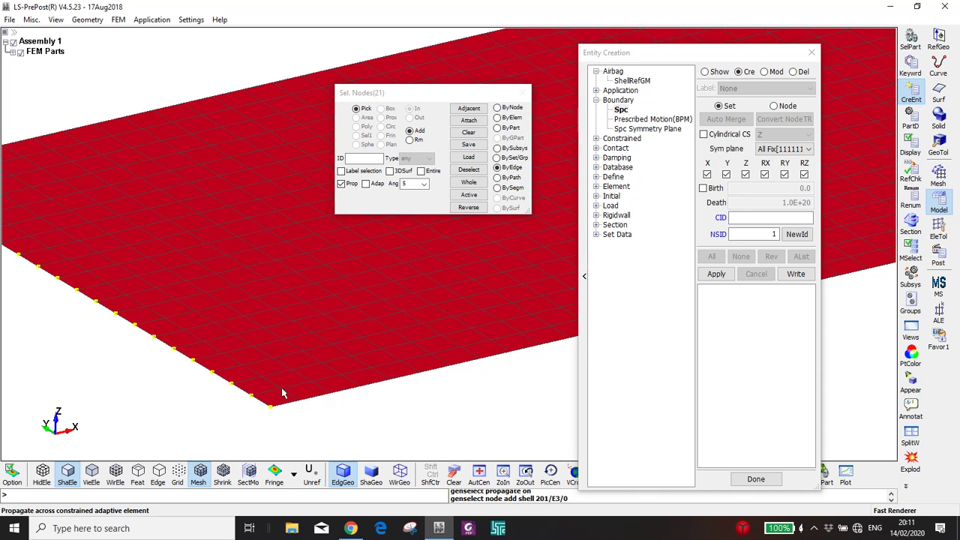
scroll(321, 387, "down", 2)
middle_click_drag(321, 388, 379, 372, "ctrl")
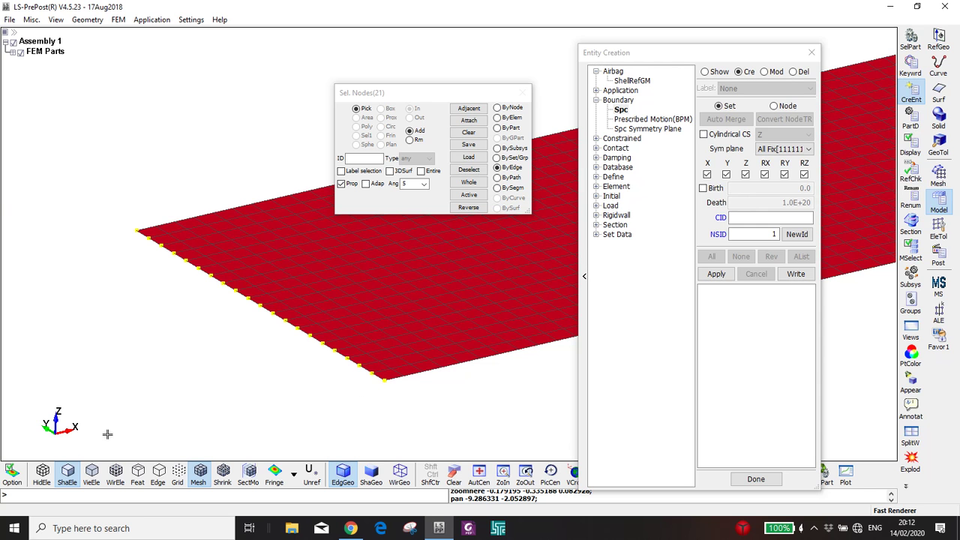
left_click(783, 174)
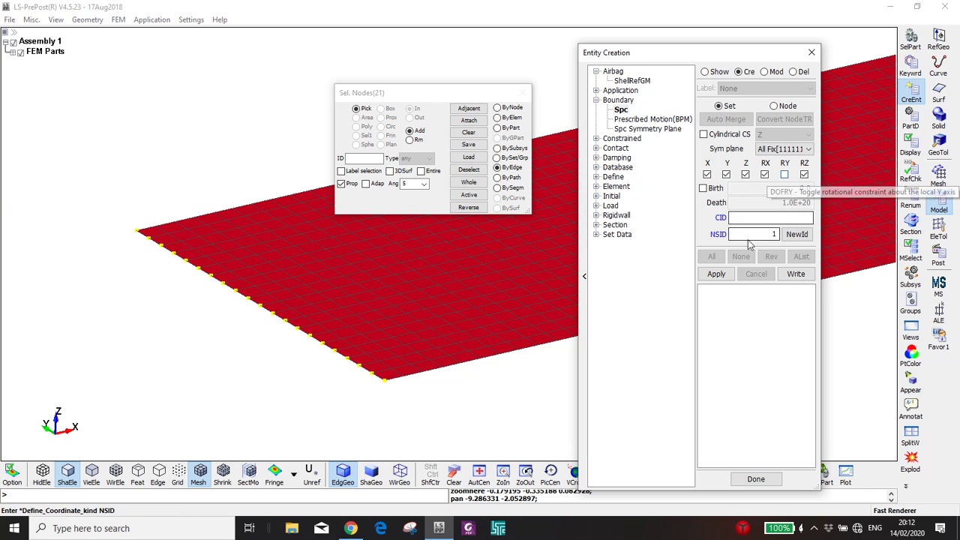
left_click(716, 274)
Step: Free the X translation in addition to RY in the SPC constraints for the bridge's high-X short edge
left_click_drag(333, 307, 470, 275)
left_click_drag(704, 57, 816, 42)
left_click(611, 474)
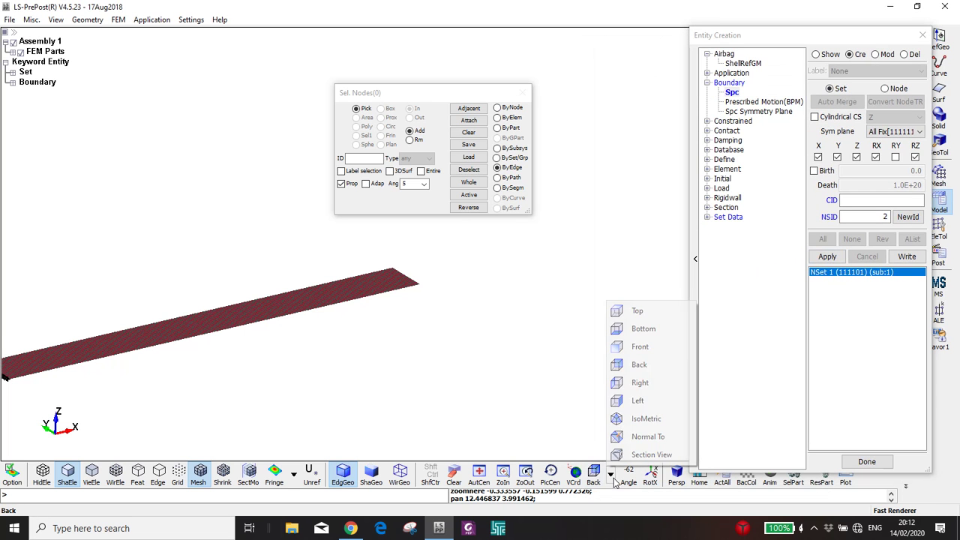
left_click(637, 315)
scroll(475, 318, "up", 4)
middle_click_drag(382, 338, 317, 295)
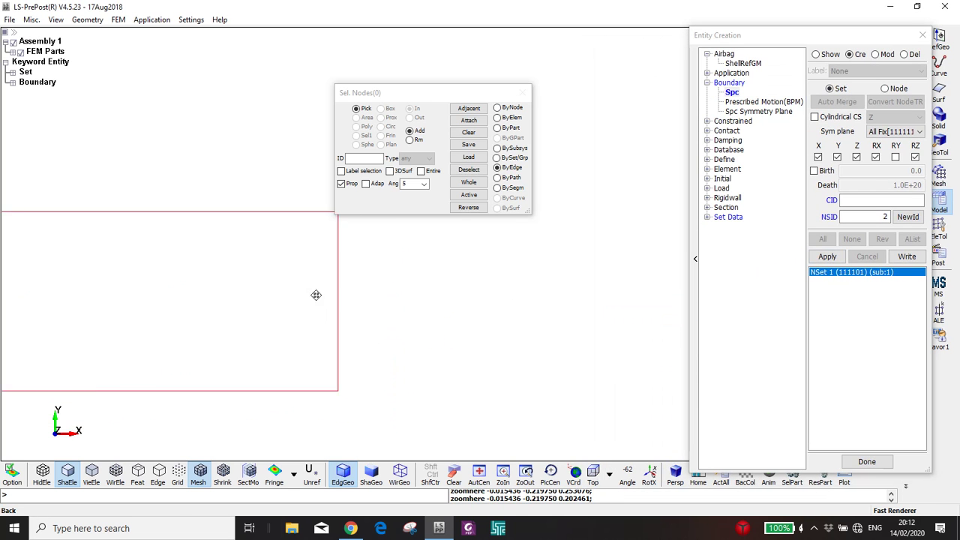
left_click_drag(431, 99, 545, 114)
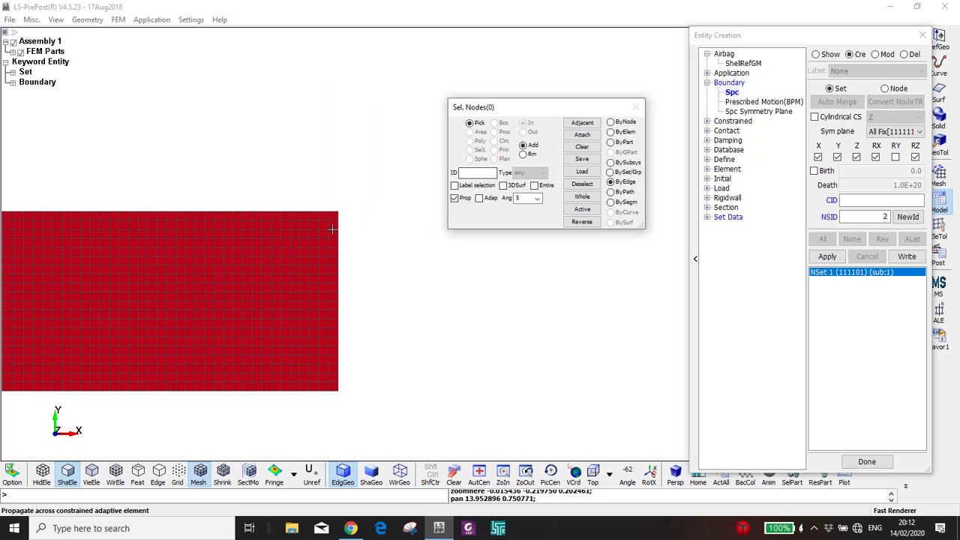
left_click(818, 158)
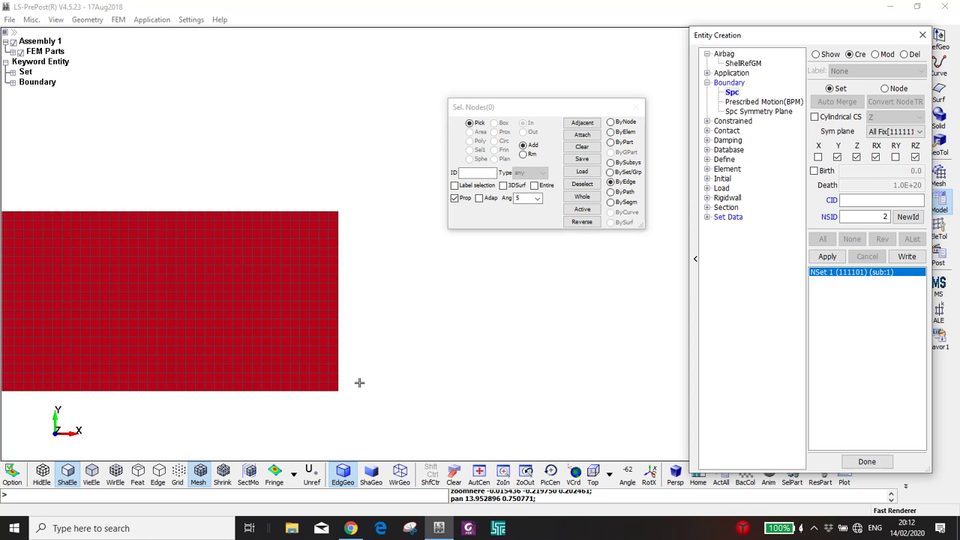
left_click_drag(355, 376, 375, 355, "shift")
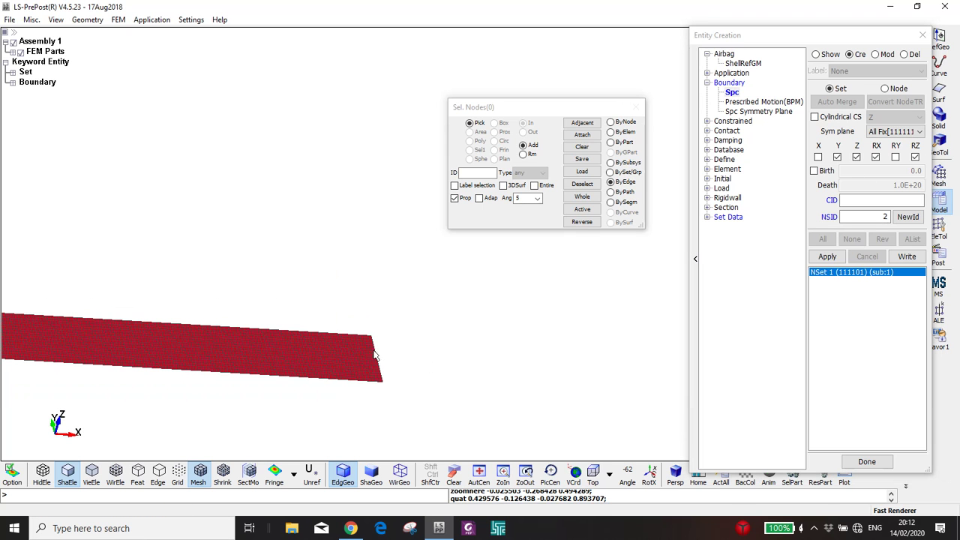
left_click(593, 473)
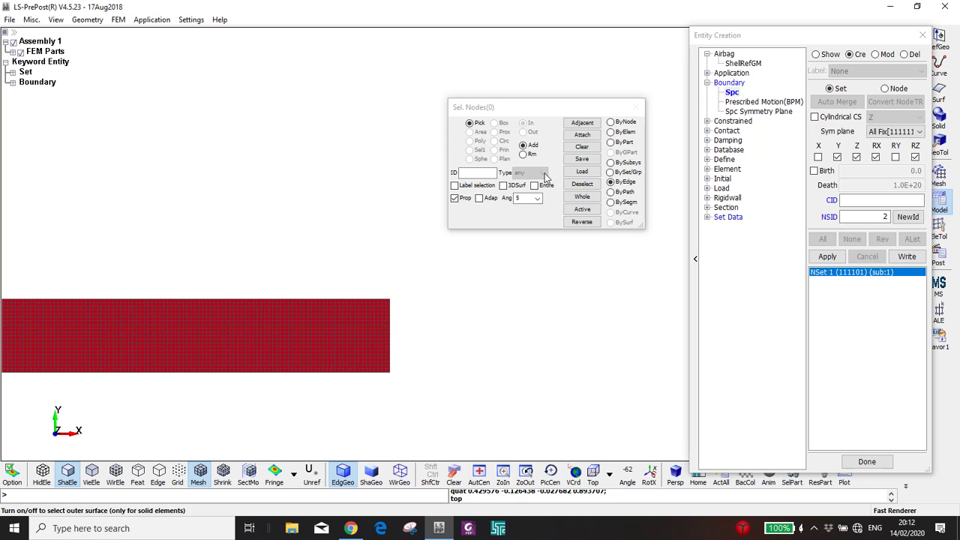
Step: Area-select all nodes along the bridge's high-X short edge and apply the SPC fixing Y, Z, RX and RZ
left_click(611, 121)
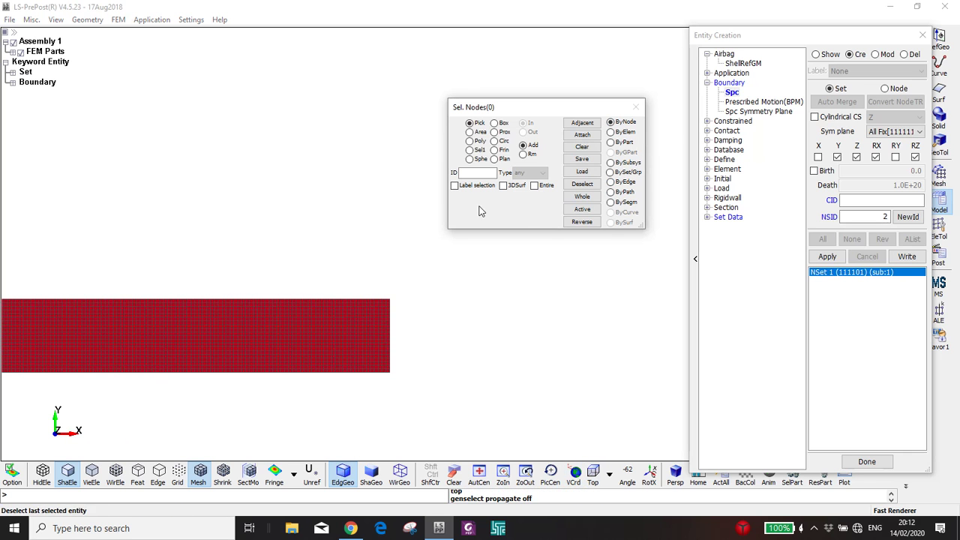
left_click(470, 131)
scroll(379, 345, "up", 3)
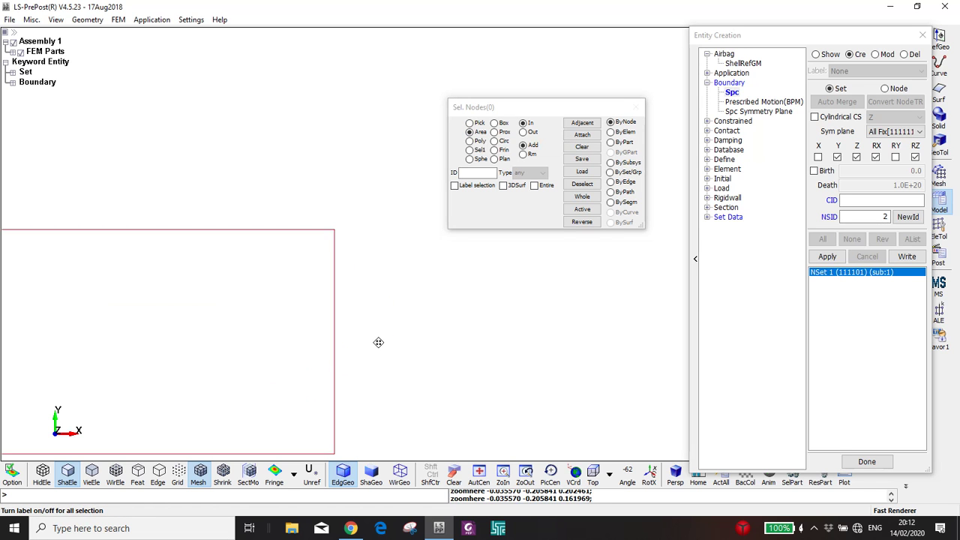
left_click_drag(377, 117, 335, 423)
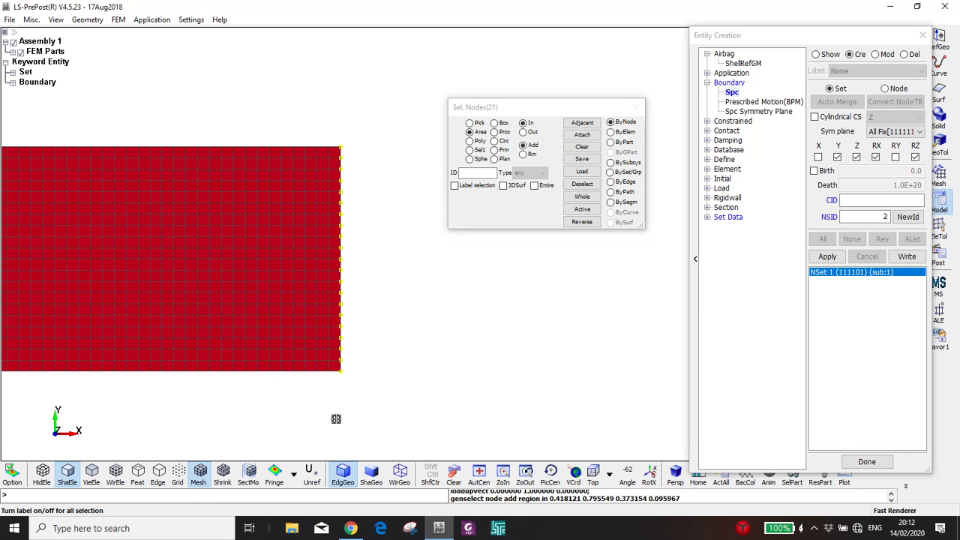
left_click_drag(441, 360, 482, 272, "shift")
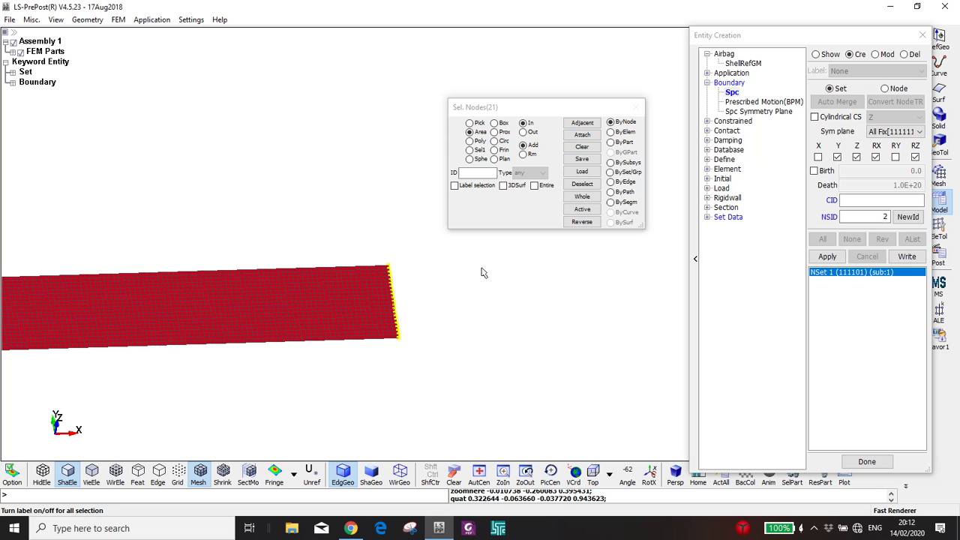
left_click(827, 258)
Step: Open the Keyword Manager and list all available keywords, with the MAT category collapsed
scroll(413, 323, "down", 3)
middle_click_drag(413, 323, 505, 300, "shift")
left_click_drag(505, 300, 492, 342, "shift")
mouse_move(880, 43)
left_mouse_down()
mouse_move(663, 56)
mouse_move(727, 56)
left_mouse_up()
left_click(904, 71)
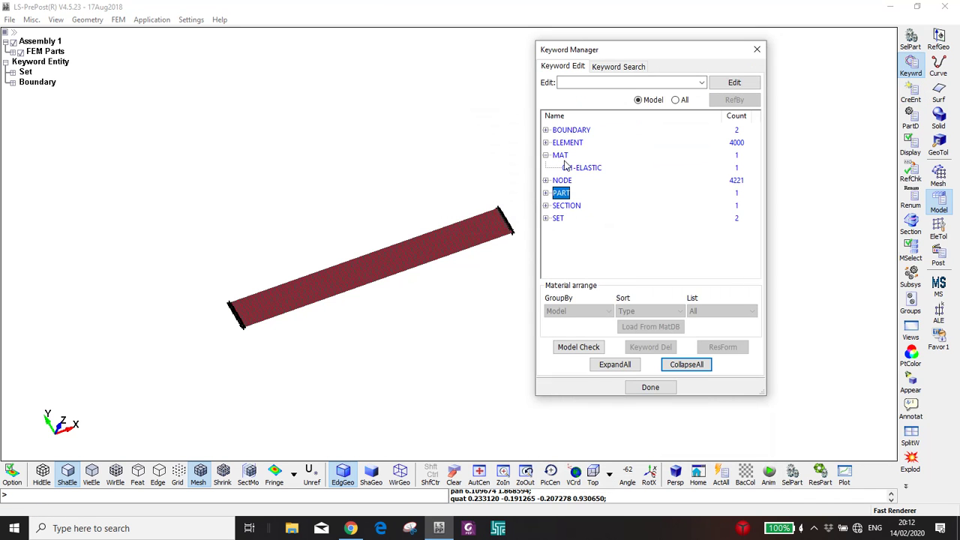
left_click_drag(481, 283, 498, 251, "shift")
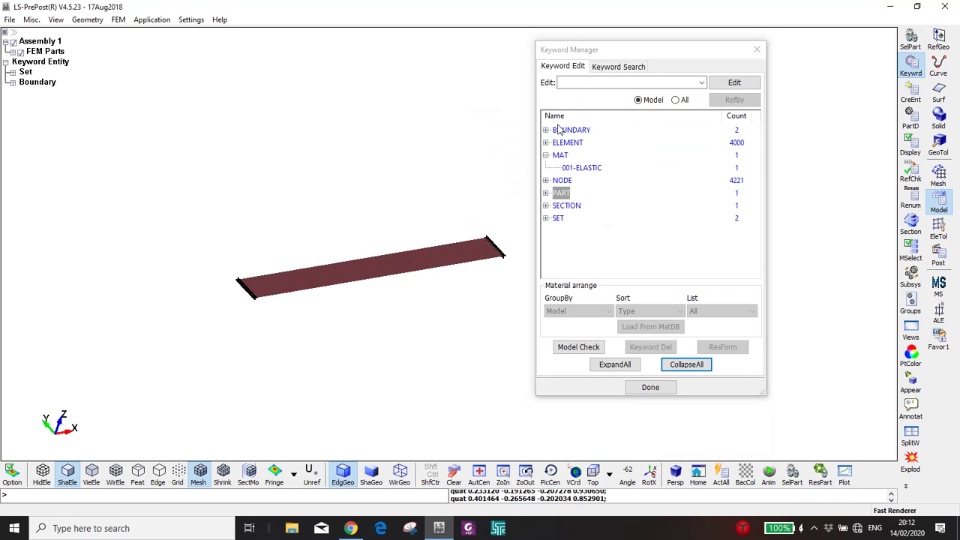
left_click(545, 155)
left_click(560, 155)
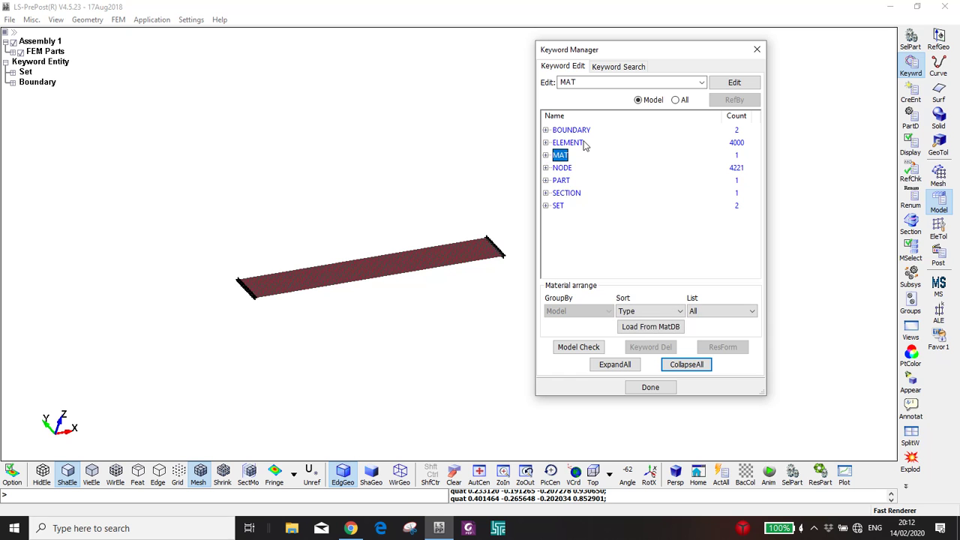
left_click_drag(360, 353, 411, 302, "shift")
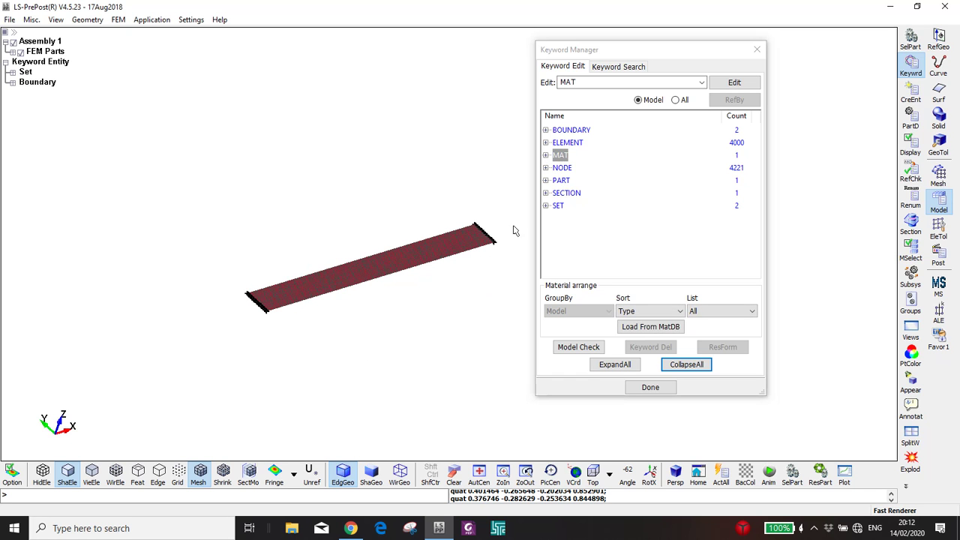
left_click(675, 99)
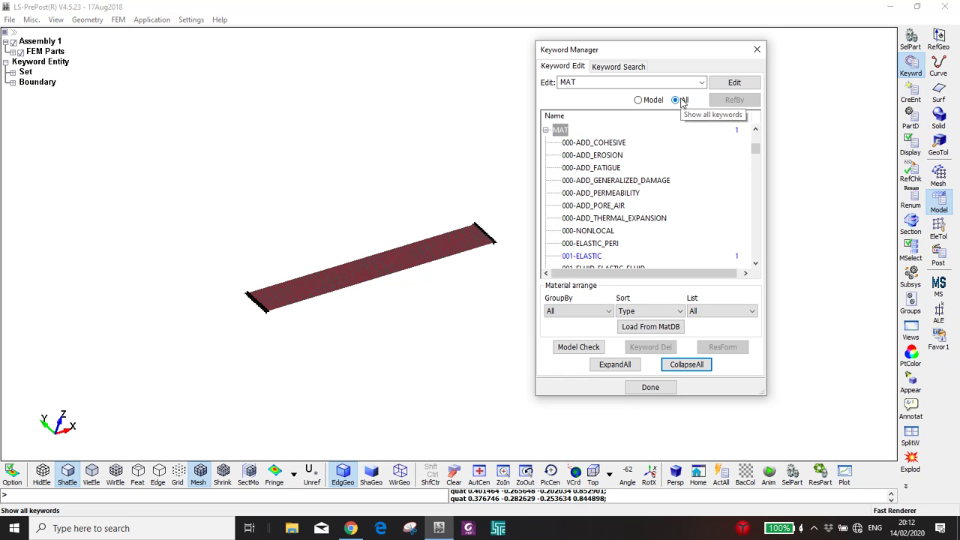
double_click(570, 131)
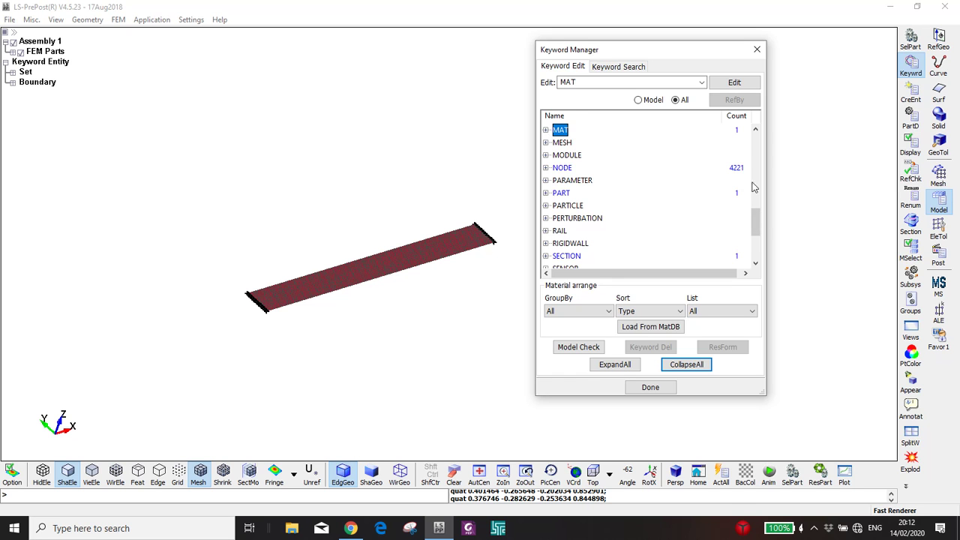
Step: Add a CONTROL_IMPLICIT_DYNAMICS keyword with IMASS set to 1 for Newmark time integration
left_click_drag(755, 219, 766, 143)
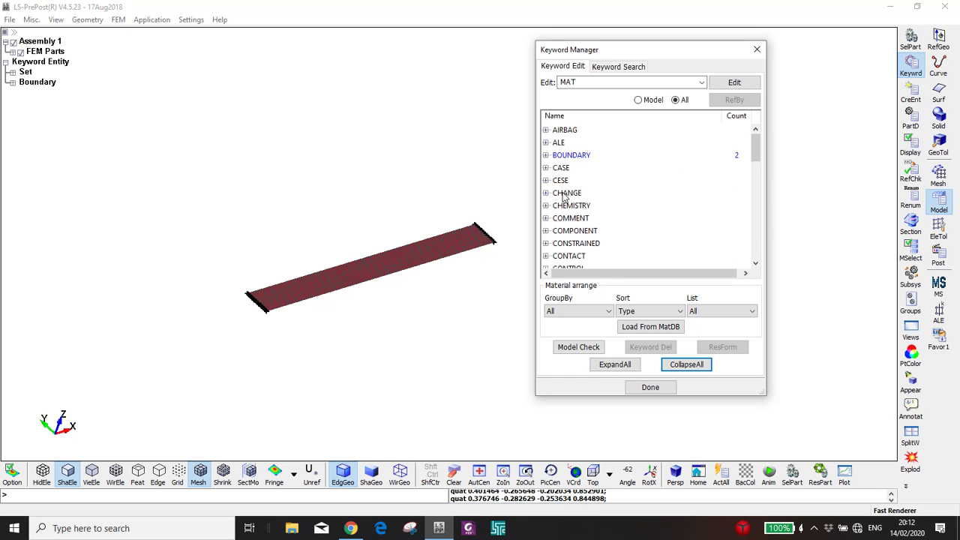
scroll(588, 192, "down", 3)
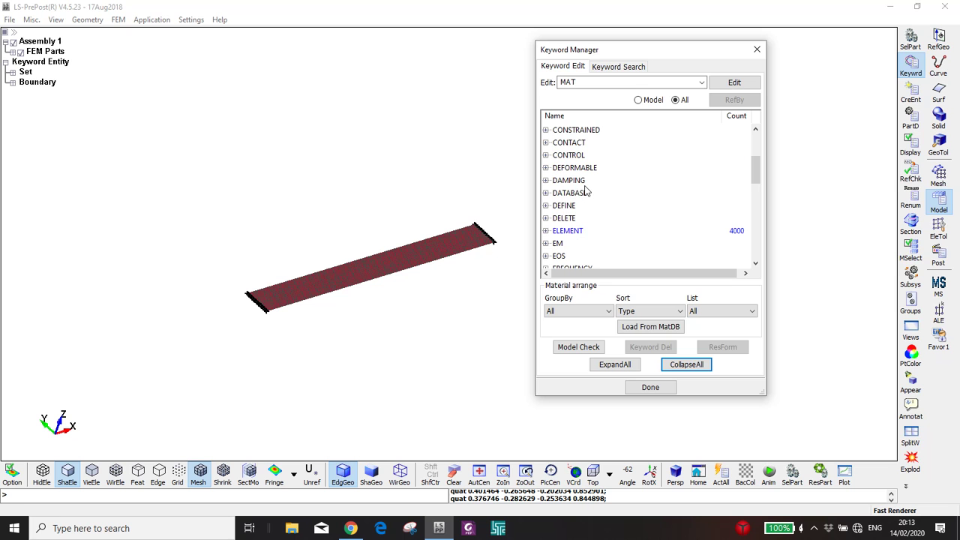
scroll(582, 196, "up", 1)
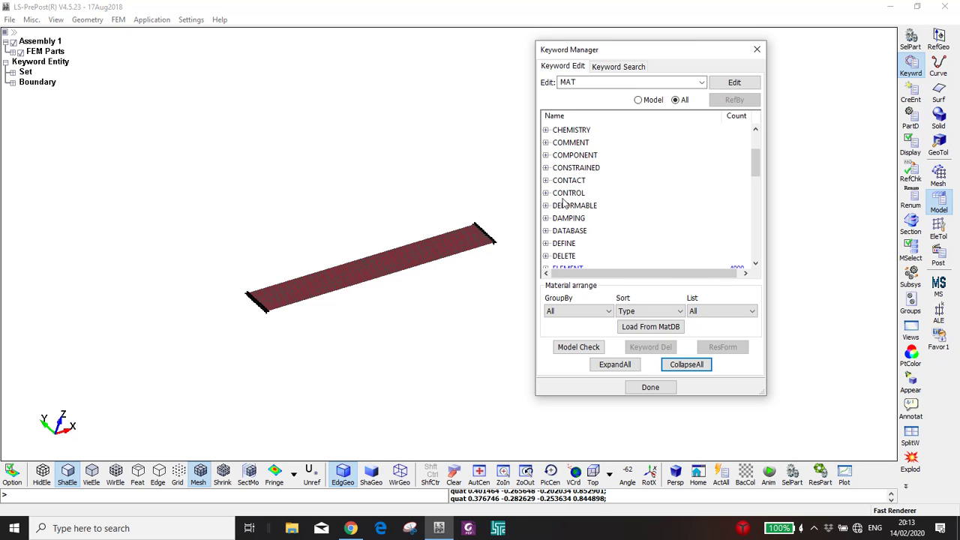
double_click(568, 194)
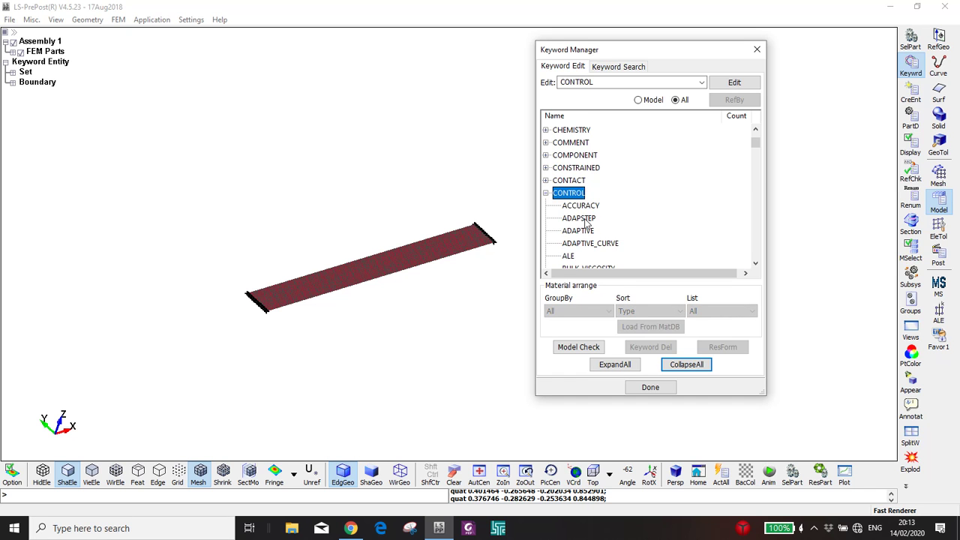
scroll(589, 223, "down", 2)
scroll(589, 223, "down", 5)
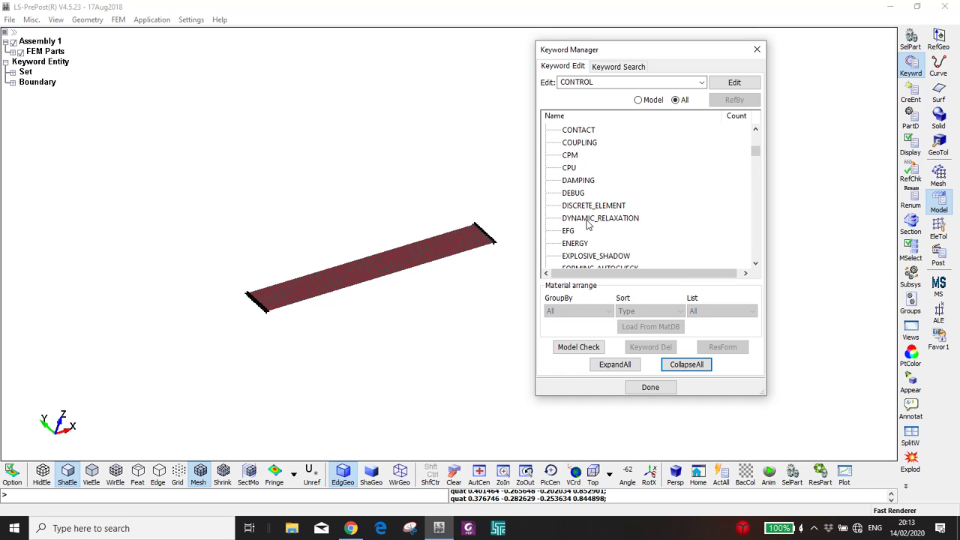
scroll(589, 223, "down", 8)
scroll(588, 223, "down", 6)
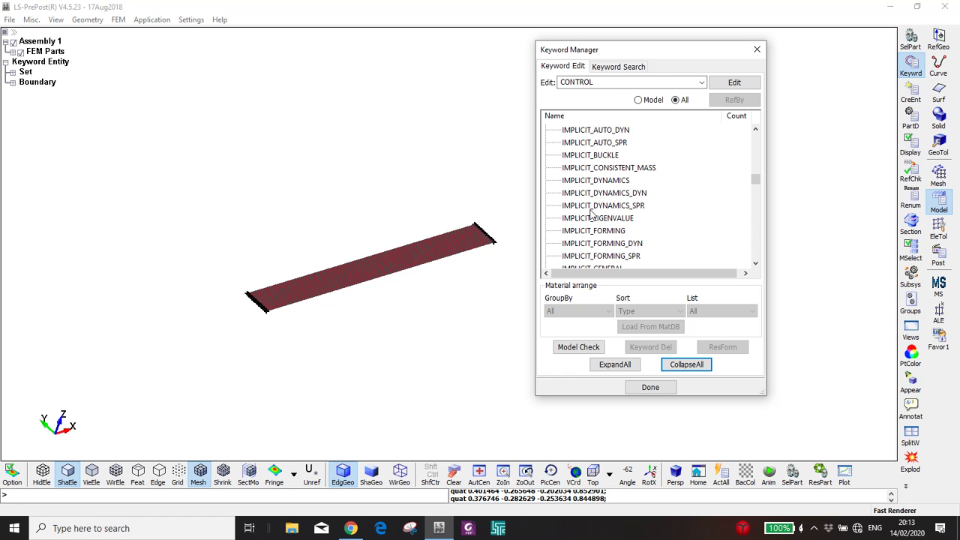
double_click(595, 181)
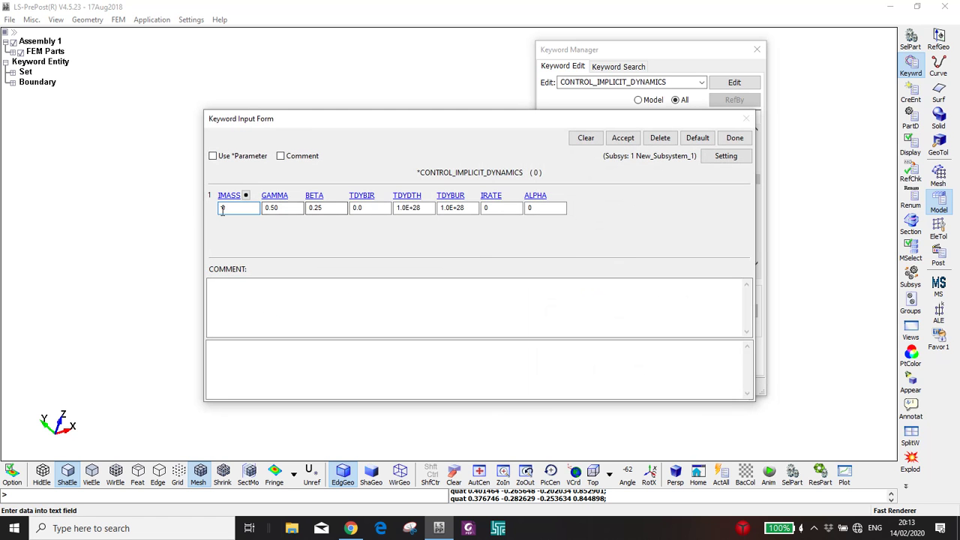
type("1")
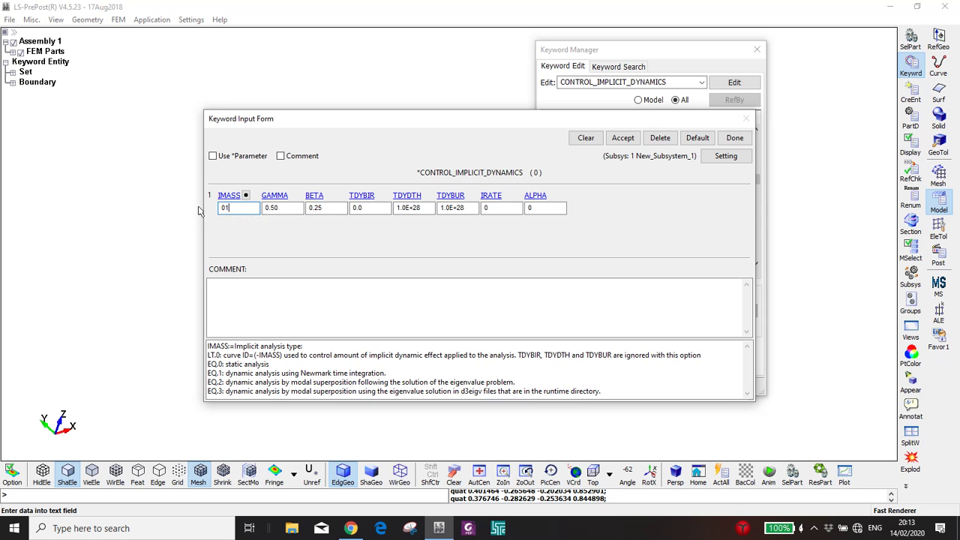
left_click(623, 138)
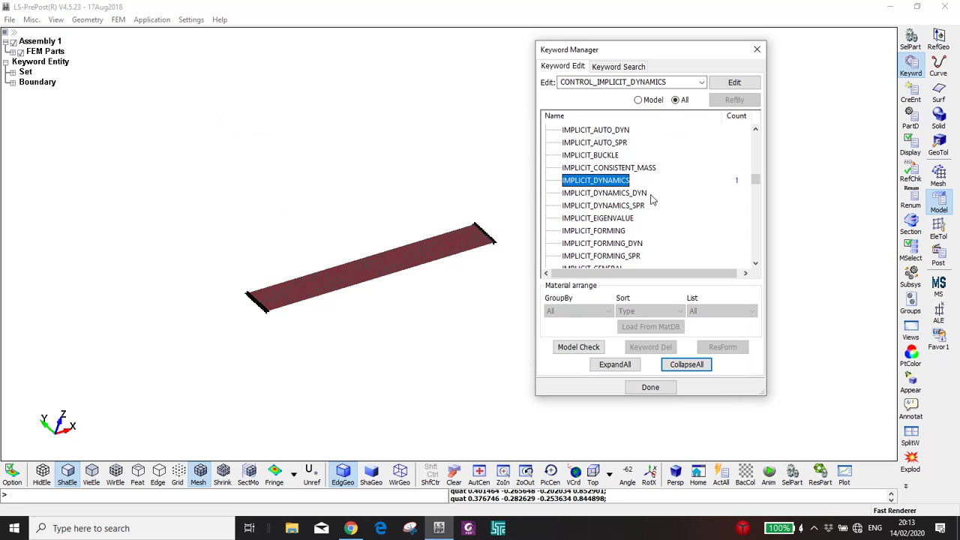
Step: Add a CONTROL_IMPLICIT_GENERAL keyword with IMFLAG set to 1 for implicit analysis
scroll(641, 210, "down", 2)
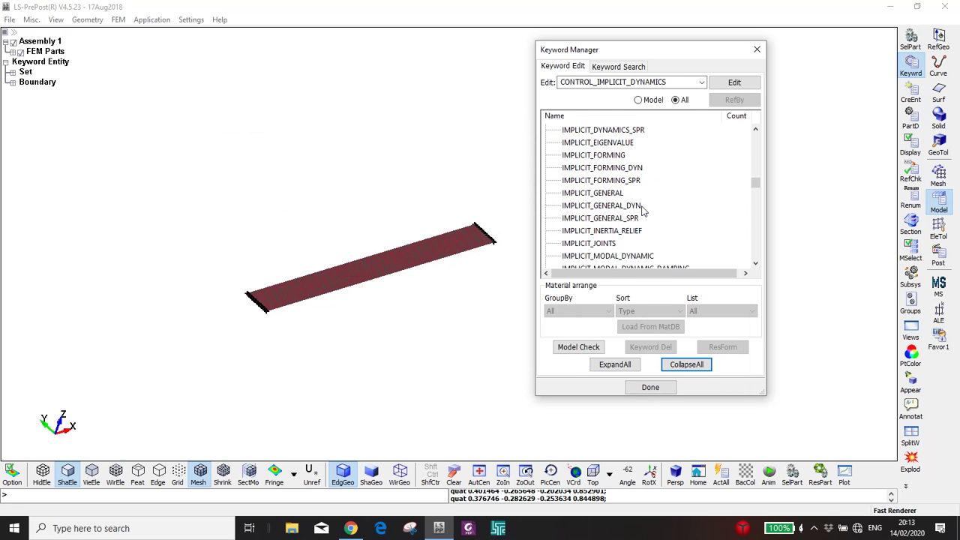
double_click(621, 194)
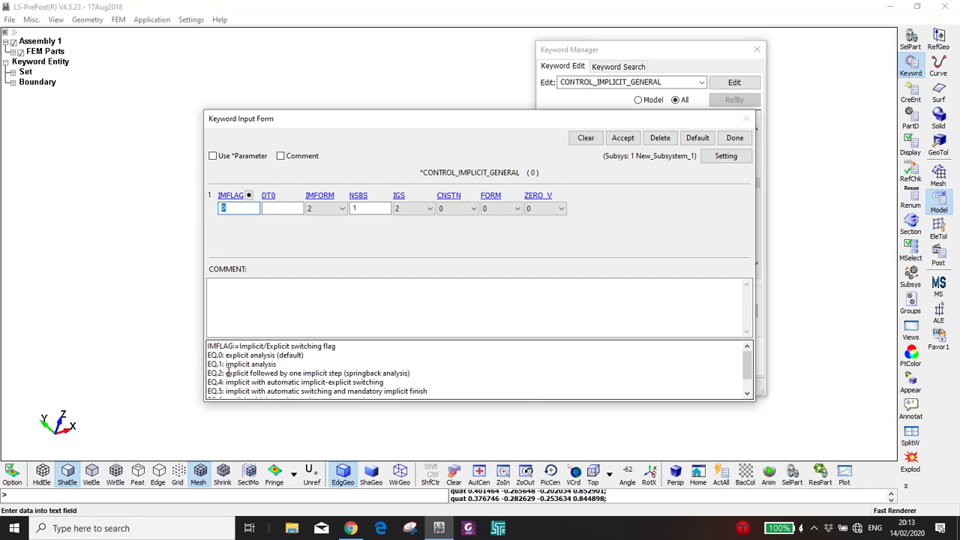
left_click(622, 137)
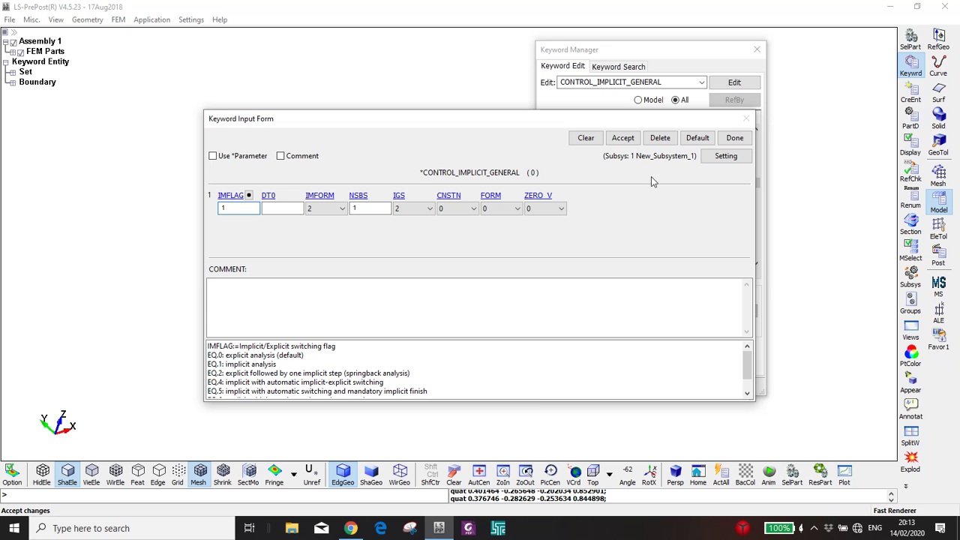
left_click(636, 142)
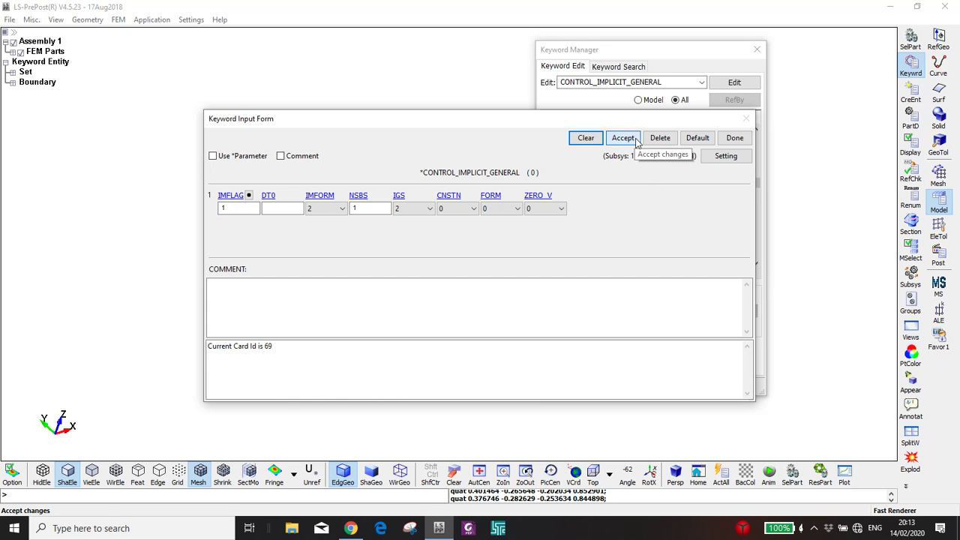
left_click(735, 140)
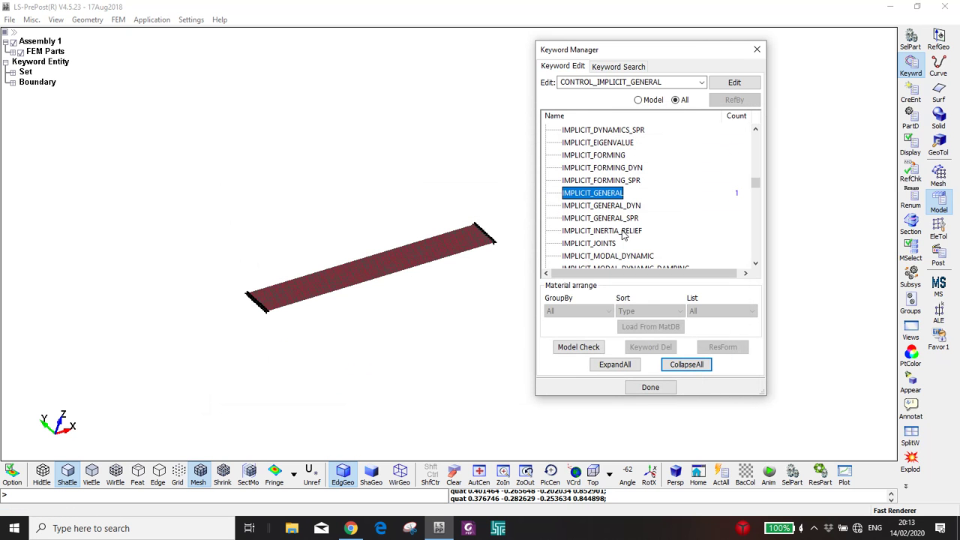
Step: Add a CONTROL_IMPLICIT_SOLUTION keyword with its default settings
scroll(622, 236, "down", 2)
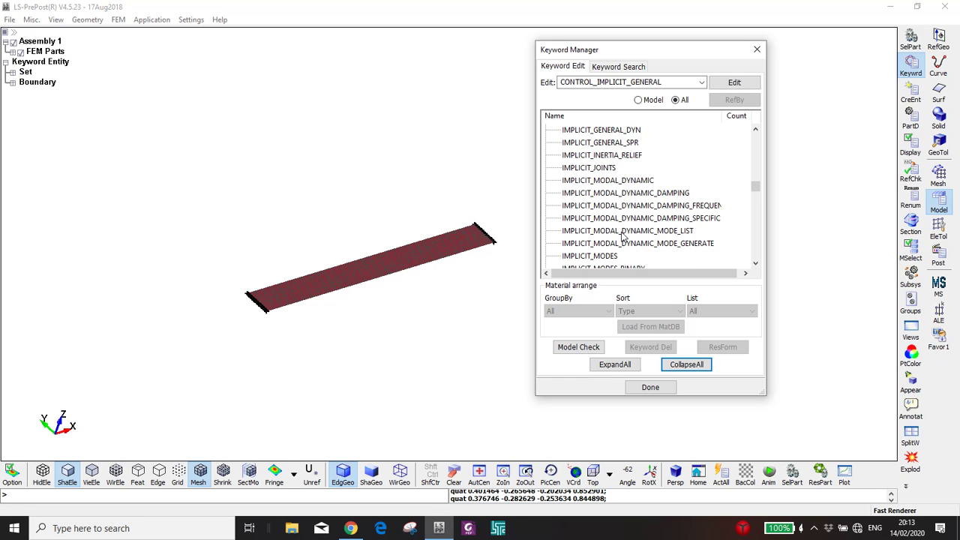
scroll(621, 236, "down", 2)
left_click(613, 220)
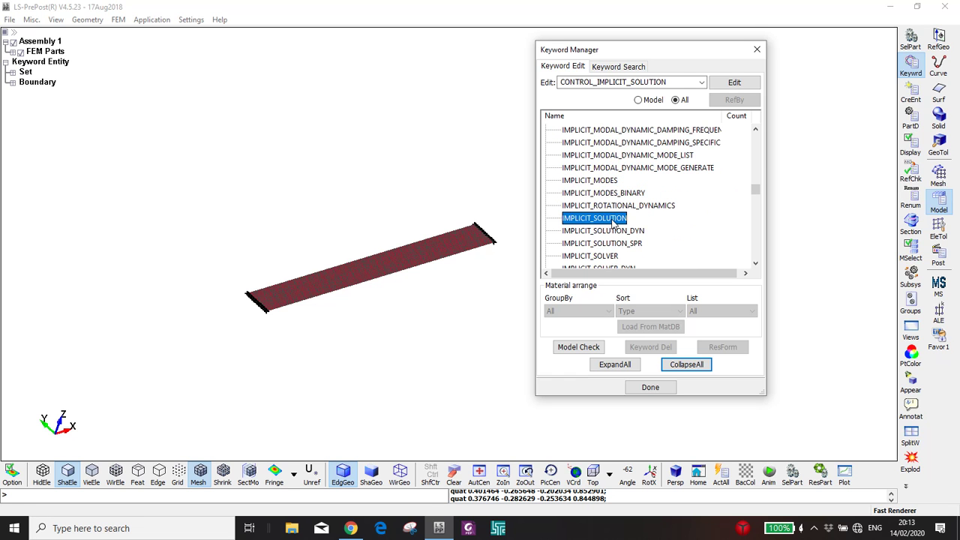
double_click(613, 219)
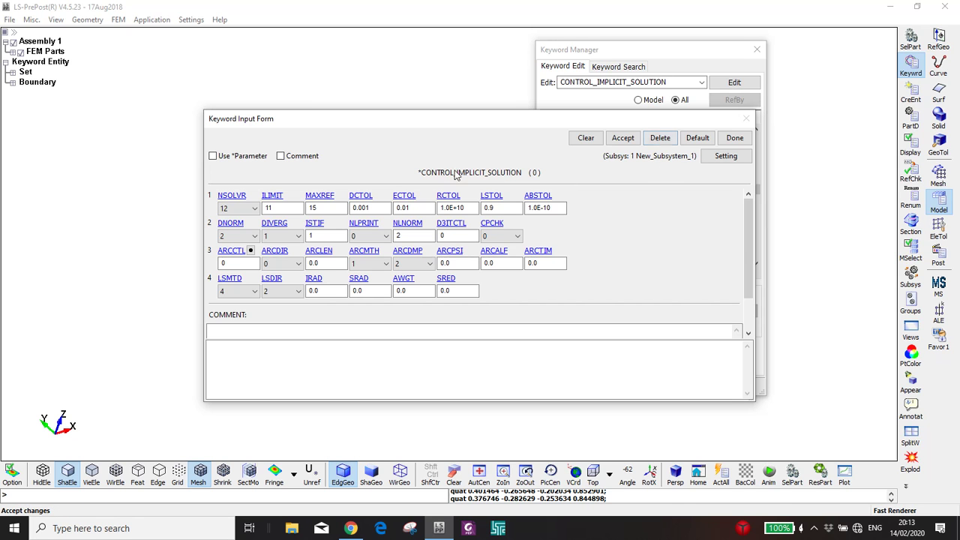
left_click(622, 138)
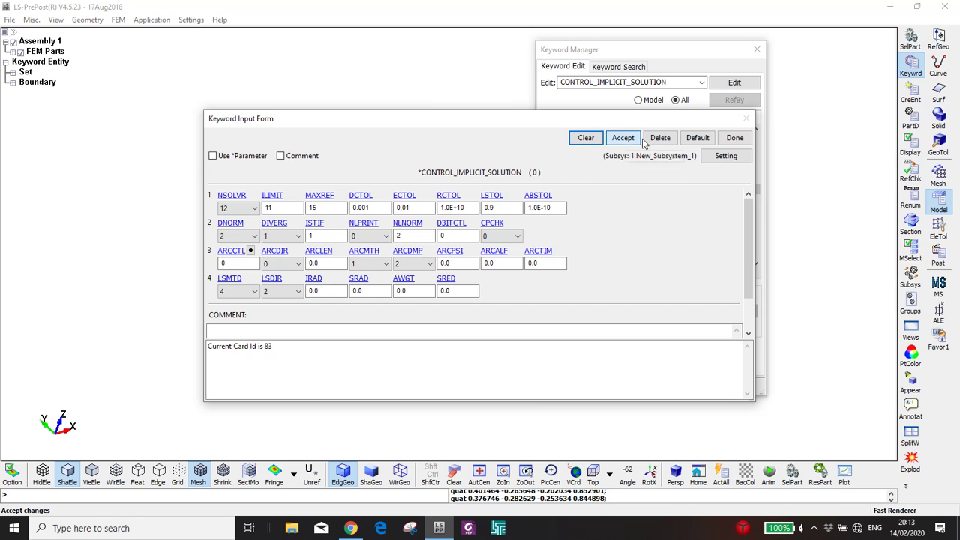
left_click(734, 138)
scroll(604, 244, "down", 1)
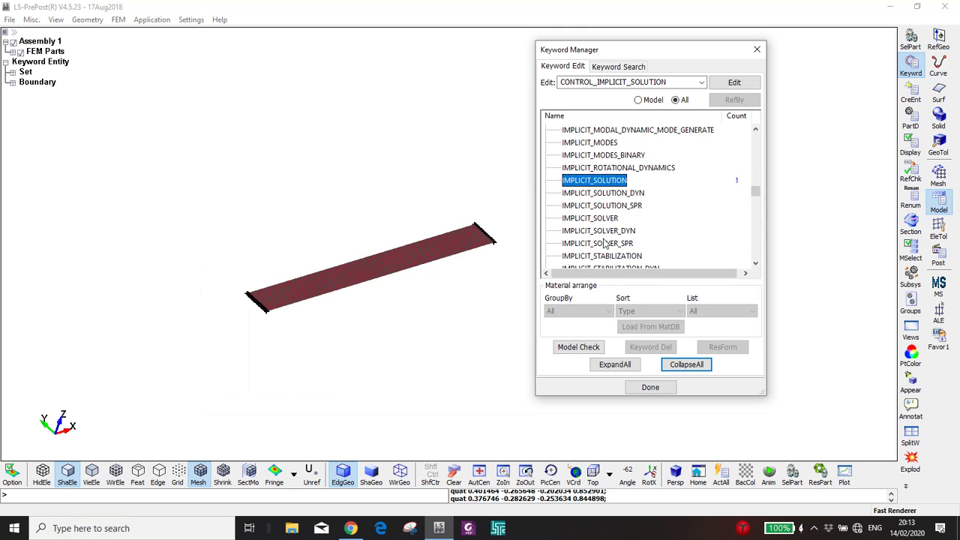
Step: Add a CONTROL_IMPLICIT_SOLVER keyword with its default settings
left_click(593, 219)
double_click(594, 220)
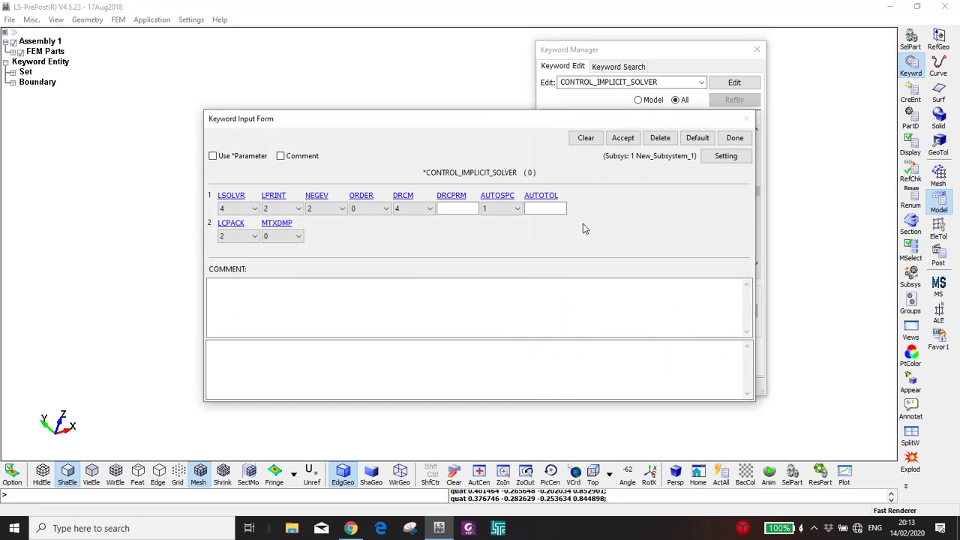
left_click(622, 138)
left_click(735, 138)
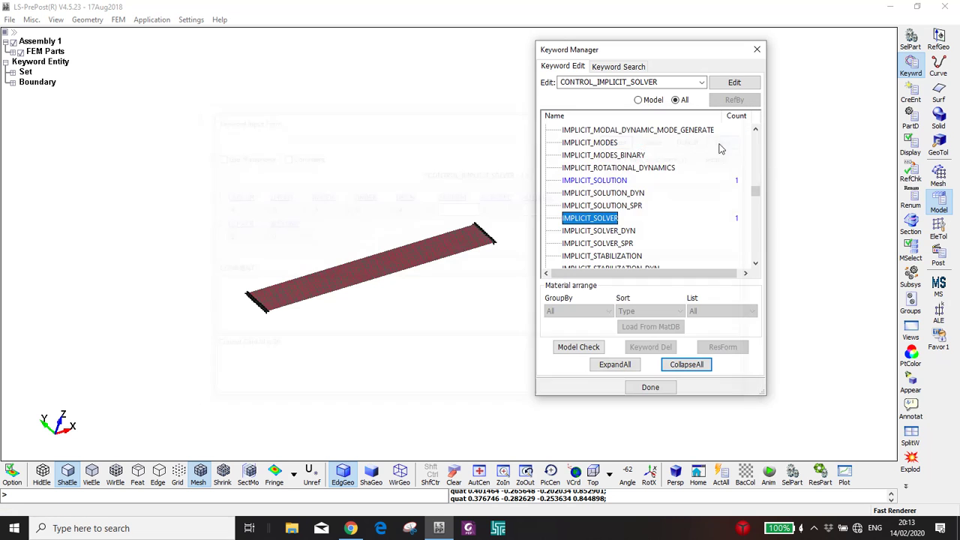
Step: Add a CONTROL_IMPLICIT_EIGENVALUE keyword with NEIG set to 5 eigenvalues to extract
scroll(618, 235, "up", 9)
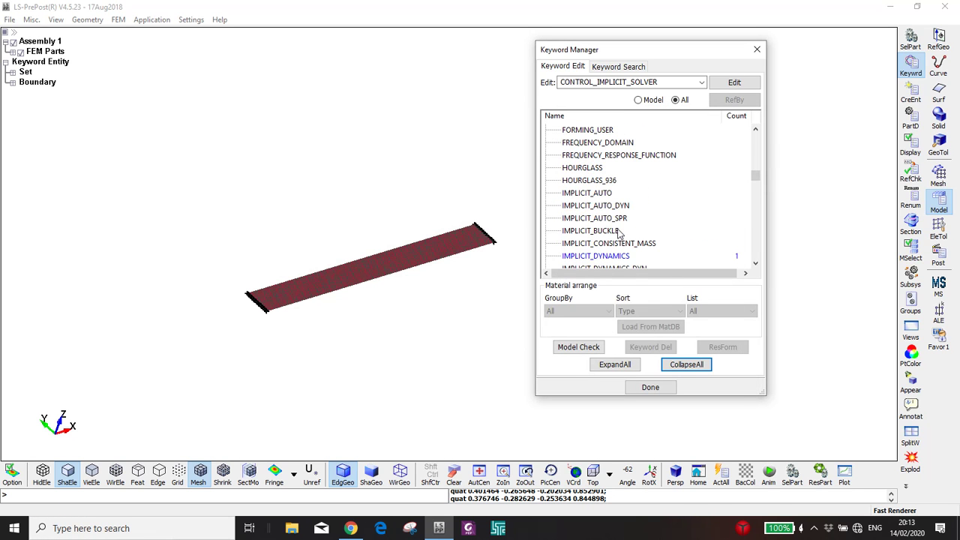
scroll(618, 235, "down", 2)
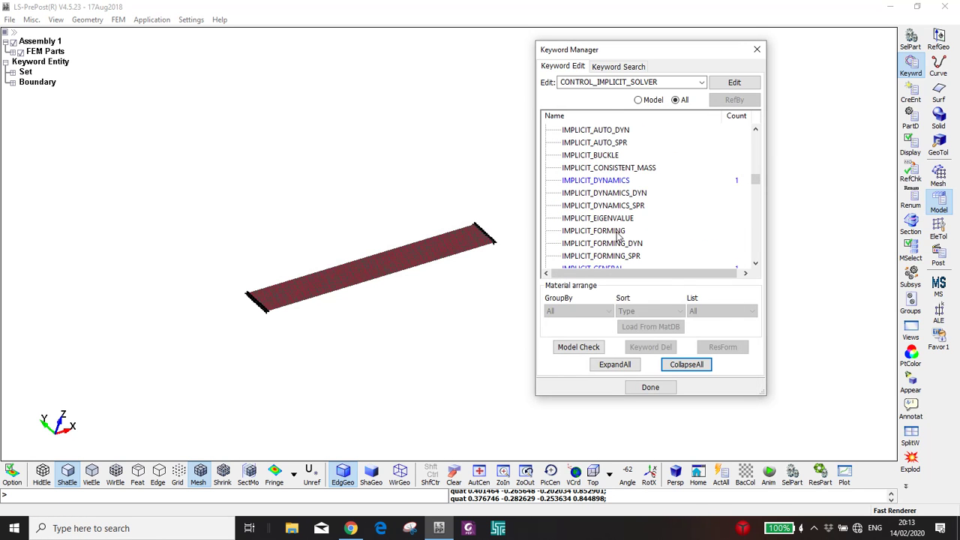
double_click(613, 217)
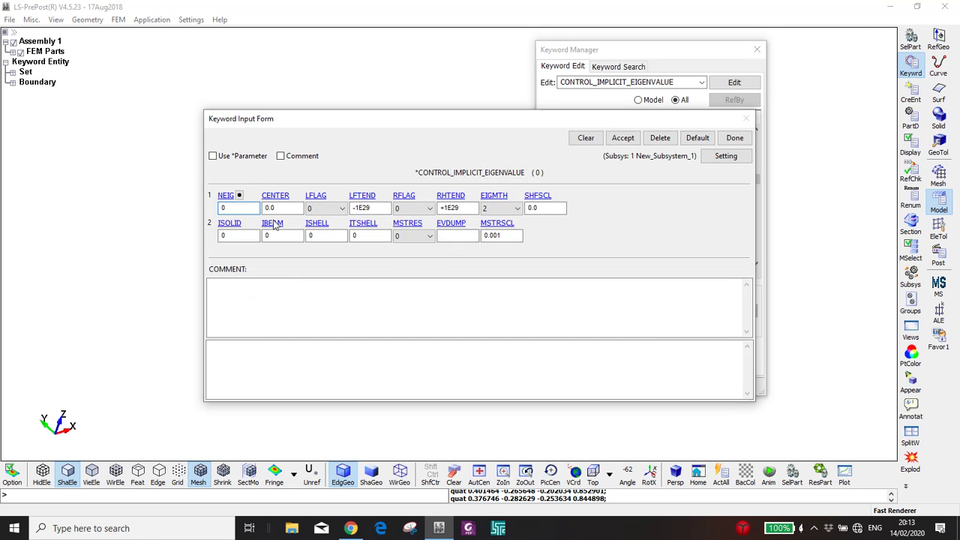
left_click(235, 208)
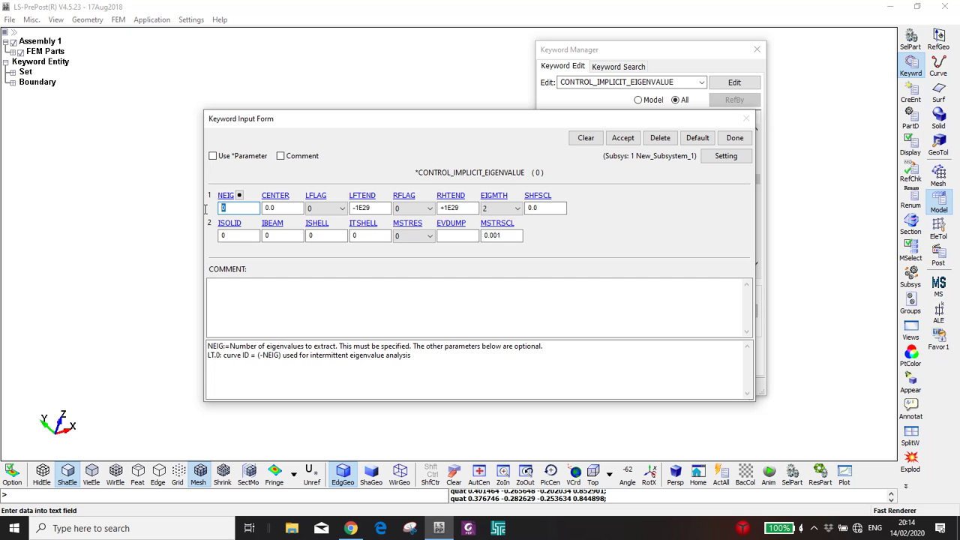
left_click(623, 137)
left_click(735, 138)
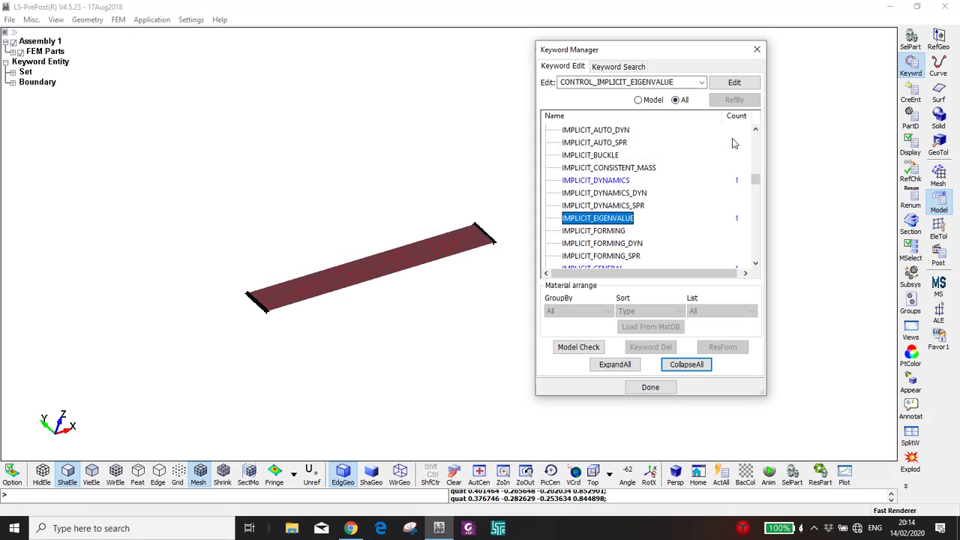
Step: List only the keywords used in the model and review the CONTROL entries
left_click(637, 100)
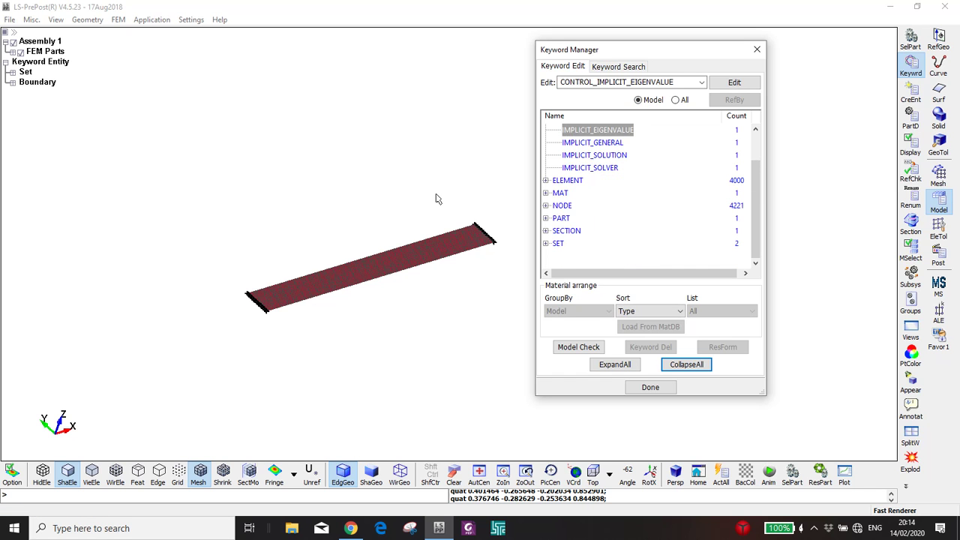
scroll(605, 179, "up", 1)
left_click_drag(368, 173, 397, 135)
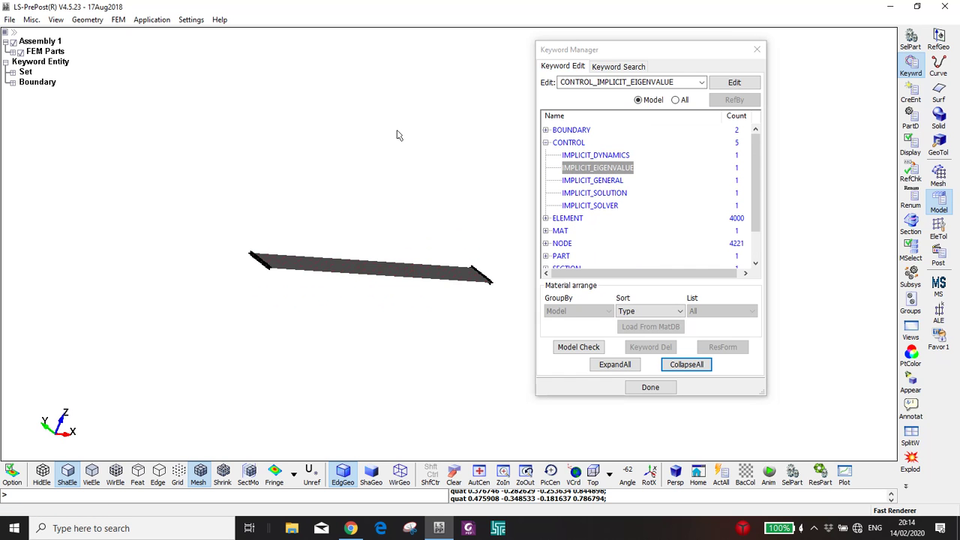
Step: Save the keyword file as Bridge.k in D:\YOUTUBE\Modal_Analysis\Bridge, overwriting the existing file
key("ctrl+s")
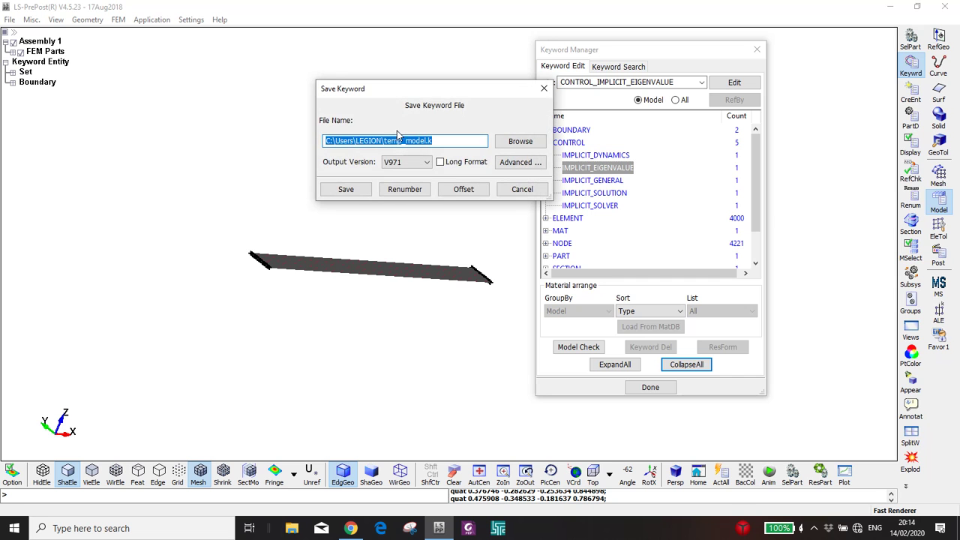
left_click(514, 143)
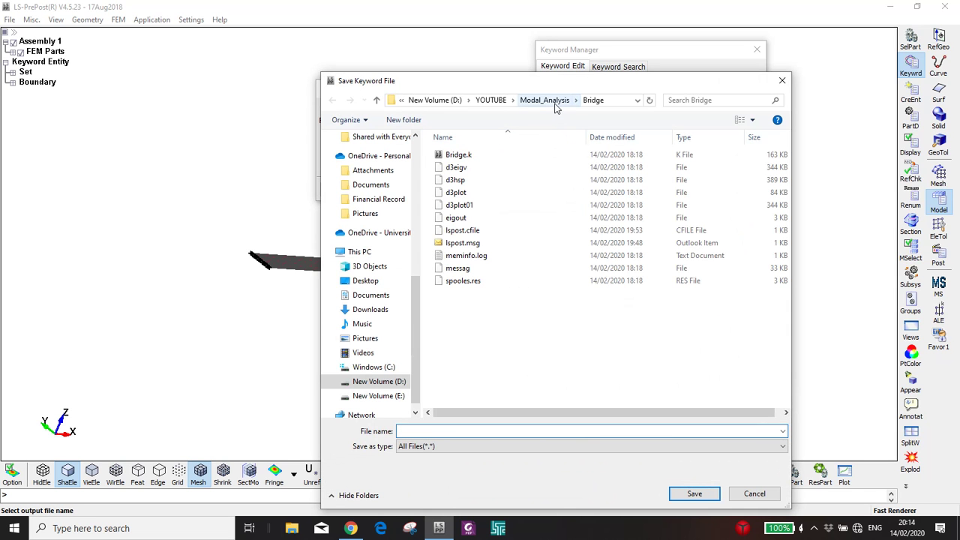
left_click(611, 107)
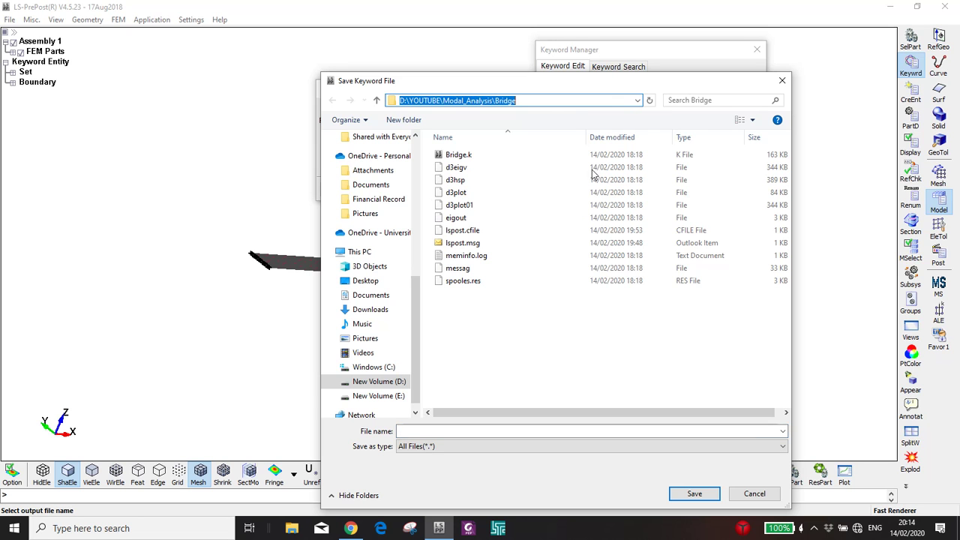
left_click(537, 361)
left_click(460, 157)
left_click(679, 489)
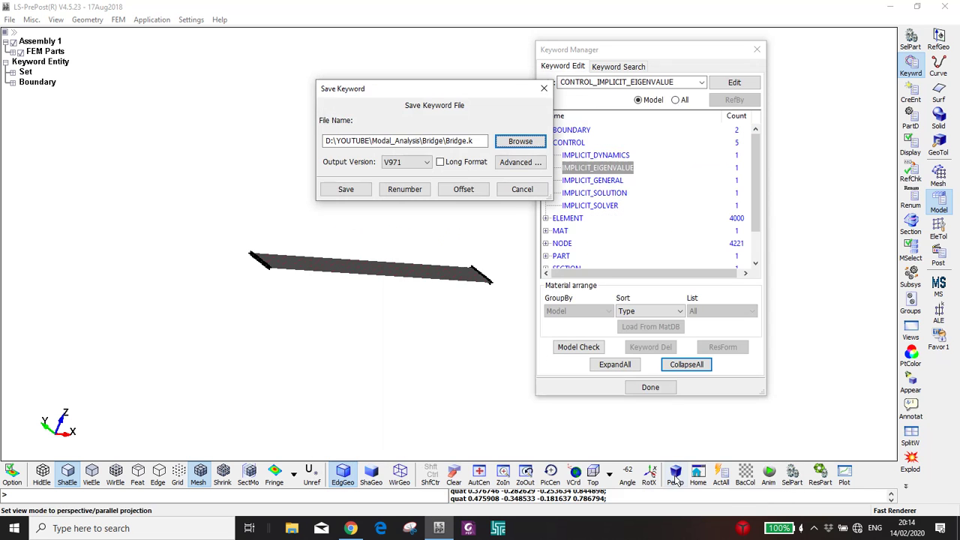
left_click(346, 190)
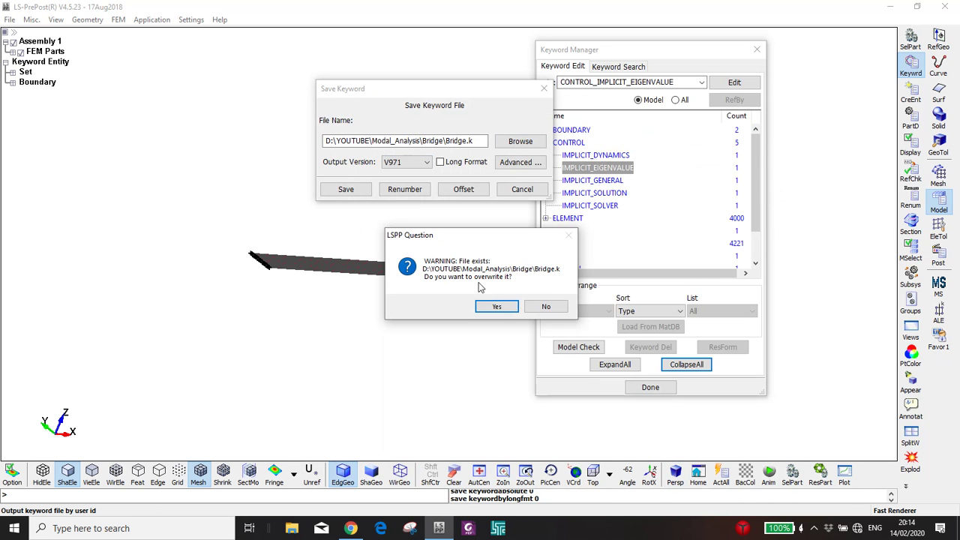
left_click(497, 307)
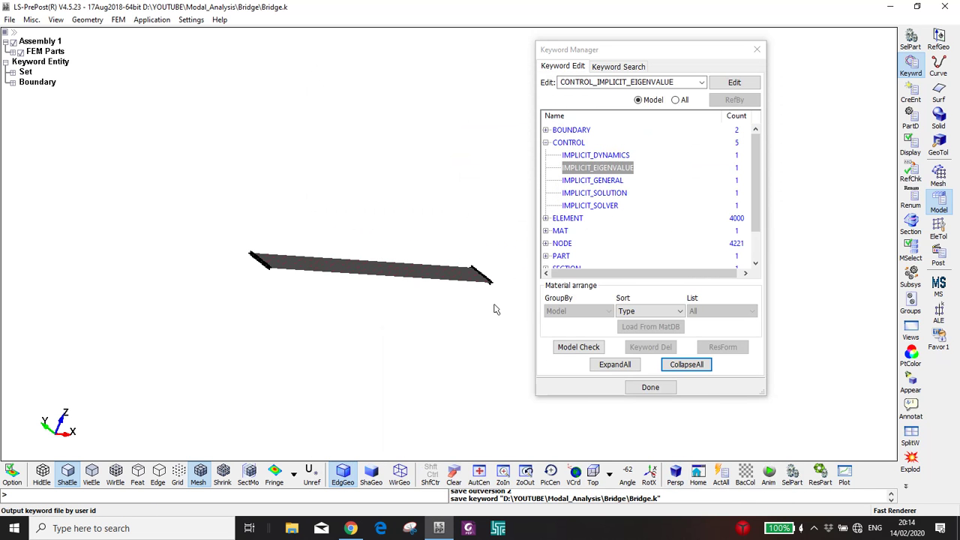
left_click_drag(378, 331, 354, 290, "ctrl")
Step: Switch to LS-DYNA Program Manager and load Bridge.k as the input file for a new analysis
left_click(498, 529)
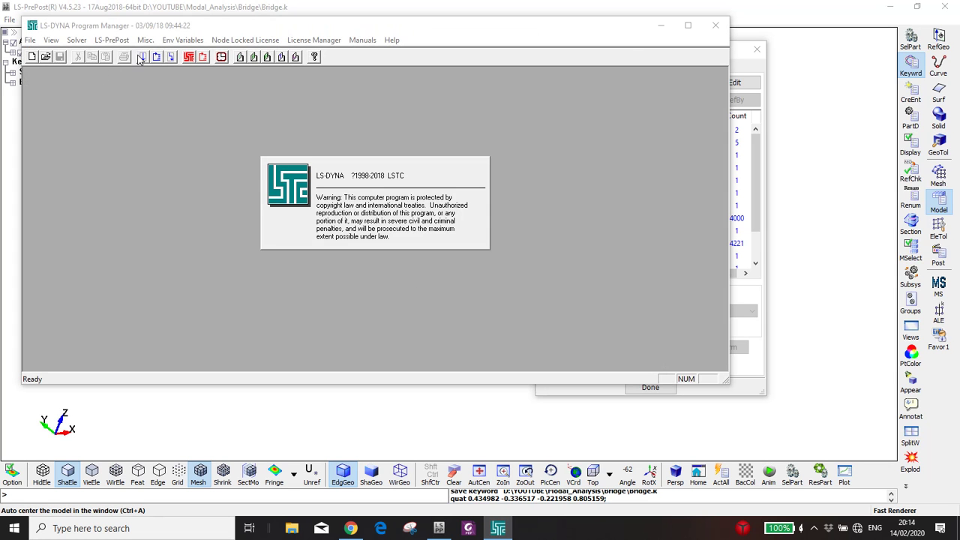
left_click(142, 57)
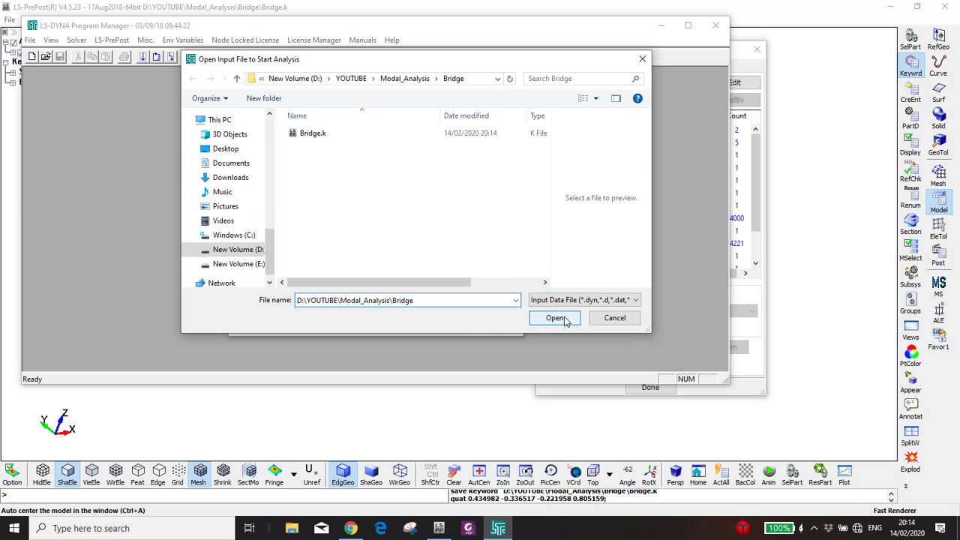
left_click(555, 318)
key("ctrl+c")
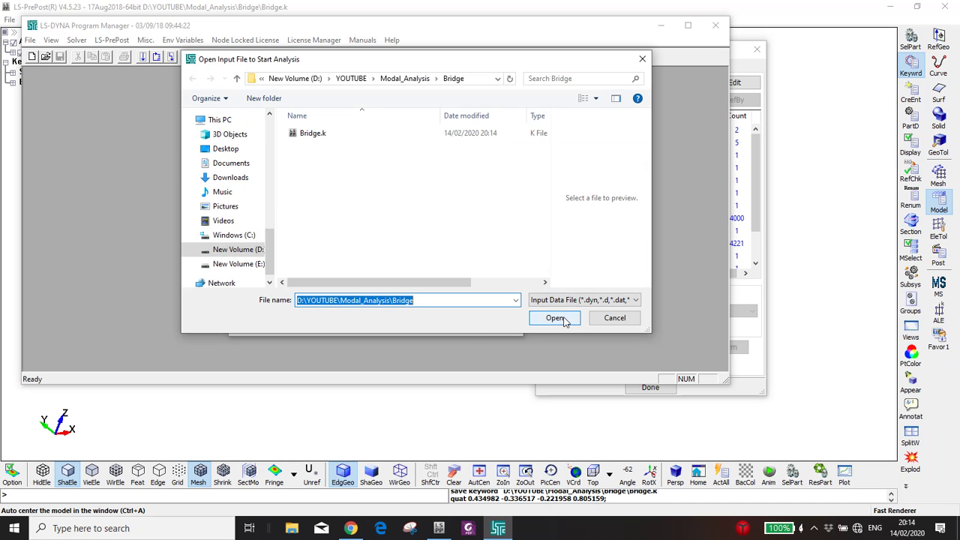
left_click(304, 138)
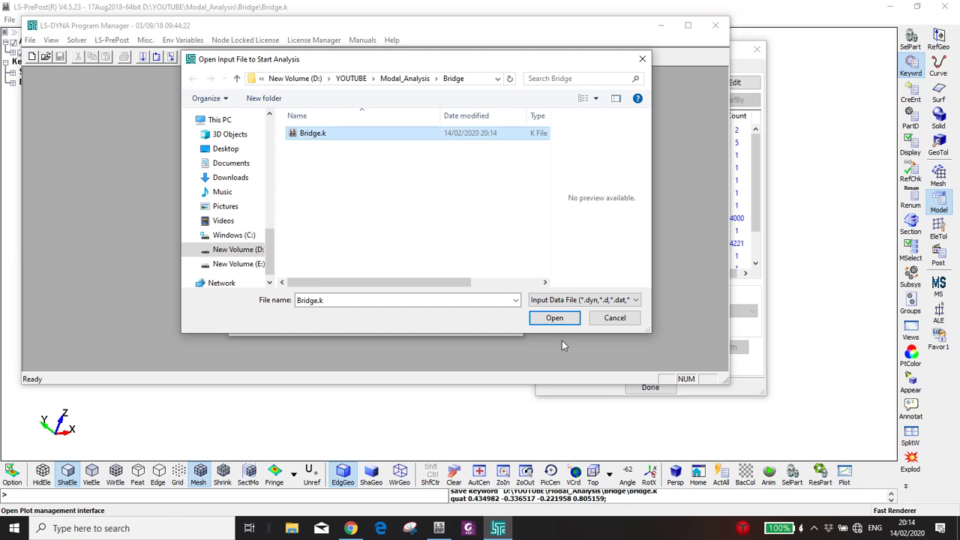
left_click(551, 318)
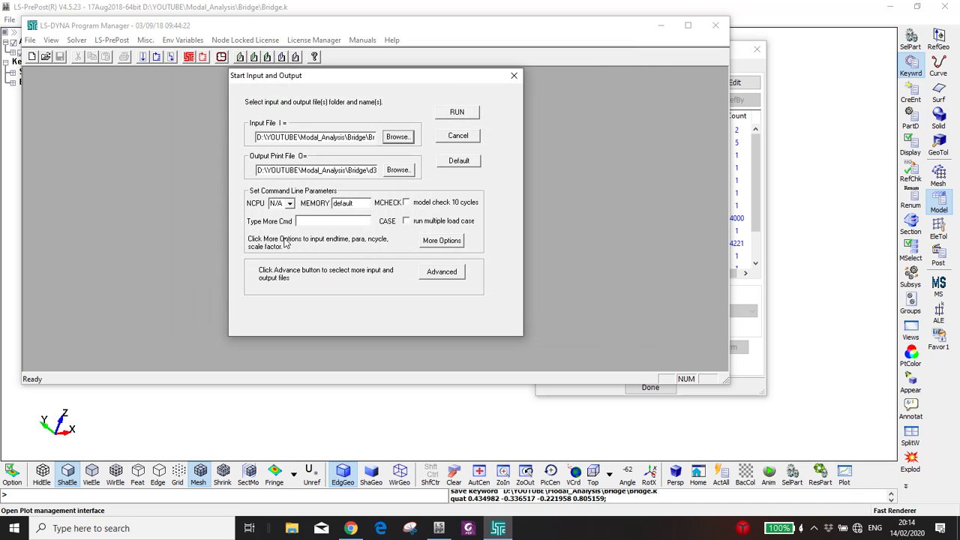
Step: Run the Bridge.k analysis with the default command line parameters and close the solver window when it finishes
left_click(289, 204)
left_click(290, 204)
left_click(457, 112)
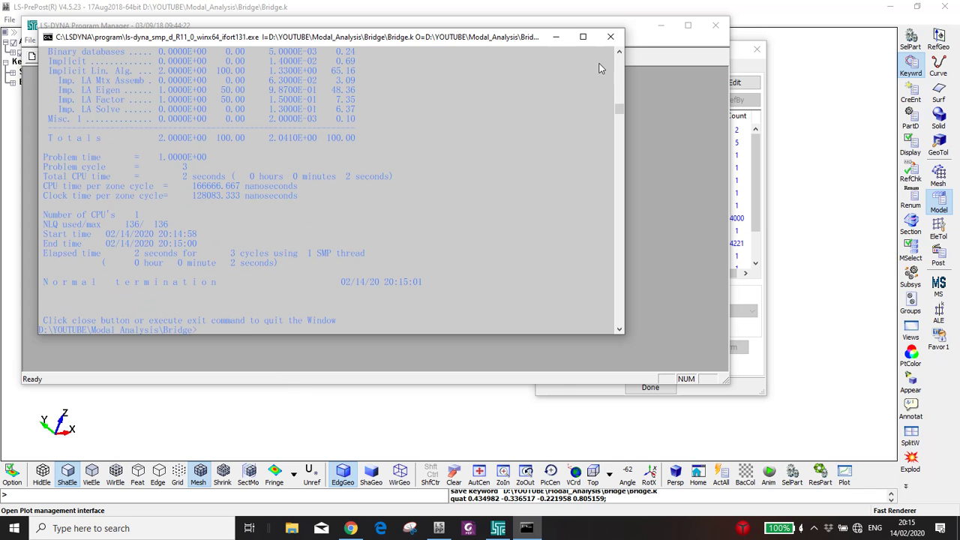
left_click(611, 36)
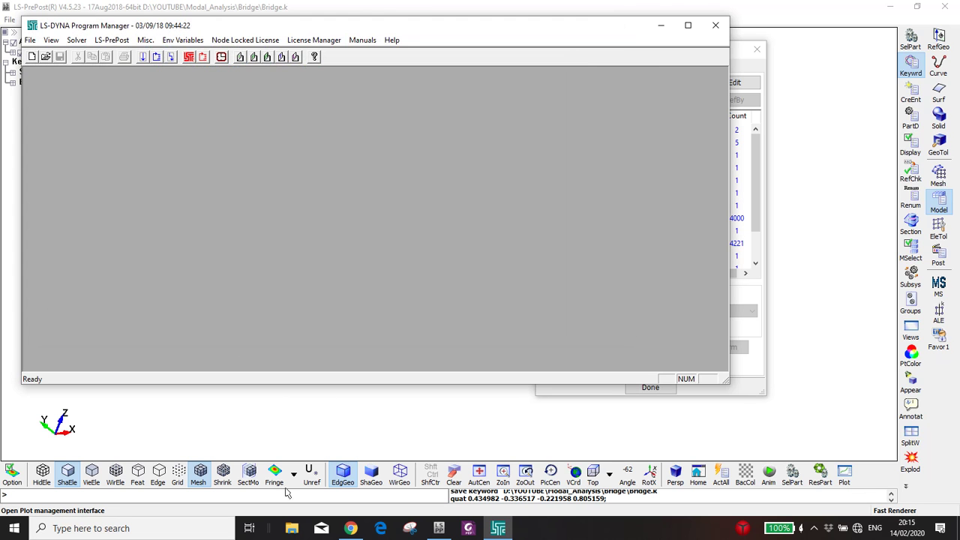
Step: Switch to File Explorer and open the folder D:\YOUTUBE\Modal_Analysis\Bridge
left_click(290, 535)
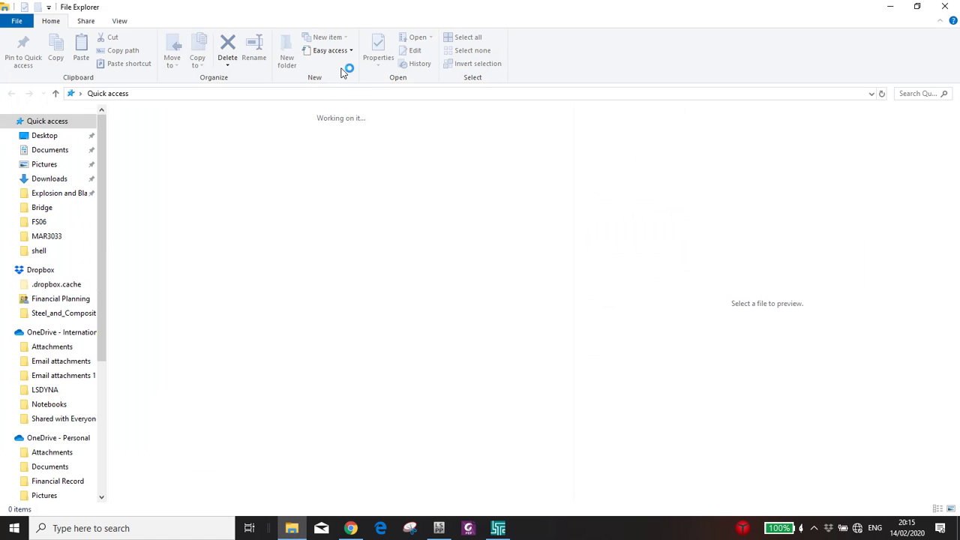
left_click(349, 93)
key("ctrl+v")
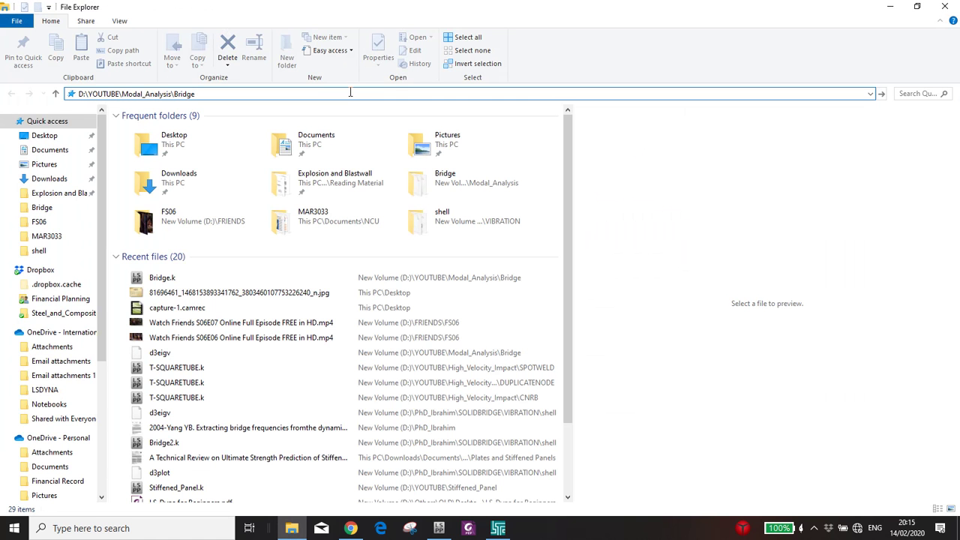
key("ctrl+a")
key("Return")
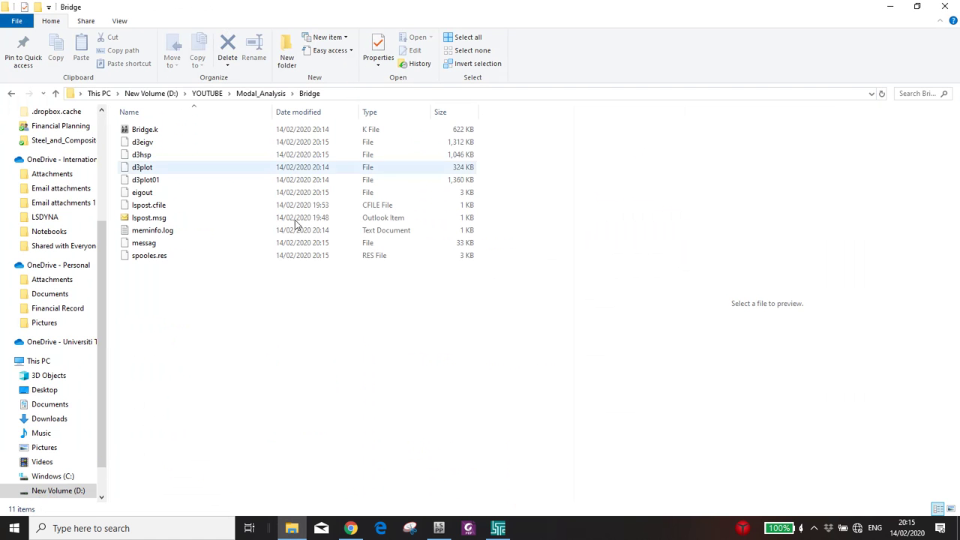
Step: Open the d3eigv result file with lsprepost4.5
left_click(147, 144)
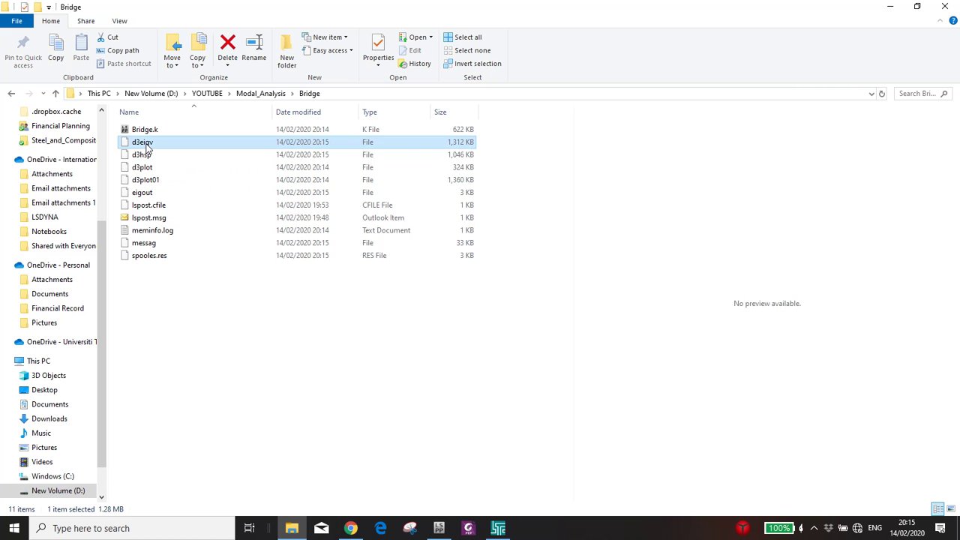
double_click(147, 144)
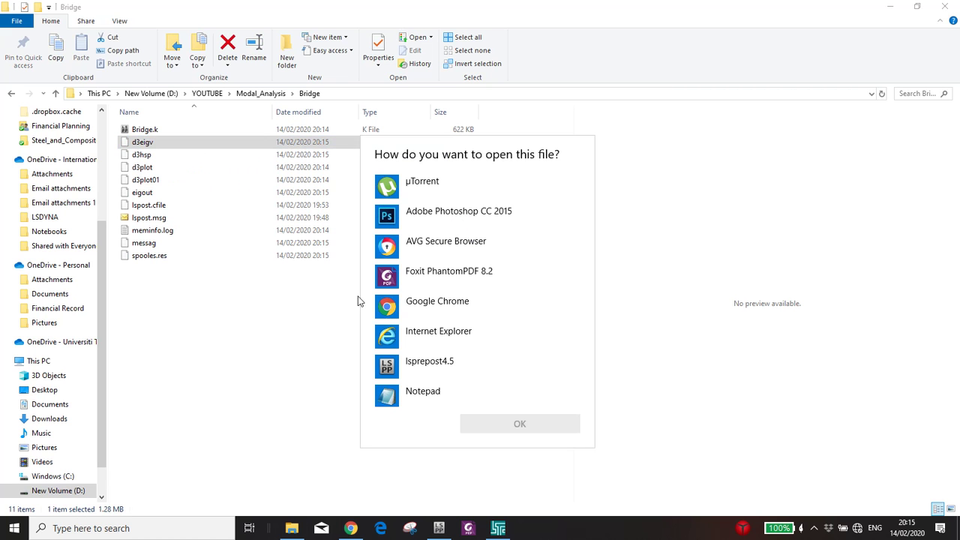
left_click(410, 364)
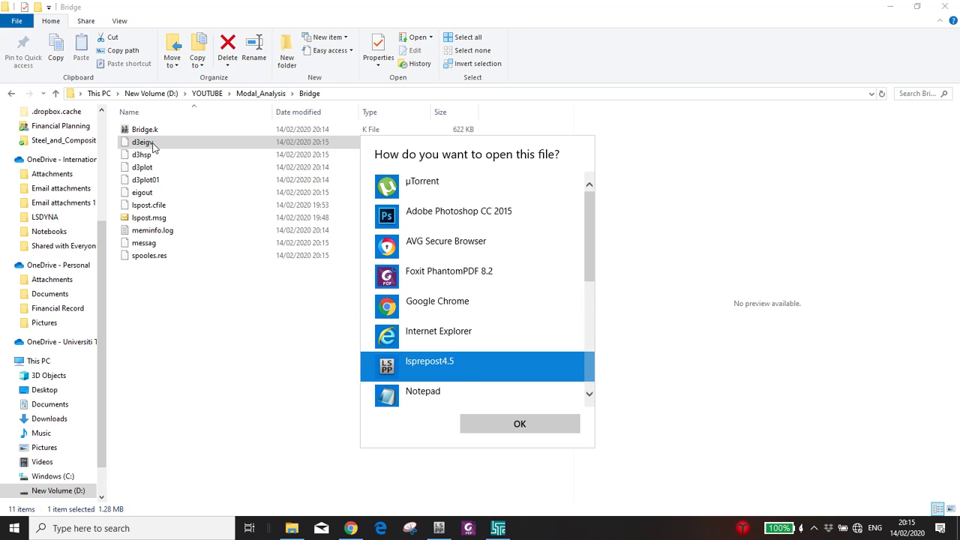
left_click(500, 428)
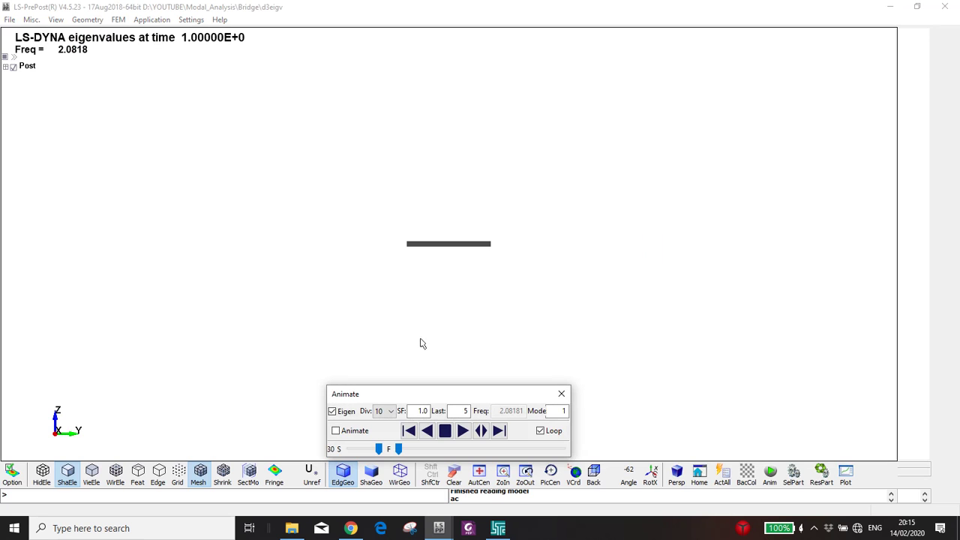
Step: Play the animation of the bridge's first mode shape in an isometric-like view
mouse_move(524, 249)
left_mouse_down("ctrl")
mouse_move(405, 283)
mouse_move(370, 275)
mouse_move(388, 283)
mouse_move(511, 208)
left_mouse_up("ctrl")
left_click(462, 431)
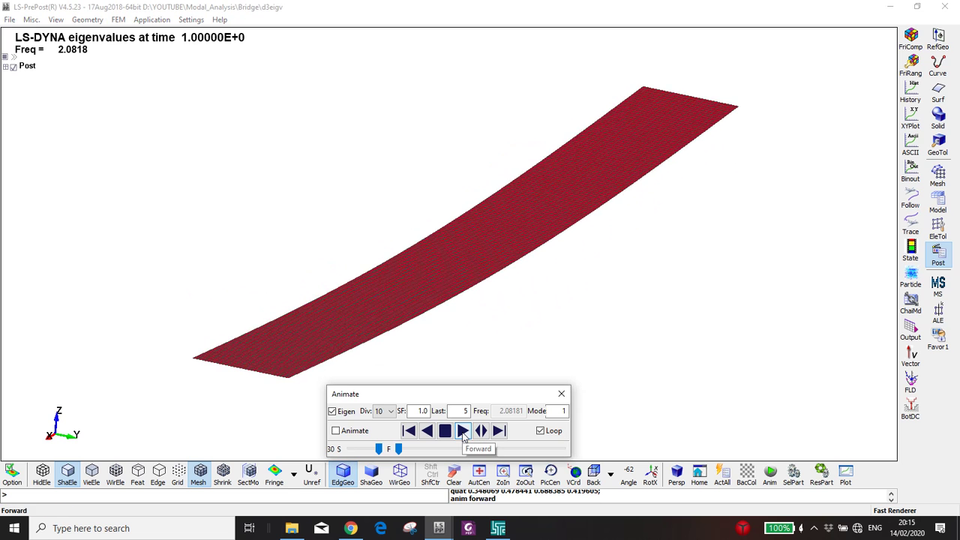
left_click_drag(323, 137, 343, 182, "ctrl")
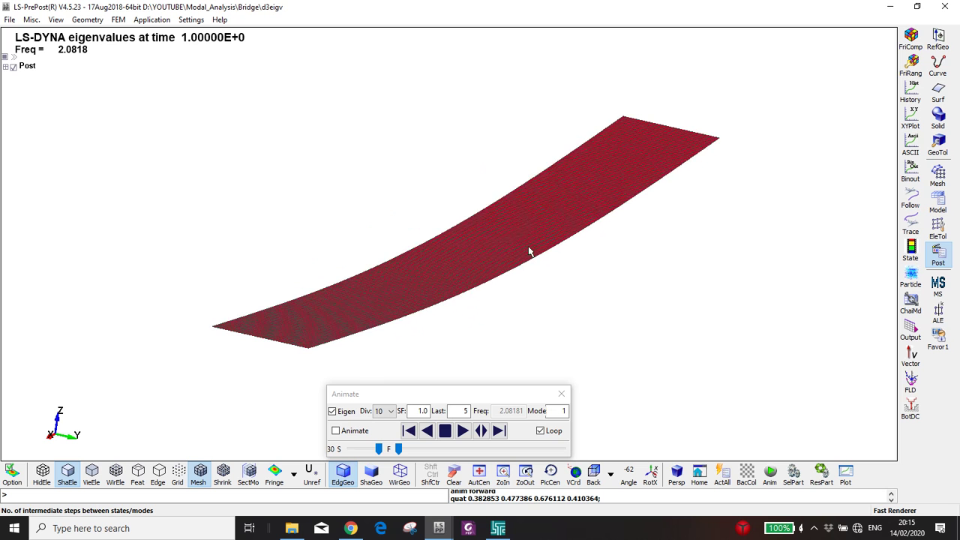
Step: Advance the mode shape animation to mode 3 and return it to mode 1
left_click(499, 432)
left_click(499, 432)
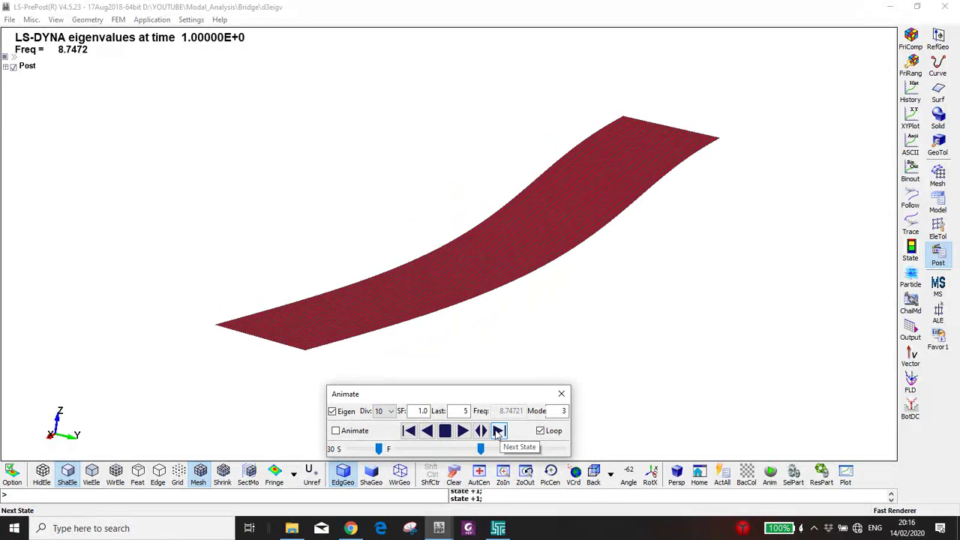
left_click_drag(480, 448, 398, 449)
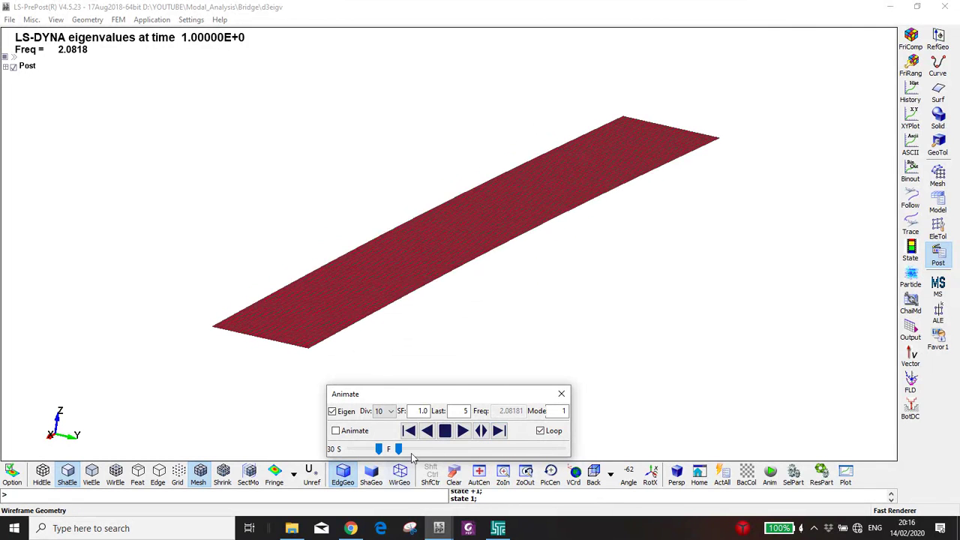
Step: Set the eigenmode animation's displacement scale factor to 0.1 and its intermediate divisions to 3
mouse_move(429, 286)
left_mouse_down("shift")
mouse_move(435, 223)
mouse_move(475, 266)
mouse_move(441, 276)
left_mouse_up("shift")
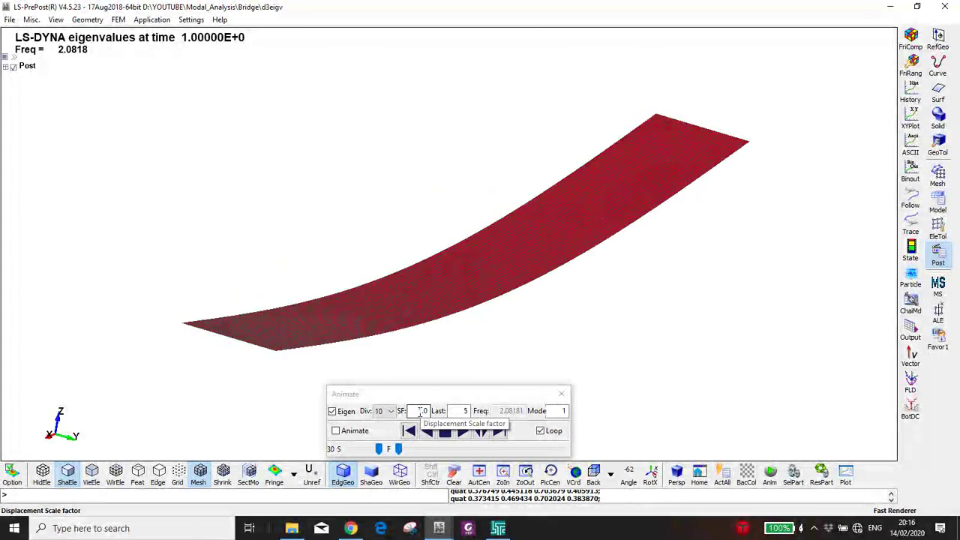
double_click(422, 411)
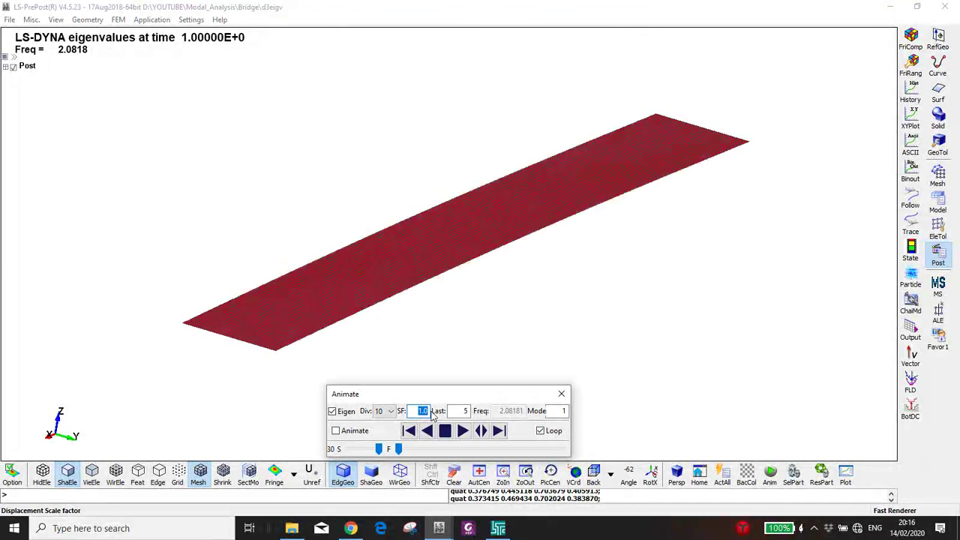
type("0.1")
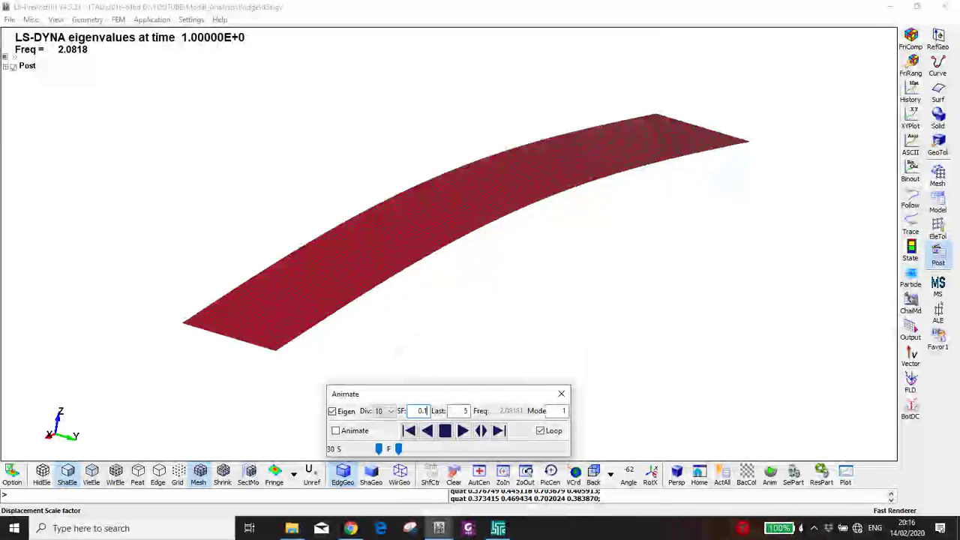
key("Return")
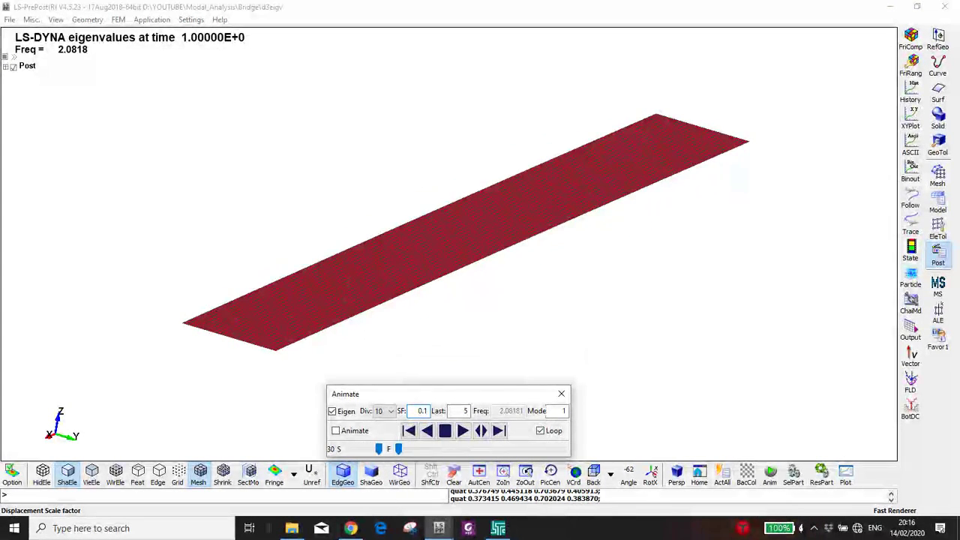
left_click(384, 410)
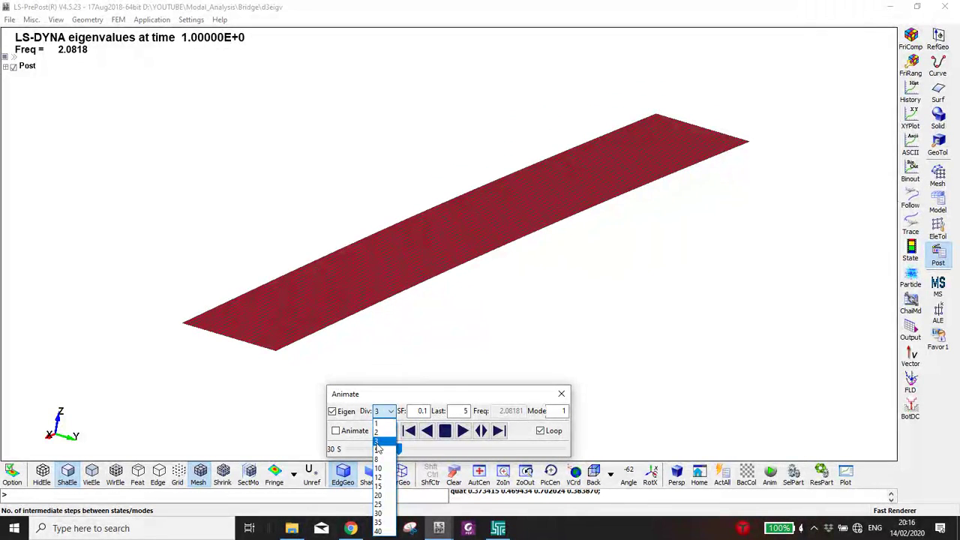
left_click(378, 443)
left_click_drag(448, 313, 440, 253, "ctrl")
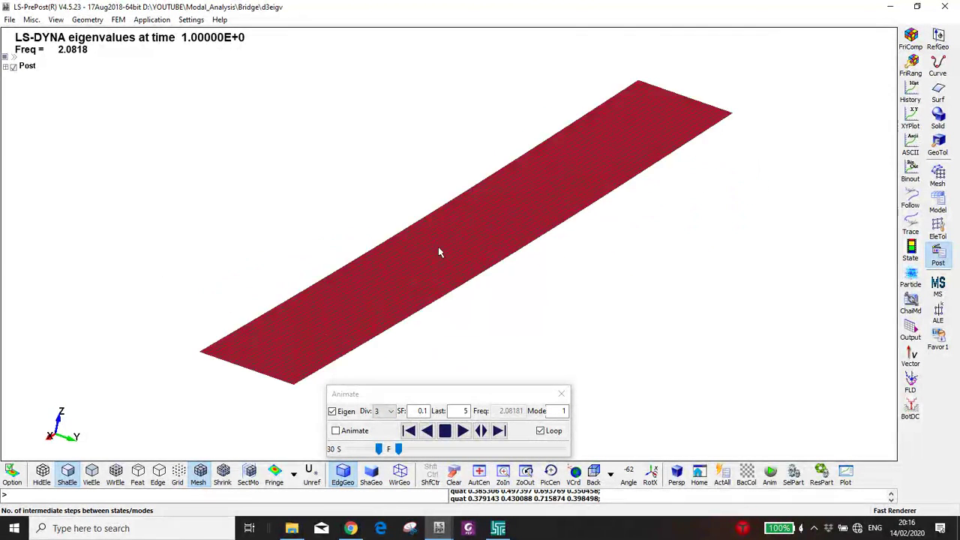
left_click_drag(449, 291, 445, 283, "ctrl")
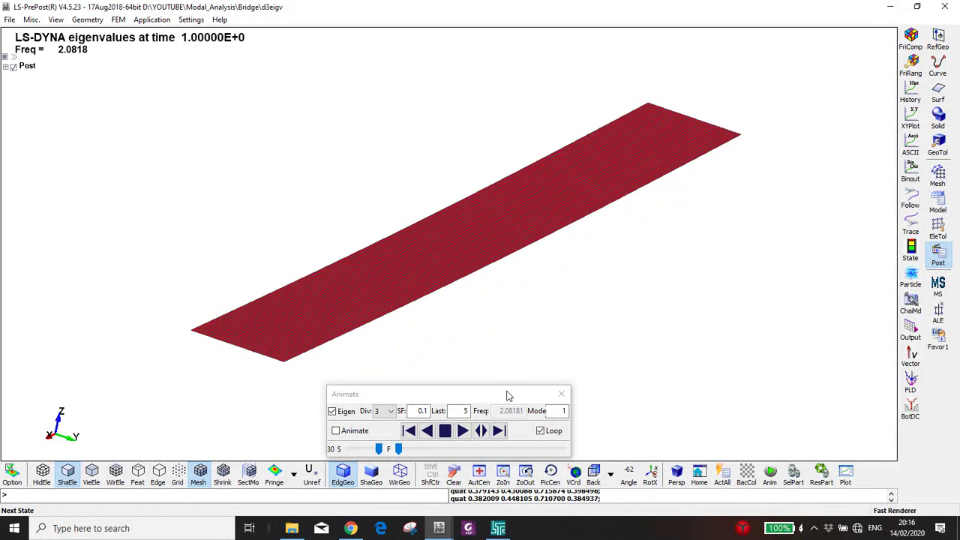
left_click_drag(501, 395, 552, 371)
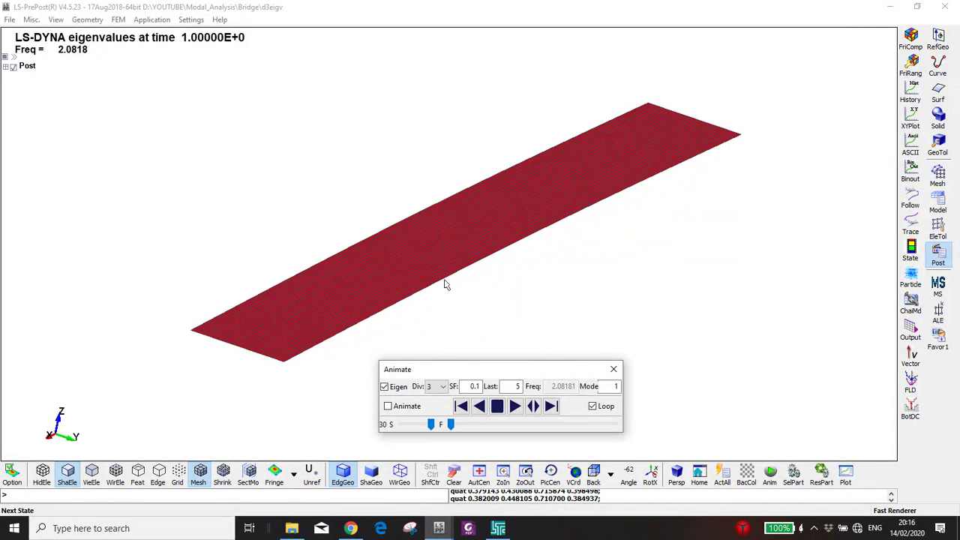
Step: Switch to Chrome and find section 6, Verification of accuracy of analytical solutions, in the bridge frequency paper
left_click(356, 528)
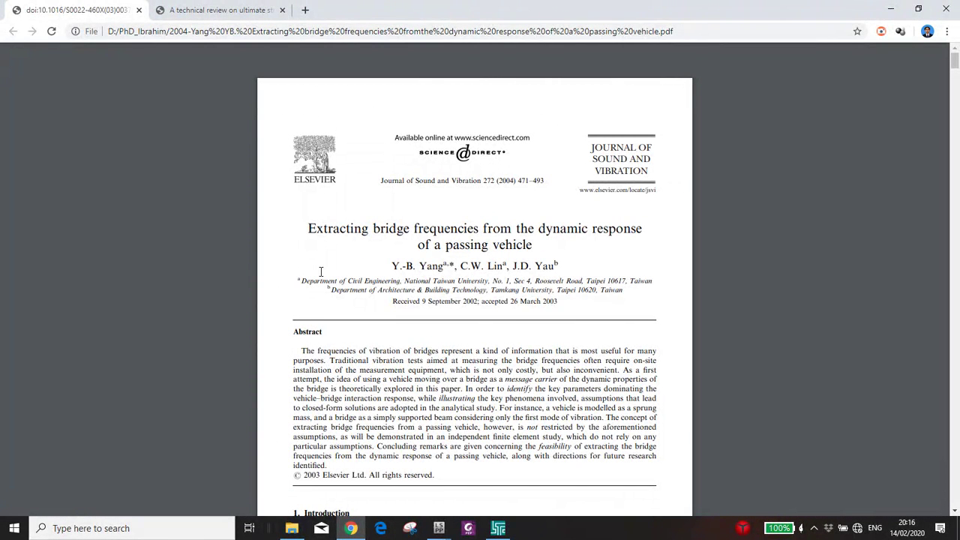
scroll(322, 277, "down", 2)
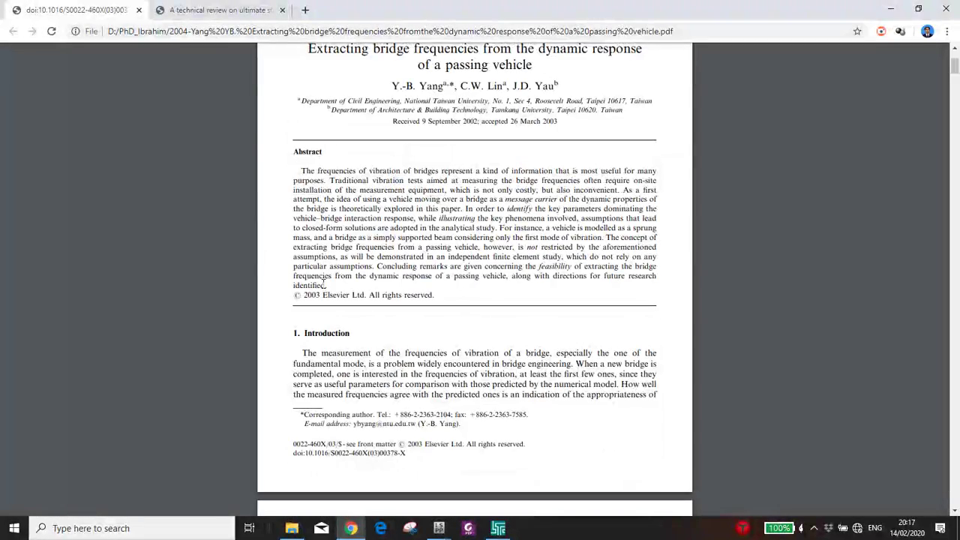
scroll(324, 283, "down", 4)
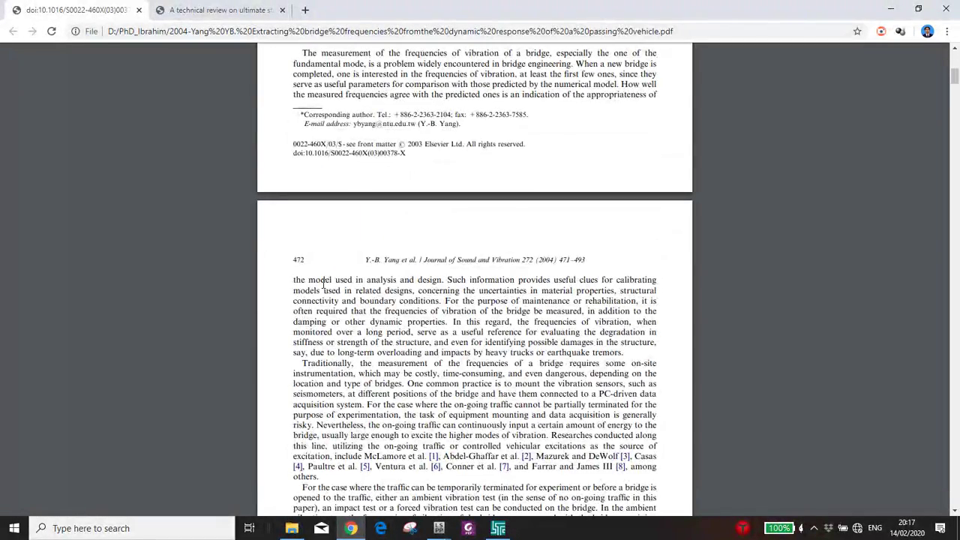
scroll(324, 283, "down", 5)
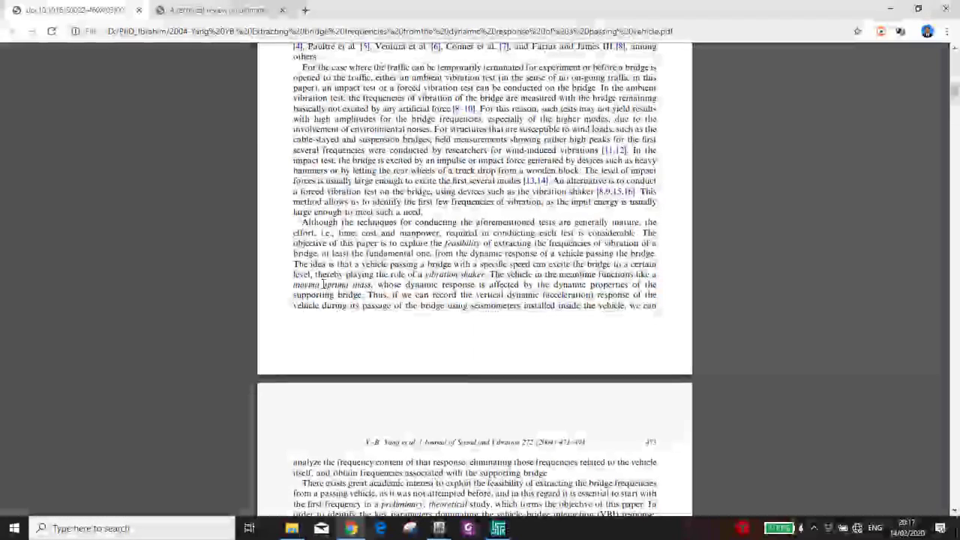
scroll(324, 284, "down", 12)
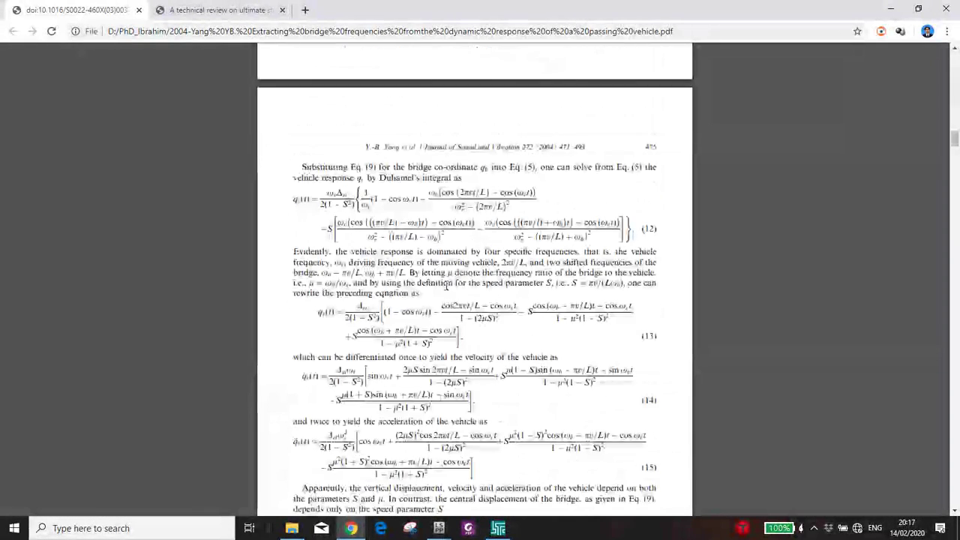
left_click_drag(955, 141, 898, 338)
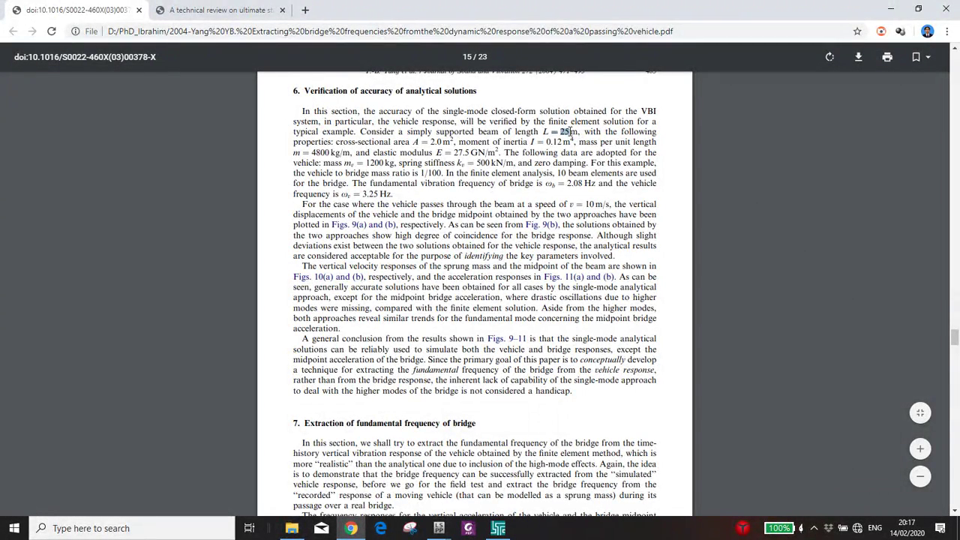
Step: Highlight the beam's elastic modulus and the sentence on the bridge's fundamental vibration frequency in section 6
left_click_drag(453, 152, 484, 152)
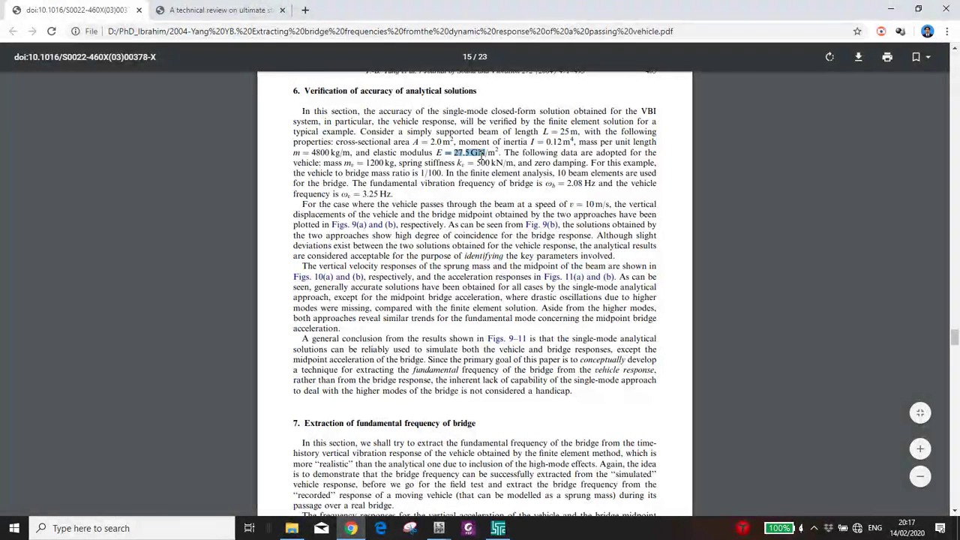
left_click(358, 183)
left_click_drag(358, 183, 508, 185)
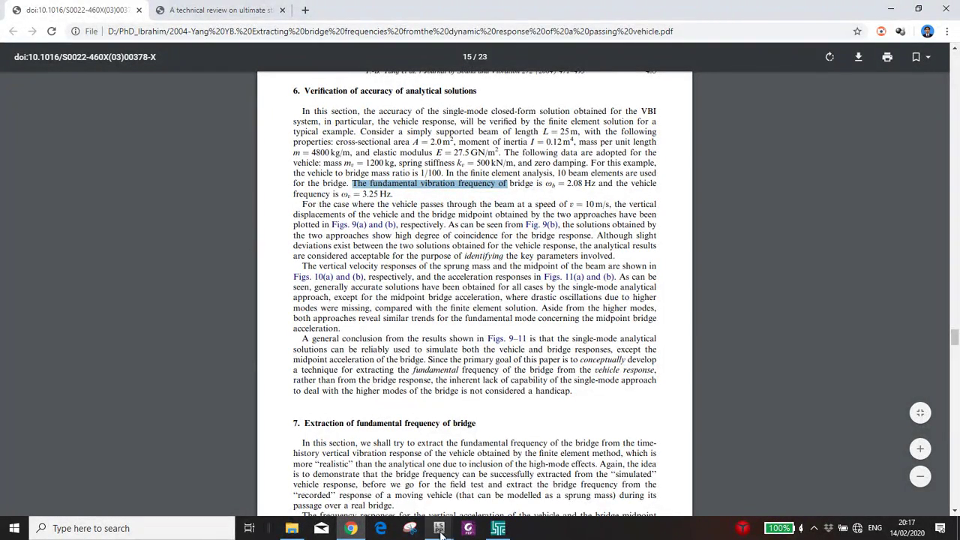
Step: Switch back to the LS-PrePost d3eigv results window and stop the mode 1 animation
mouse_move(439, 528)
left_click(478, 401)
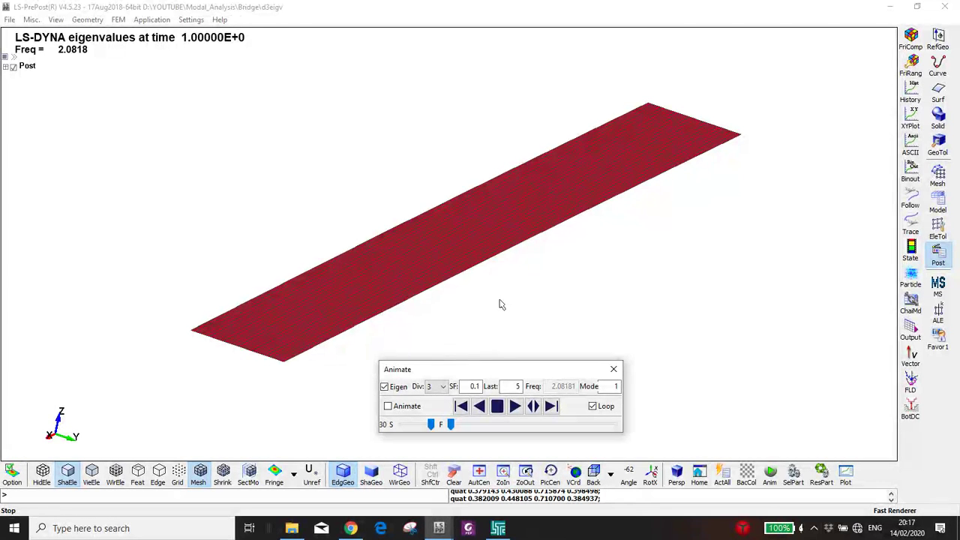
left_click(497, 406)
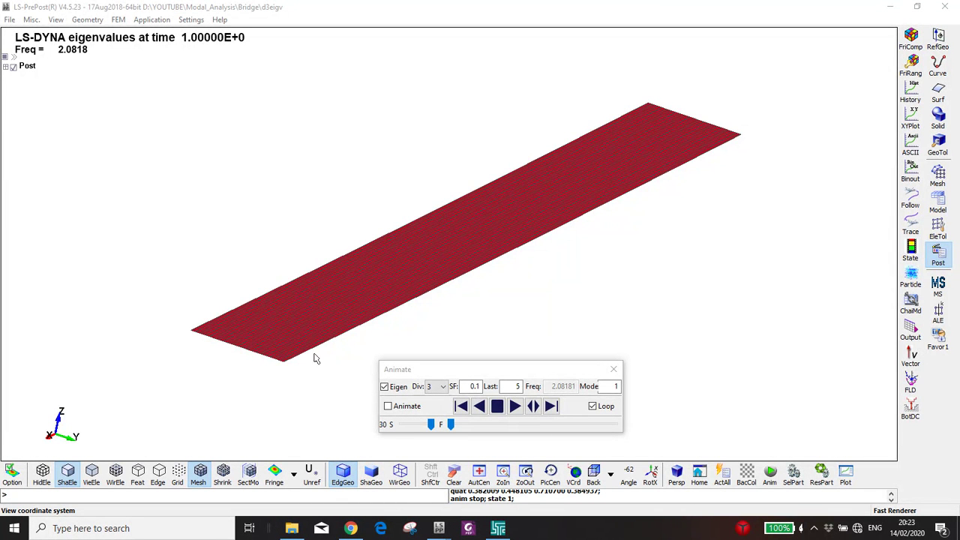
Step: Switch to Chrome, open the technical review on stiffened panels, and find the Fig. 2 schematic on page 5
left_click(351, 528)
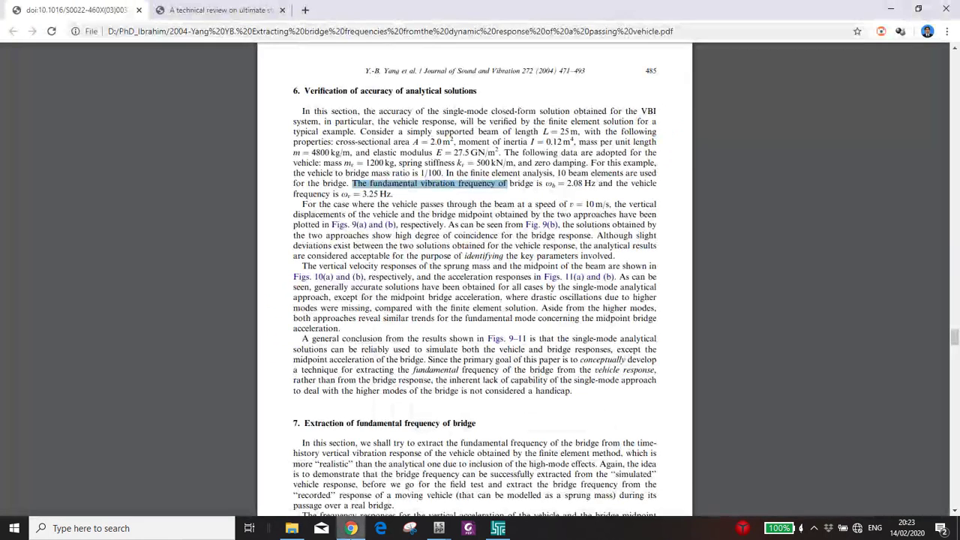
left_click(207, 12)
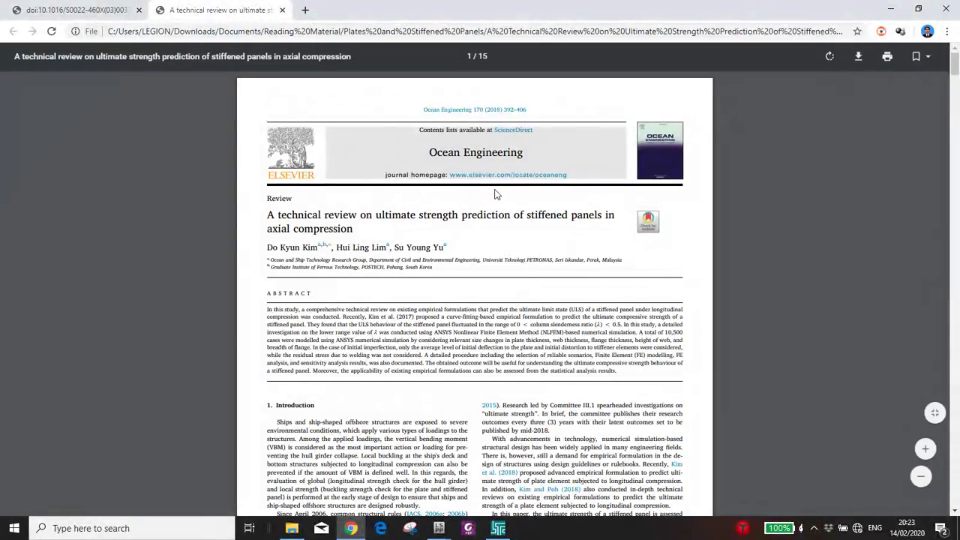
scroll(924, 190, "down", 20)
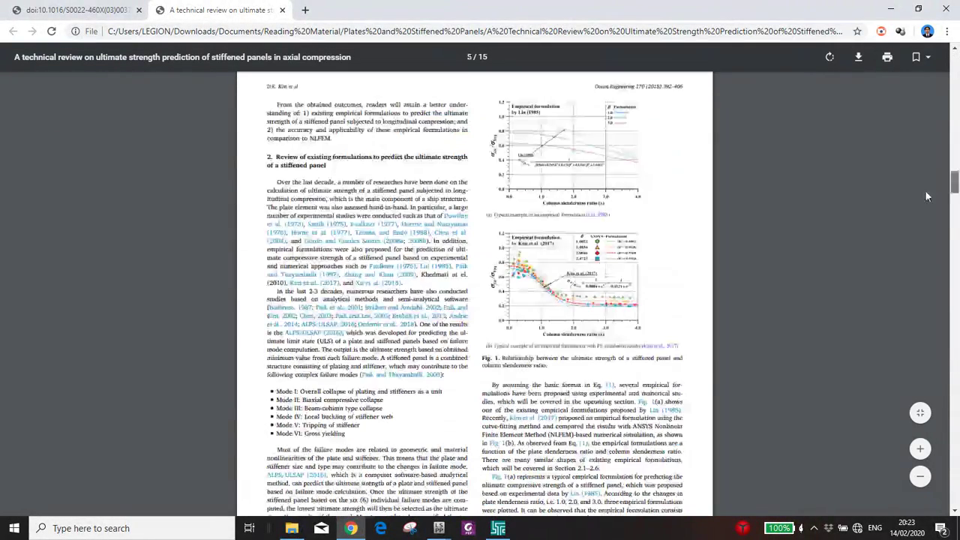
scroll(681, 283, "down", 5)
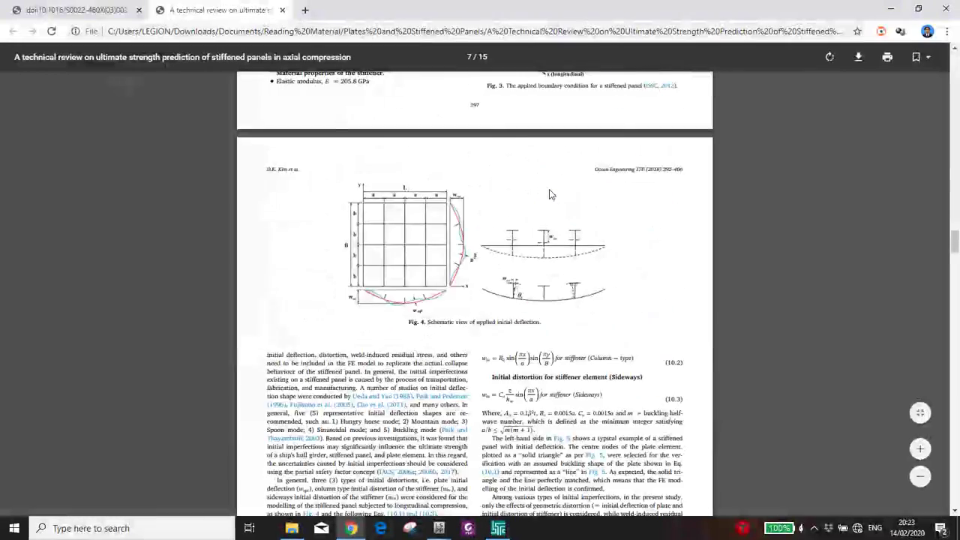
scroll(549, 189, "up", 3)
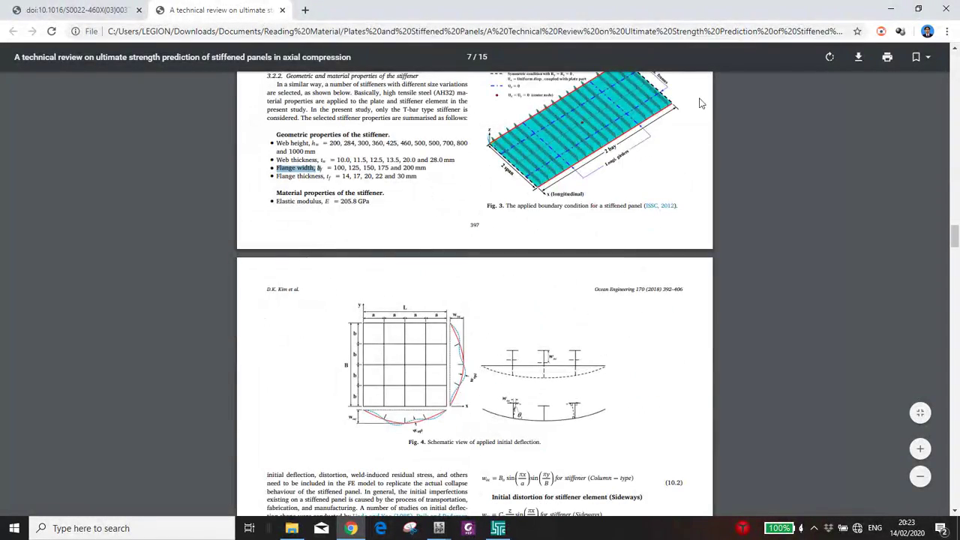
scroll(561, 184, "up", 6)
scroll(559, 180, "up", 8)
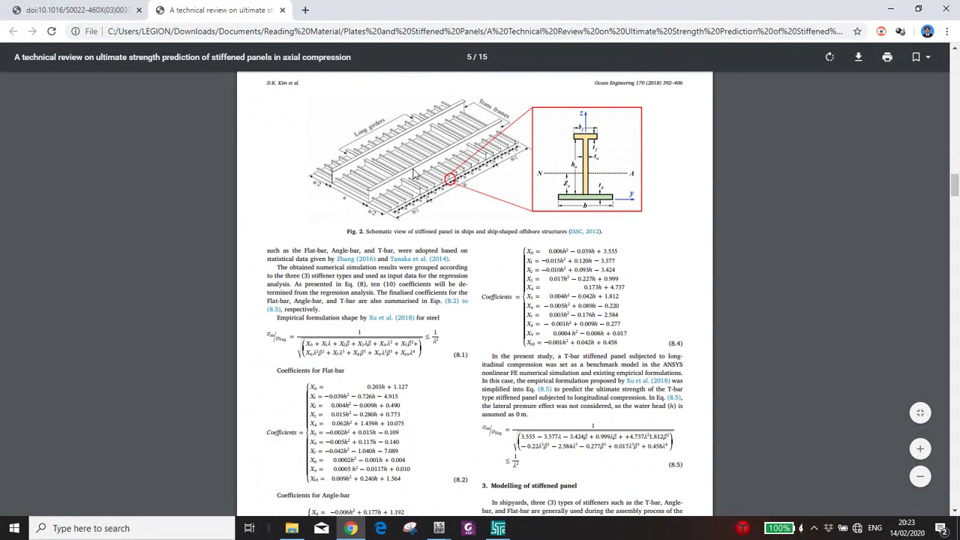
Step: Examine the girders, frames and T-bar cross-section in Fig. 2 up close, and return to the paper's first page
scroll(426, 172, "up", 5, "ctrl")
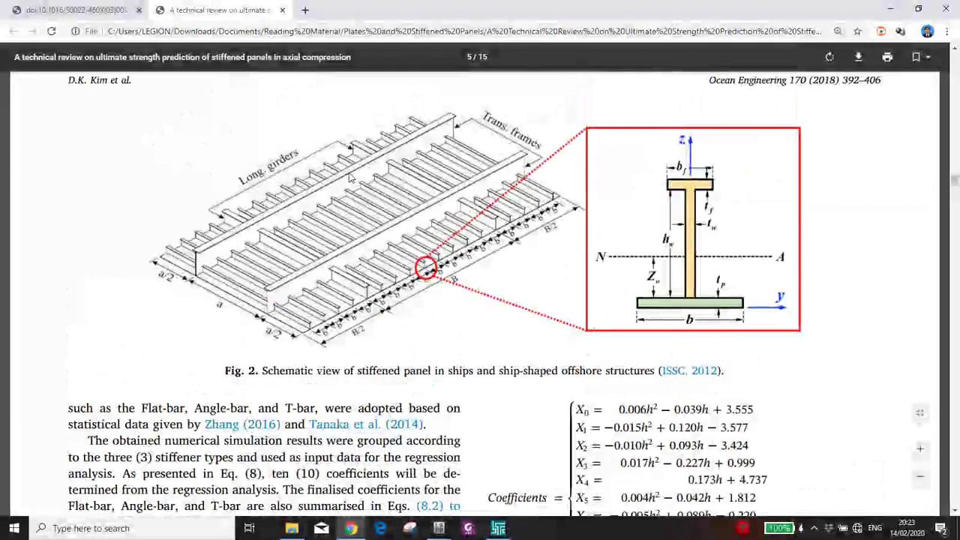
scroll(350, 264, "down", 1)
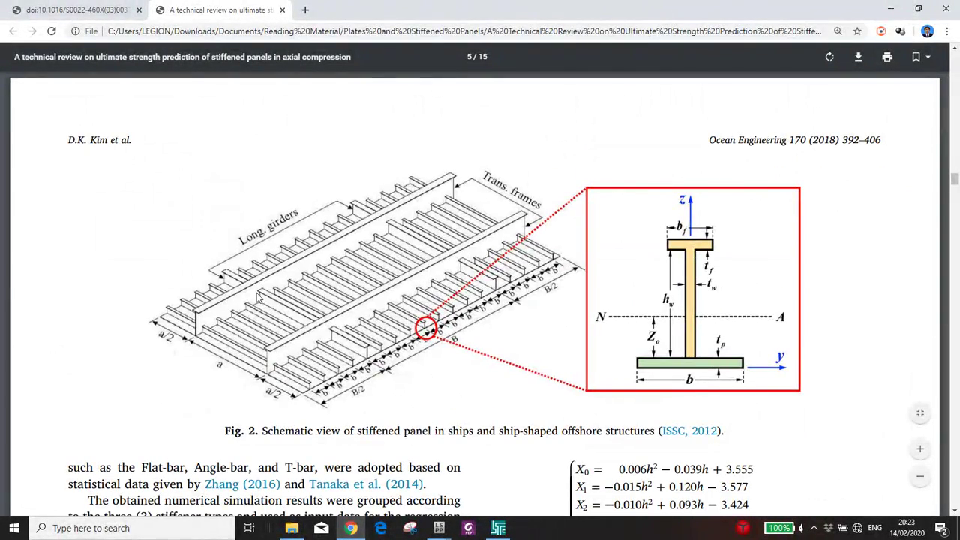
scroll(523, 274, "down", 3, "ctrl")
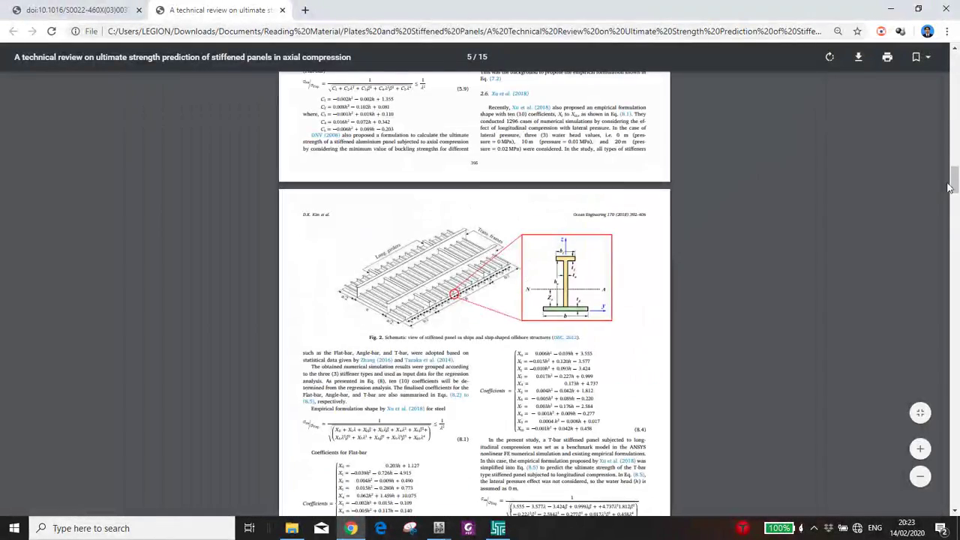
left_click_drag(955, 180, 954, 47)
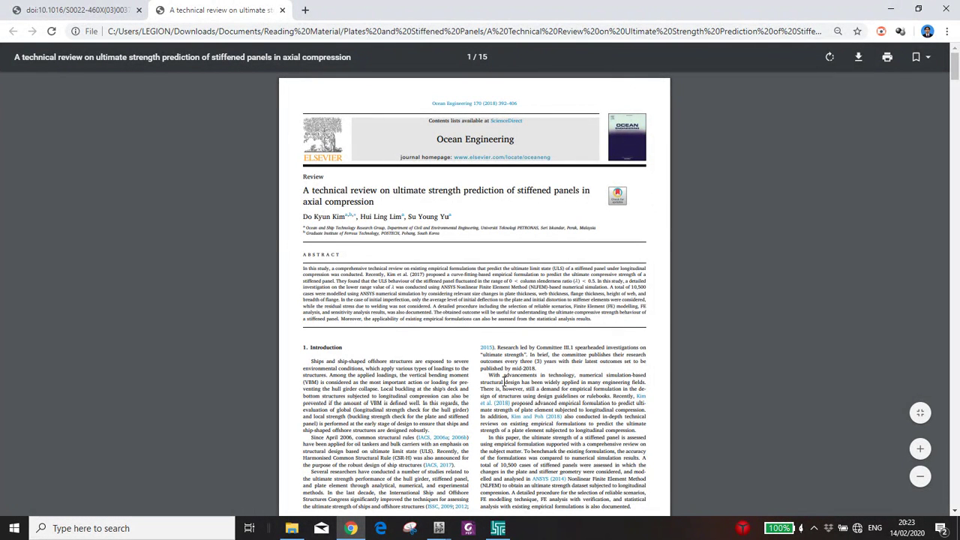
Step: Close both LS-PrePost windows, the d3eigv results and the Bridge.k model
mouse_move(439, 528)
left_click(468, 489)
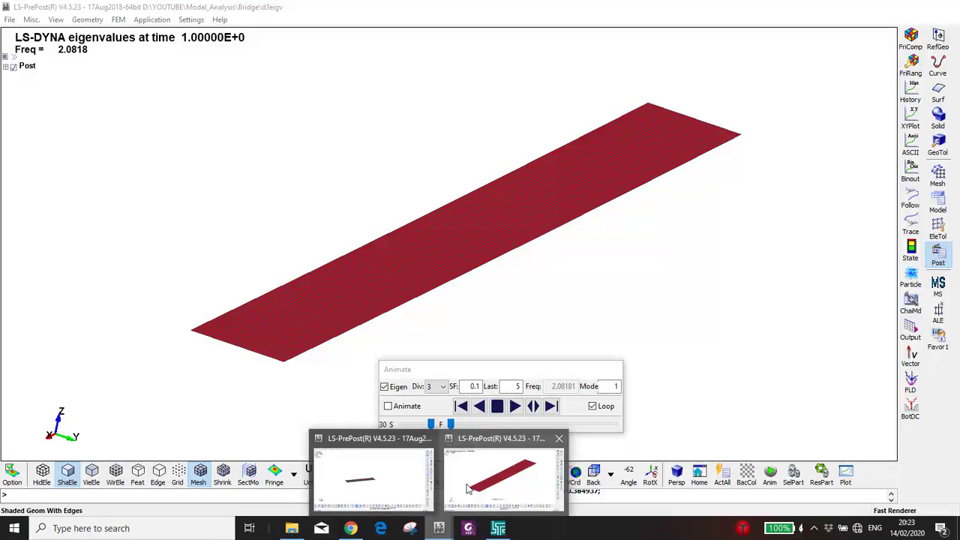
left_click(948, 7)
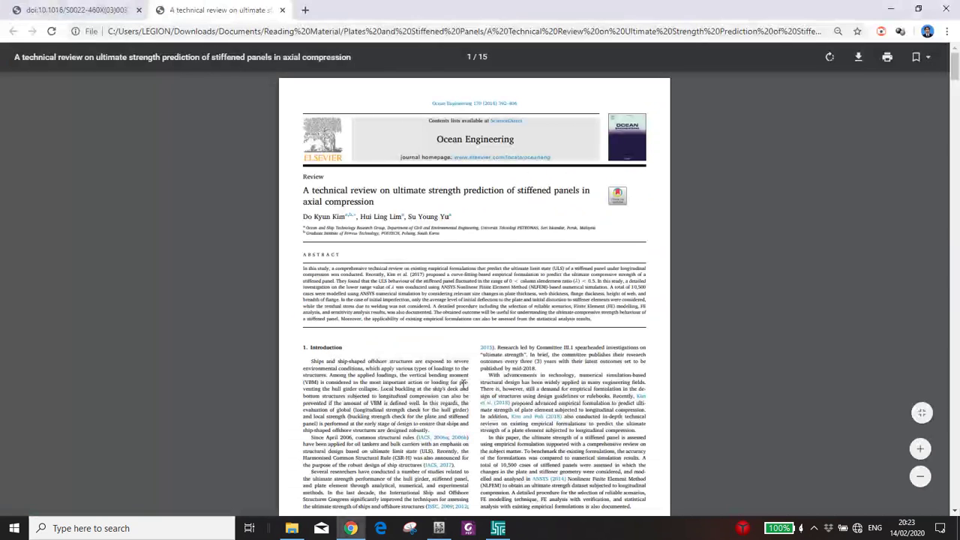
left_click(439, 528)
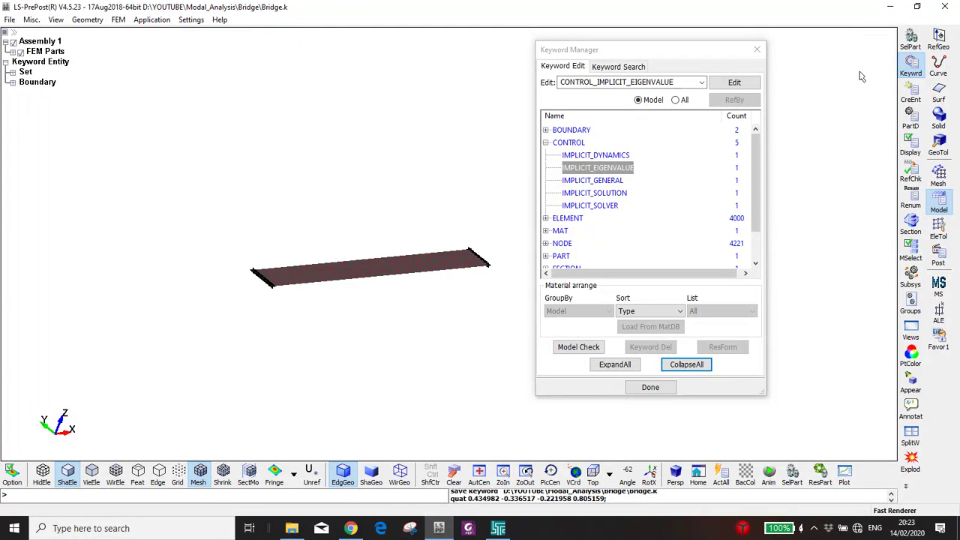
left_click(942, 8)
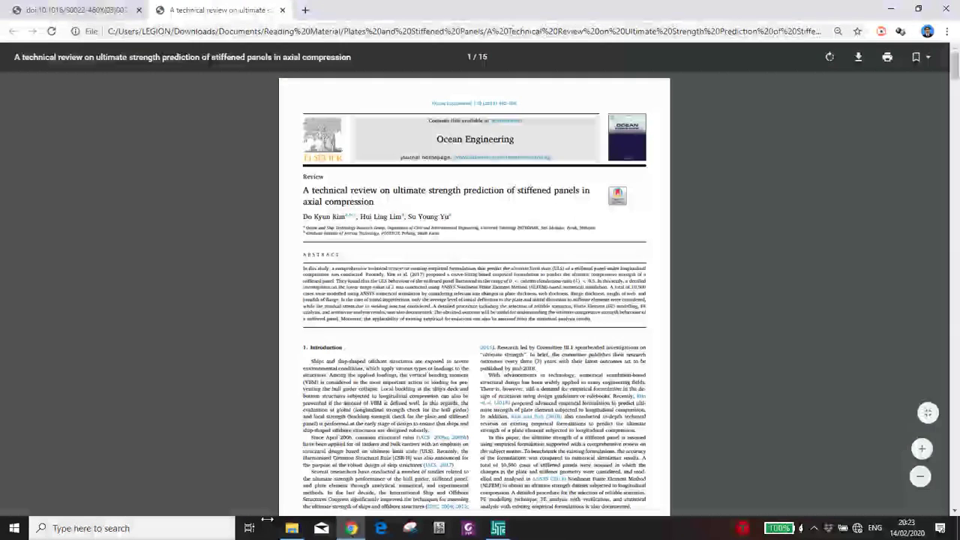
Step: Switch to File Explorer and duplicate Bridge.k within the Bridge folder
left_click(292, 529)
left_click(271, 324)
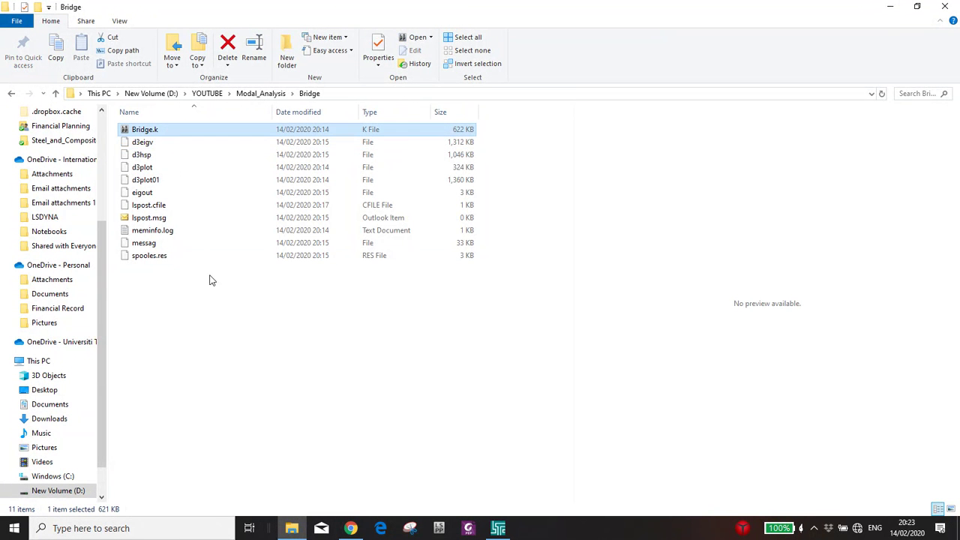
key("ctrl+v")
Step: Rename the duplicated bridge file as Stiffened_Panel.k
left_click(192, 132)
left_click(164, 130)
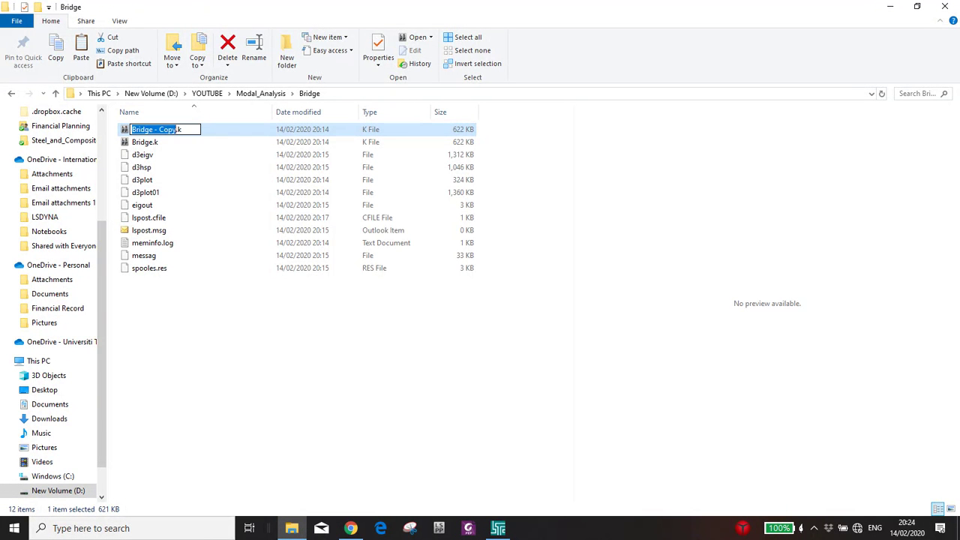
type("St")
type("iffened_")
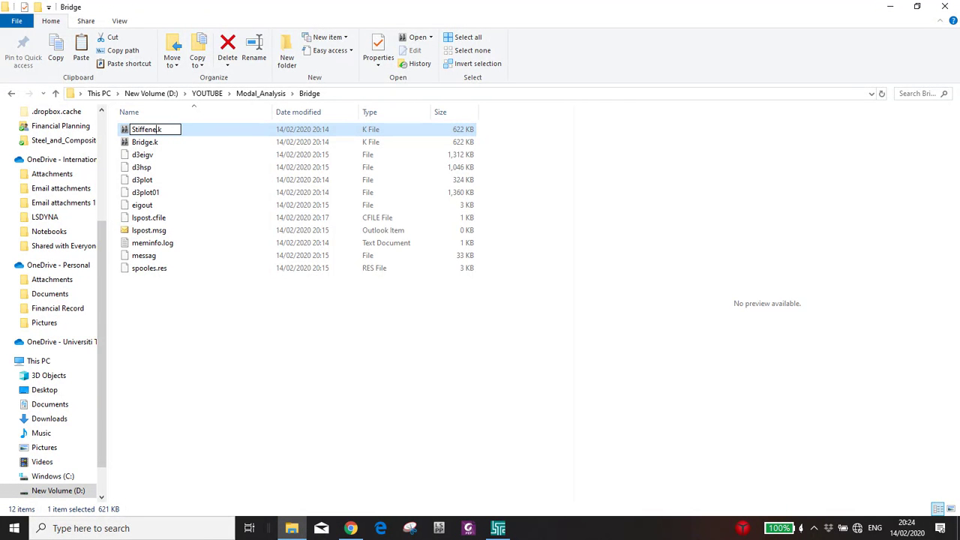
type("Panel")
key("Return")
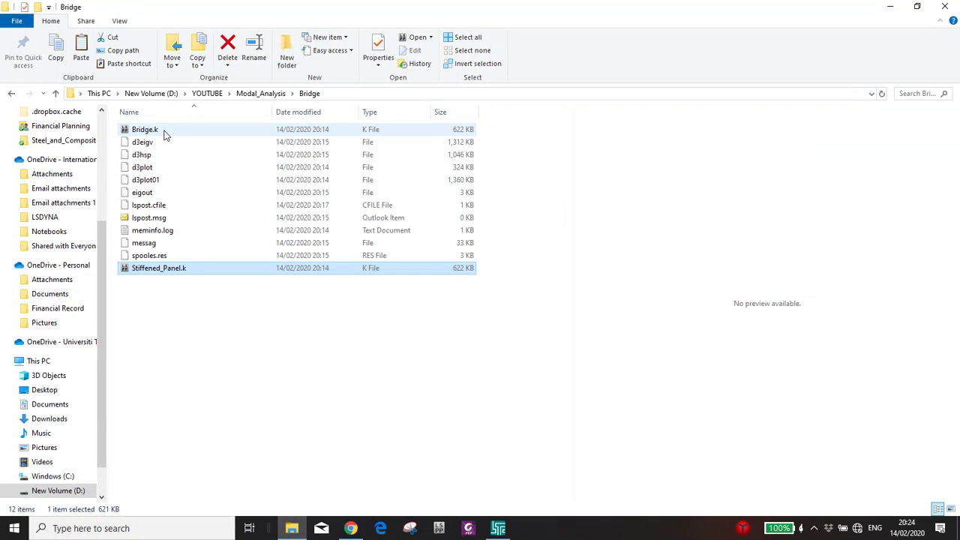
Step: Create a folder named Stiffened_Panel inside the Bridge folder
key("F2")
left_click(232, 338)
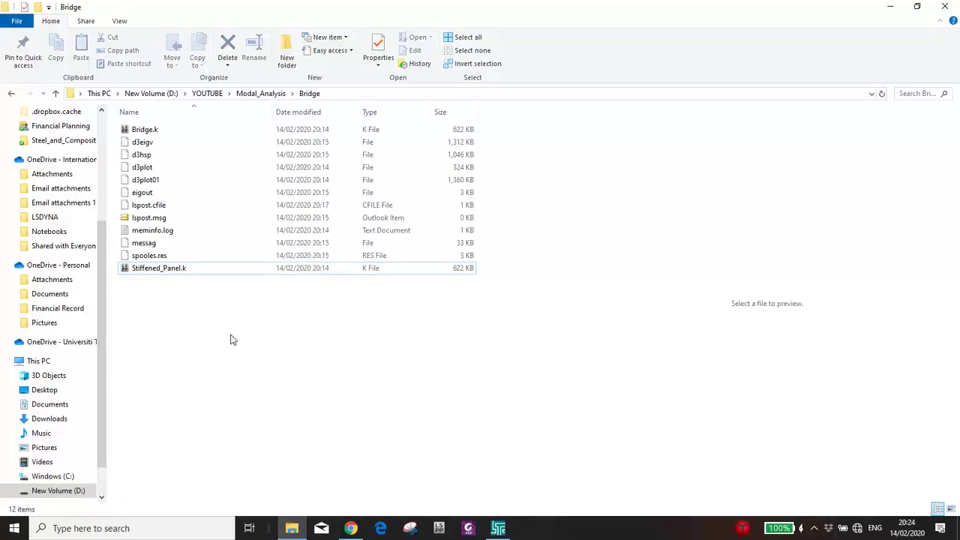
left_click(281, 49)
key("ctrl+v")
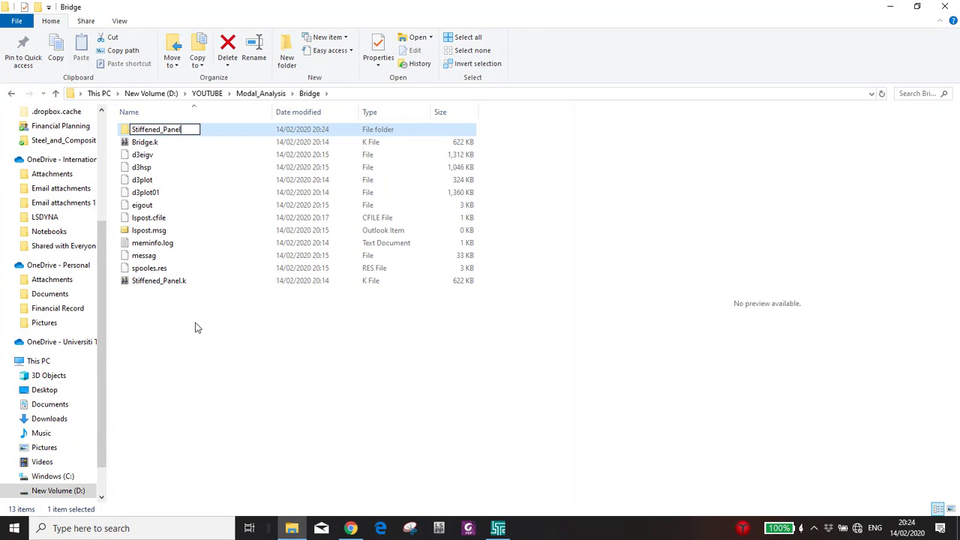
left_click(168, 309)
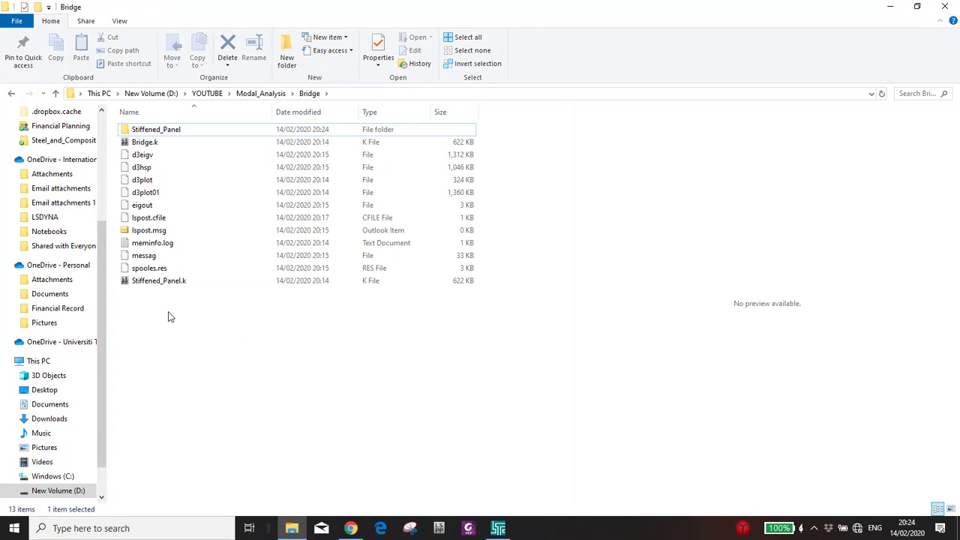
Step: Place Stiffened_Panel.k inside the new Stiffened_Panel folder
left_click(165, 282)
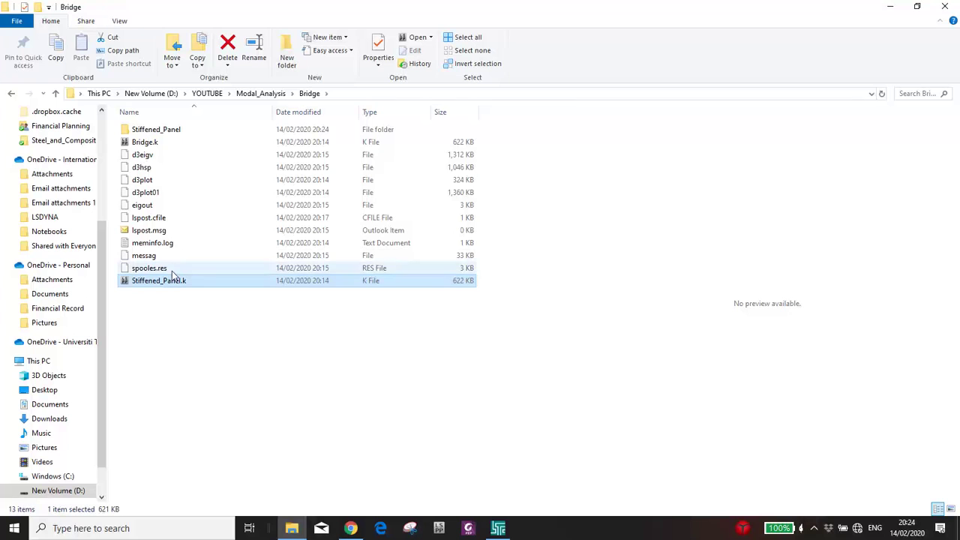
double_click(160, 129)
key("ctrl+v")
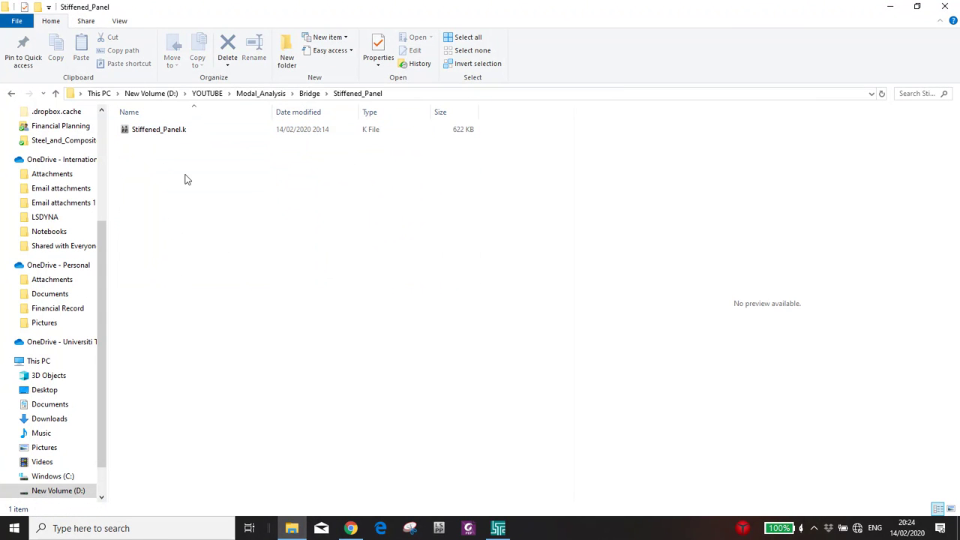
Step: Open Stiffened_Panel.k from its folder in LS-PrePost and hide the Bridge shell part
left_click(155, 135)
double_click(155, 135)
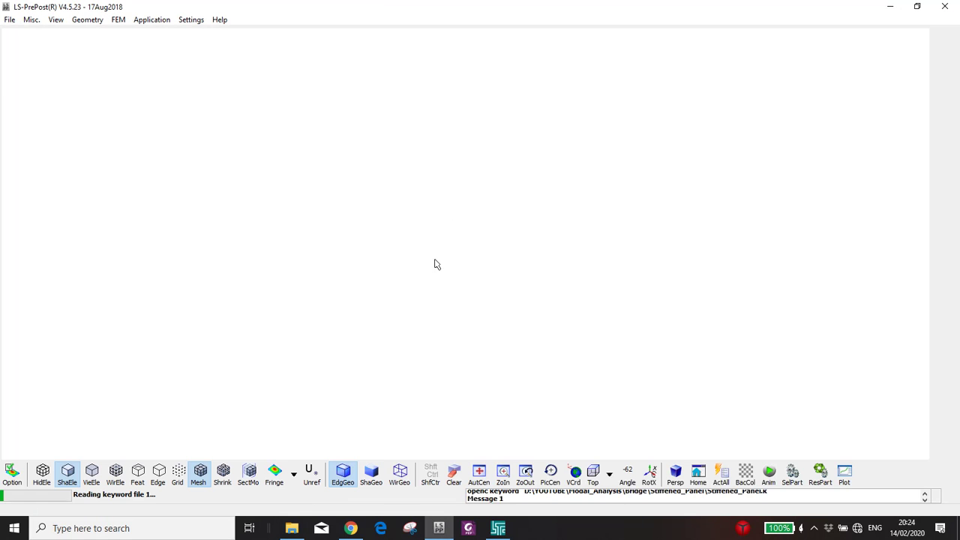
left_click_drag(415, 328, 315, 304)
scroll(447, 299, "up", 2)
scroll(405, 279, "down", 2)
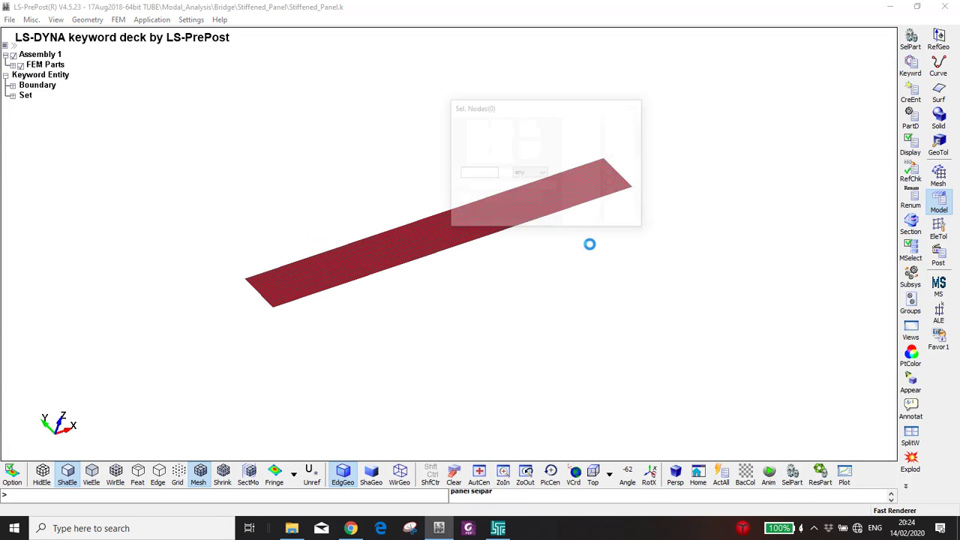
left_click(627, 339)
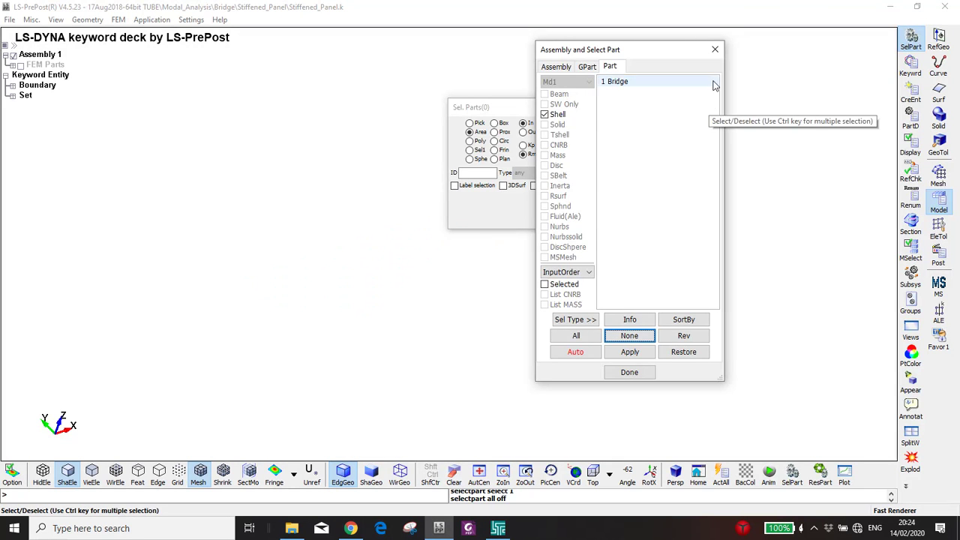
left_click(715, 49)
Step: Create a Box Solid mesh with the Shape Mesher from the origin to maximum coordinates X 4.150, Y 0.014 and Z 0.011
left_click(939, 178)
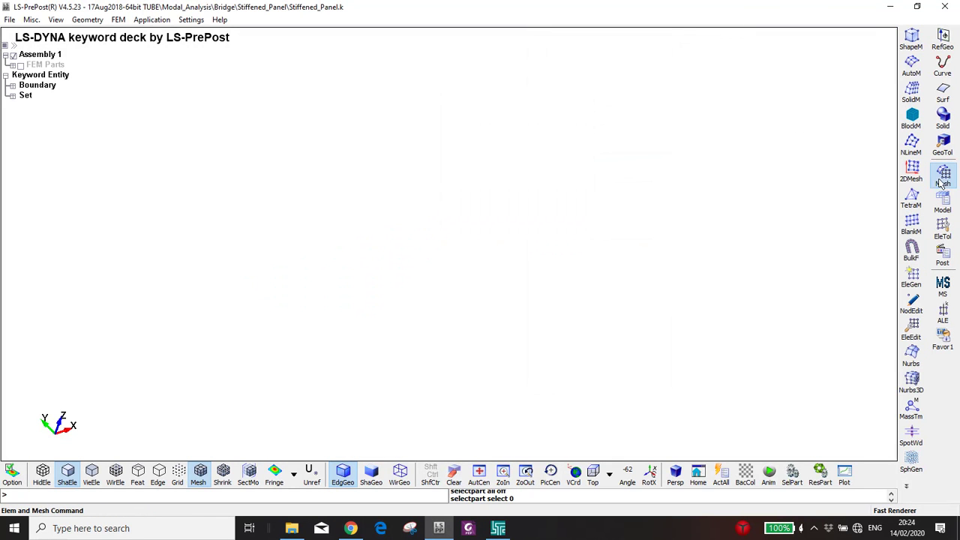
left_click(912, 41)
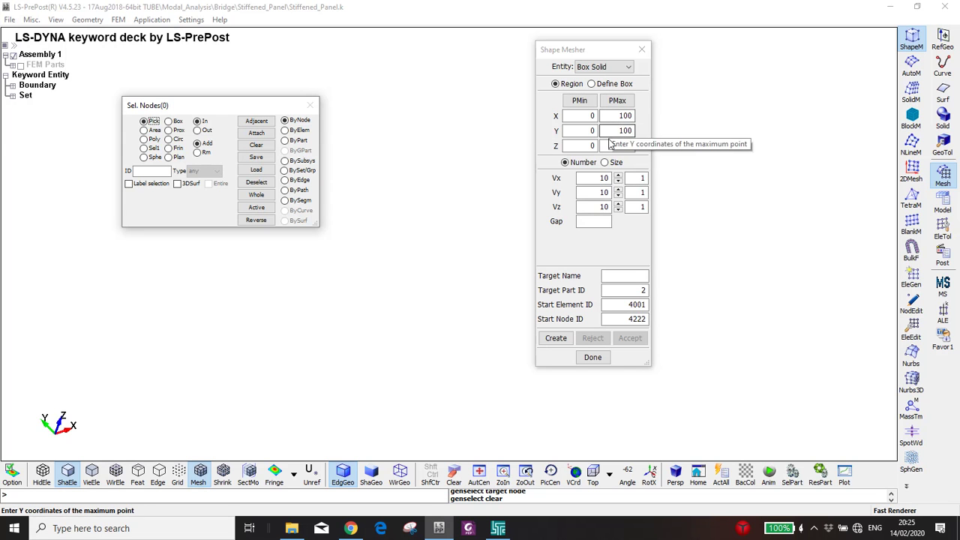
double_click(613, 132)
type("14")
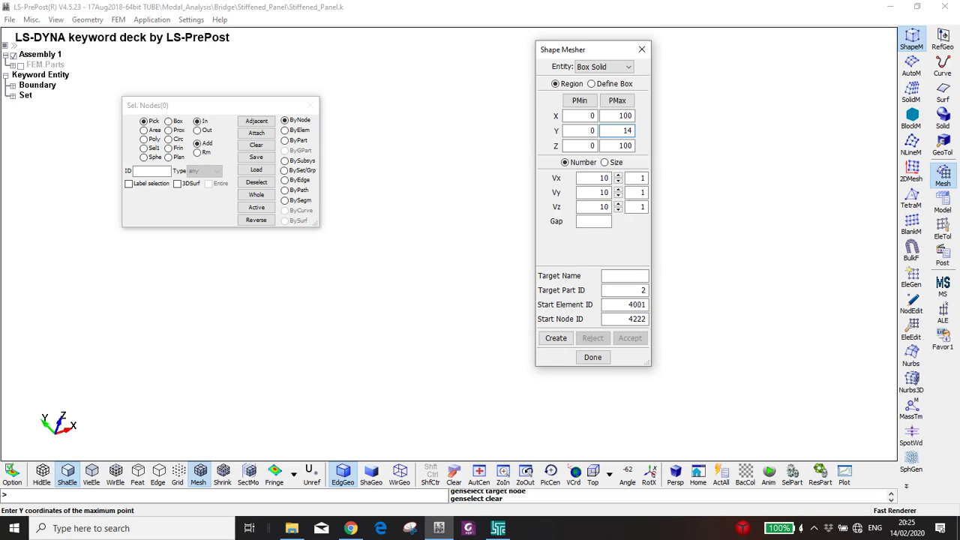
key("shift+Tab")
double_click(605, 148)
type("1")
type("1")
double_click(616, 116)
type("4")
left_click(606, 132)
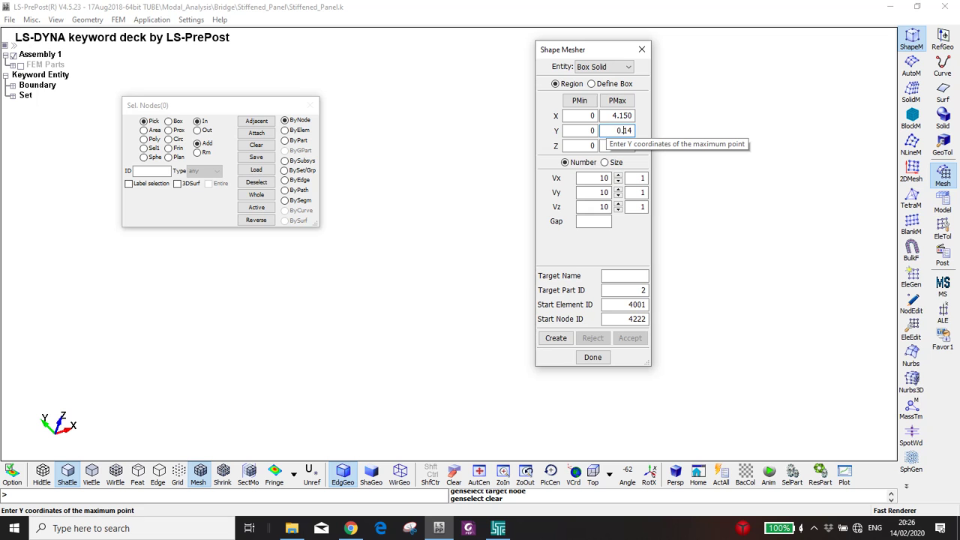
left_click(608, 146)
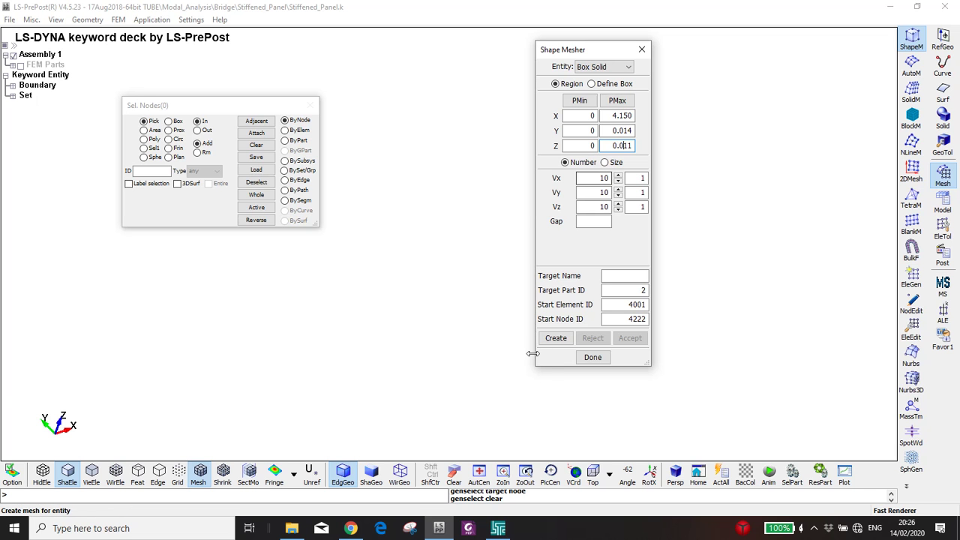
left_click(555, 338)
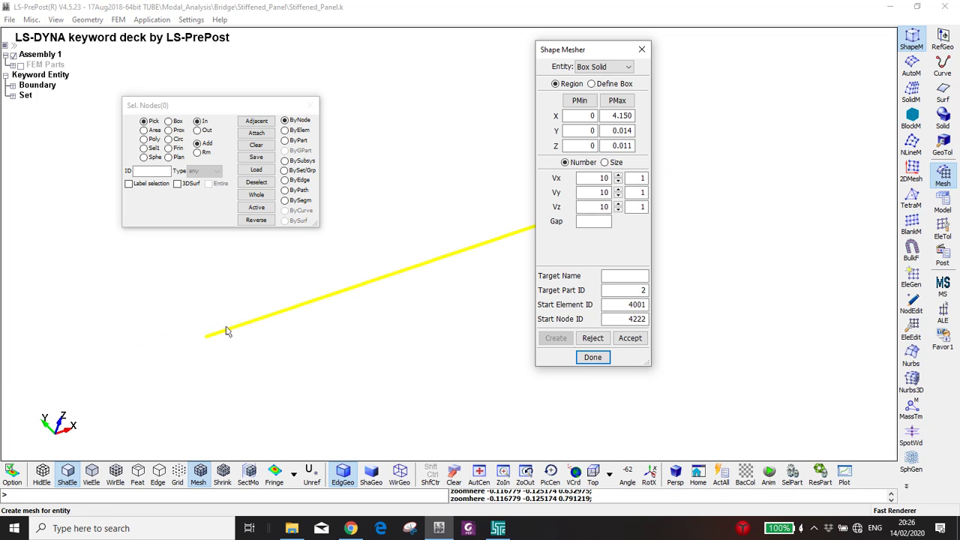
Step: Examine the end face and element divisions of the previewed box mesh up close
scroll(206, 347, "up", 12)
right_click_drag(188, 358, 316, 321, "ctrl")
scroll(315, 320, "down", 1)
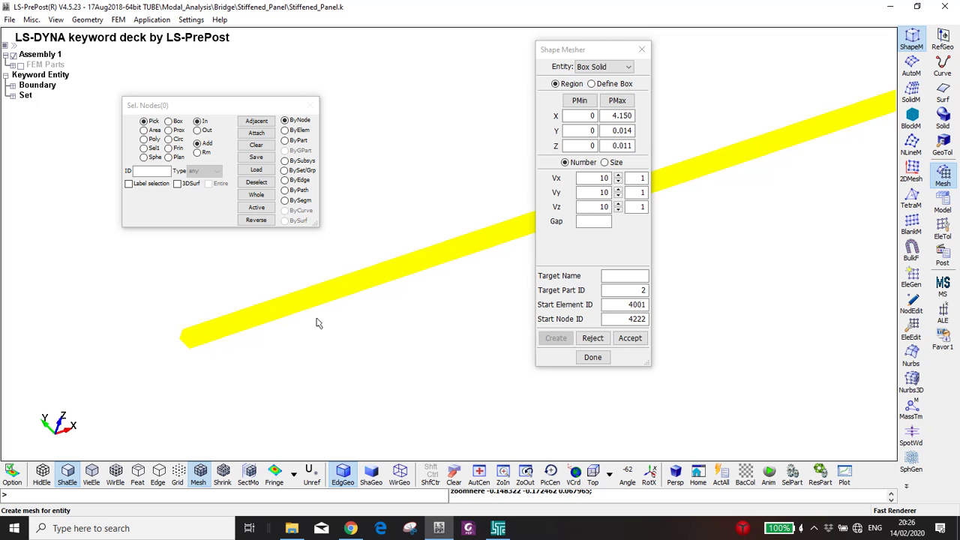
scroll(316, 322, "down", 3)
left_click_drag(443, 97, 444, 54, "shift")
left_click_drag(322, 282, 383, 318, "shift")
right_click_drag(460, 348, 396, 249, "shift")
scroll(327, 289, "up", 5)
scroll(371, 263, "up", 5)
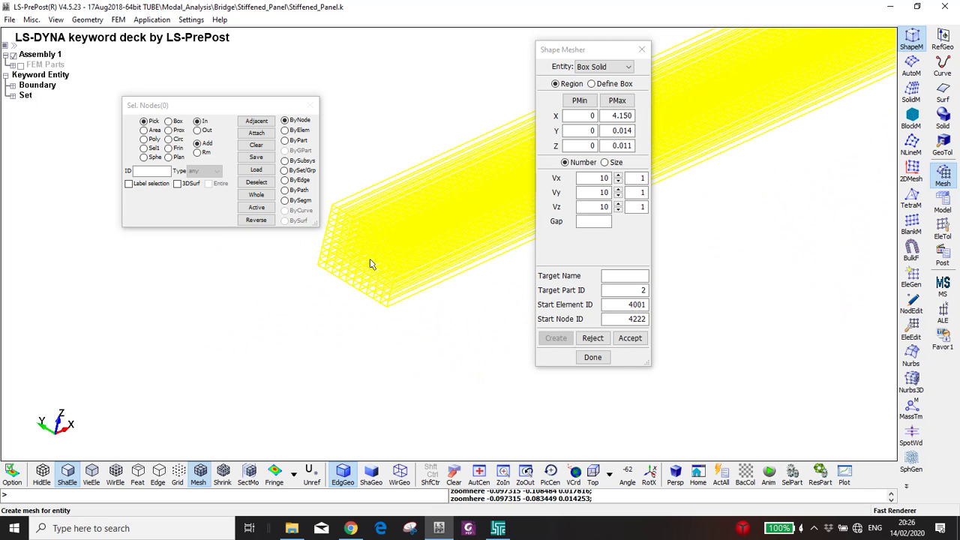
scroll(310, 263, "down", 2)
scroll(310, 263, "down", 2)
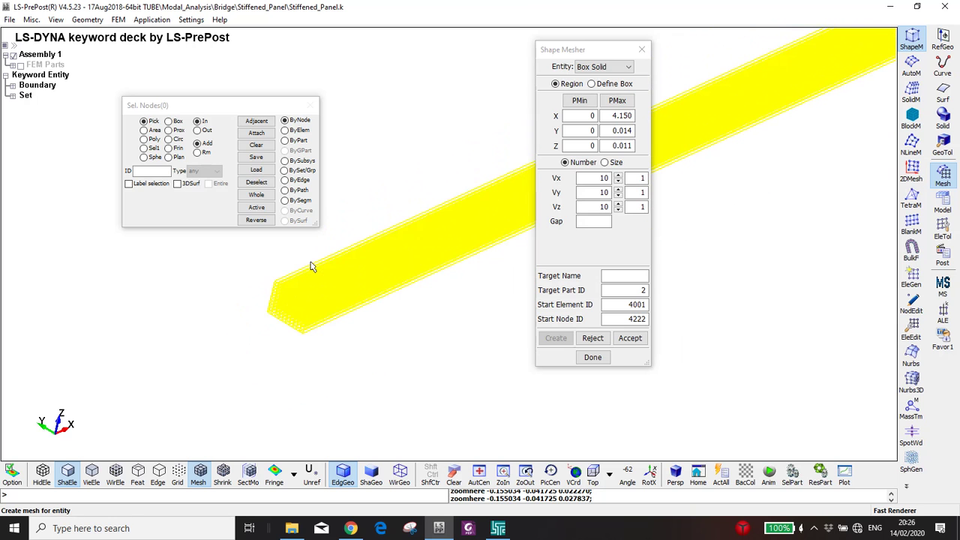
Step: Set the box mesh divisions to 10 along X, 1 along Y and 1 along Z
left_click(618, 182)
left_click(617, 181)
left_click(617, 181)
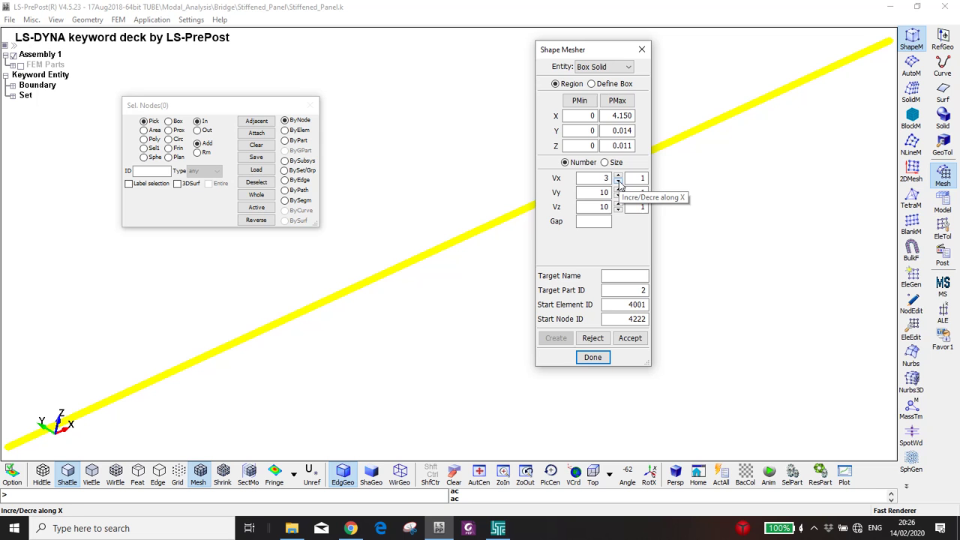
left_click_drag(602, 178, 641, 178)
type("10")
key("Tab")
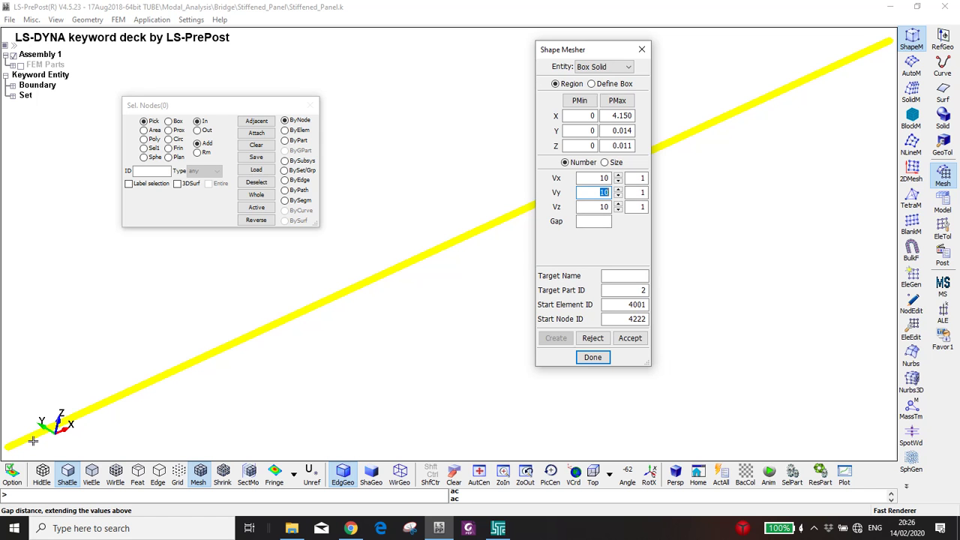
type("1")
key("Tab")
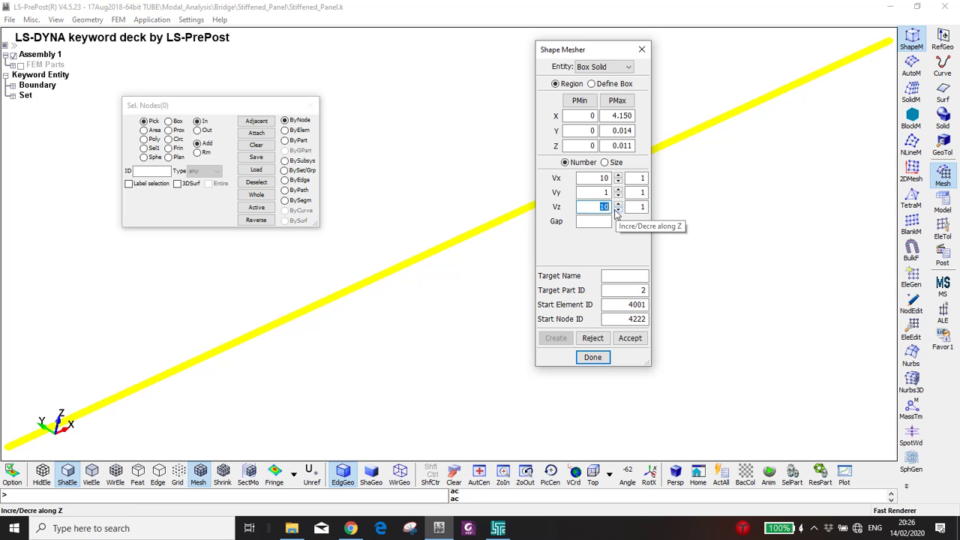
type("1")
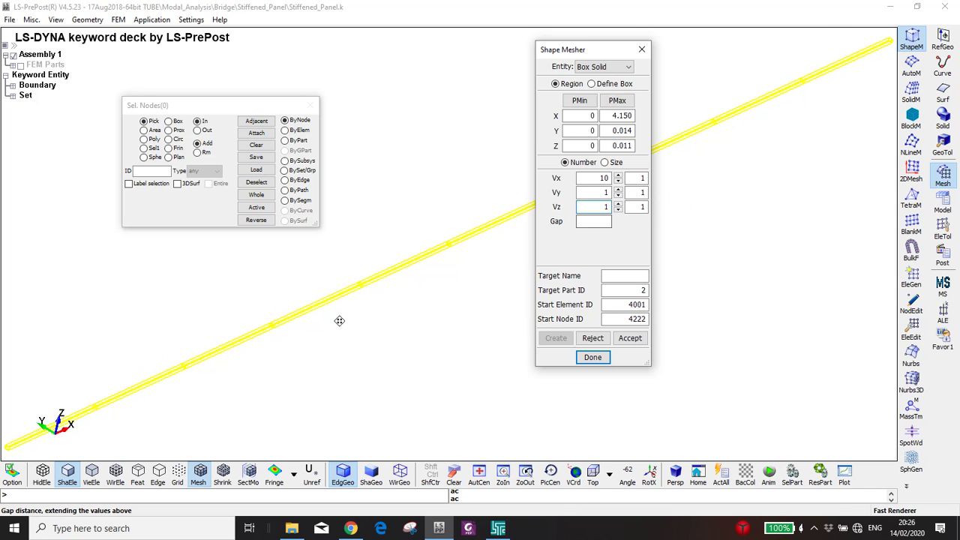
Step: Refine the long bar's mesh to 100 elements along X
scroll(120, 364, "up", 2)
scroll(128, 360, "up", 2)
scroll(154, 342, "up", 3)
scroll(259, 306, "up", 3)
middle_click_drag(281, 266, 253, 383, "shift")
scroll(250, 342, "down", 2)
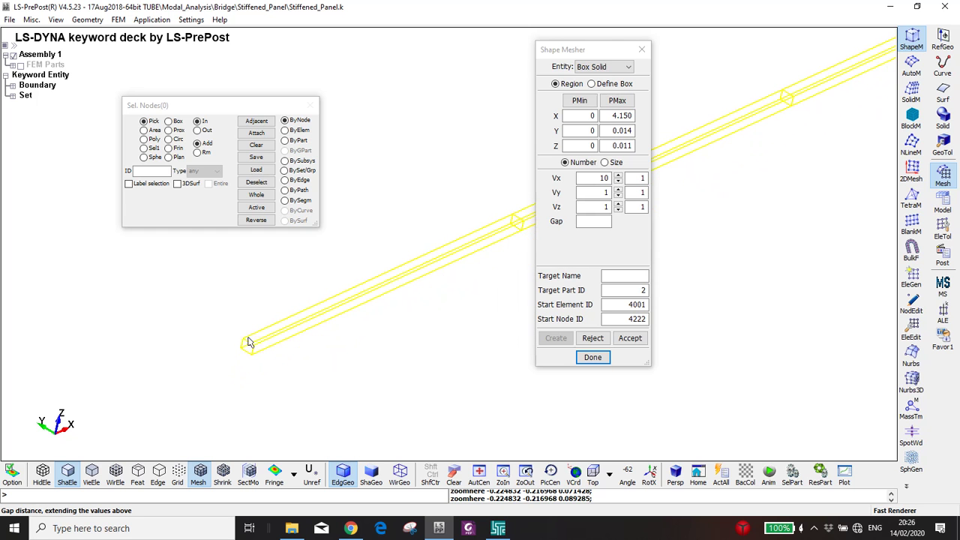
left_click_drag(410, 214, 324, 258, "shift")
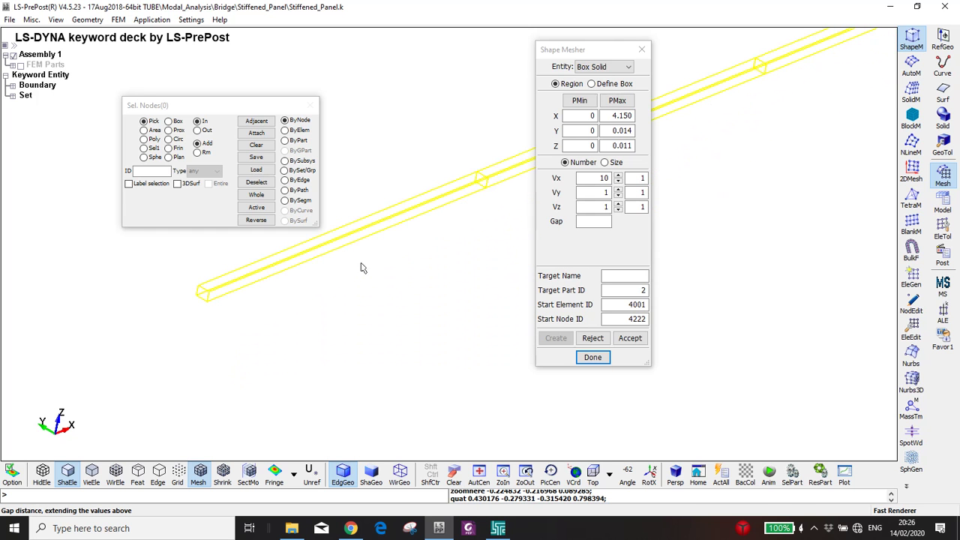
left_click_drag(591, 178, 653, 178)
type("100")
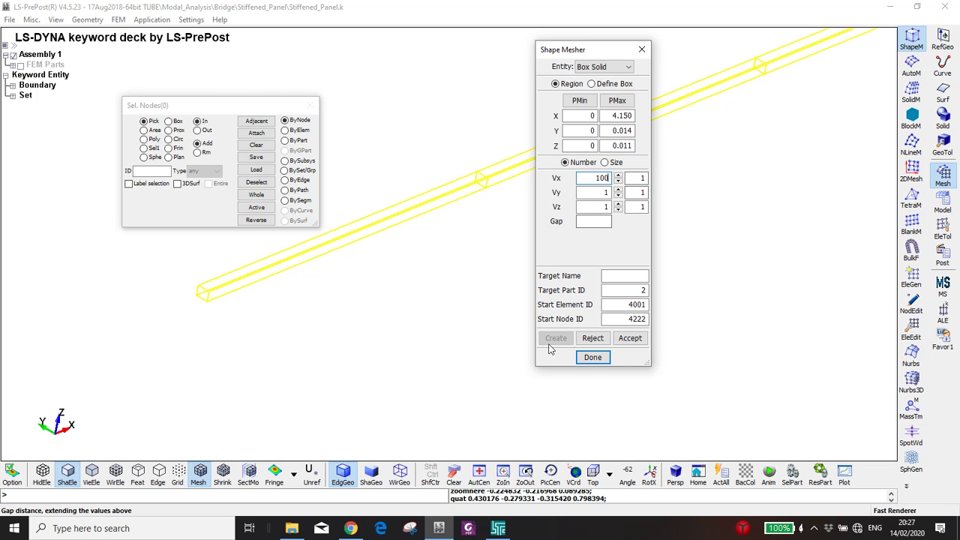
key("Return")
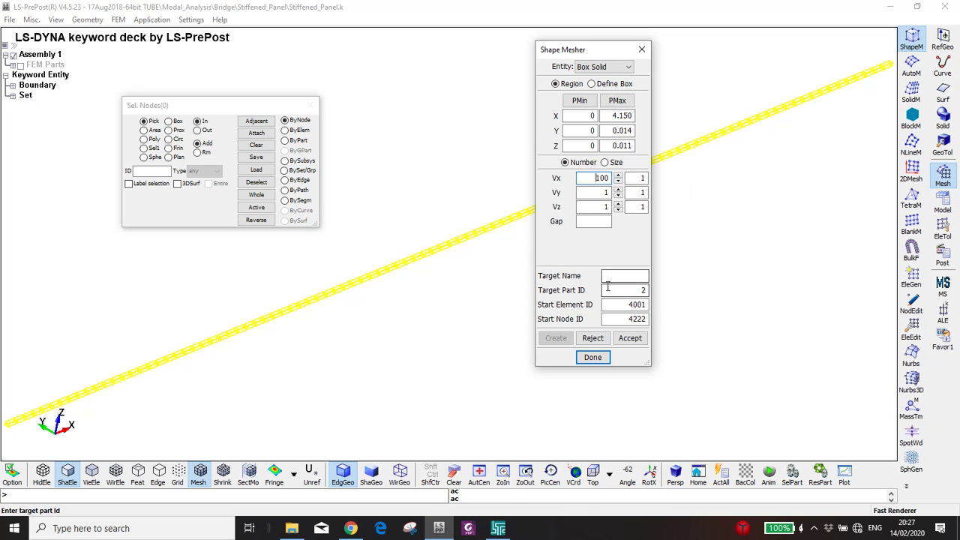
Step: Accept the box mesh as part 2 and inspect the end of the solid bar
left_click(625, 339)
scroll(182, 341, "down", 3)
middle_click_drag(258, 373, 384, 295, "shift")
scroll(320, 275, "up", 2)
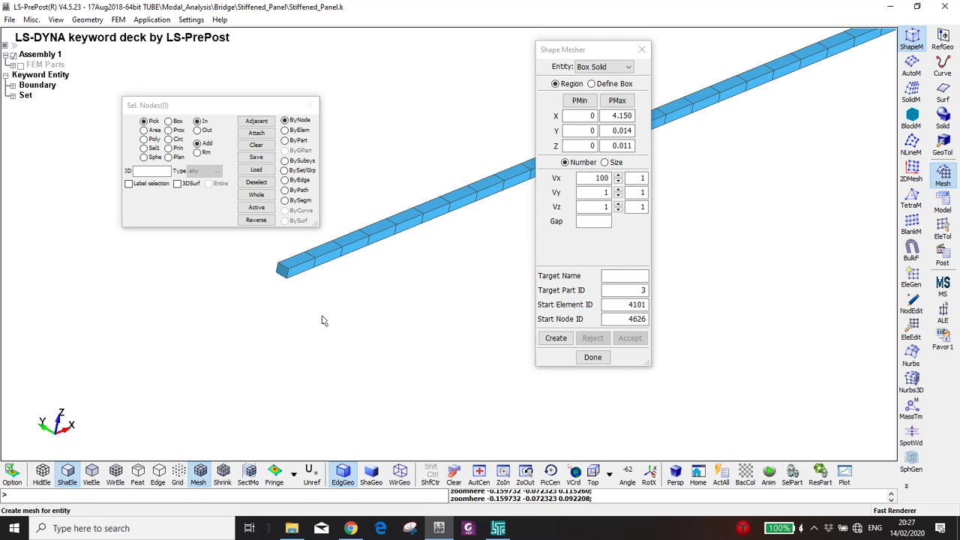
middle_click_drag(323, 320, 317, 339, "shift")
Step: Set up solid element generation by Solid_Face_Drag with thickness 0.2, 3 segments and the Z direction
left_click(942, 204)
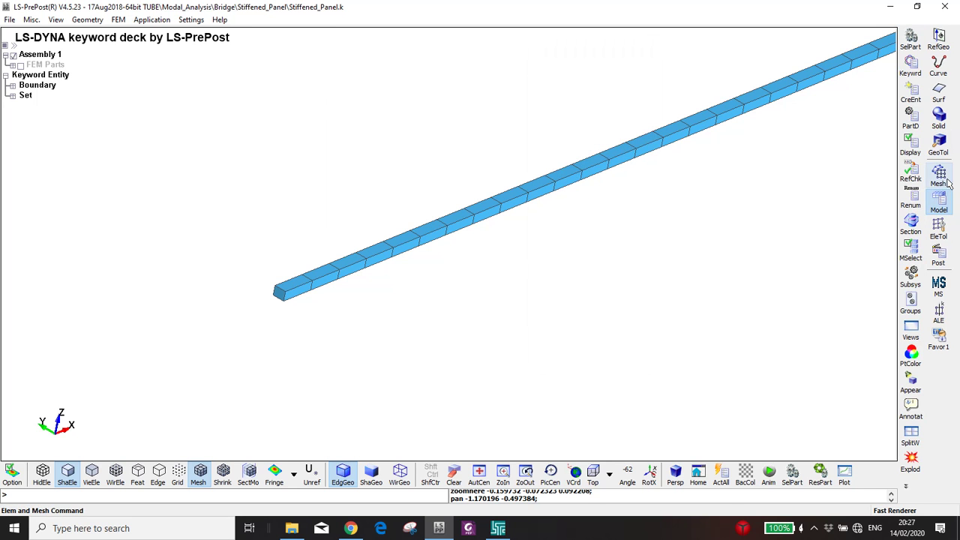
left_click(946, 181)
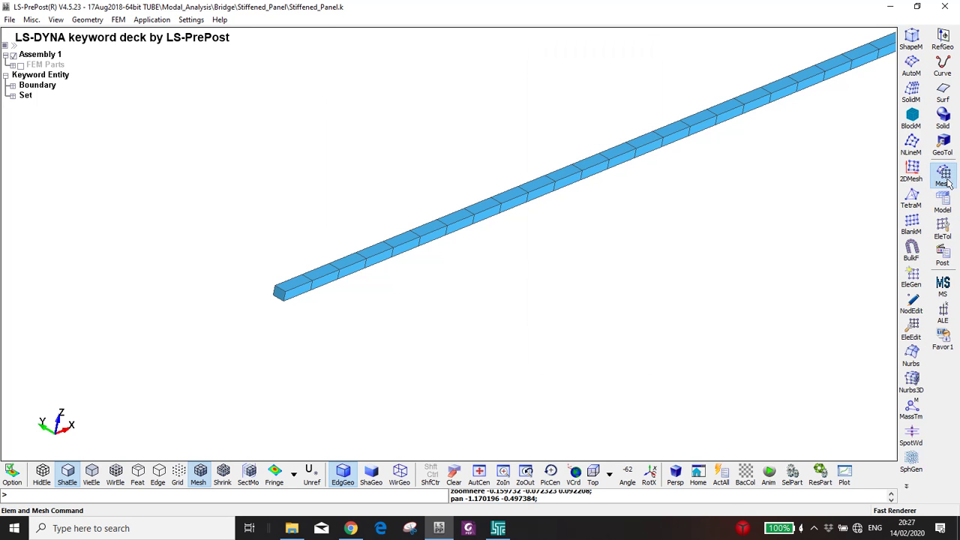
left_click(912, 278)
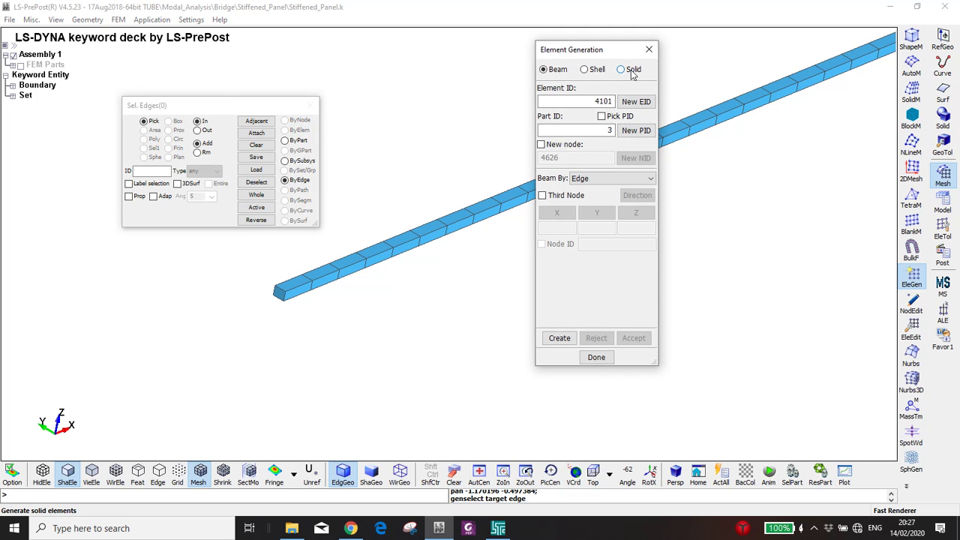
left_click(631, 71)
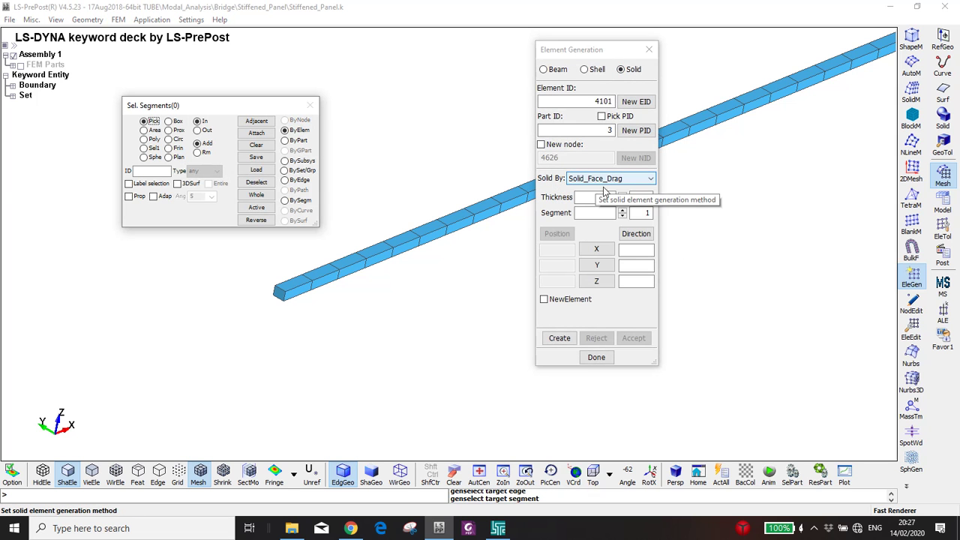
left_click(606, 197)
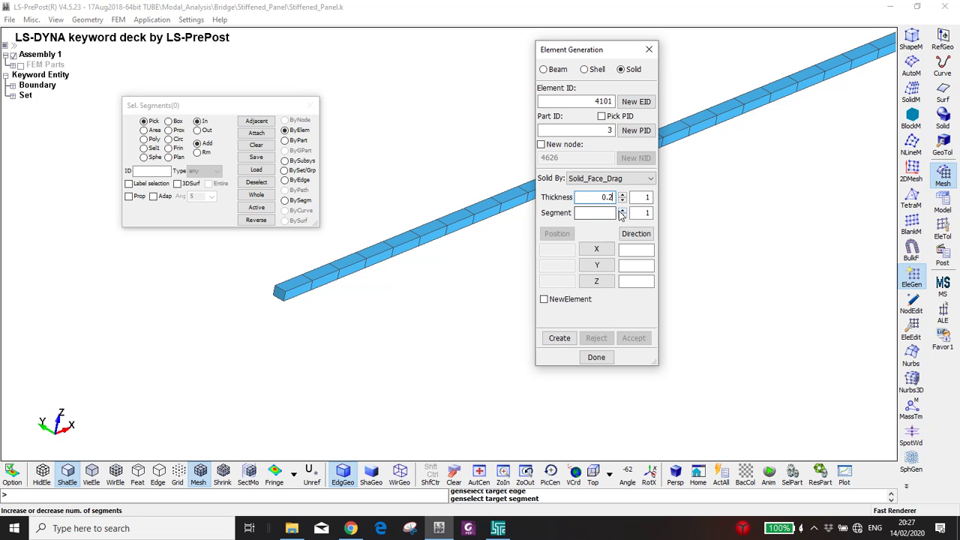
left_click(621, 210)
left_click(621, 211)
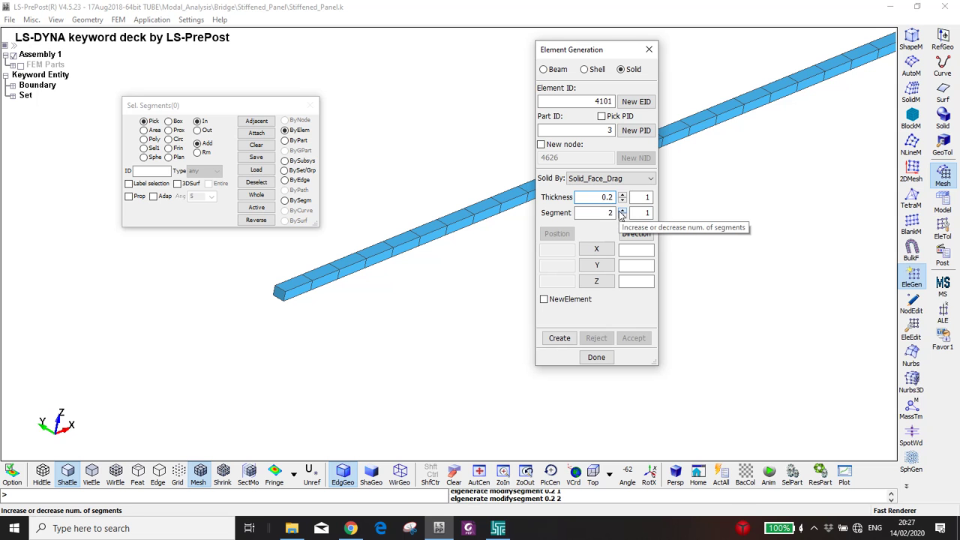
left_click(596, 282)
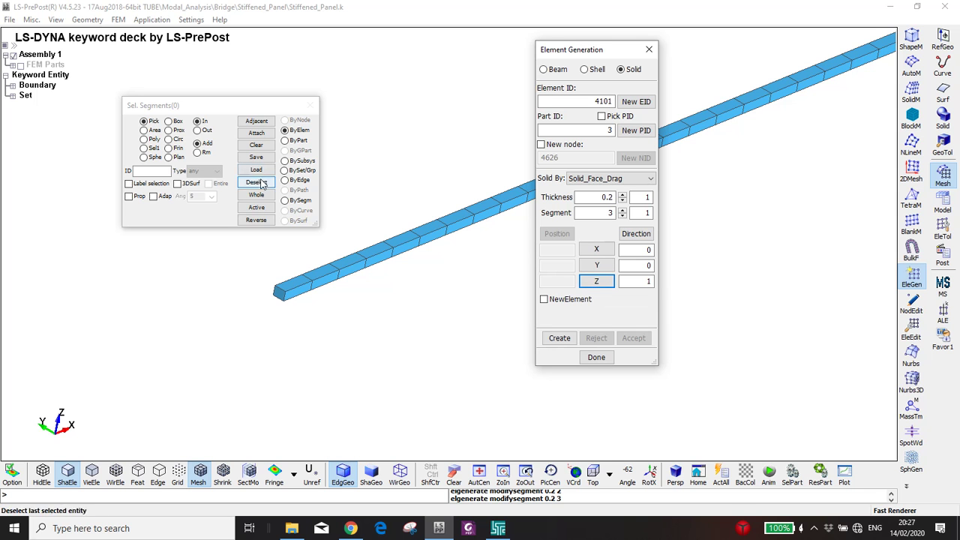
Step: Select the bar's whole upper face with propagation, generate the dragged solid elements as a preview and inspect them
left_click(128, 196)
left_click(302, 282)
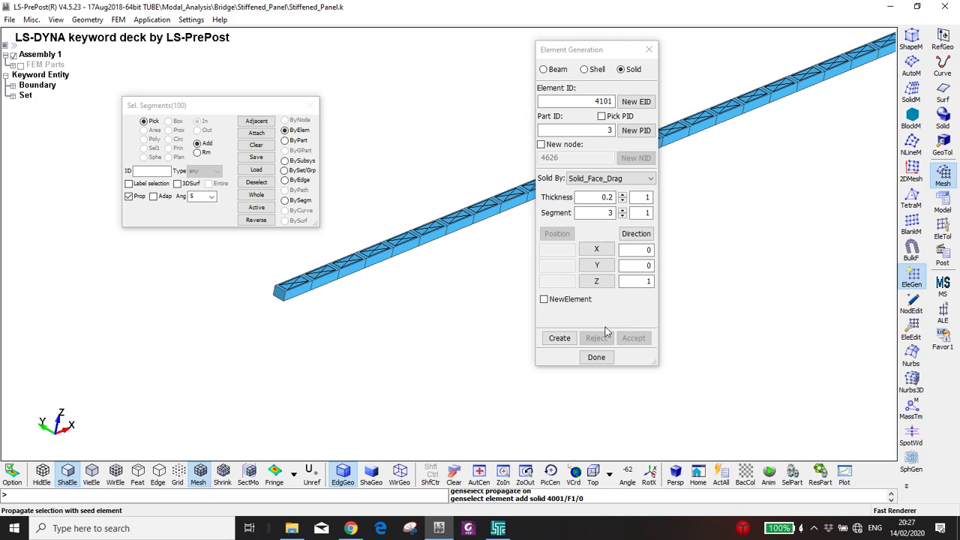
left_click(559, 338)
scroll(450, 240, "up", 2)
left_click_drag(445, 153, 489, 288, "ctrl")
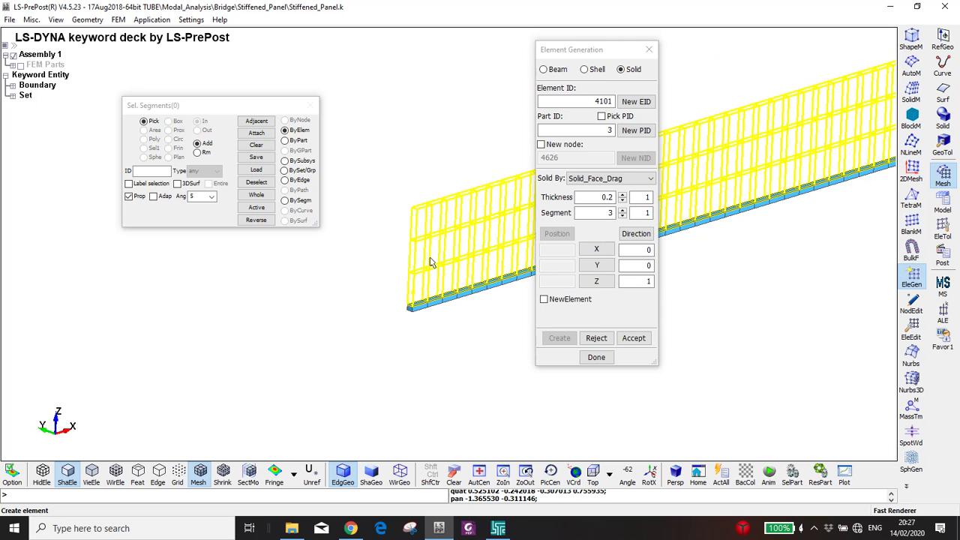
scroll(431, 267, "up", 2)
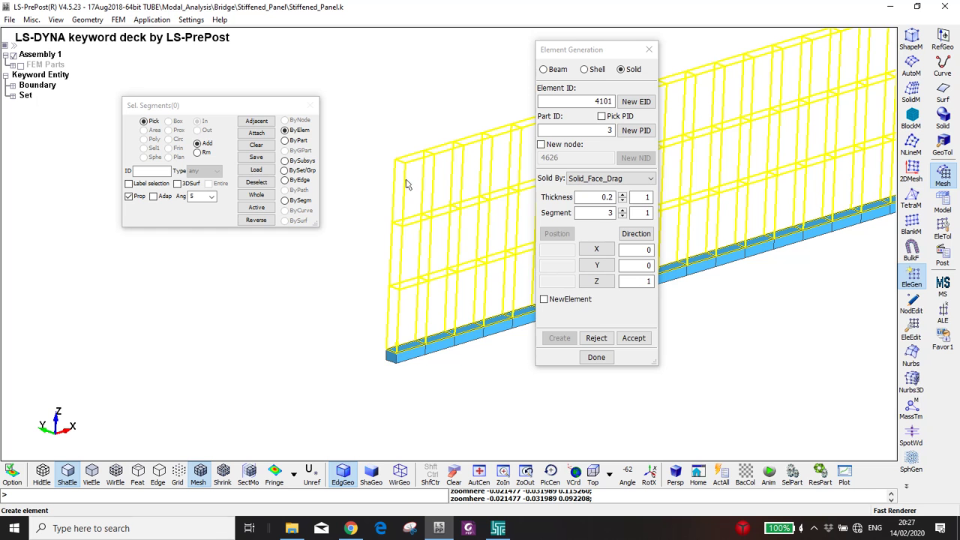
middle_click_drag(452, 222, 418, 235)
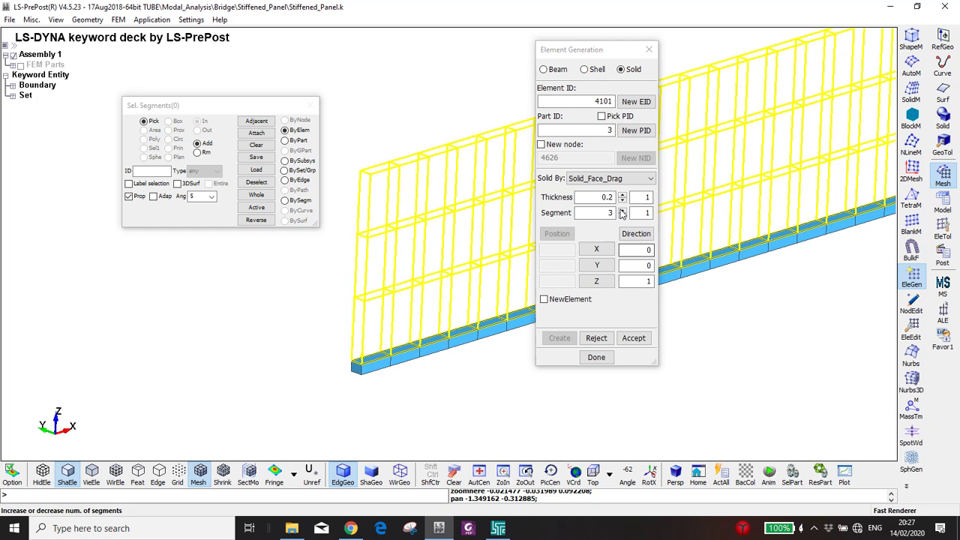
Step: Increase the previewed web's divisions to 14 segments through its height and accept it as part 3
left_click(603, 279)
left_click(622, 210)
left_click(622, 210)
left_click(622, 210)
left_click(623, 210)
left_click(622, 210)
left_click(622, 210)
left_click(622, 210)
left_click(623, 210)
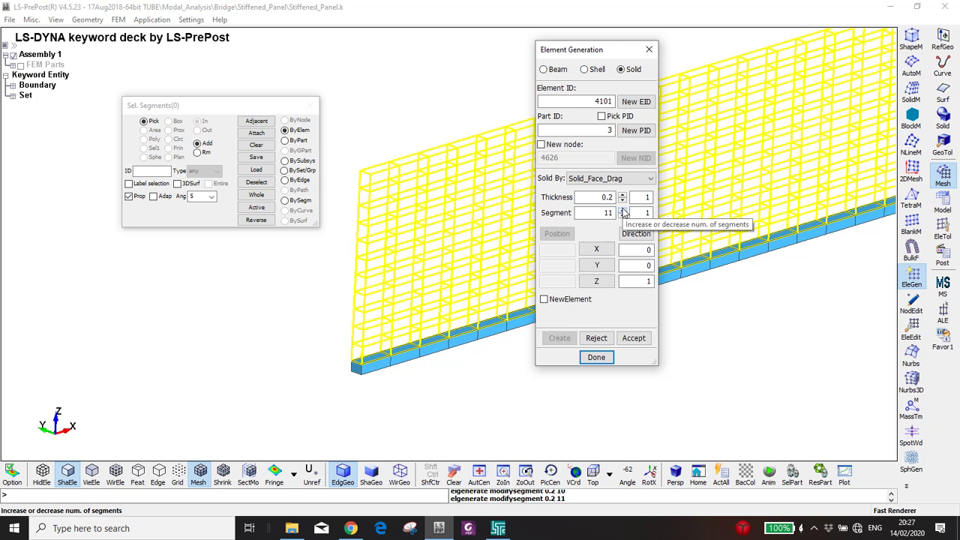
left_click(622, 210)
left_click(623, 210)
left_click(622, 210)
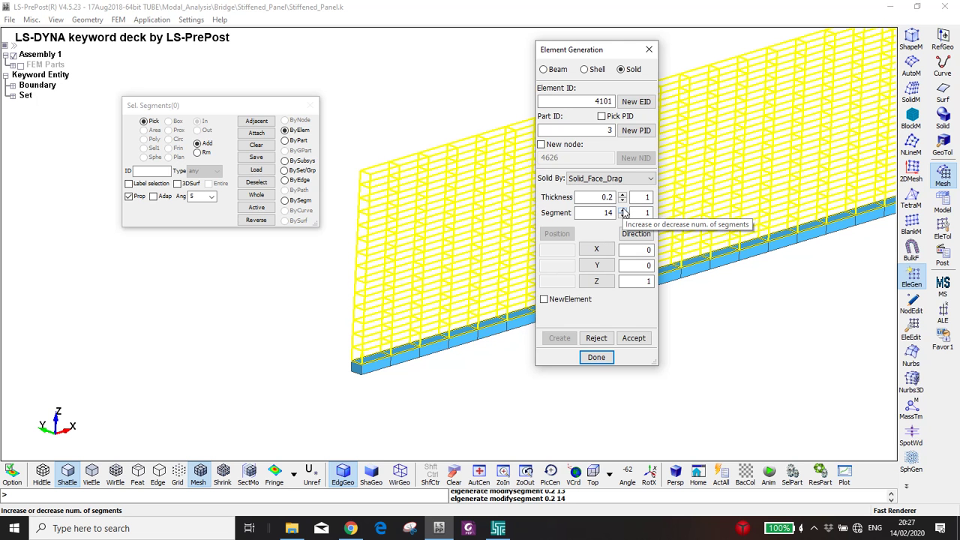
left_click(634, 338)
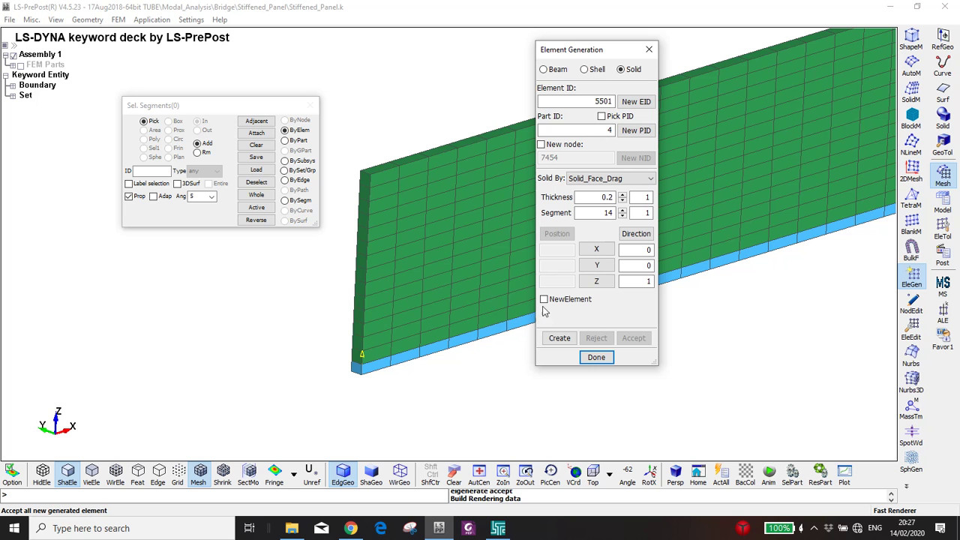
Step: Drag the web's whole upper face 0.011 along Z with 1 segment and accept the strip as part 4
middle_click_drag(425, 222, 432, 285)
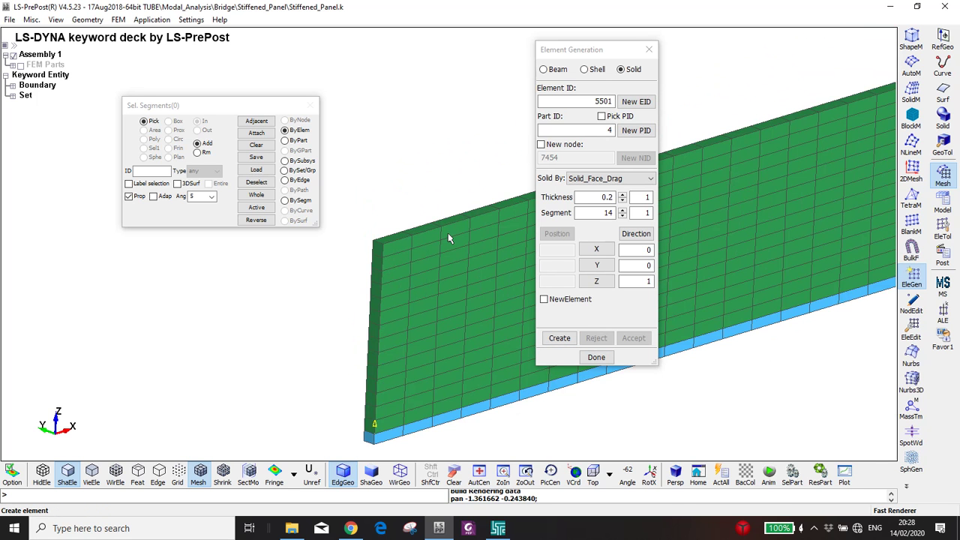
scroll(443, 255, "up", 3)
left_click(403, 268)
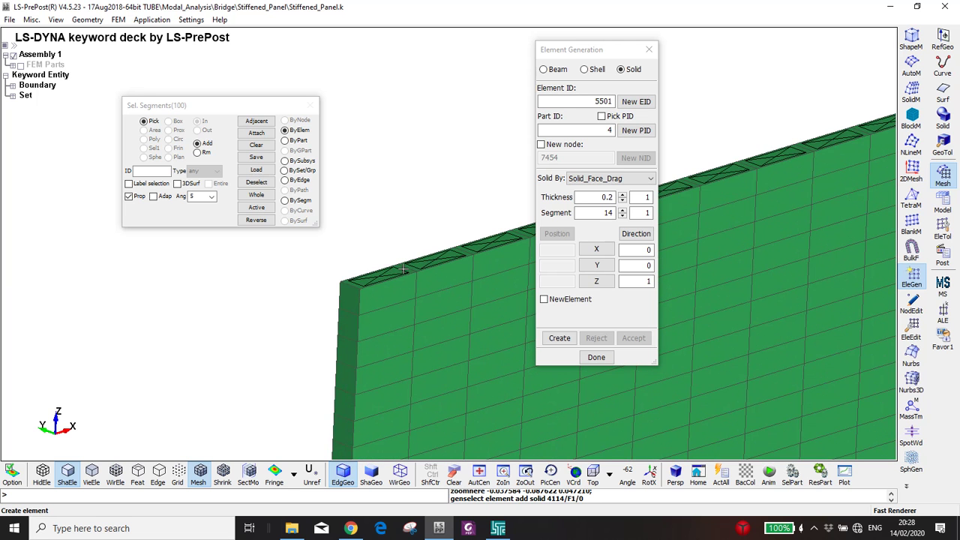
double_click(609, 196)
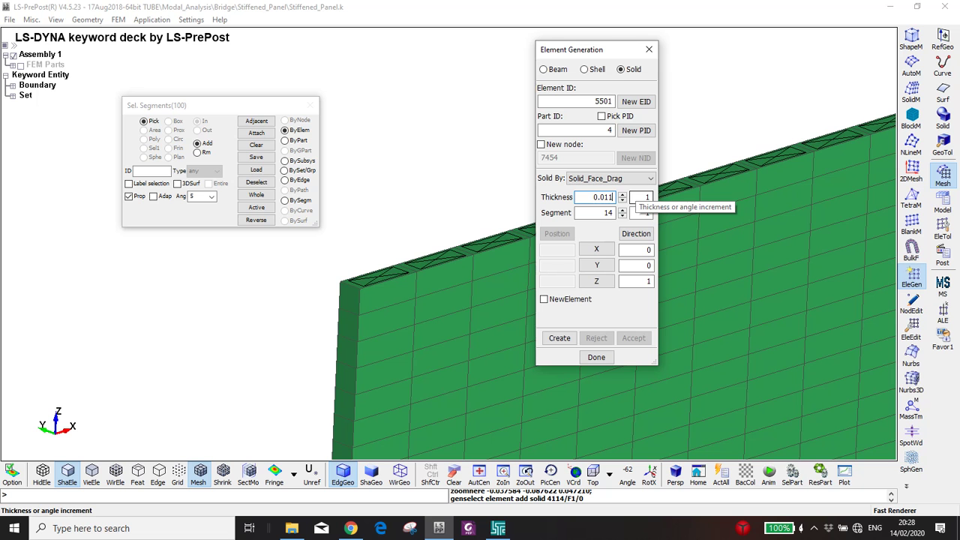
double_click(605, 212)
type("1")
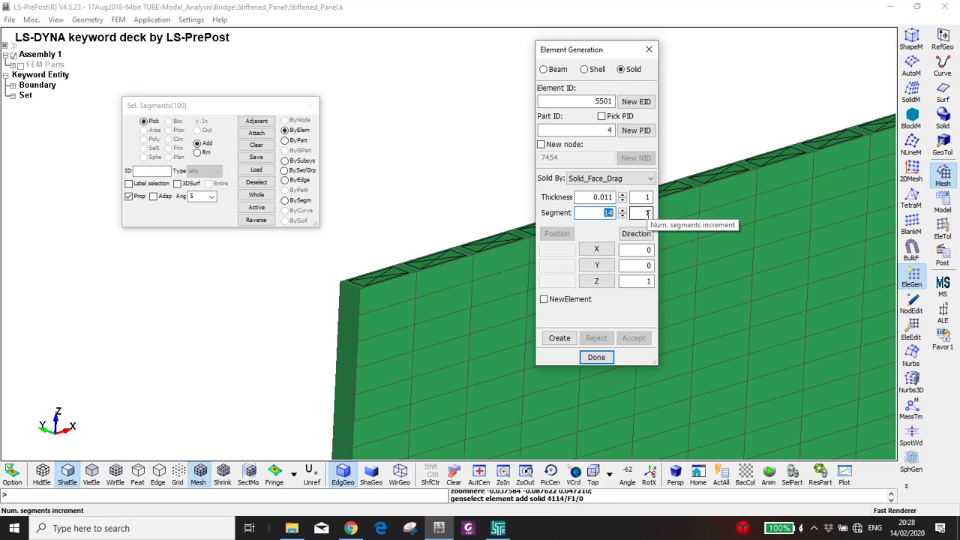
left_click(559, 338)
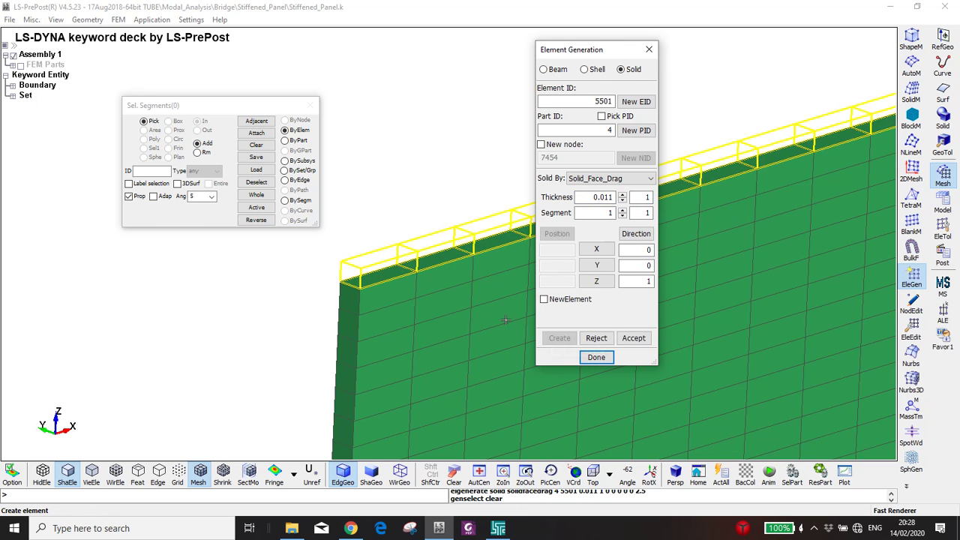
left_click(632, 338)
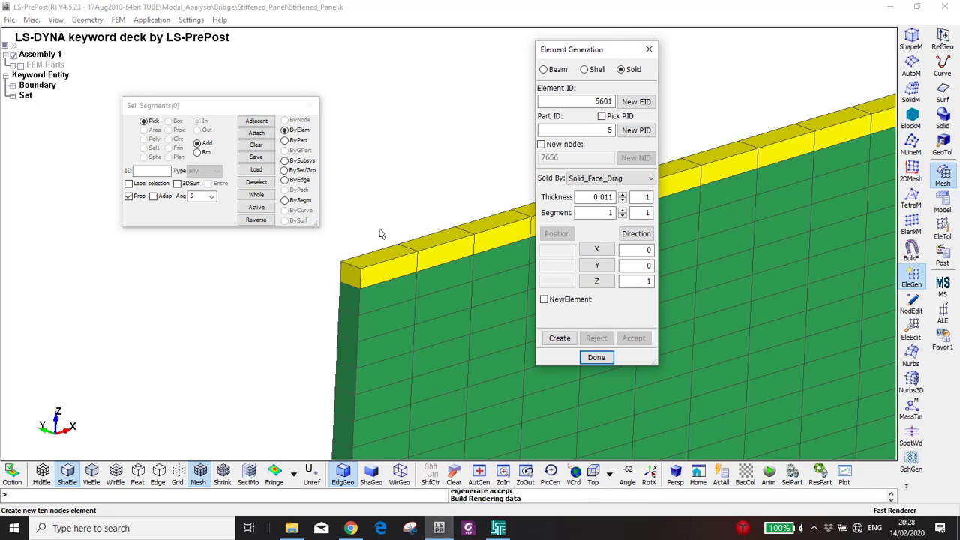
Step: Hide the tall web, part 3, so that the upper strip's side faces can be picked separately
scroll(384, 235, "down", 2)
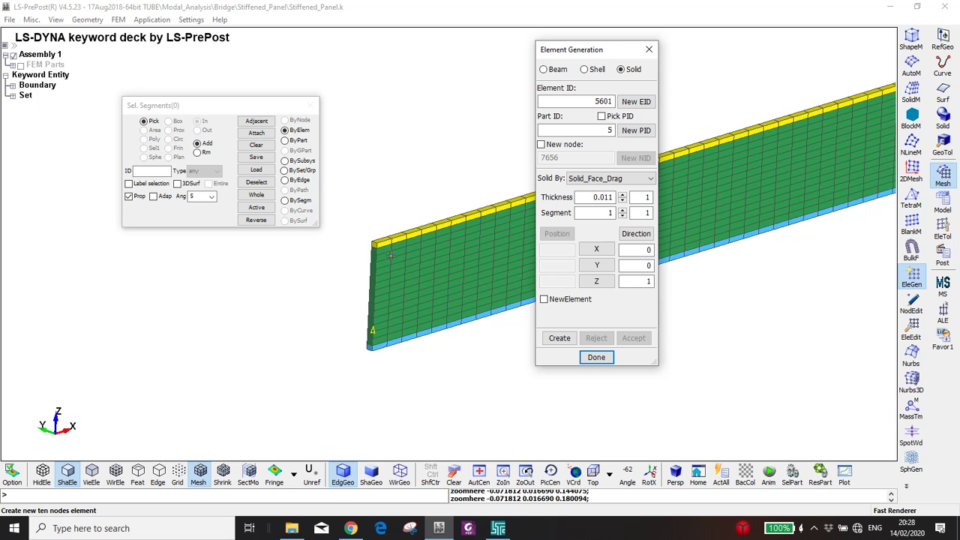
scroll(400, 234, "up", 1)
scroll(378, 260, "up", 1)
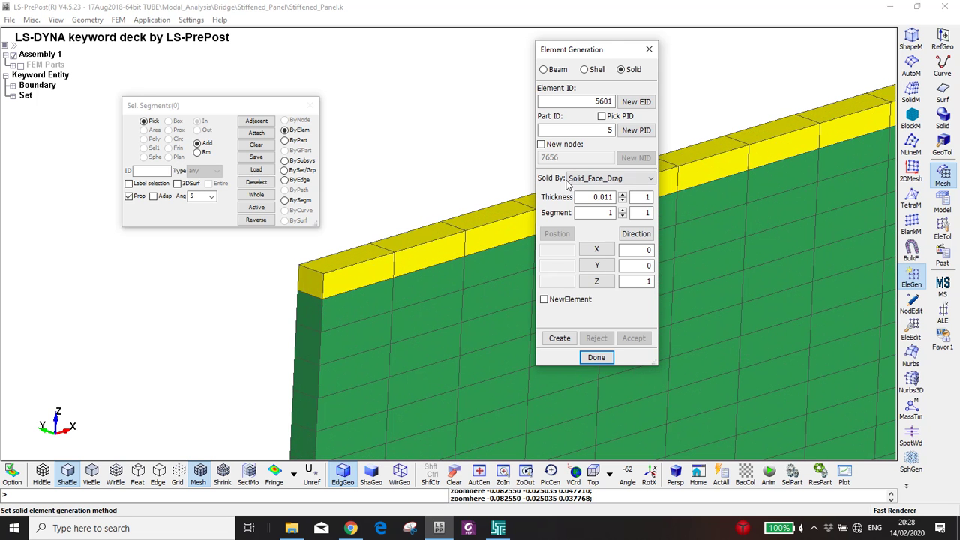
left_click(351, 284)
left_click(367, 326)
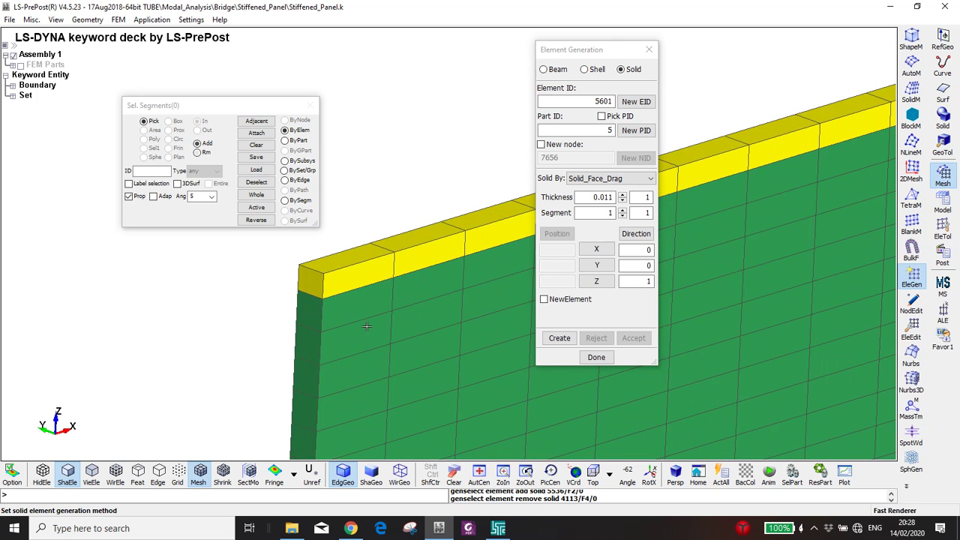
key("F2")
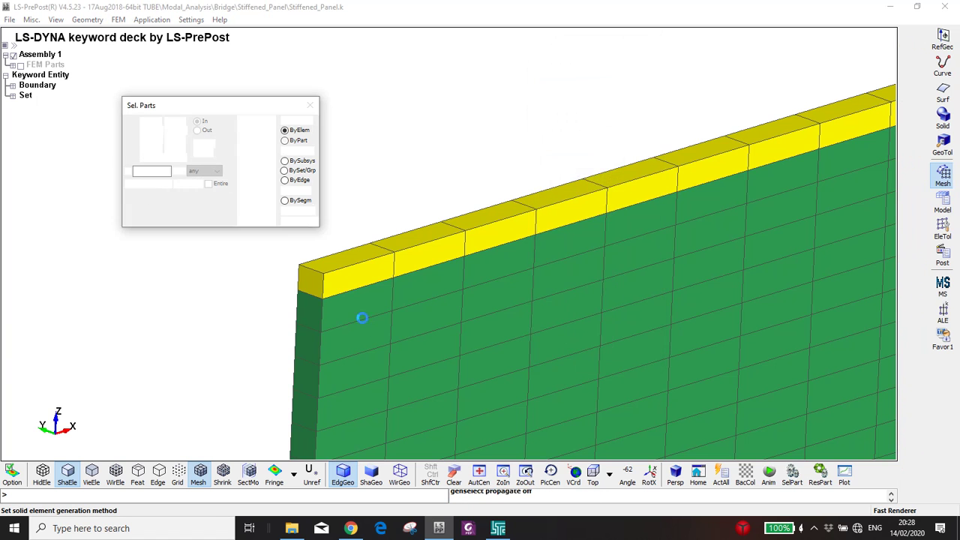
left_click(374, 326)
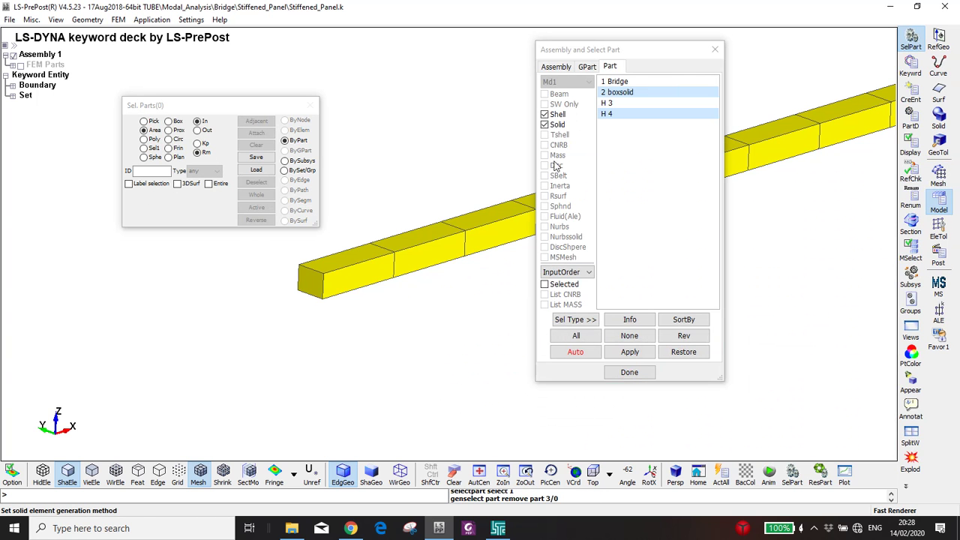
left_click(712, 49)
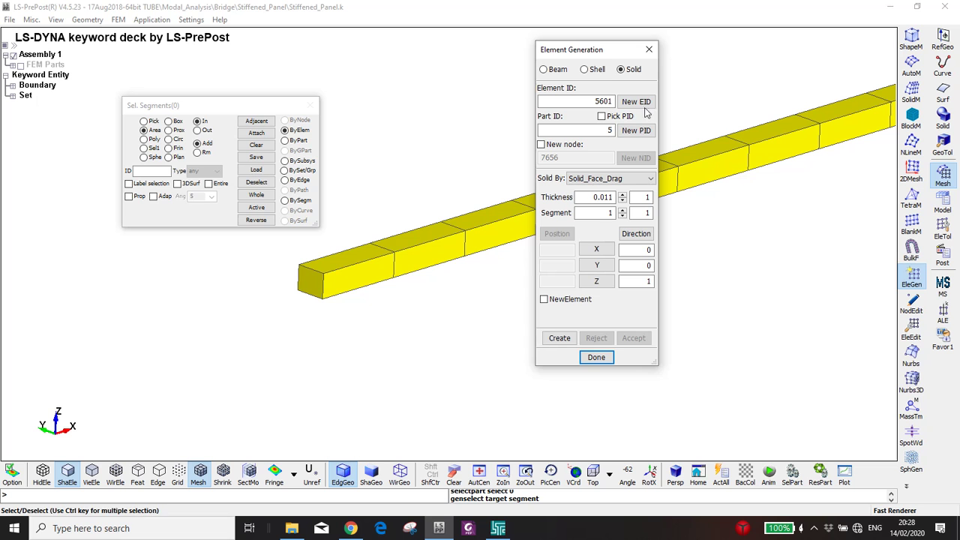
Step: Select all the upper strip's long side faces on the negative Y side with propagation
left_click(381, 263)
left_click(128, 196)
left_click(413, 272)
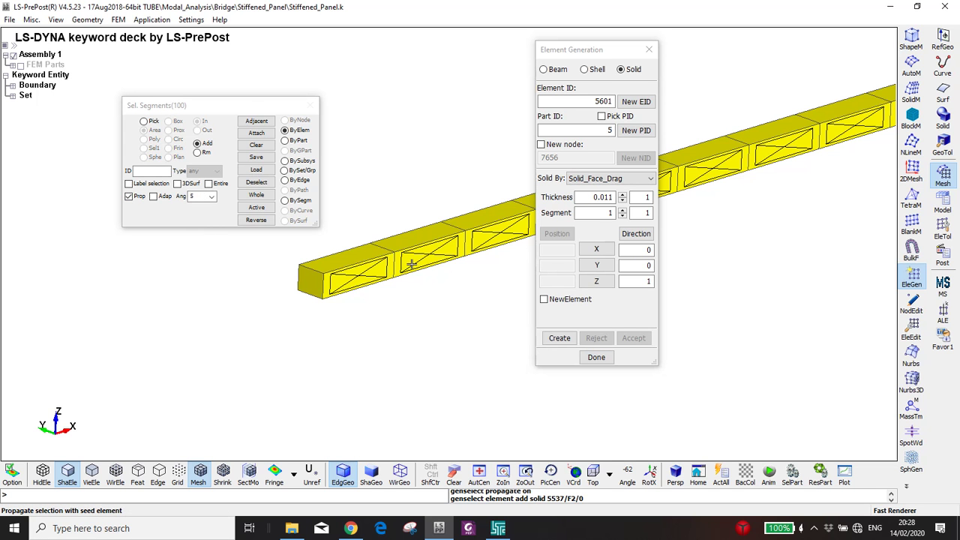
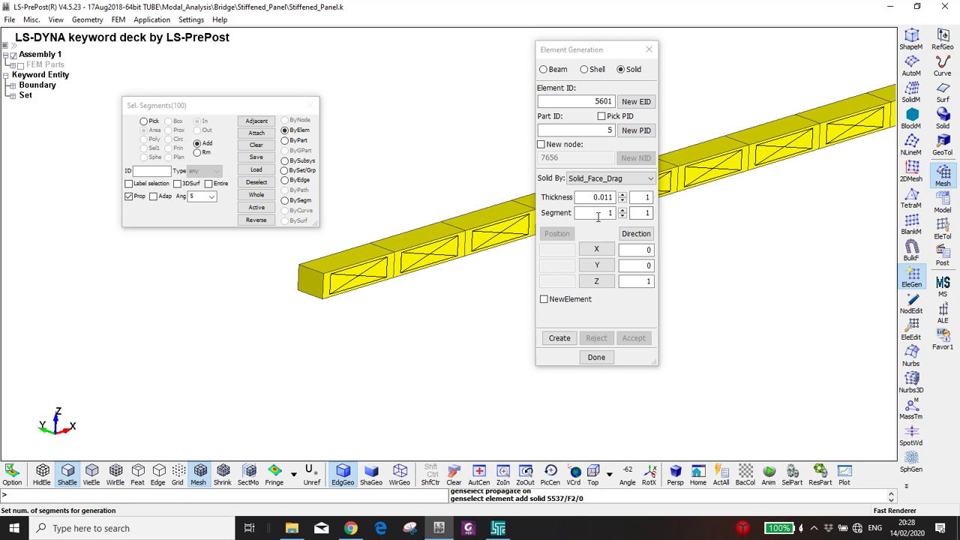
Step: Generate a face-drag preview from the selected side faces with thickness 0.042 along the negative Y direction
left_click(599, 213)
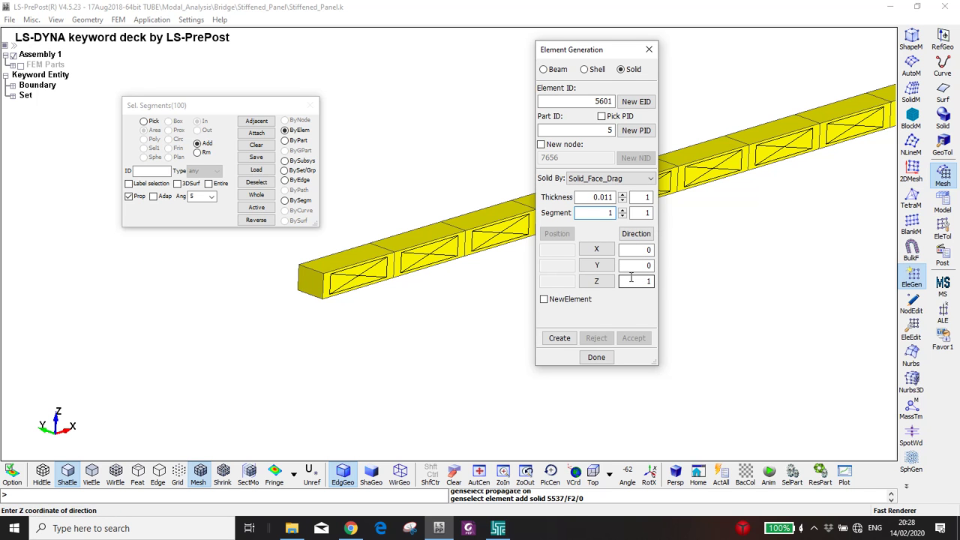
left_click_drag(604, 197, 614, 197)
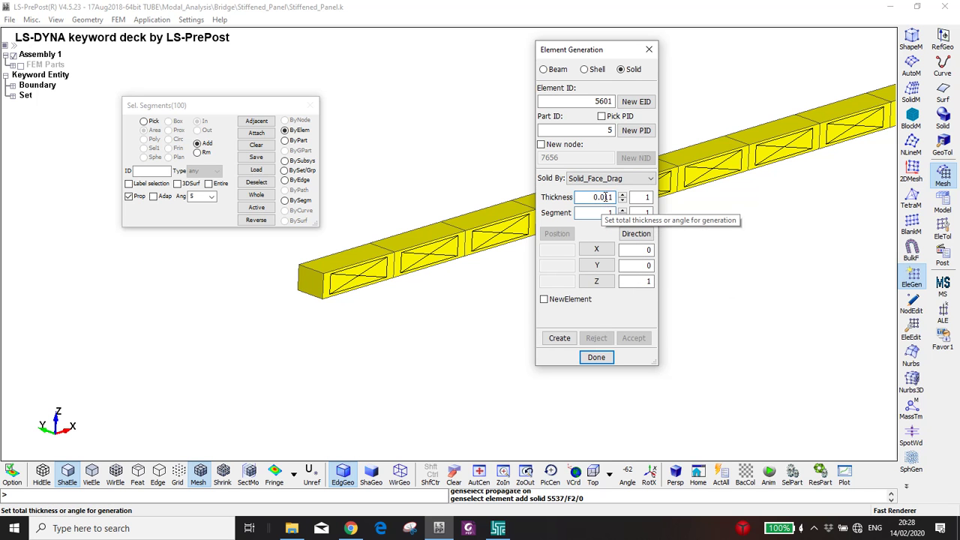
type("42")
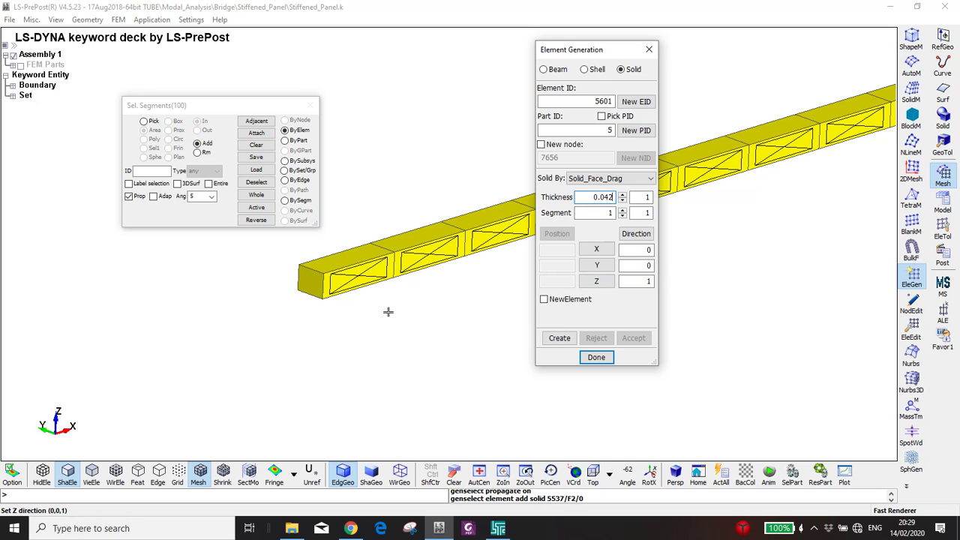
left_click(596, 265)
left_click(596, 264)
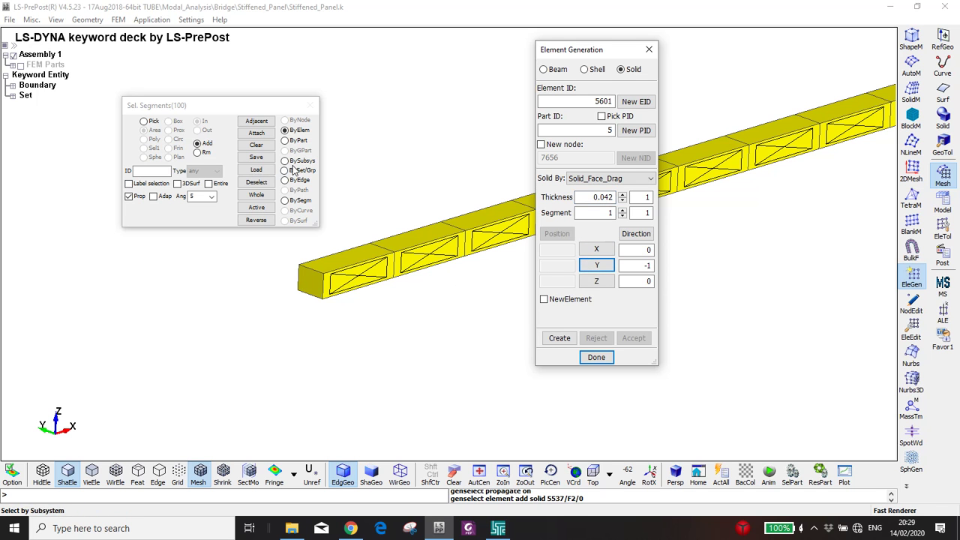
left_click(562, 338)
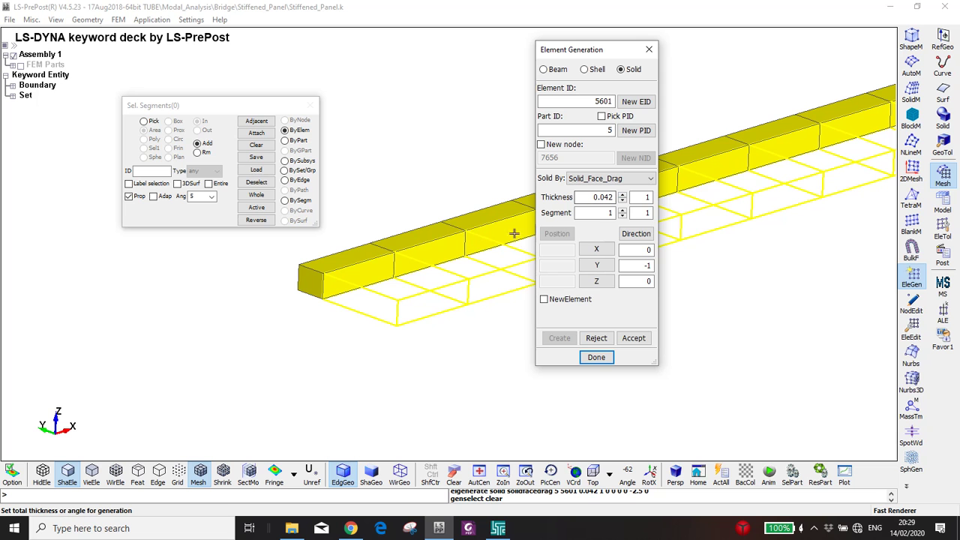
Step: Divide the previewed flange into 3 segments and accept it as part 5
left_click(623, 211)
left_click(623, 210)
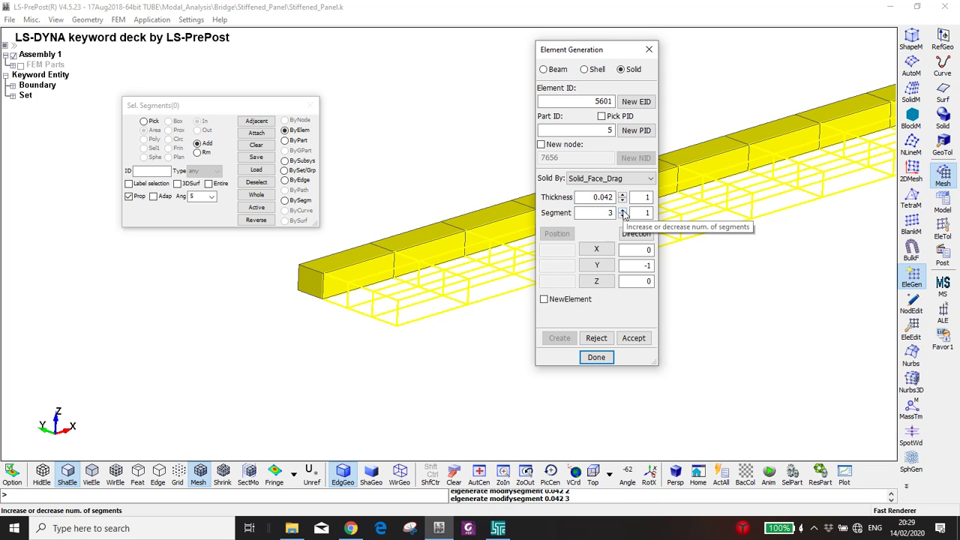
left_click(633, 337)
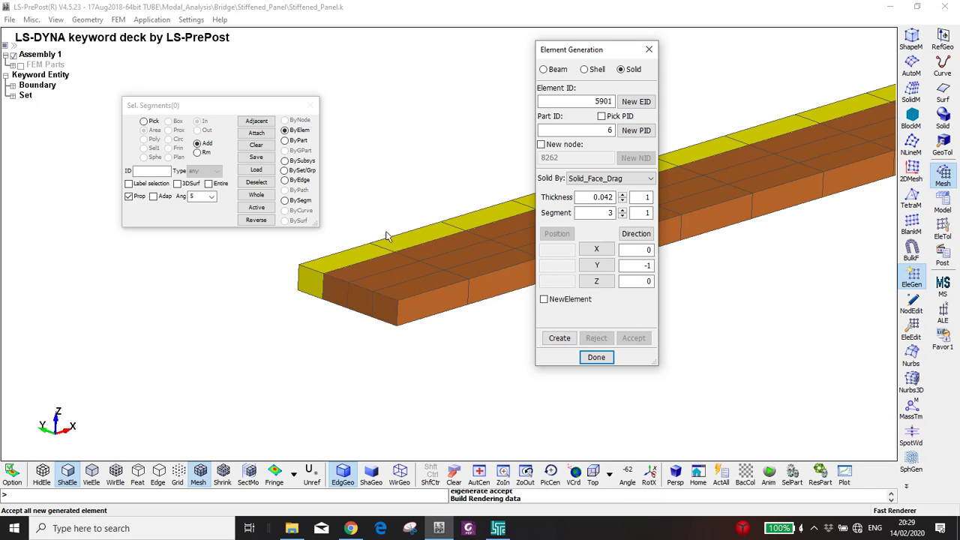
Step: Select all the upper strip's long side faces on the positive Y side with propagation
scroll(384, 231, "down", 2)
scroll(390, 311, "down", 1)
left_click_drag(600, 368, 518, 279, "shift")
scroll(518, 279, "up", 6)
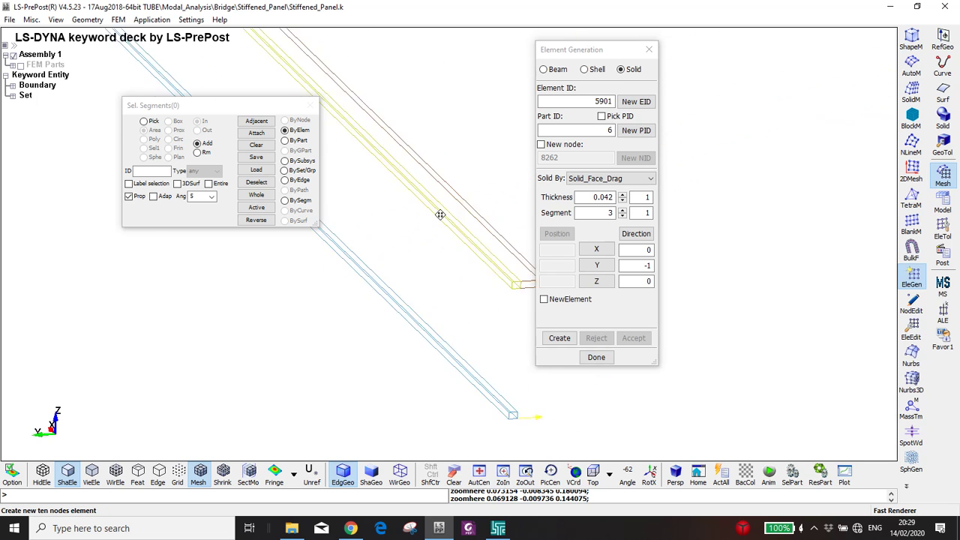
left_click(415, 187)
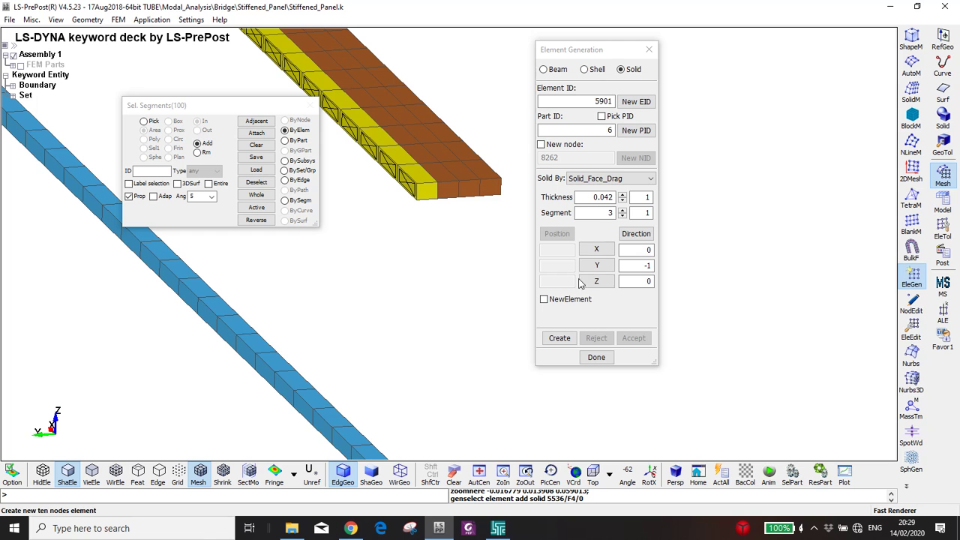
Step: Drag the selected side faces 0.042 along the positive Y direction in 3 segments and accept the flange as part 6
left_click(599, 265)
left_click(600, 266)
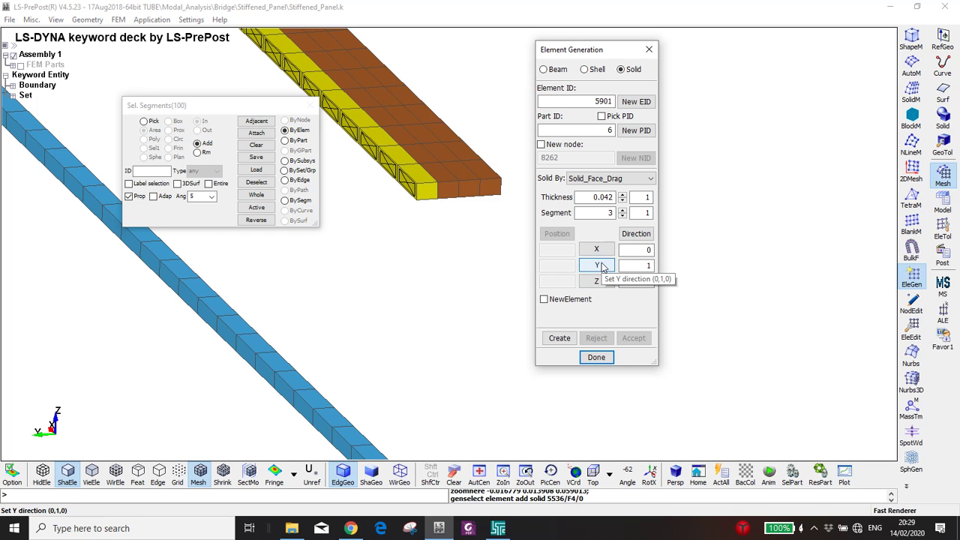
left_click(560, 338)
left_click(634, 338)
Step: Select all the lower strip's long side faces on the positive Y side and set the face-drag thickness to 0.4
middle_click_drag(405, 300, 461, 130, "shift")
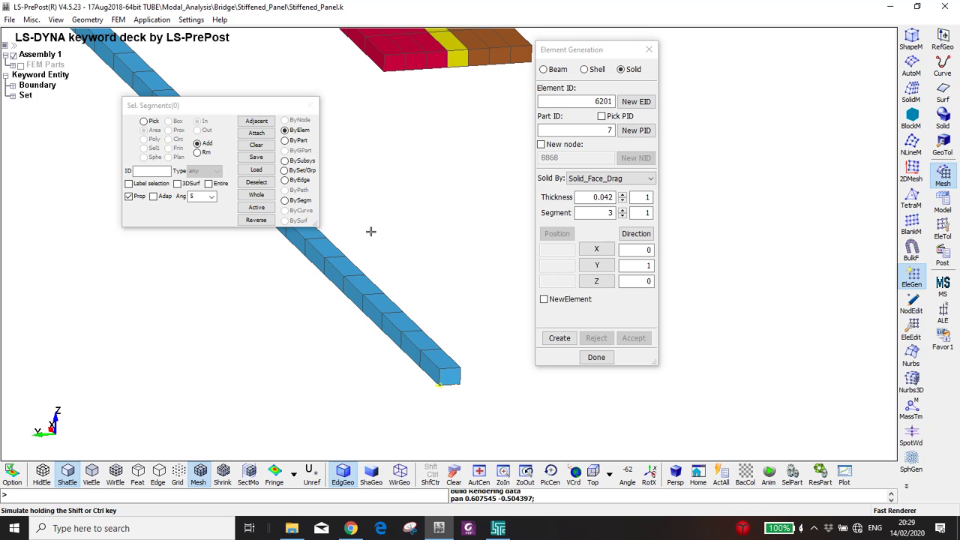
left_click(430, 369)
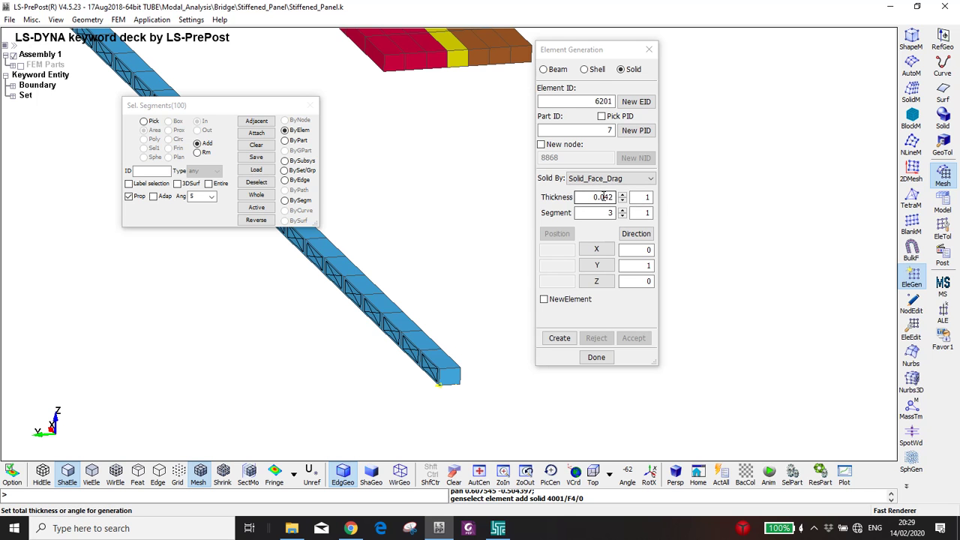
left_click_drag(597, 198, 648, 197)
key("BackSpace")
key("BackSpace")
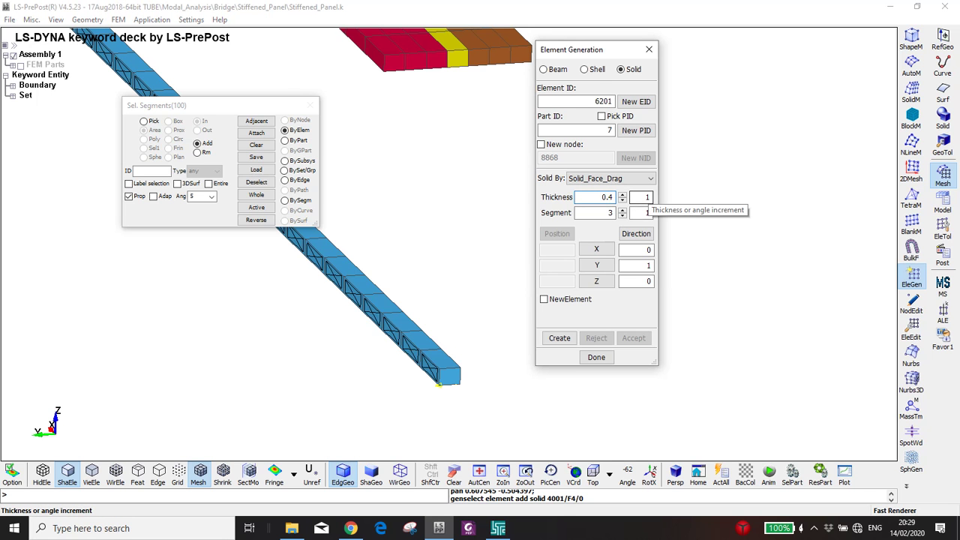
Step: Generate a solid face-drag preview from the light-blue base strip's side faces with thickness 0.403 along Y 1
left_click(560, 337)
scroll(486, 346, "down", 2)
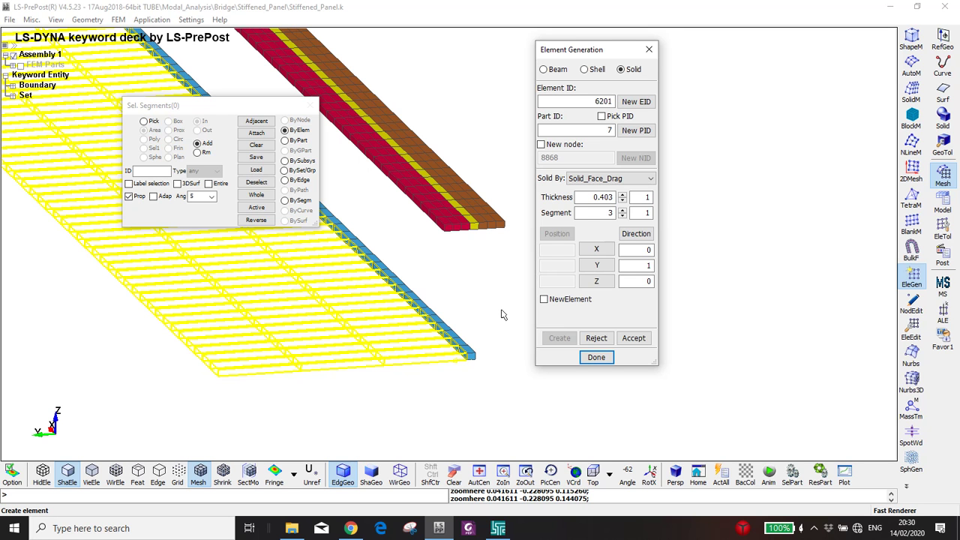
left_click_drag(500, 276, 403, 241, "ctrl")
left_click_drag(451, 309, 375, 296, "ctrl")
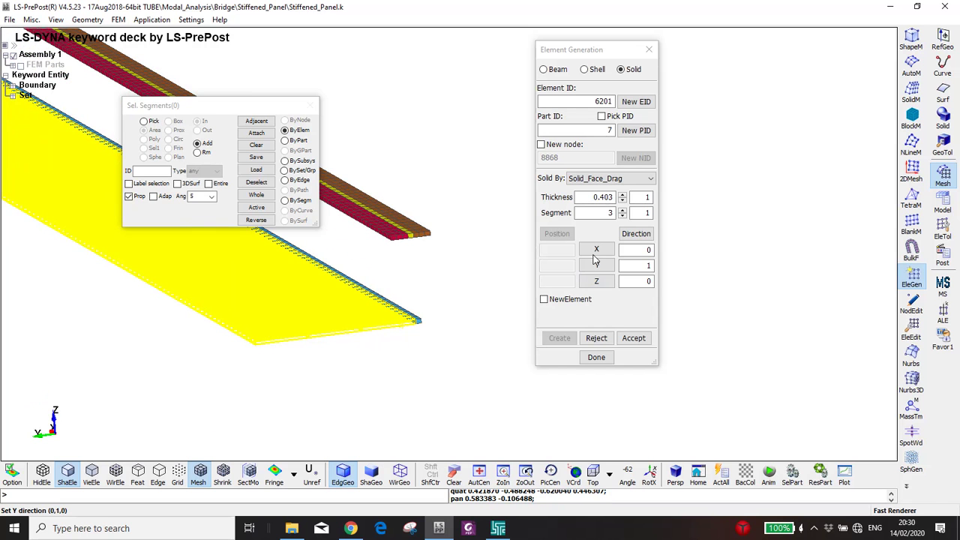
Step: Set the face-drag preview to 20 segments and accept the generated plate elements
left_click(622, 210)
left_click(622, 211)
left_click(623, 211)
left_click(622, 211)
scroll(325, 338, "up", 6)
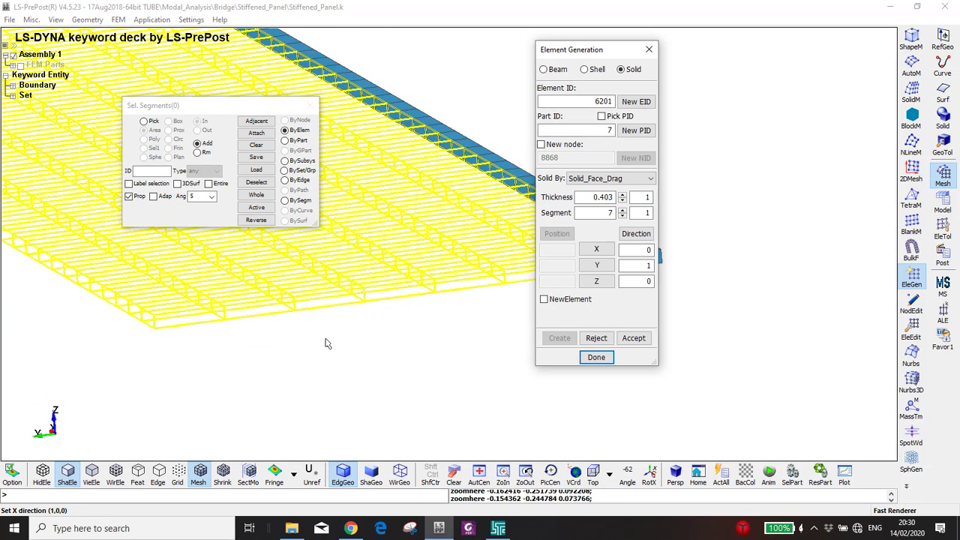
left_click_drag(325, 342, 355, 290, "ctrl")
left_click(623, 210)
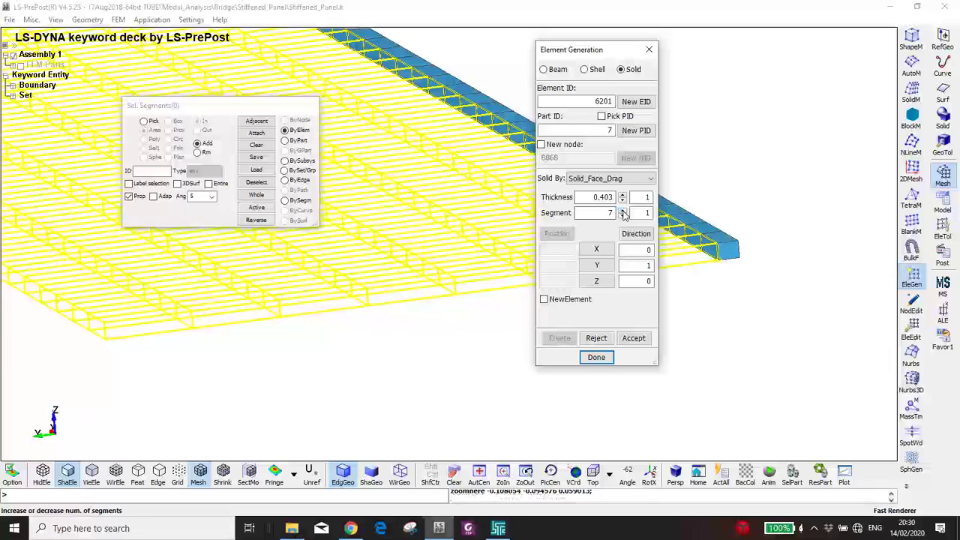
left_click(622, 210)
left_click(623, 210)
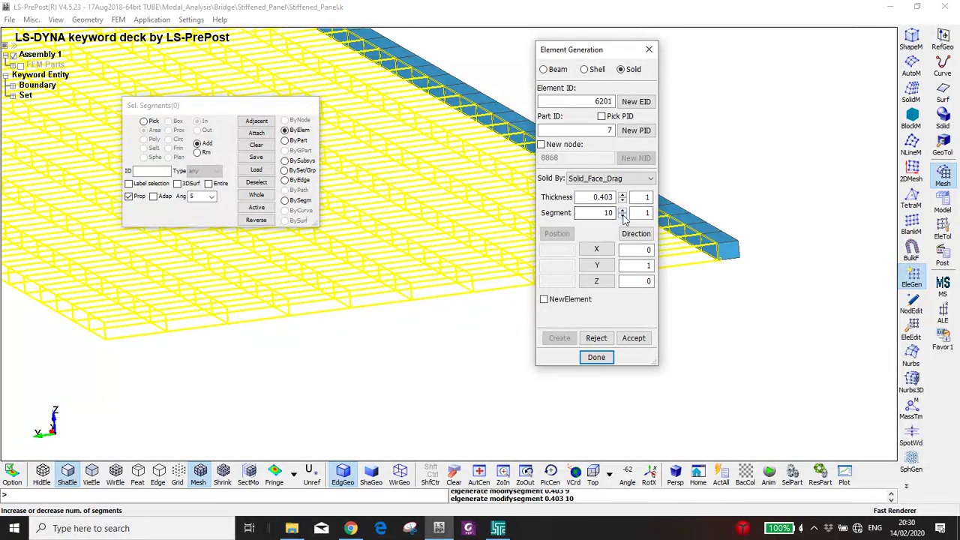
left_click(622, 210)
left_click(622, 210)
left_click(623, 210)
left_click(622, 210)
left_click(623, 210)
left_click(622, 210)
left_click(622, 210)
left_click(622, 210)
left_click(622, 210)
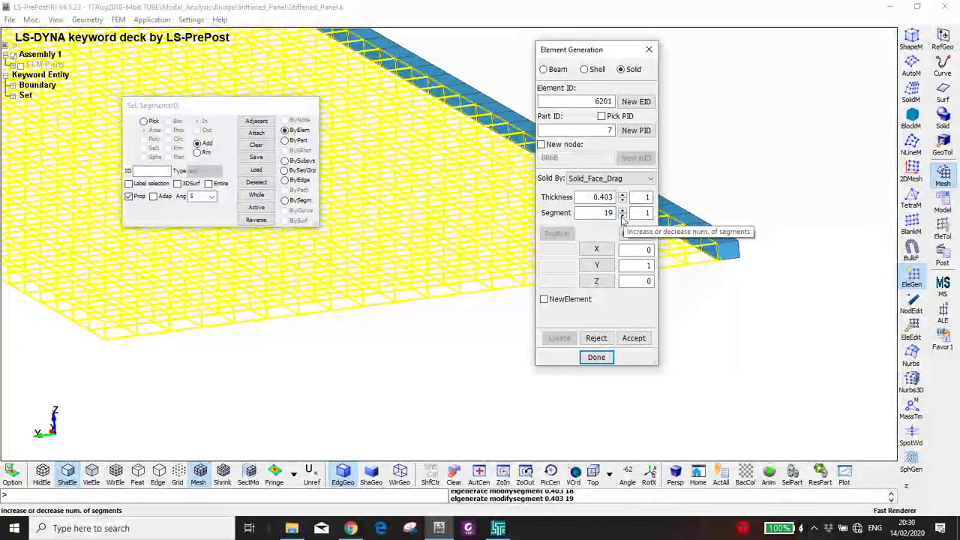
left_click(622, 211)
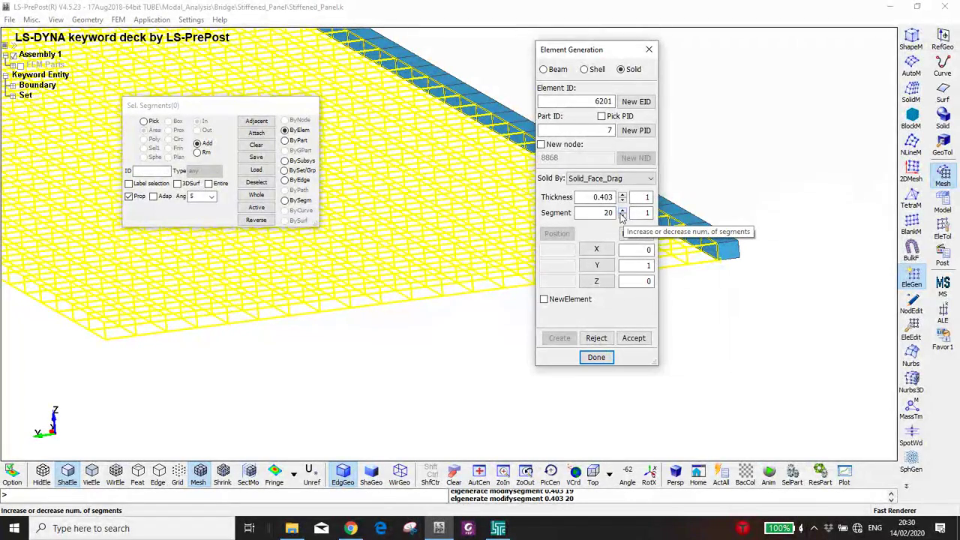
left_click(632, 337)
Step: Drag the base strip's opposite side faces 0.403 along Y -1 with 20 segments, accept the solids and close element generation
scroll(465, 282, "up", 2)
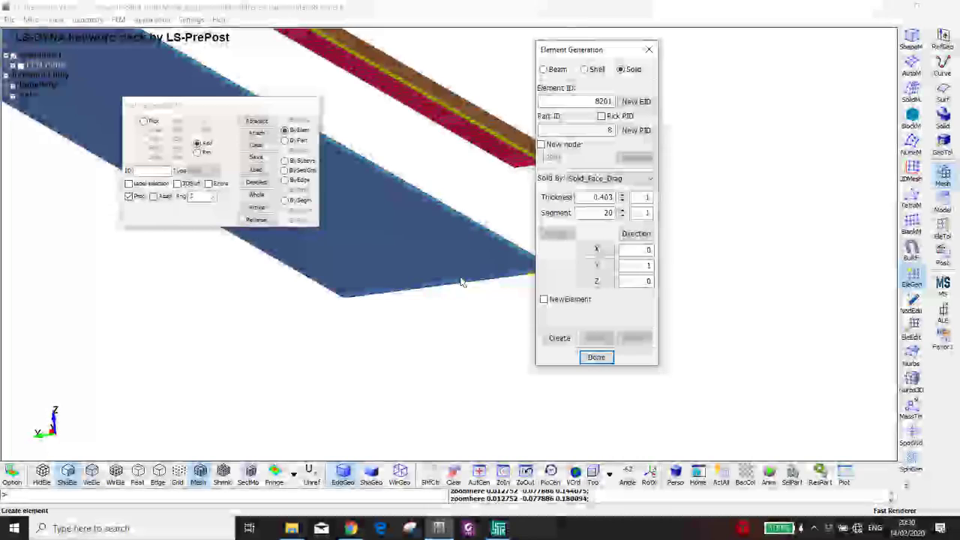
scroll(466, 285, "down", 2)
scroll(389, 278, "down", 3)
mouse_move(389, 278)
left_mouse_down("ctrl")
mouse_move(290, 296)
mouse_move(294, 254)
mouse_move(412, 157)
left_mouse_up("ctrl")
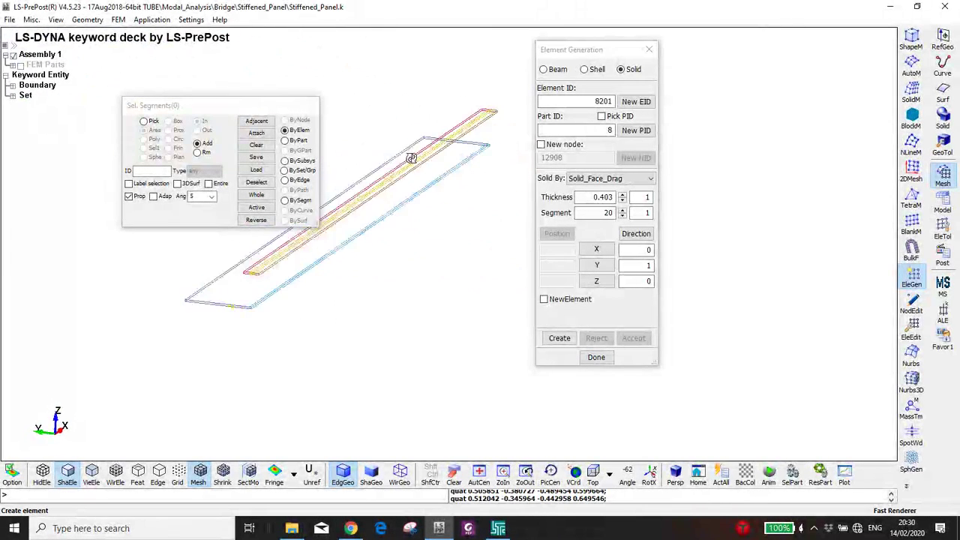
scroll(248, 328, "up", 4)
middle_click_drag(246, 316, 395, 373, "ctrl")
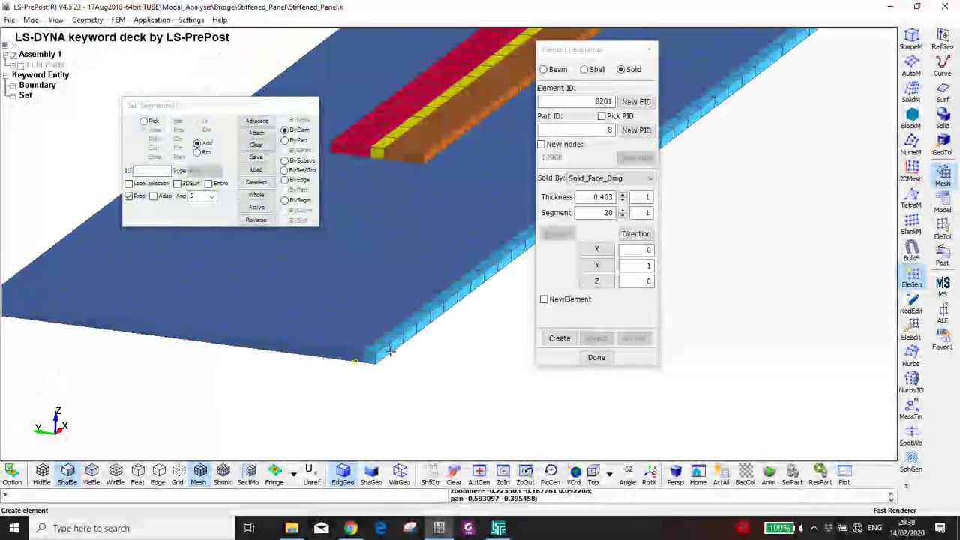
left_click(387, 351)
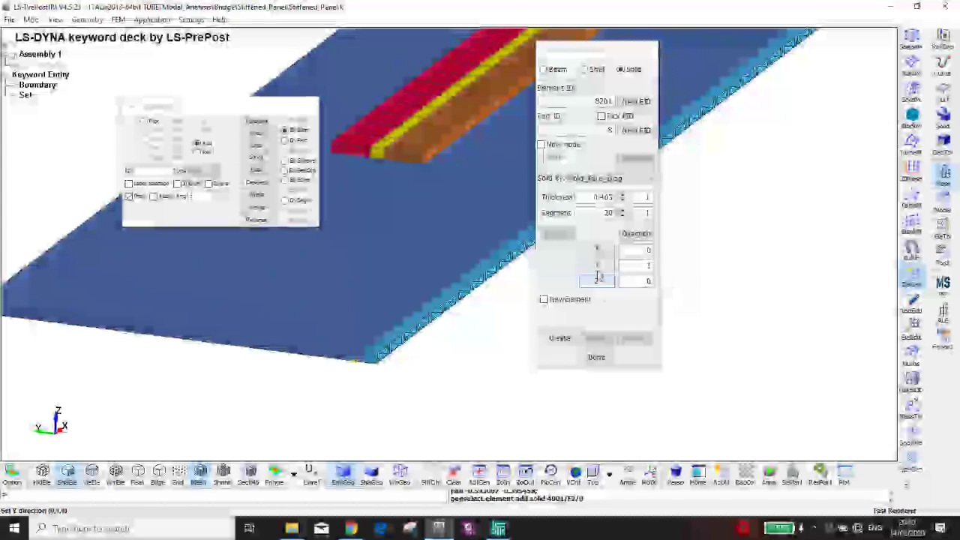
left_click(597, 264)
left_click(560, 338)
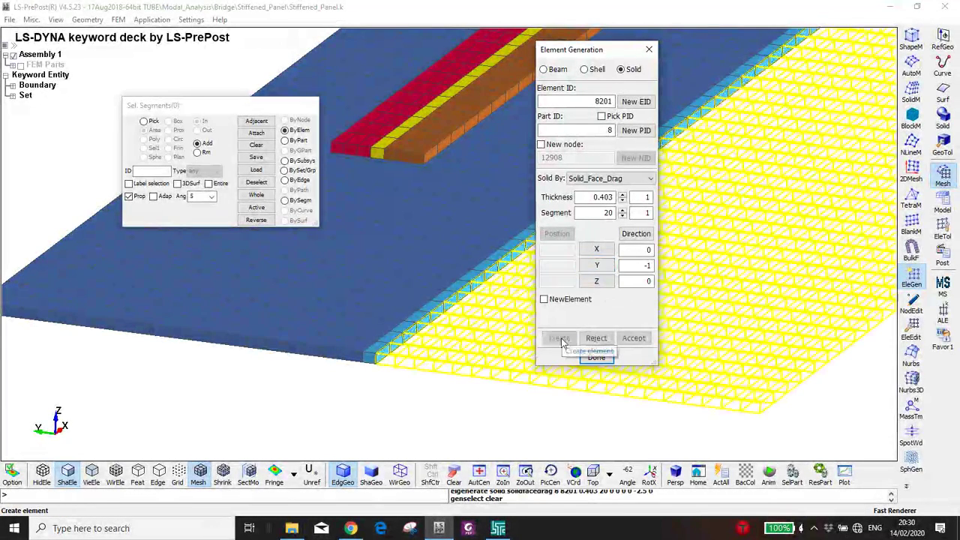
left_click(633, 338)
key("Escape")
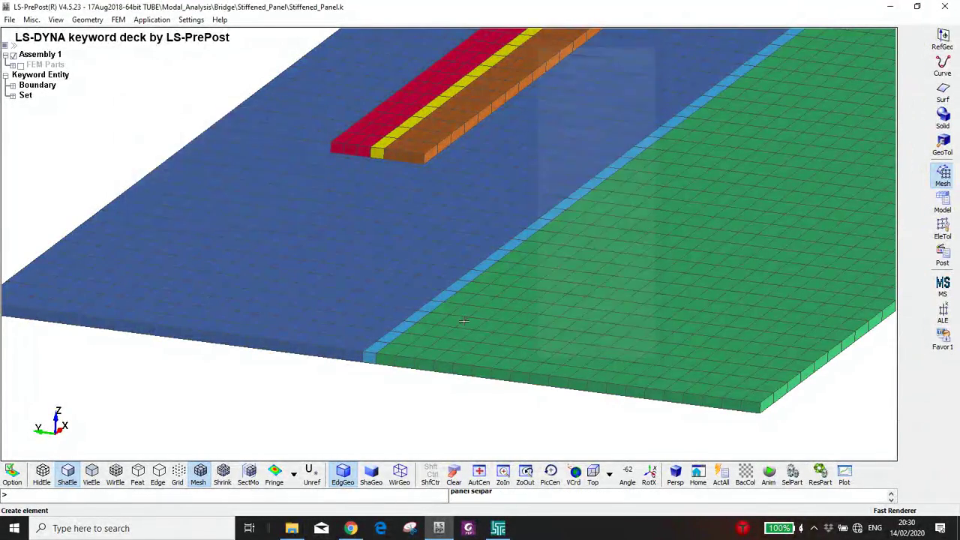
Step: Display part H 3 together with the other solid parts to show the web between the flange and the plate
left_click(624, 103, "ctrl")
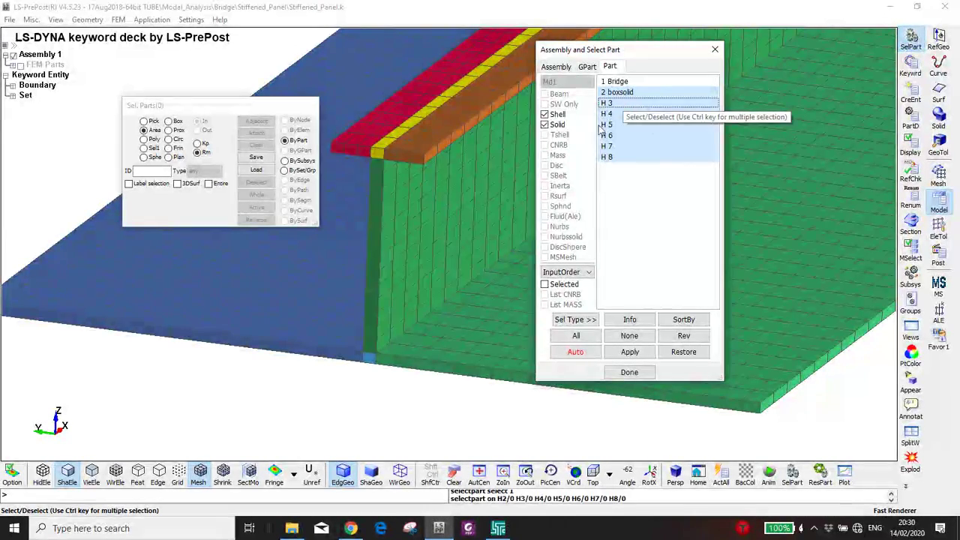
scroll(450, 229, "down", 3)
right_click_drag(450, 228, 335, 276, "ctrl")
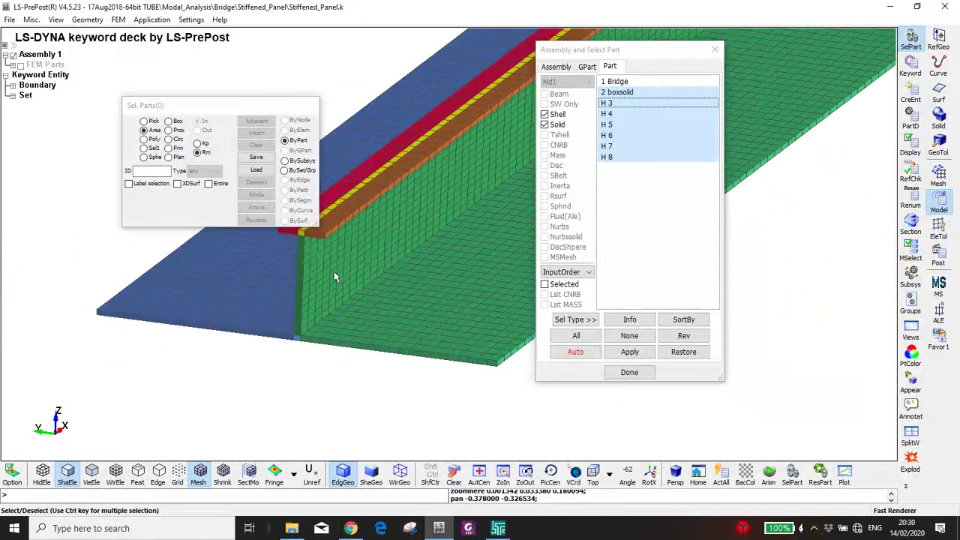
scroll(309, 343, "up", 2)
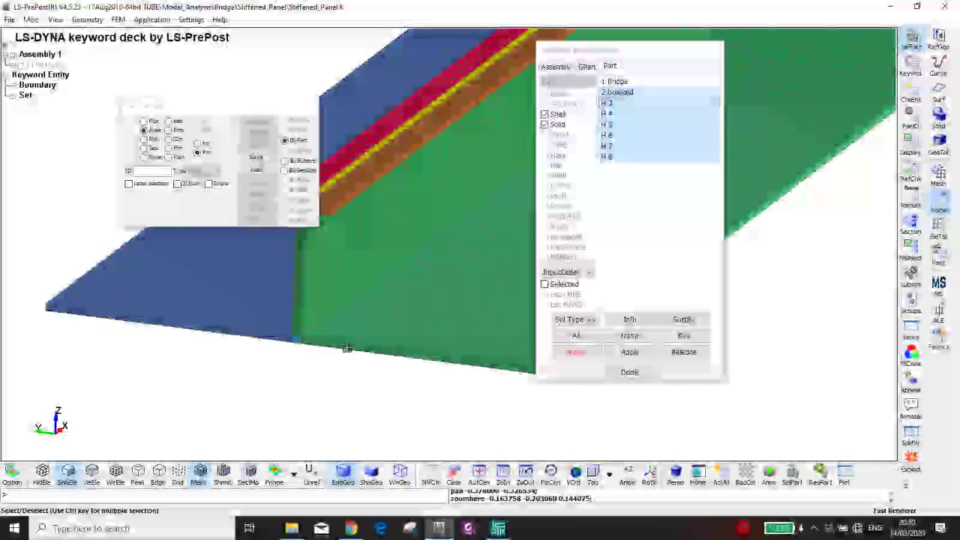
Step: Measure the node-to-node distance across the plate's full width between the outer corners of its front edge
left_click(938, 229)
left_click(908, 334)
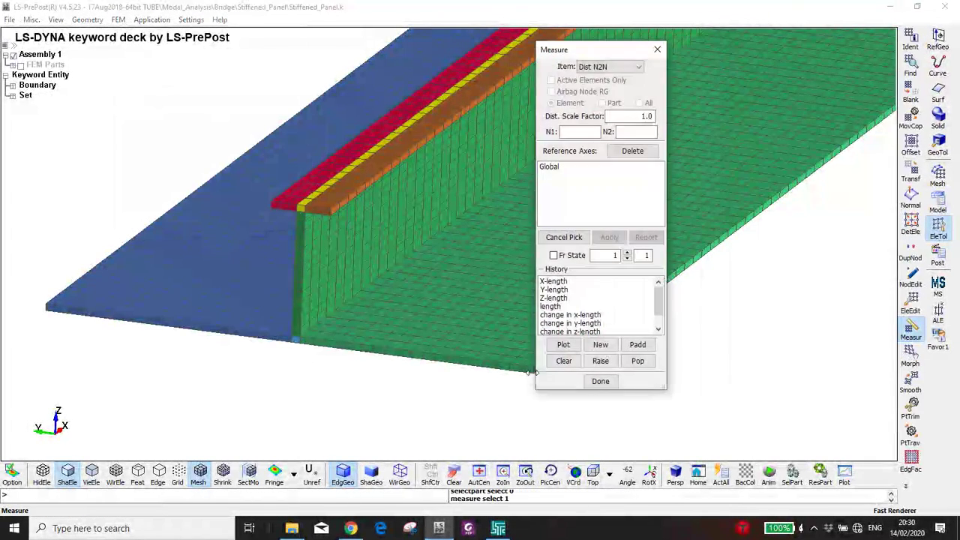
left_click(539, 371)
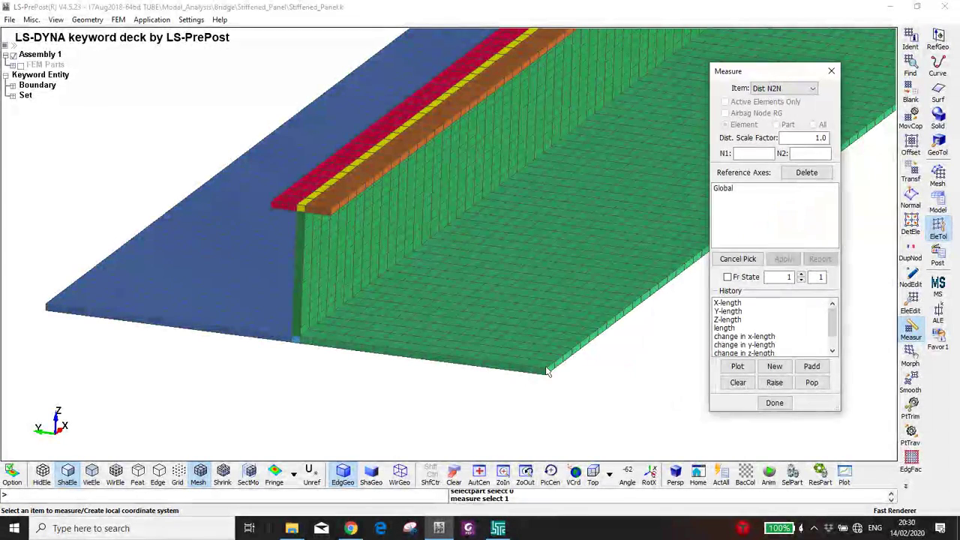
left_click(46, 307)
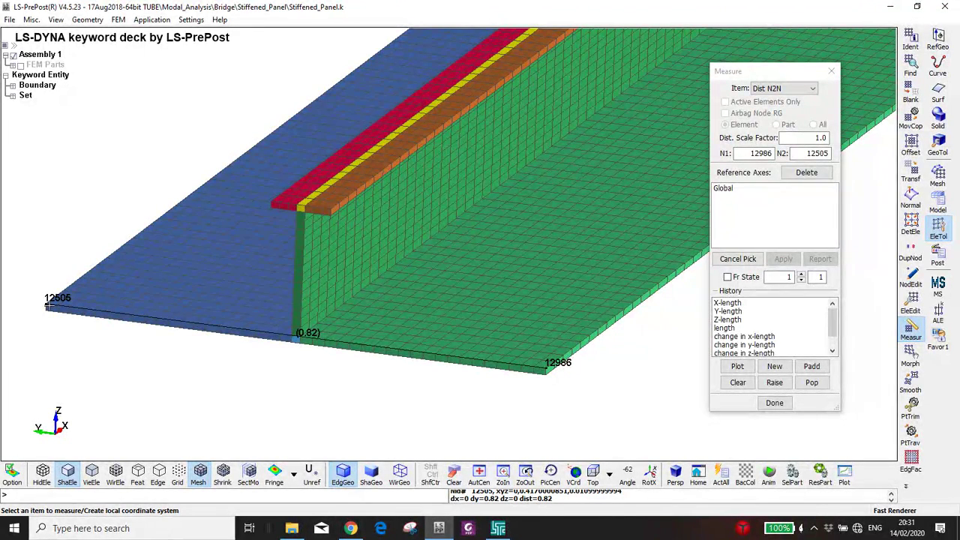
left_click(371, 472)
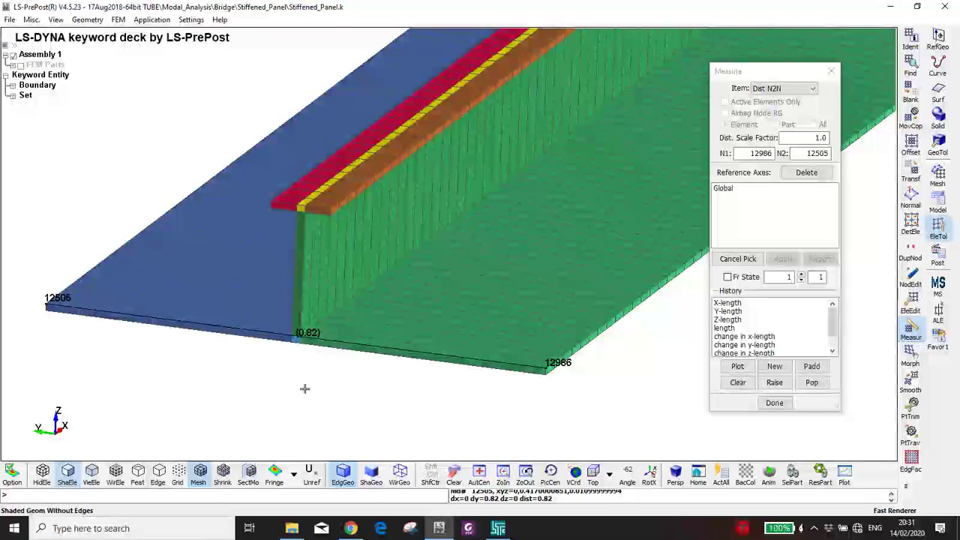
Step: Switch to the browser and examine the stiffened-panel paper's Fig. 2 and its listed plate and stiffener geometric properties
left_click(348, 528)
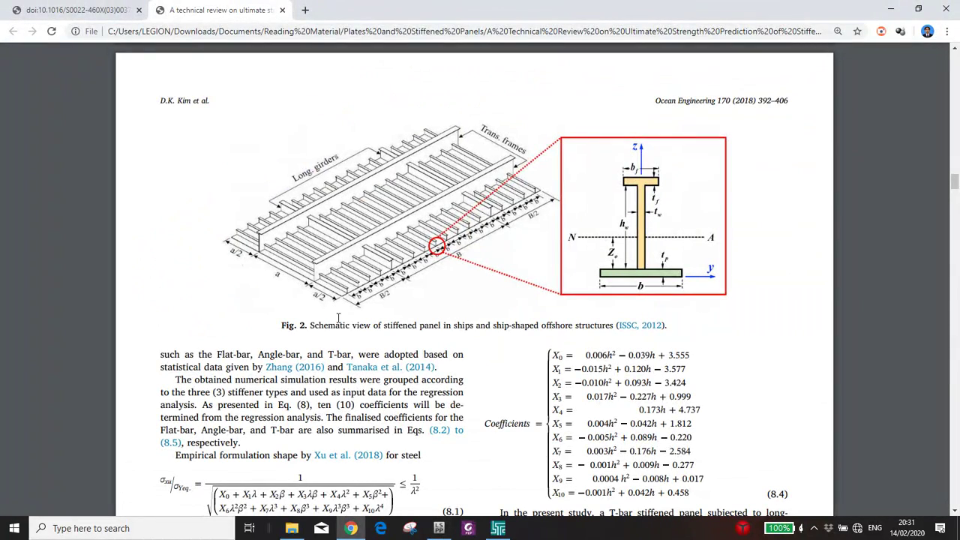
scroll(354, 298, "down", 4)
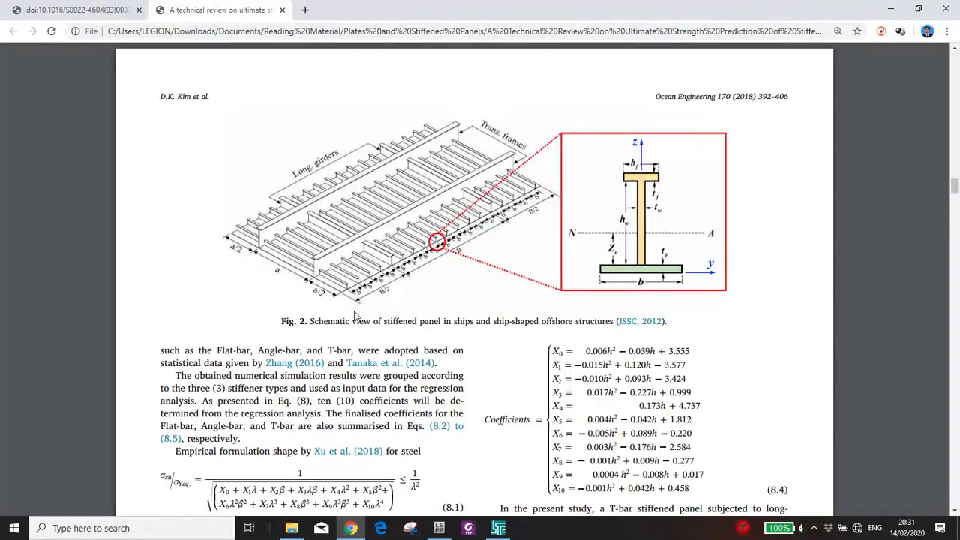
scroll(359, 241, "up", 3)
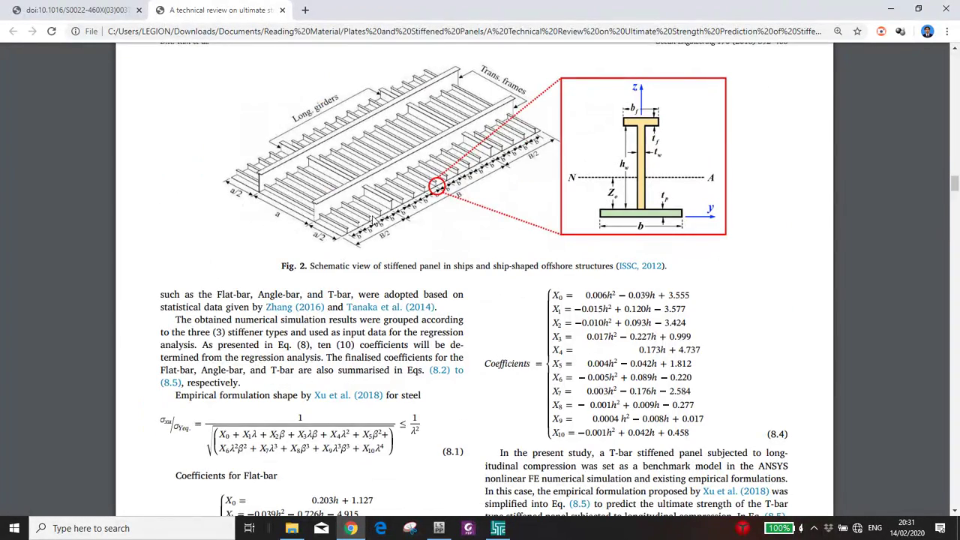
scroll(328, 255, "up", 10)
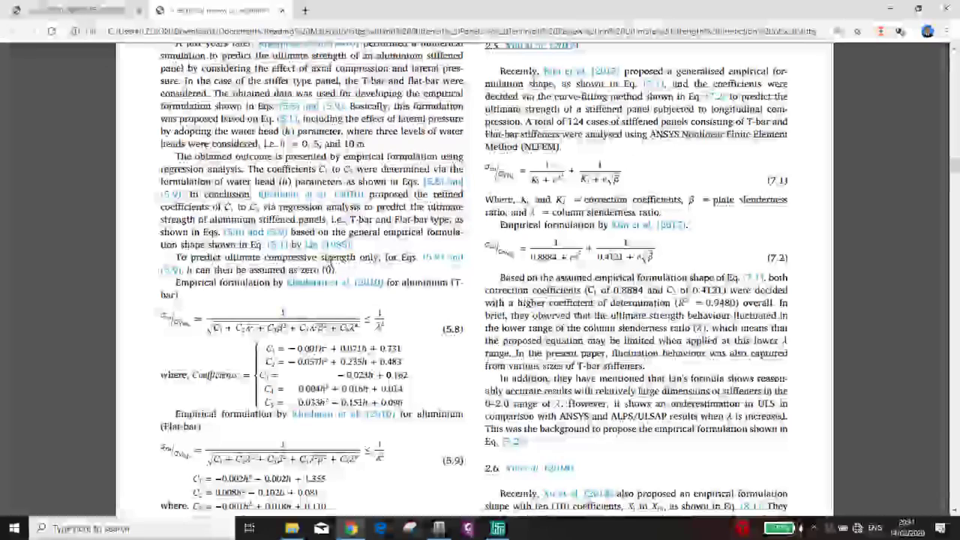
scroll(329, 262, "up", 3)
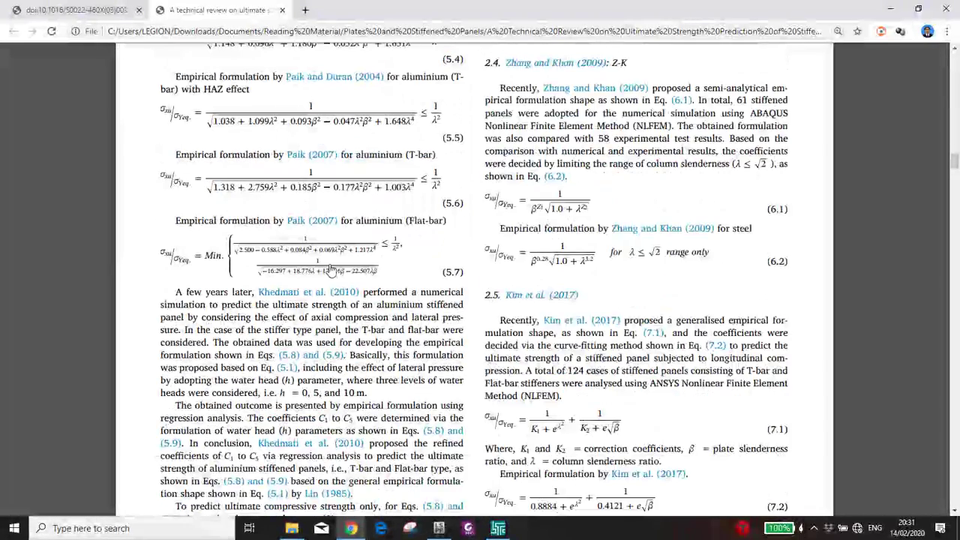
scroll(330, 272, "down", 15)
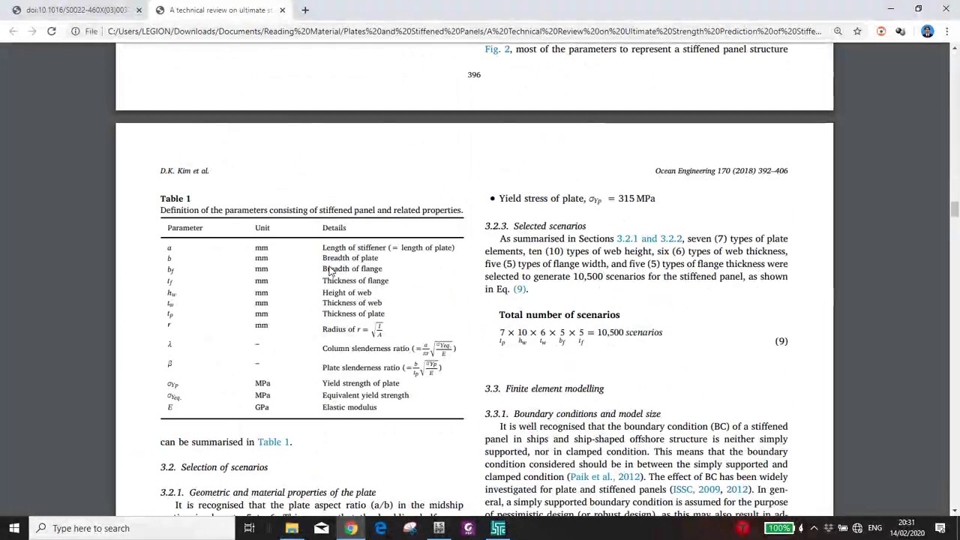
scroll(330, 272, "down", 7)
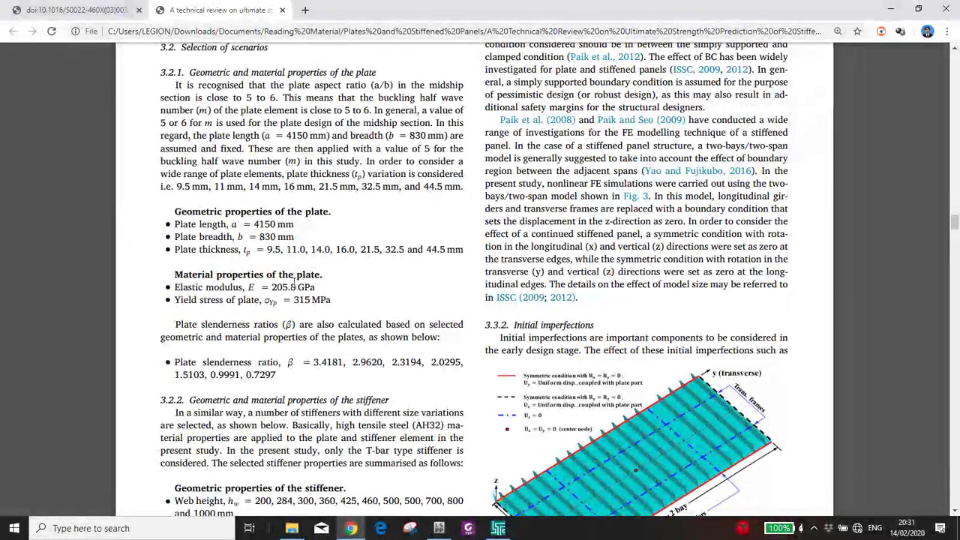
scroll(311, 249, "down", 2)
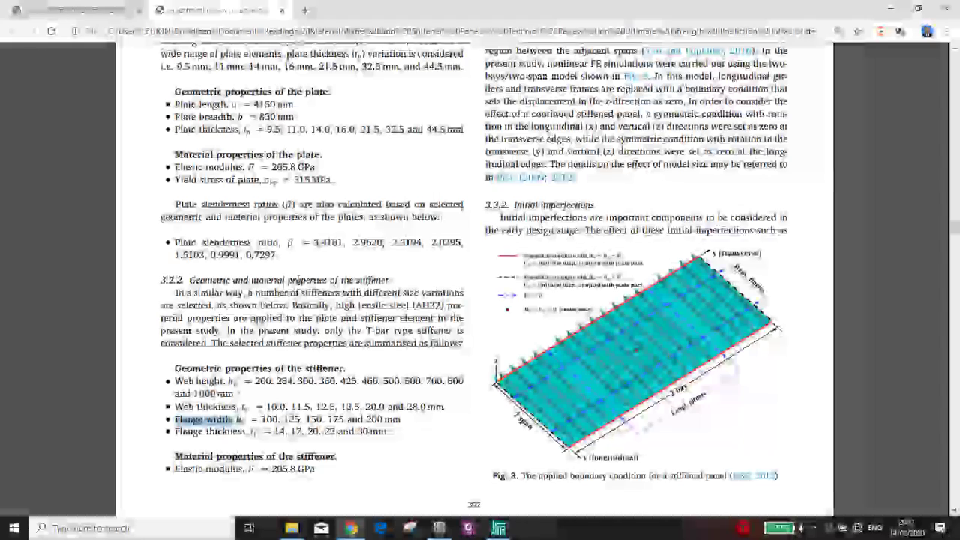
scroll(297, 279, "up", 19)
scroll(308, 283, "up", 6)
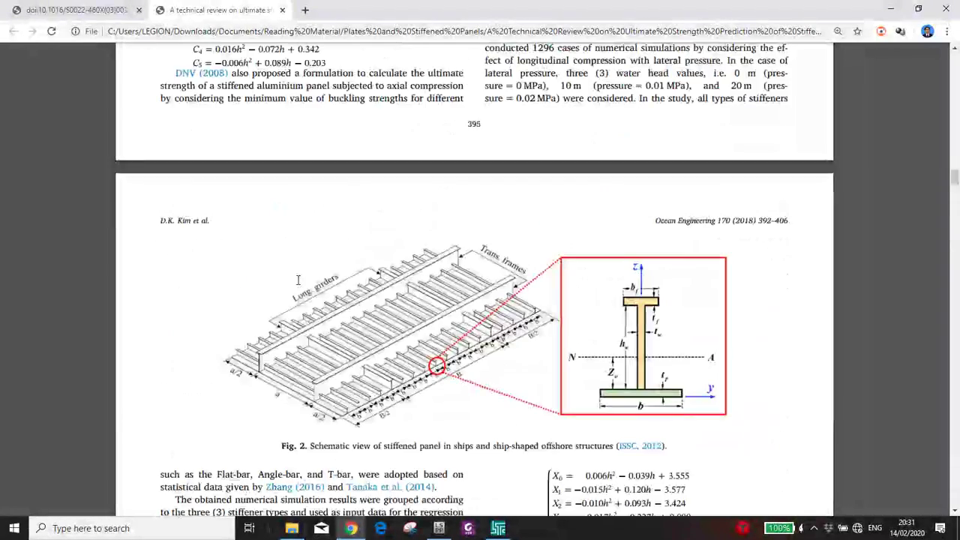
scroll(330, 291, "down", 1)
scroll(356, 298, "down", 1)
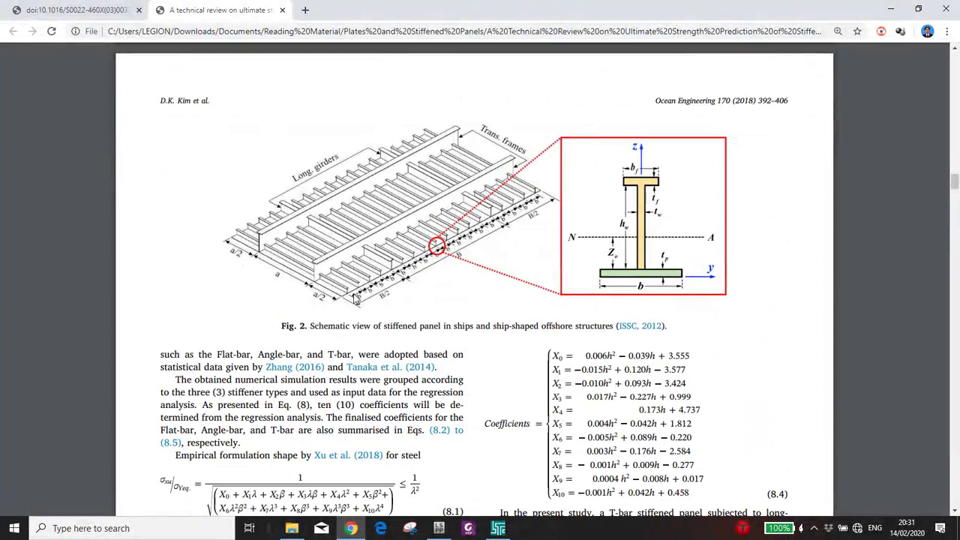
Step: Return to LS-PrePost and clear the plate-width measurement
left_click(439, 527)
scroll(457, 382, "down", 2)
scroll(377, 366, "up", 2)
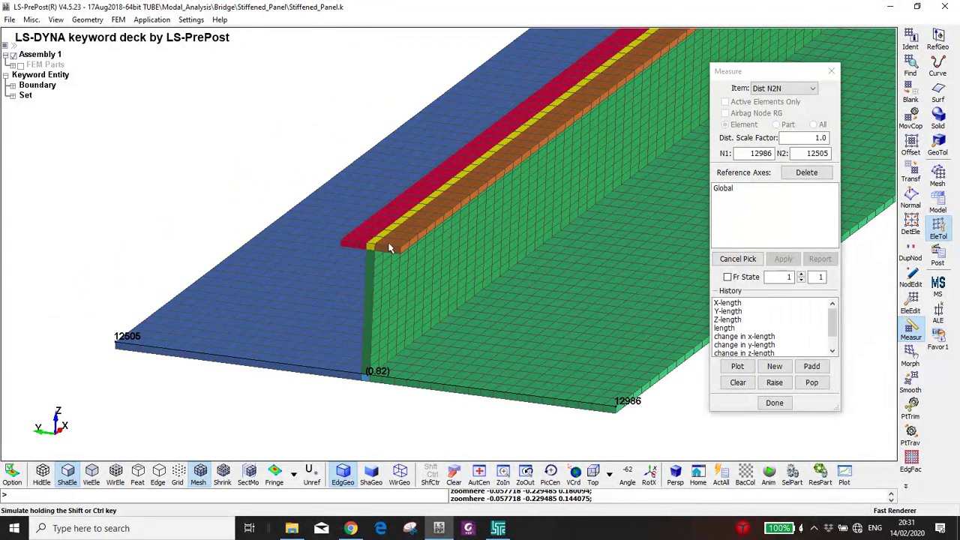
left_click(912, 334)
left_click(738, 384)
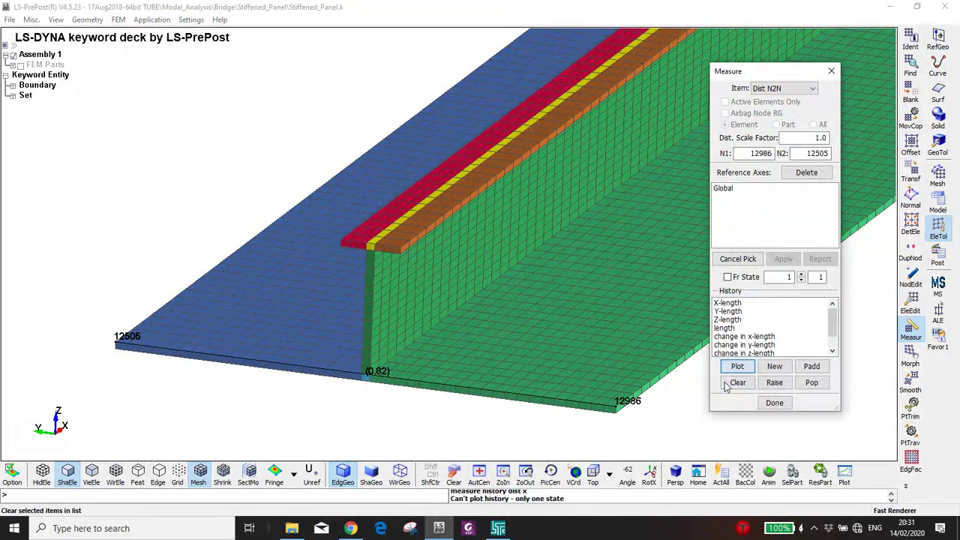
left_click(737, 382)
Step: Measure the node-to-node distance from the green plate's outer front corner to the far edge of the base strip under the web
scroll(598, 400, "up", 2)
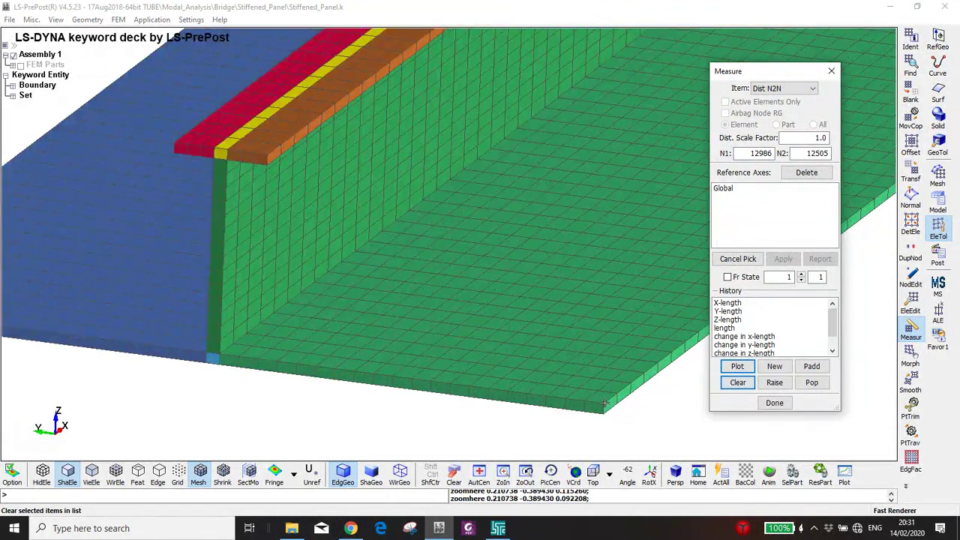
left_click(603, 402)
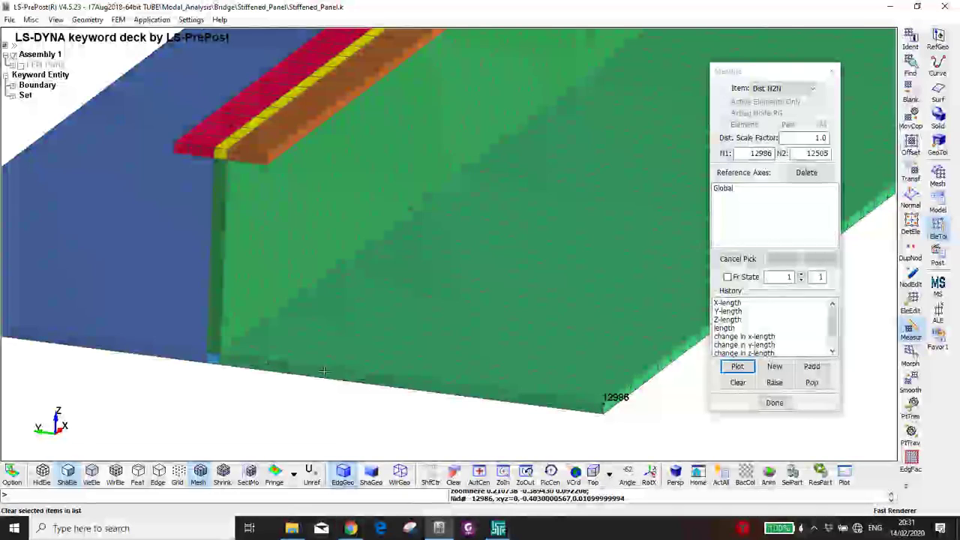
left_click(210, 358)
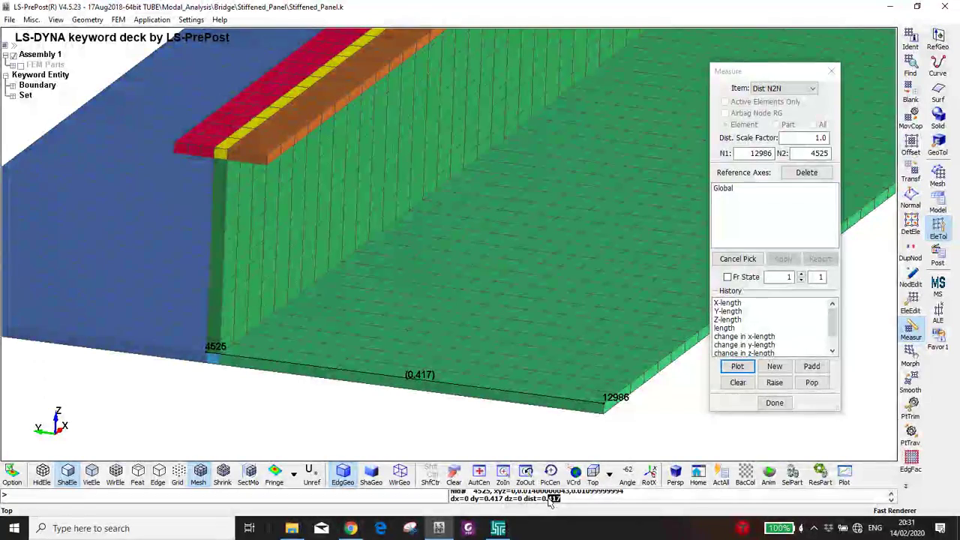
Step: Set up a node translation along the Y direction with a distance of 0.417
left_click(491, 358)
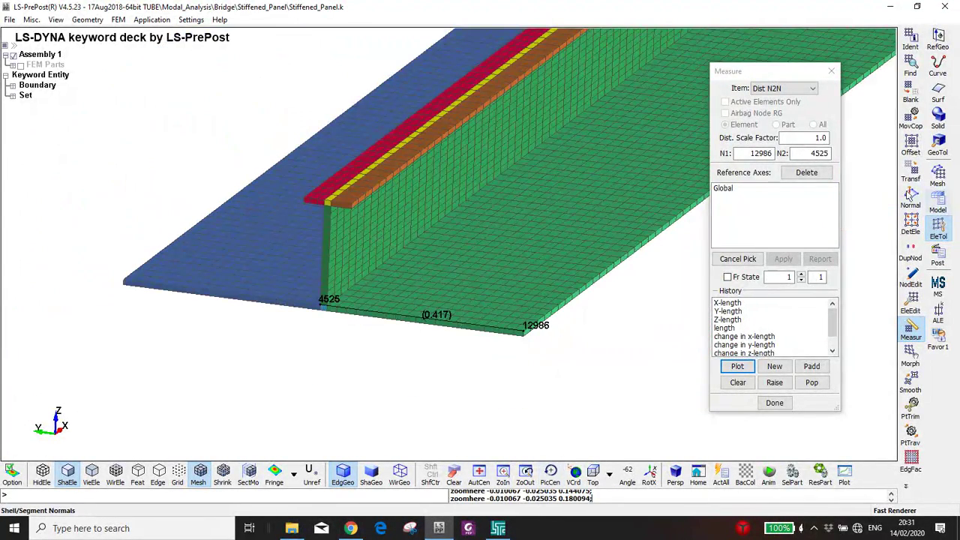
left_click(911, 173)
left_click(753, 188)
left_click(754, 209)
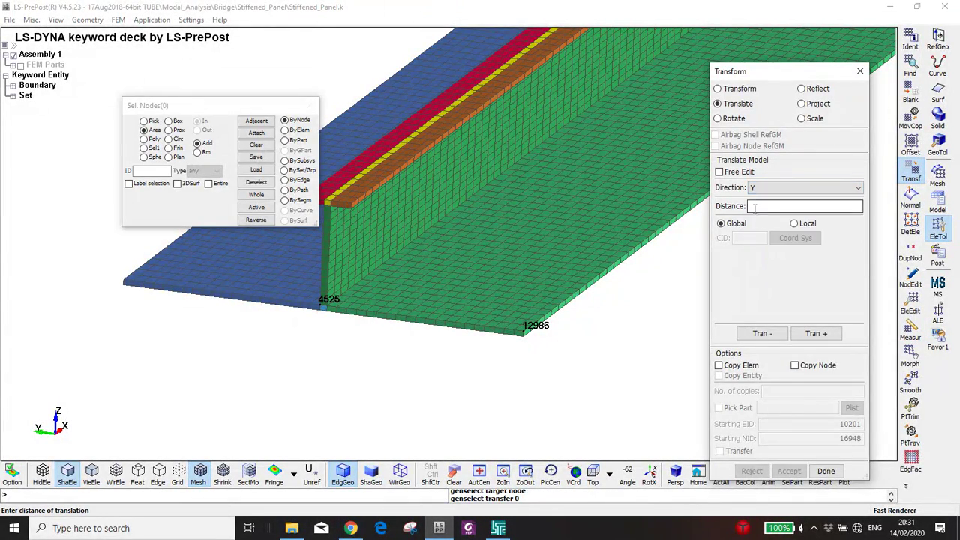
type("0.417")
Step: Copy the T-stiffener's base strip, web and flange parts 0.417 in the negative Y direction and accept the new elements
left_click(285, 140)
scroll(349, 290, "up", 3)
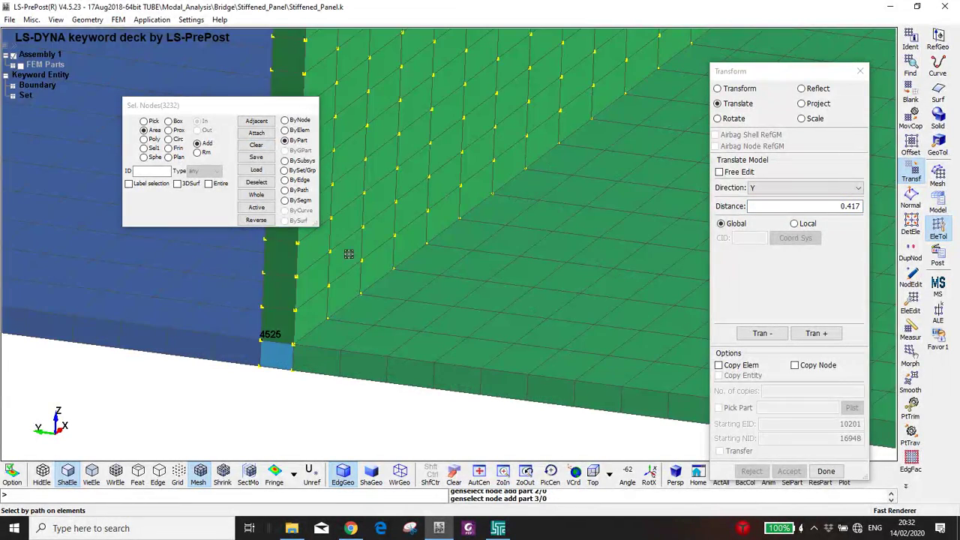
scroll(349, 254, "down", 2)
left_click(375, 98)
left_click(345, 100)
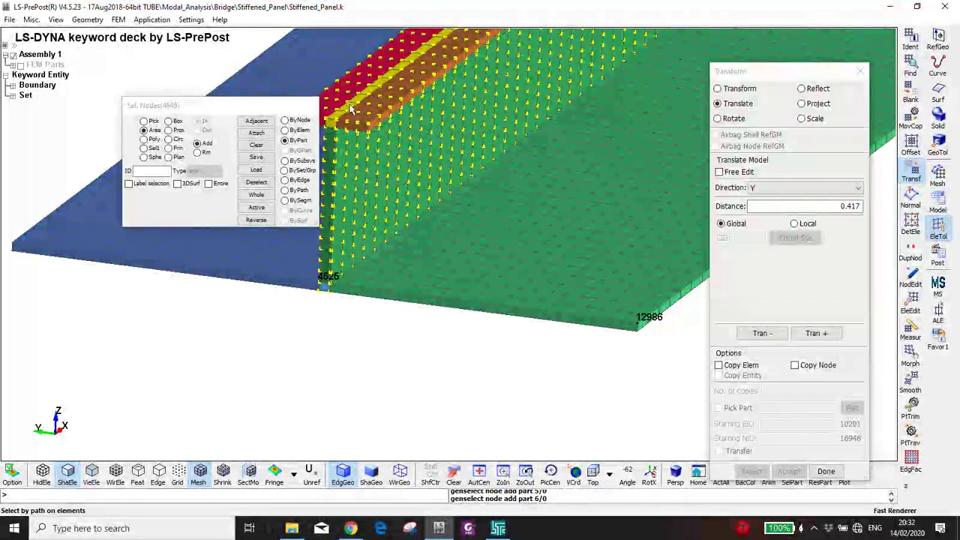
scroll(384, 155, "down", 4)
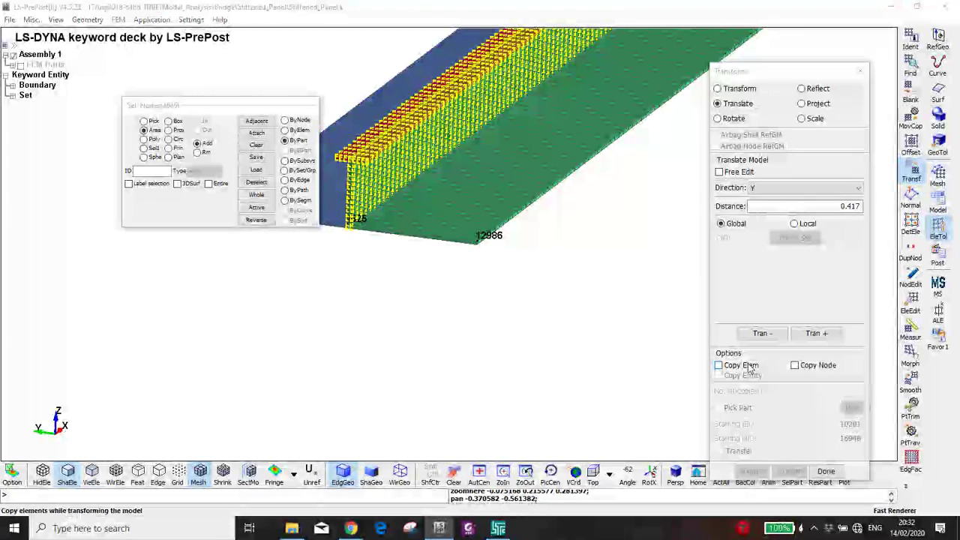
left_click(720, 365)
left_click(759, 332)
scroll(463, 199, "up", 3)
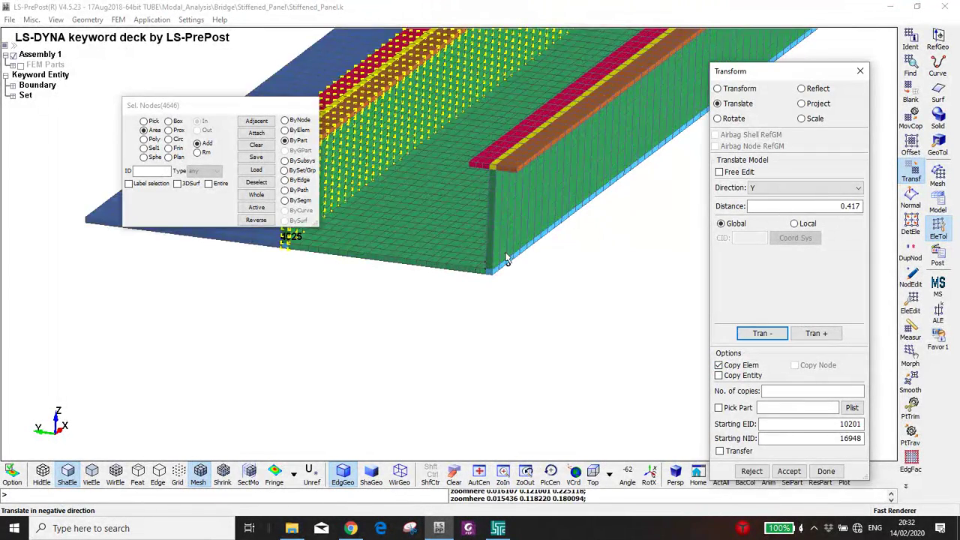
scroll(504, 258, "down", 2)
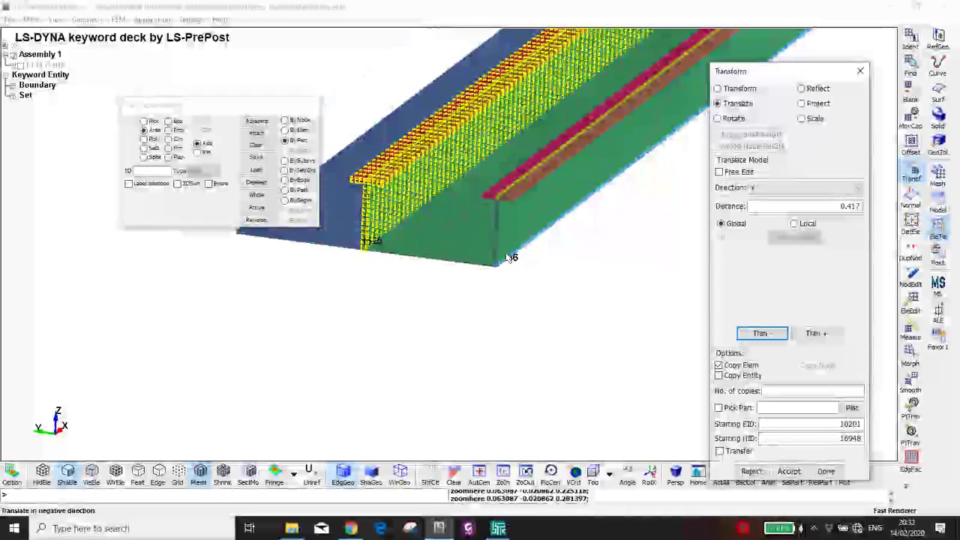
left_click(788, 470)
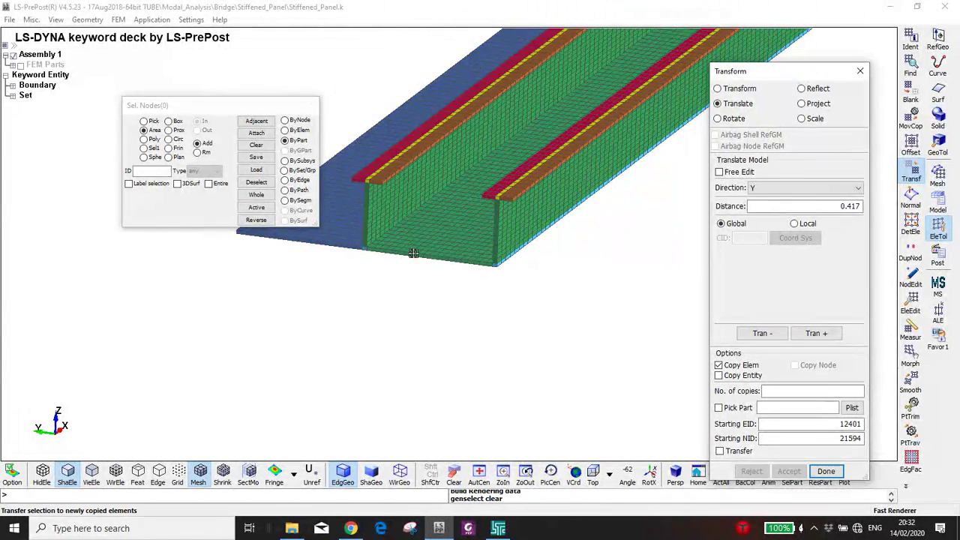
Step: Copy the green plate bay together with the second stiffener's elements 0.417 in the negative Y direction and accept the result
scroll(443, 261, "down", 3)
left_click_drag(442, 261, 524, 257, "ctrl")
scroll(524, 257, "up", 5)
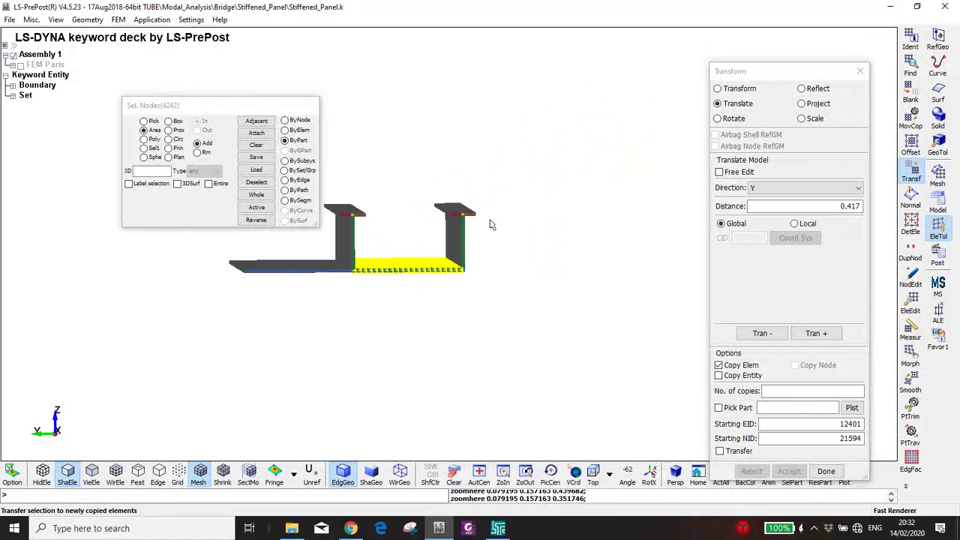
left_click(296, 130)
left_click_drag(513, 148, 389, 344)
left_click_drag(597, 278, 510, 330, "shift")
scroll(621, 332, "up", 2)
left_click(761, 333)
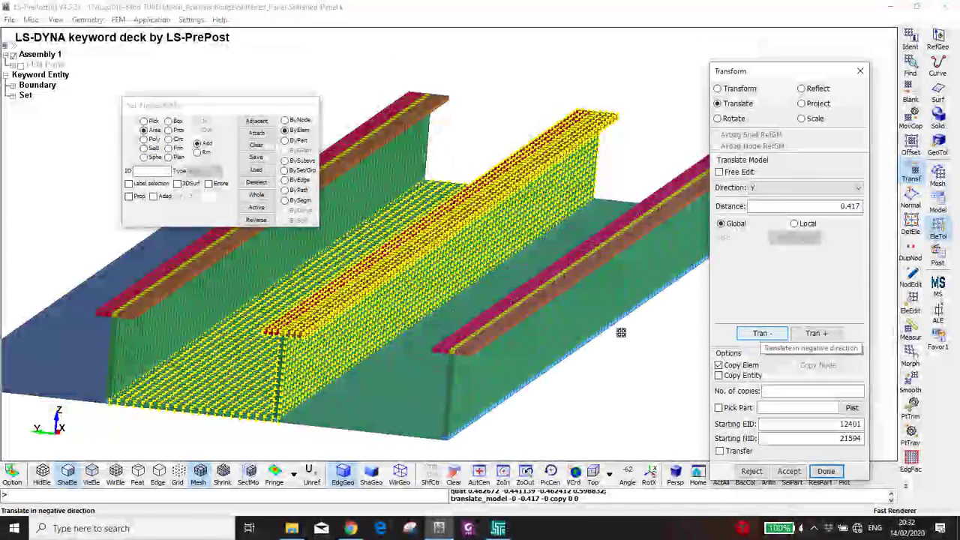
left_click(789, 471)
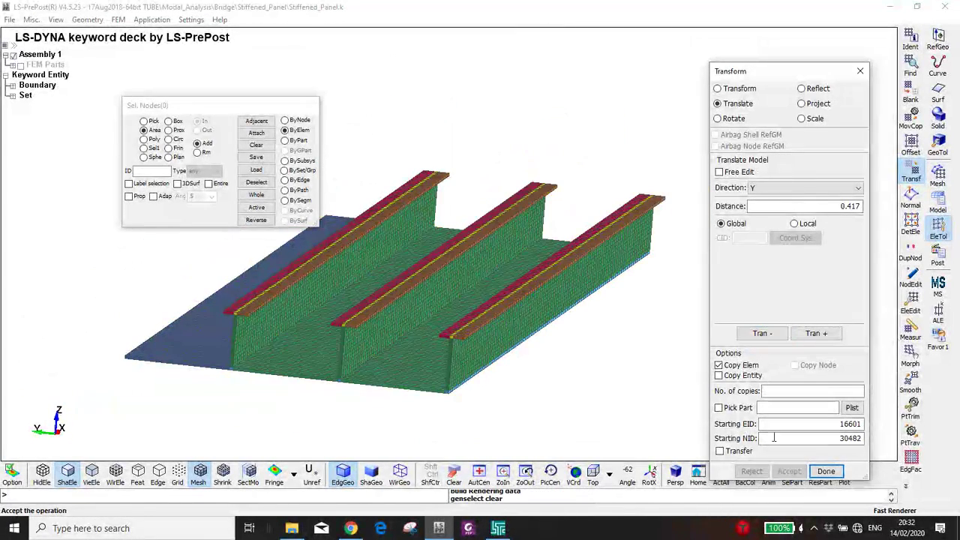
Step: Switch to the browser and examine the stiffener arrangement at the panel edges in the paper's Fig. 2
scroll(389, 422, "down", 1)
left_click_drag(403, 382, 494, 299, "ctrl")
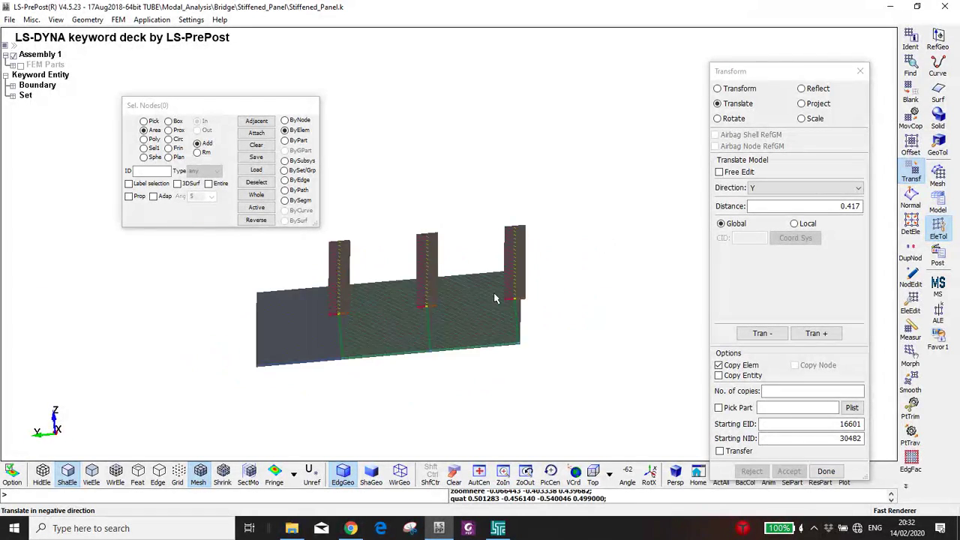
scroll(495, 304, "up", 2)
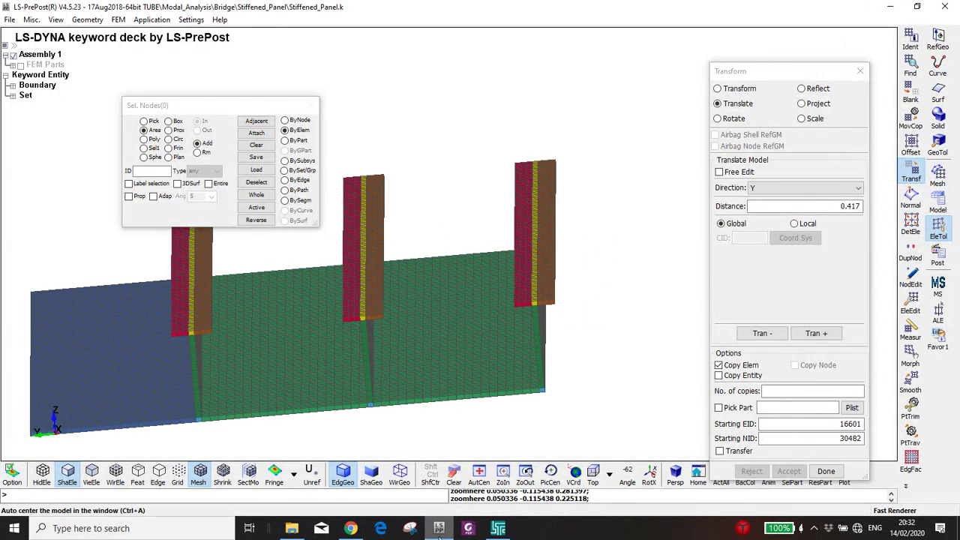
left_click(438, 528)
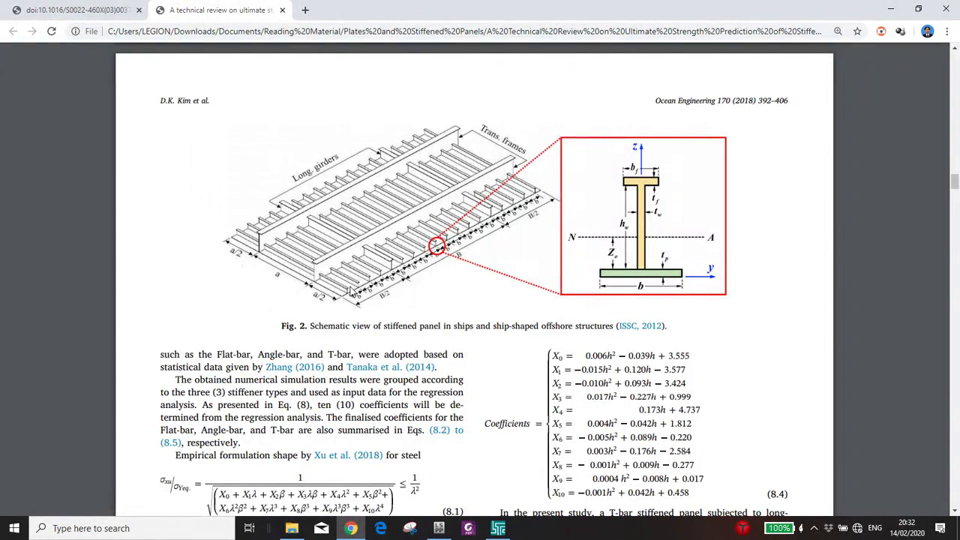
scroll(350, 292, "up", 4, "ctrl")
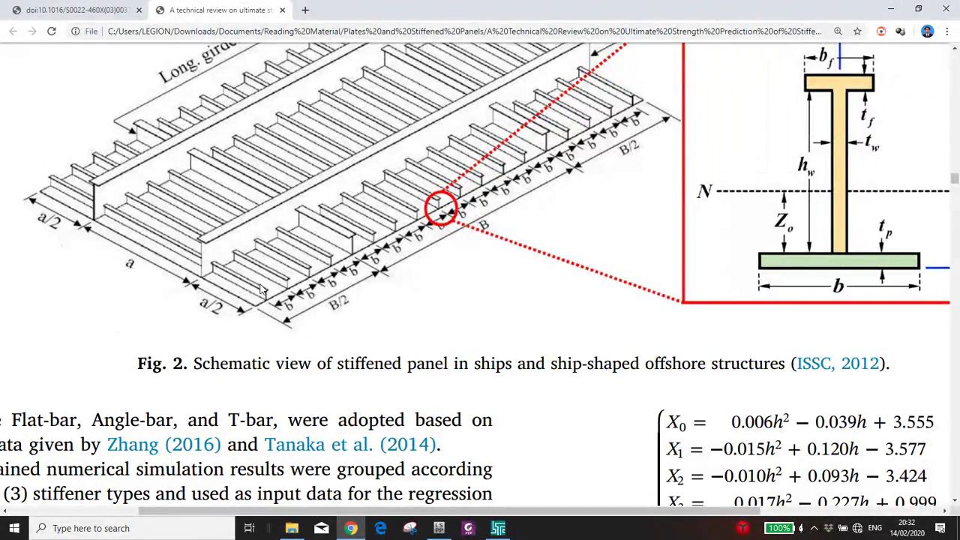
scroll(279, 305, "down", 4, "ctrl")
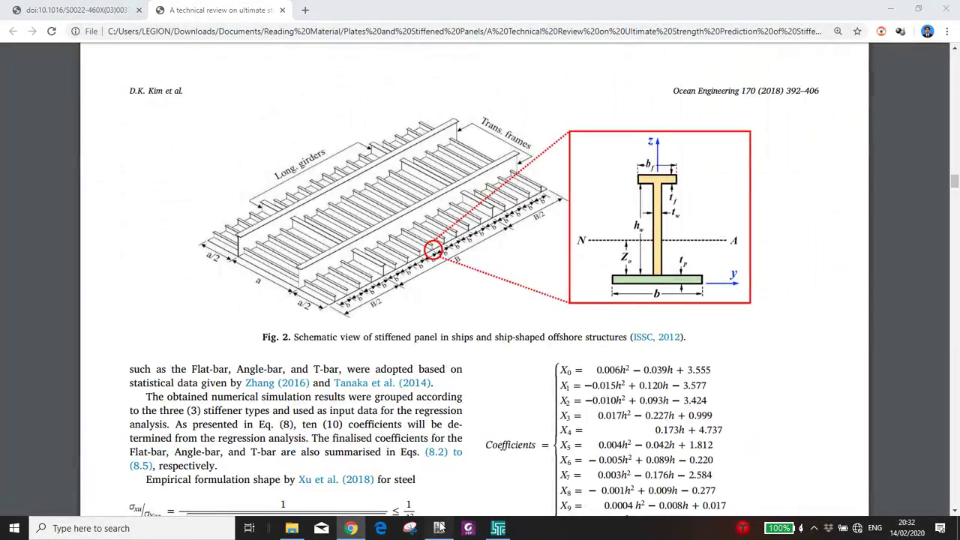
Step: Return to LS-PrePost and select by part the nodes of the green plate, the stiffener webs and the flanges
left_click(439, 527)
scroll(480, 404, "down", 2)
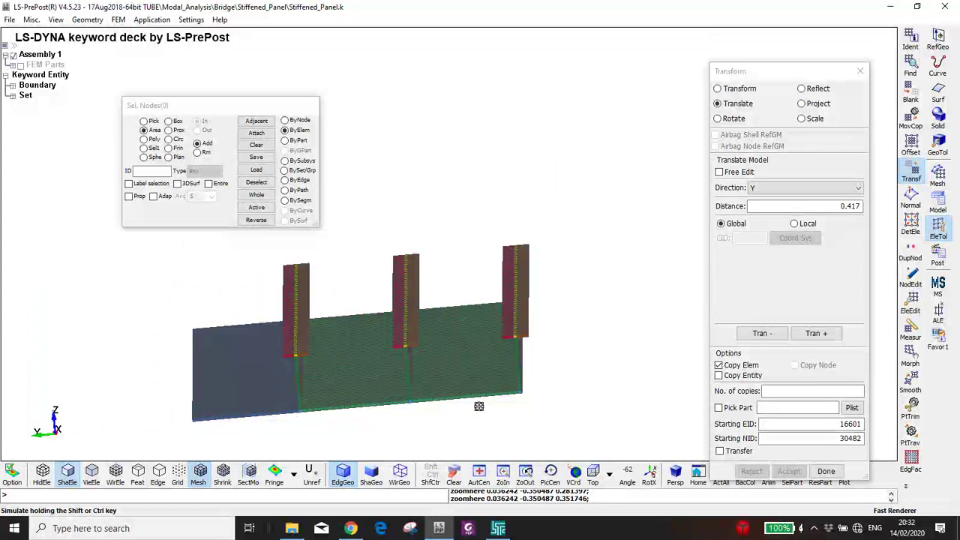
left_click(285, 140)
left_click(445, 366)
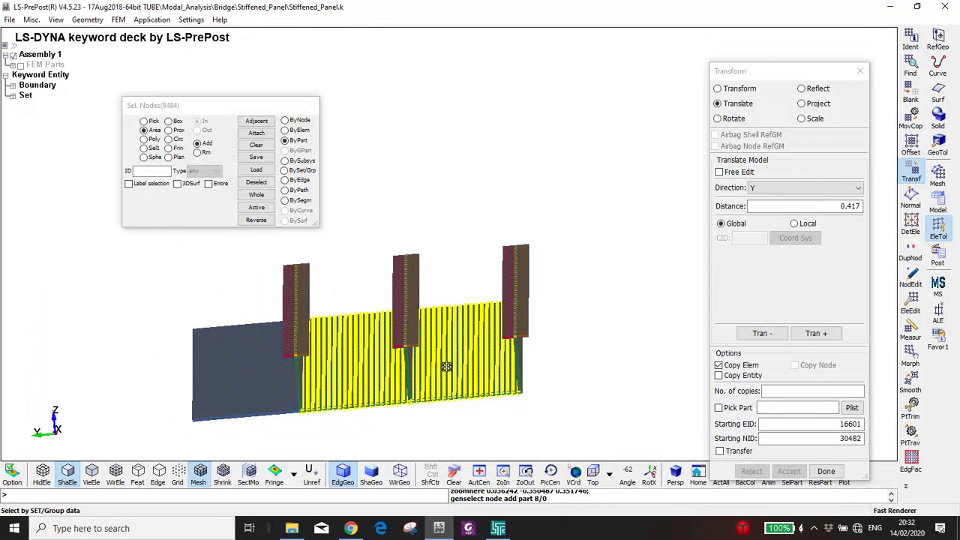
scroll(517, 374, "up", 3)
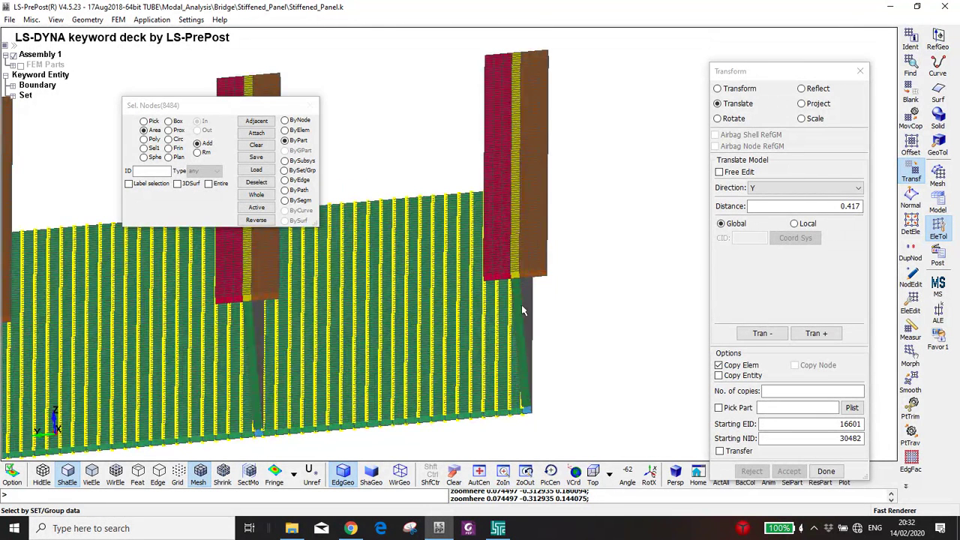
left_click(527, 249)
left_click(519, 319)
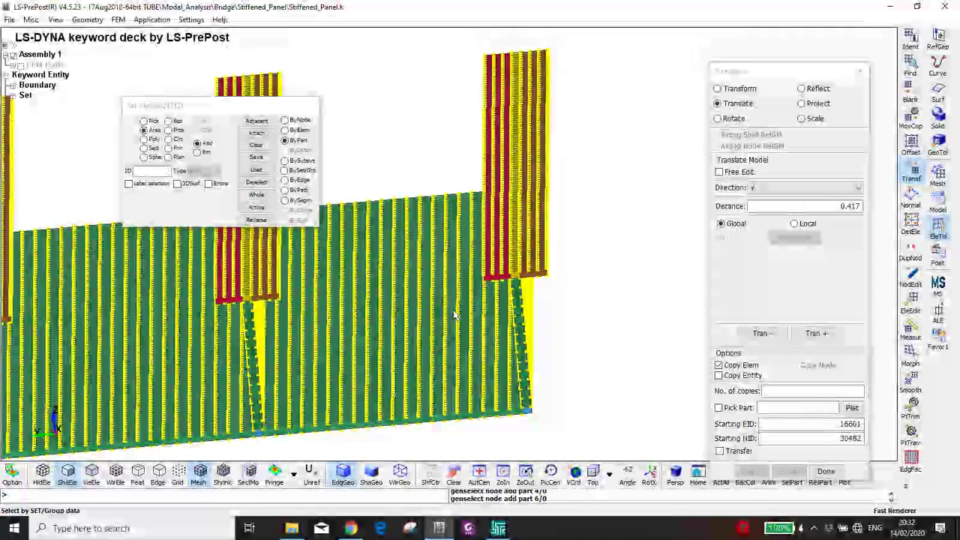
Step: In the front view, deselect the nodes of the first two stiffeners and the bay between them, keeping the bay and stiffener farthest from the blue plate
scroll(454, 314, "down", 2)
left_click_drag(341, 218, 439, 280, "ctrl")
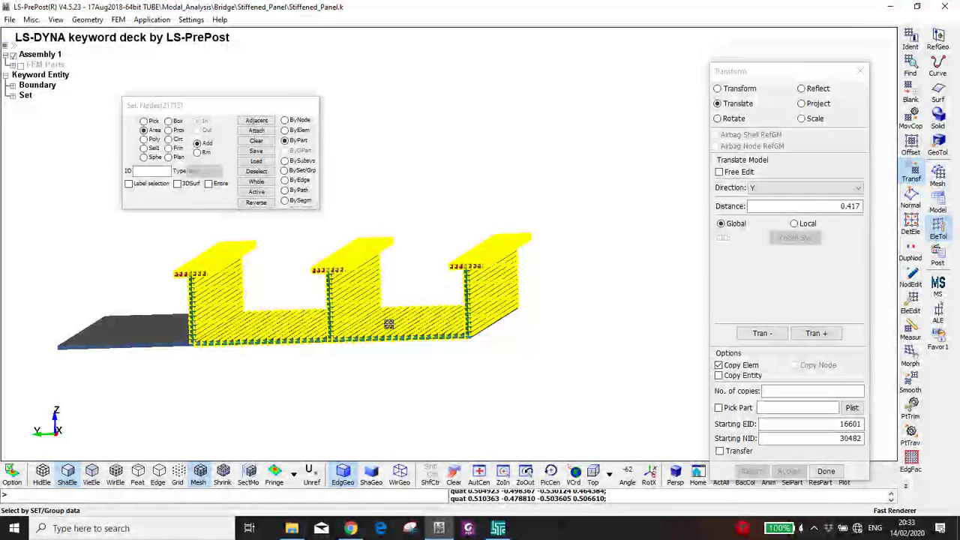
left_click(611, 471)
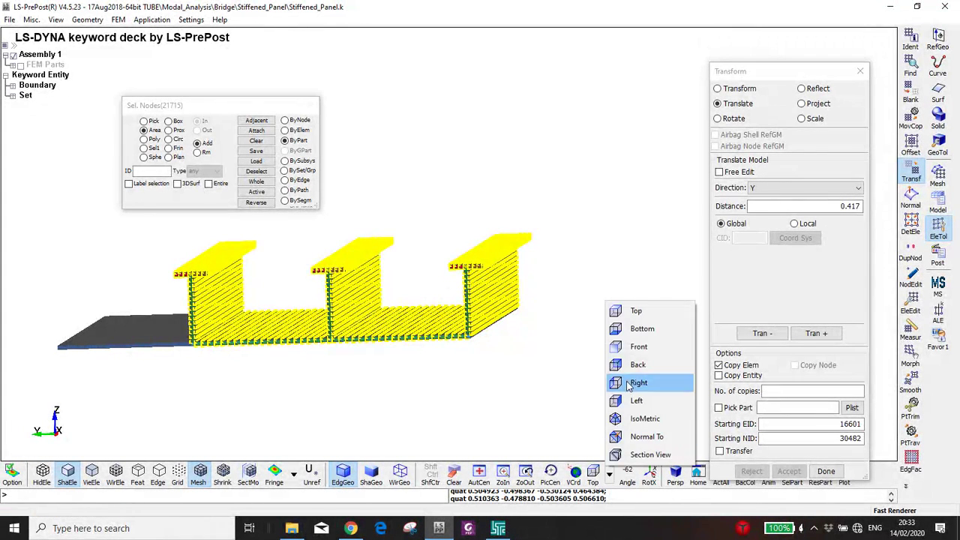
left_click(630, 351)
scroll(358, 259, "up", 2)
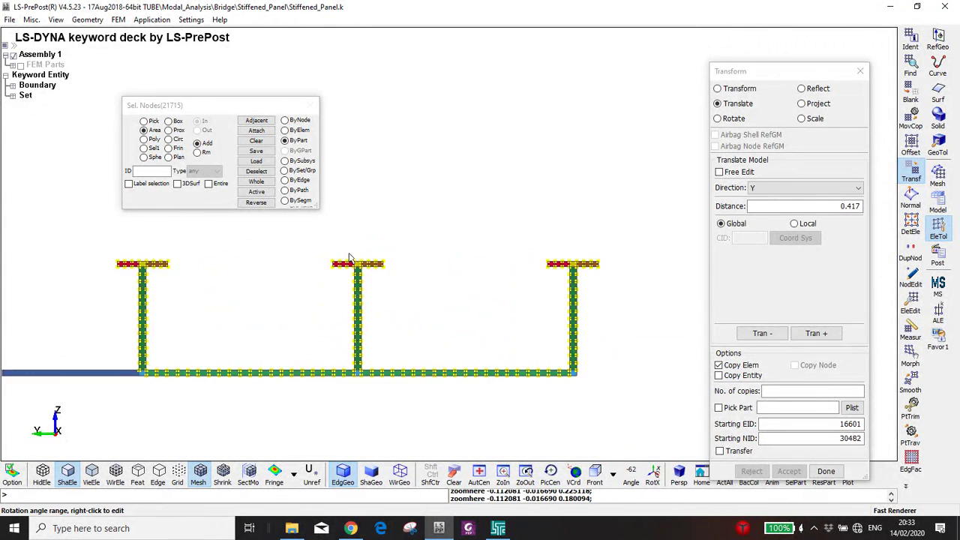
left_click(285, 121)
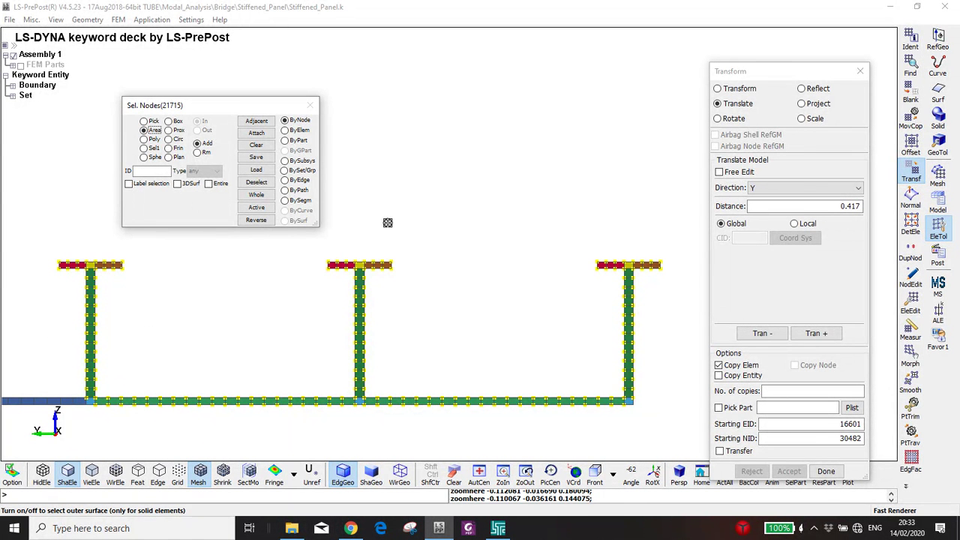
right_click_drag(417, 225, 67, 373)
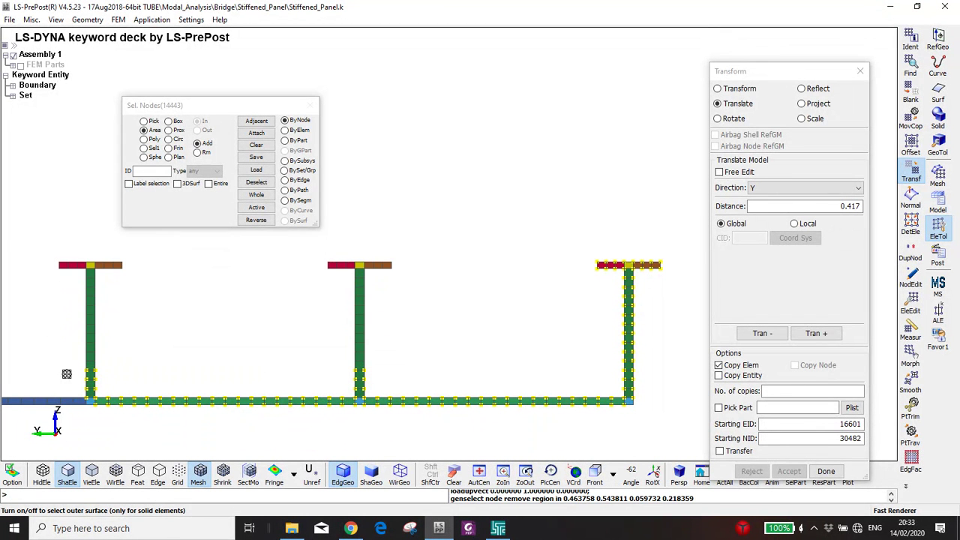
right_click_drag(51, 436, 395, 354)
scroll(379, 349, "up", 5)
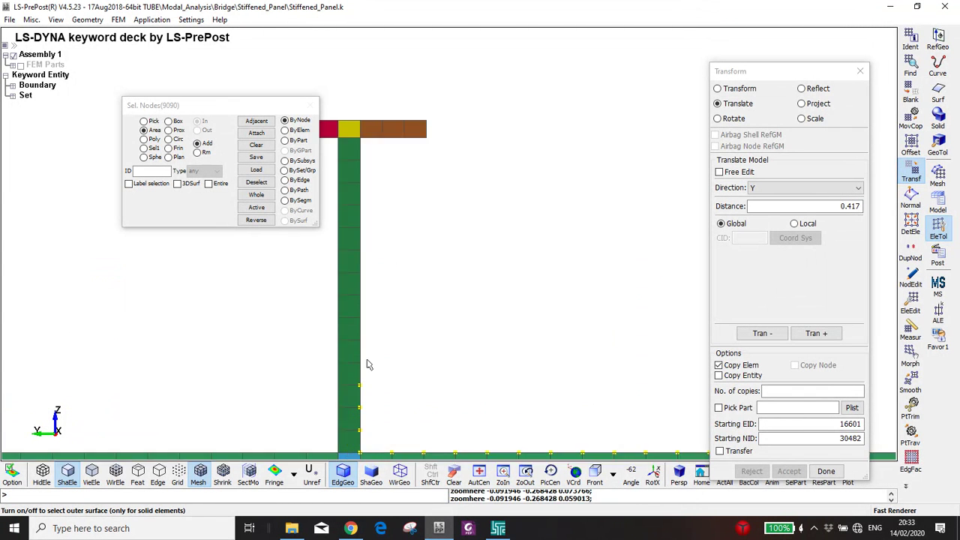
right_click_drag(429, 244, 355, 374)
scroll(377, 352, "down", 5)
scroll(377, 352, "down", 1)
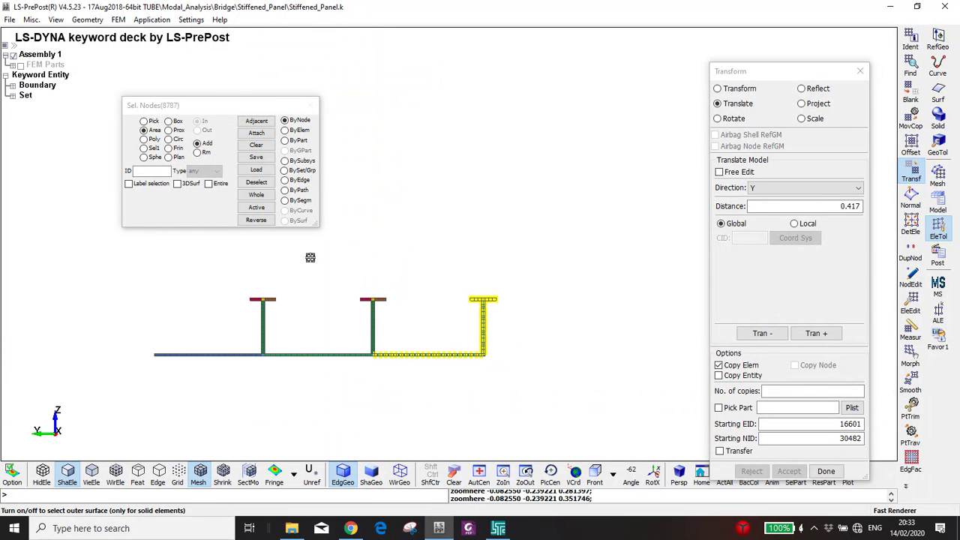
left_click(762, 334)
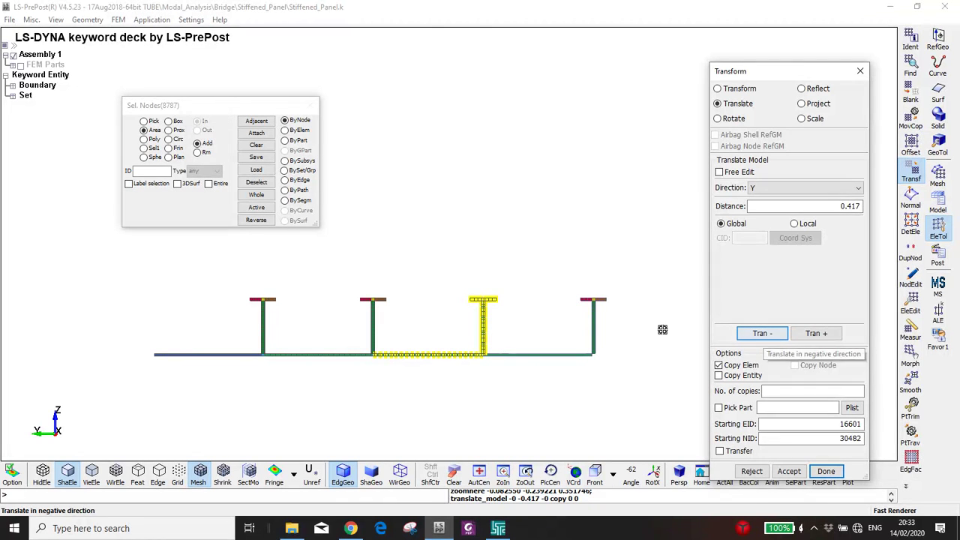
scroll(483, 365, "up", 2)
scroll(505, 368, "up", 2)
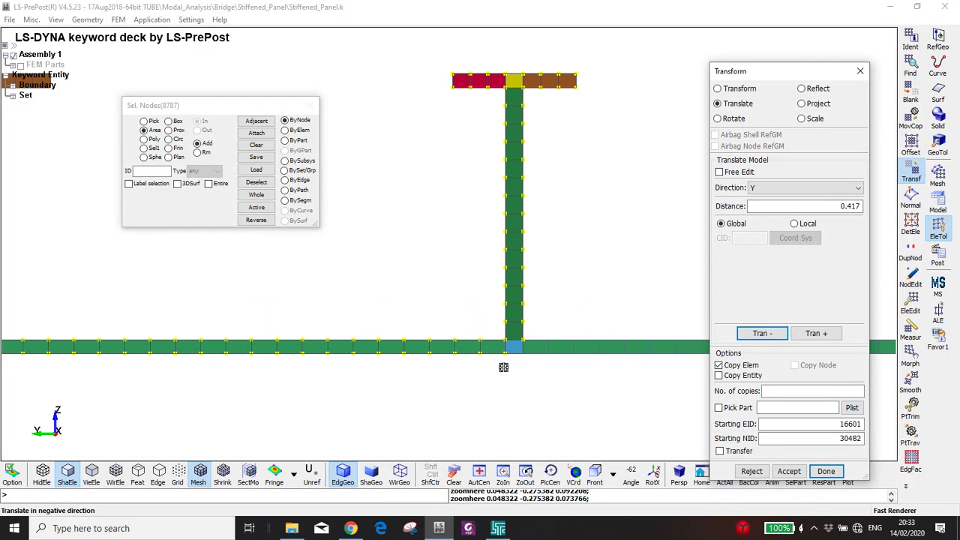
scroll(569, 336, "down", 2)
left_click(752, 470)
Step: Copy the last plate bay and its stiffener, including the base strip, 0.417 in the negative Y direction and accept it
left_click(762, 333)
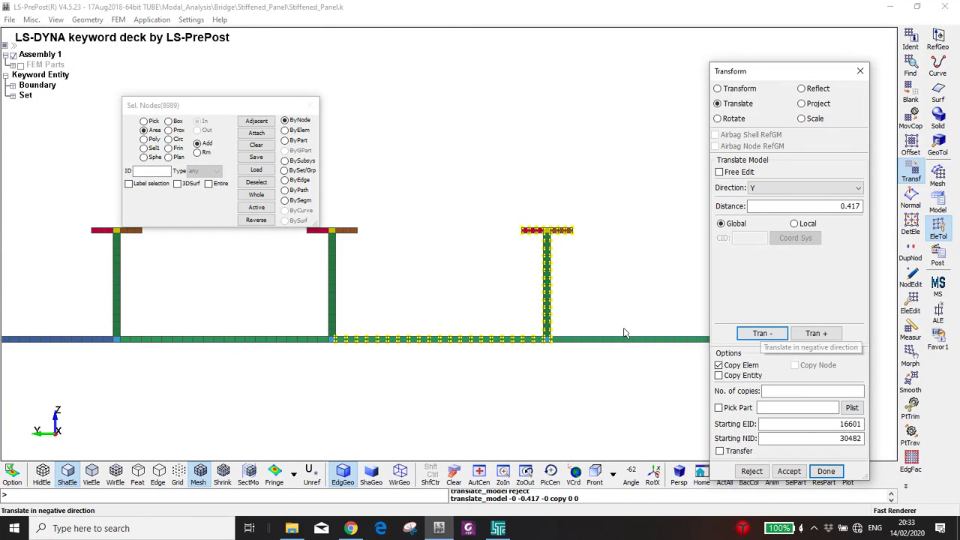
middle_click_drag(623, 333, 449, 345)
scroll(450, 345, "down", 1)
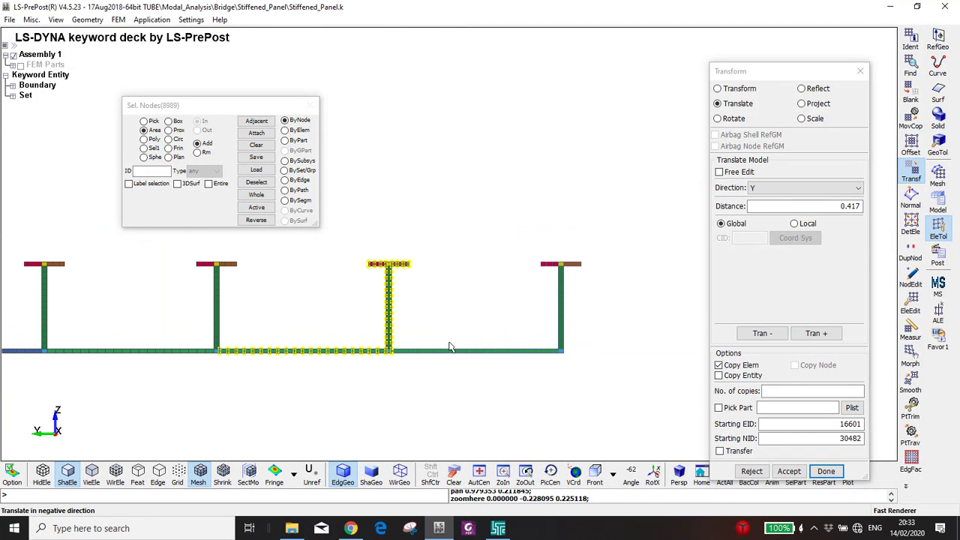
left_click(789, 473)
Step: Select the nodes of the plate bay between the last two stiffeners, copy its elements 0.417 in negative Y and accept
scroll(513, 357, "up", 1)
scroll(513, 357, "down", 1)
scroll(513, 358, "up", 2)
left_click_drag(275, 373, 606, 344)
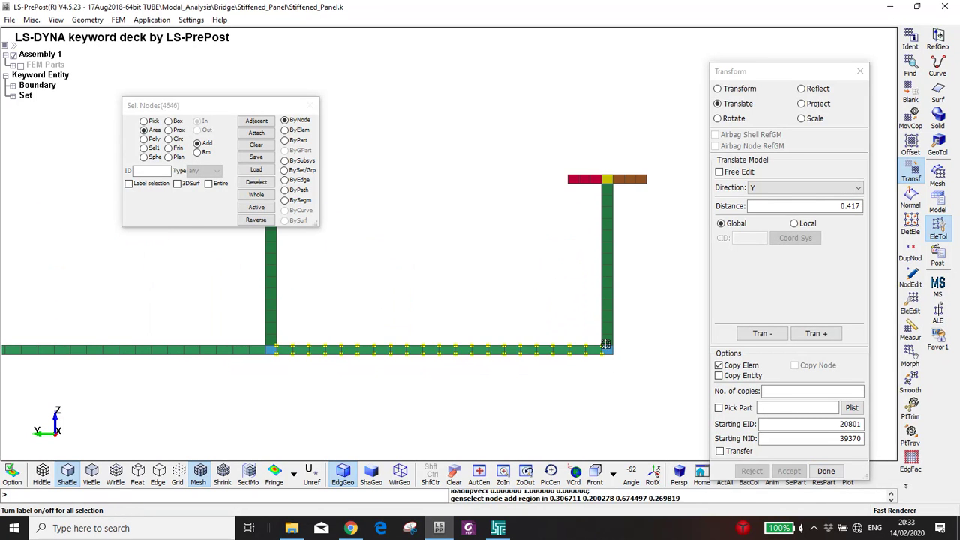
left_click(751, 335)
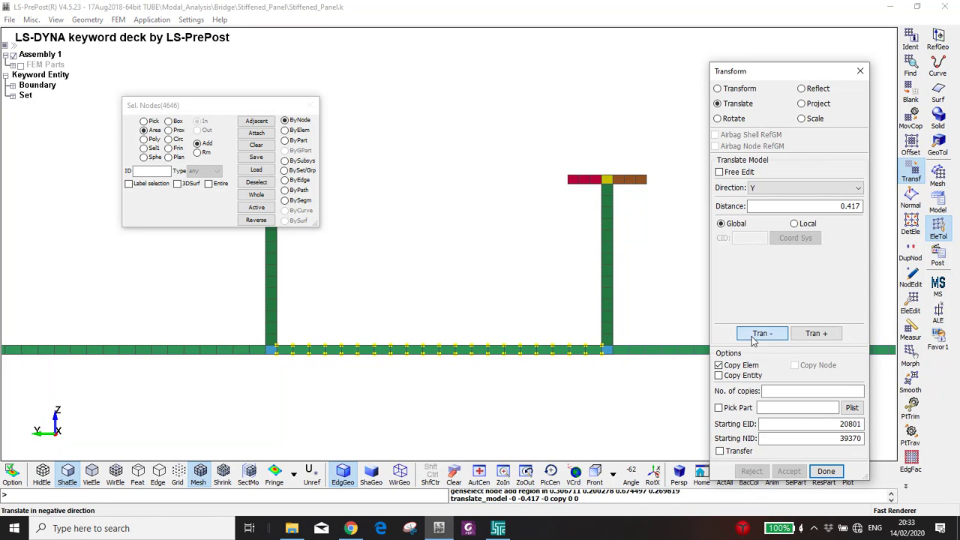
left_click(750, 336)
scroll(636, 344, "down", 2)
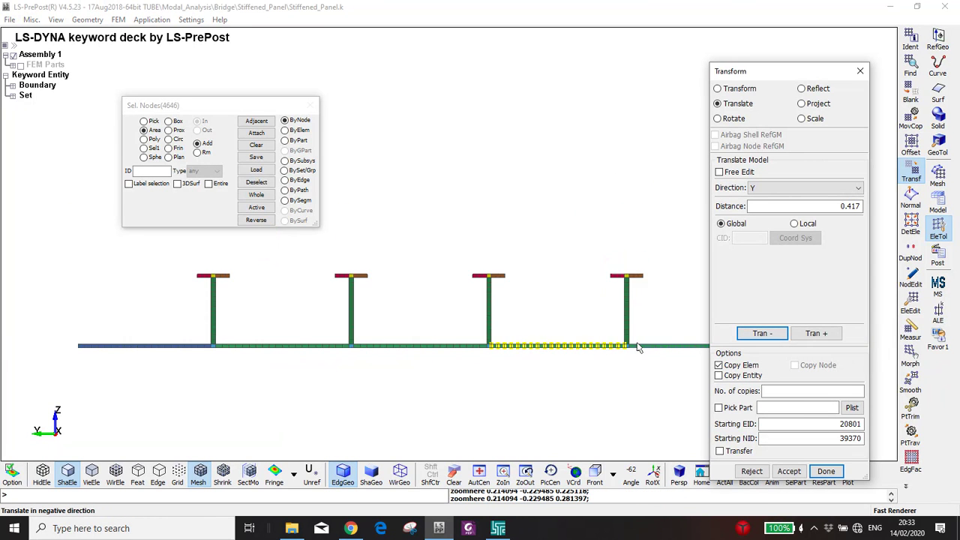
left_click(788, 471)
scroll(546, 337, "down", 2)
left_click_drag(468, 283, 535, 341, "ctrl")
scroll(535, 339, "down", 1)
middle_click_drag(535, 330, 528, 213, "ctrl")
left_click_drag(528, 214, 527, 200, "ctrl")
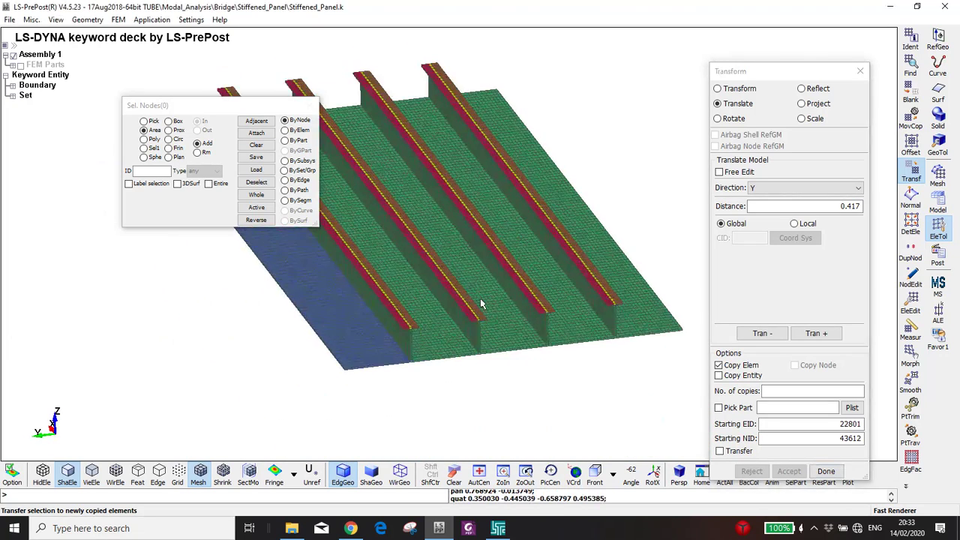
Step: Find the duplicate nodes in the stiffened panel mesh, merge them and accept the result
left_click_drag(480, 297, 534, 301, "ctrl")
scroll(535, 300, "up", 1)
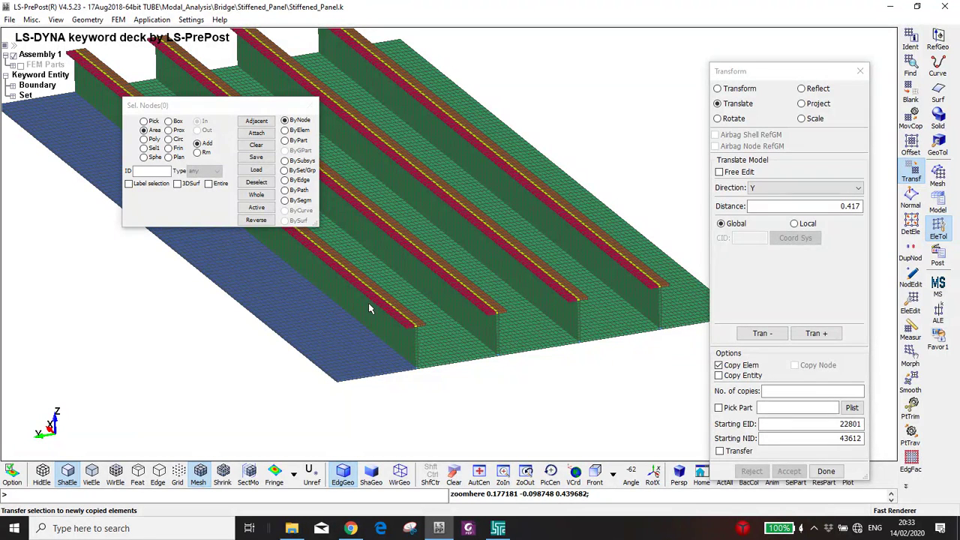
left_click(918, 255)
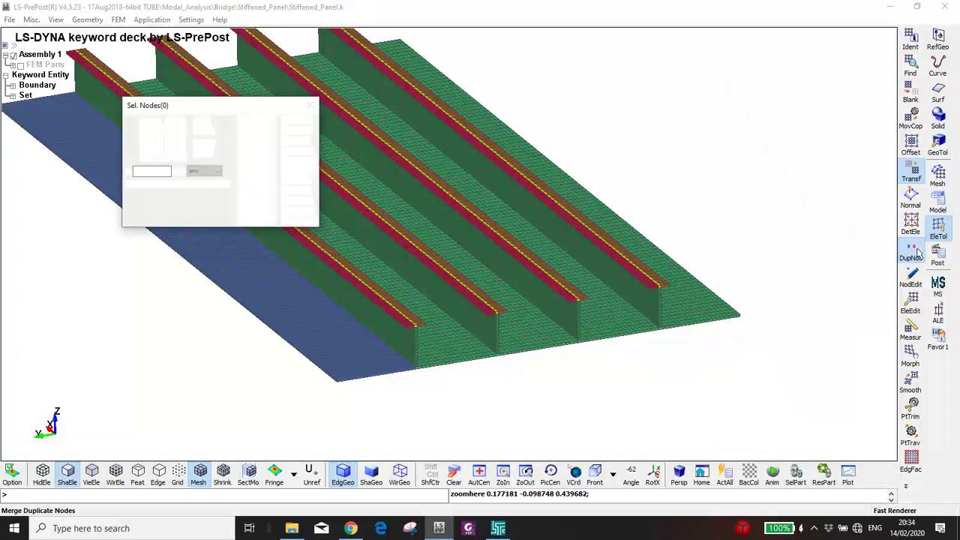
left_click(745, 149)
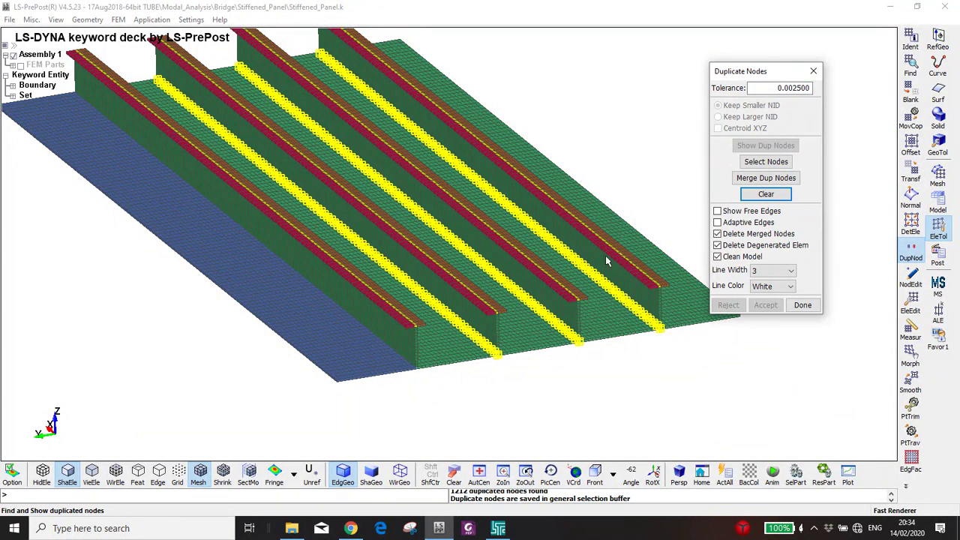
left_click(754, 180)
left_click(764, 306)
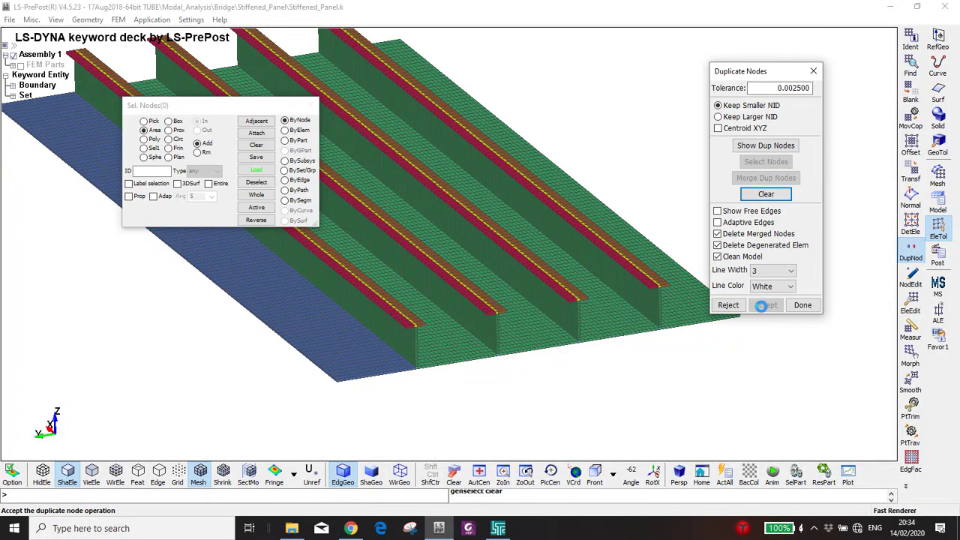
Step: Move all elements of the model into a new part with ID 10 named "Stiffened Panel" and accept it
left_click(908, 122)
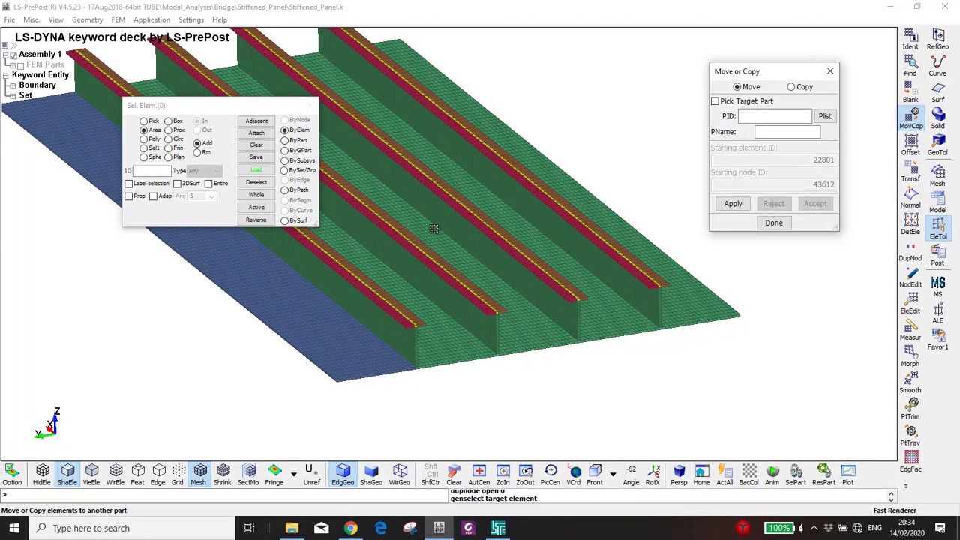
left_click(824, 117)
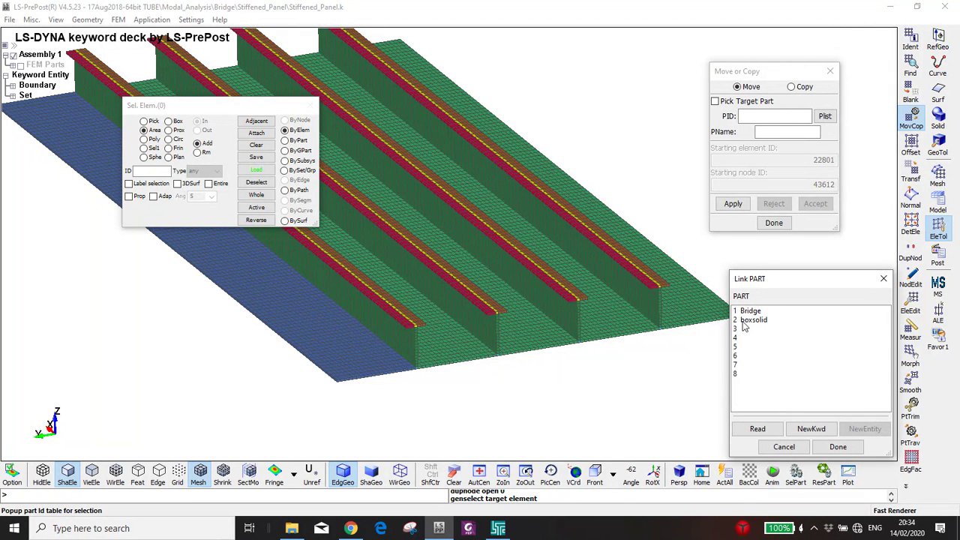
left_click(883, 279)
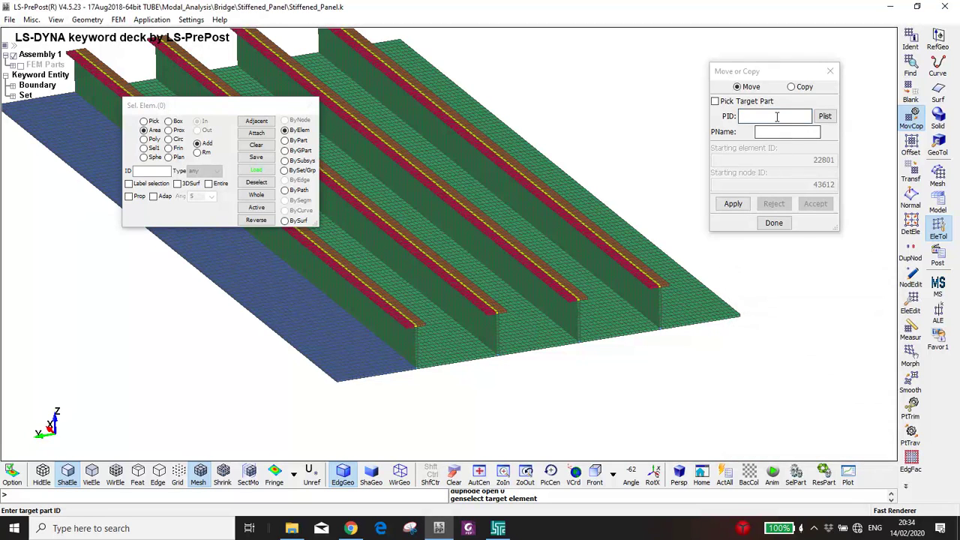
left_click(777, 116)
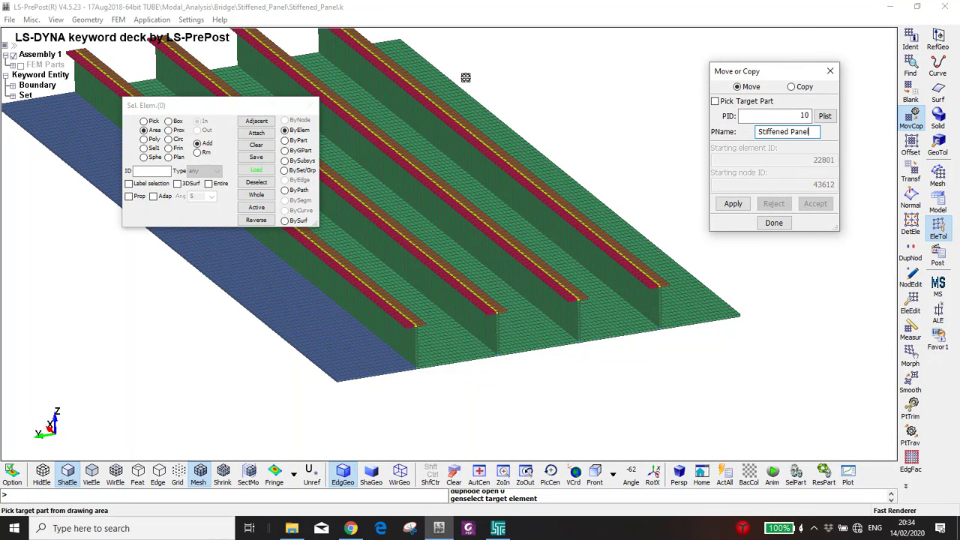
left_click(256, 195)
left_click(733, 203)
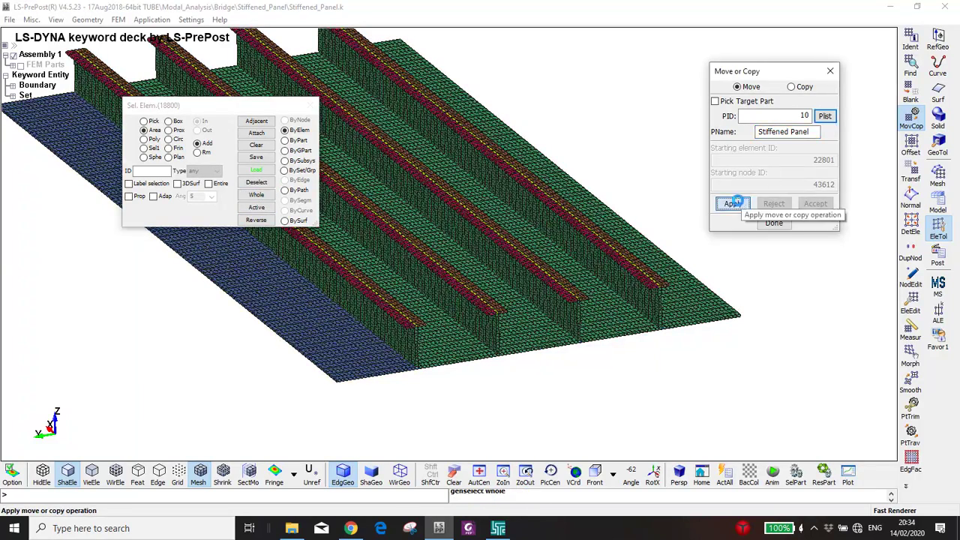
left_click(815, 203)
Step: Hide the mesh lines and view the stiffened panel from the other side
left_click_drag(508, 255, 490, 345)
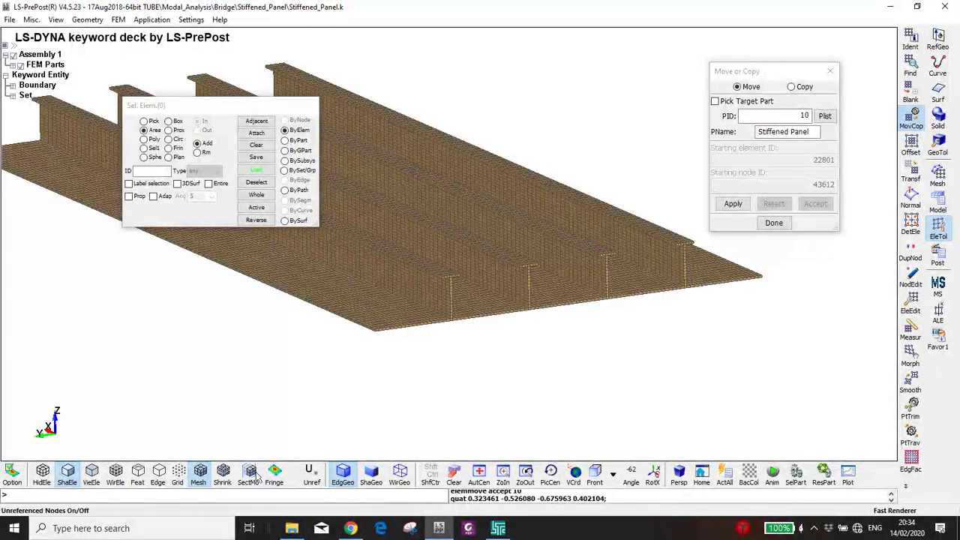
left_click(200, 475)
mouse_move(483, 242)
left_mouse_down()
mouse_move(522, 269)
mouse_move(375, 300)
mouse_move(392, 278)
mouse_move(420, 300)
left_mouse_up()
Step: Delete the leftover solid parts 2 to 8, including boxsolid, from Assembly 1
key("F2")
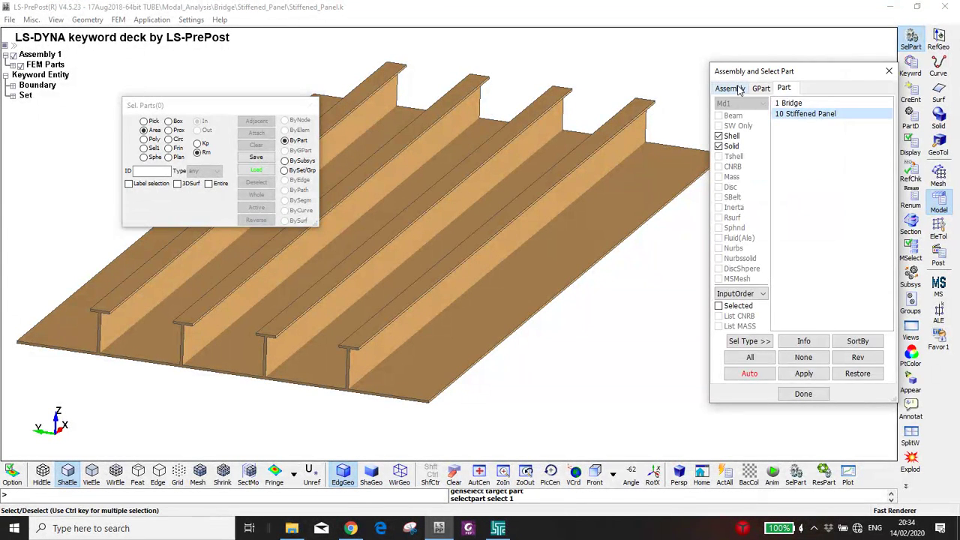
left_click(739, 90)
left_click(719, 140)
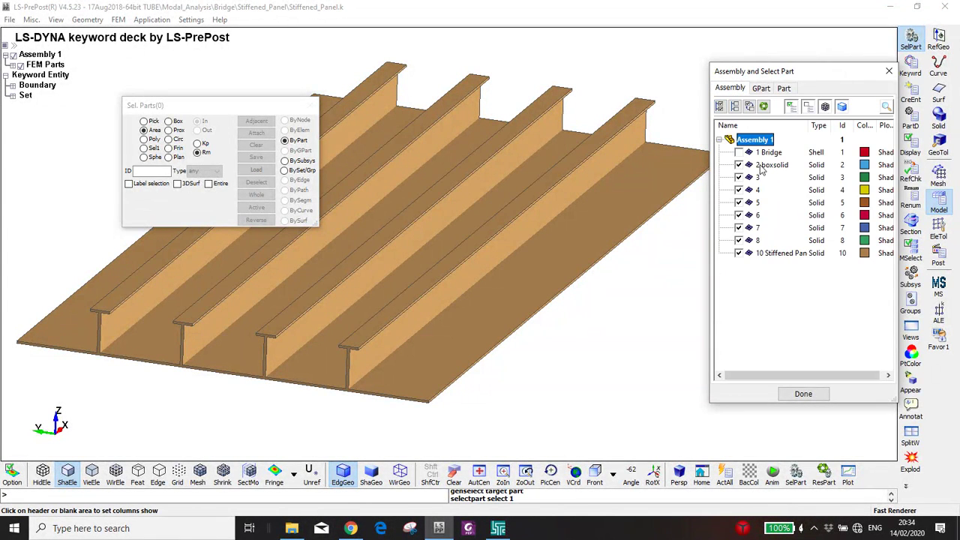
left_click(757, 240)
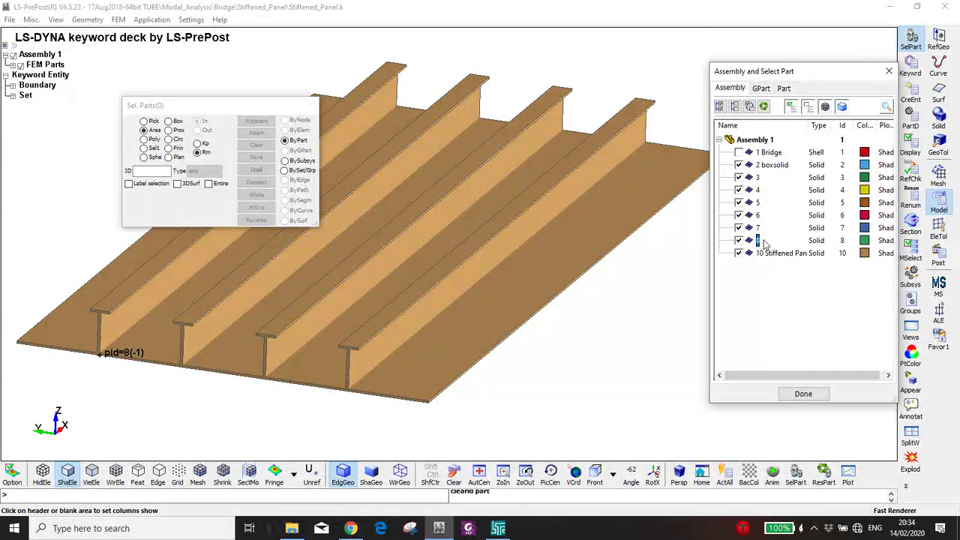
left_click(770, 169, "shift")
right_click(771, 168)
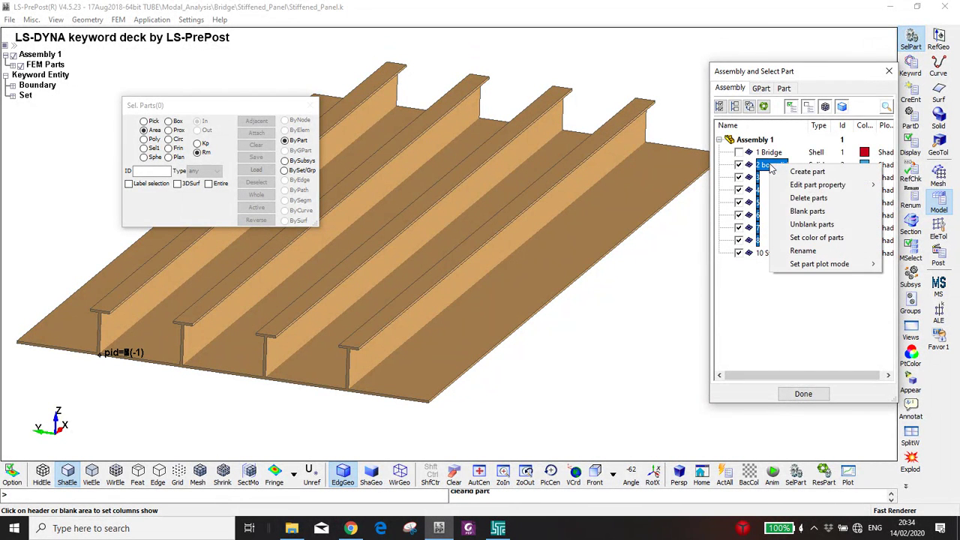
left_click(797, 199)
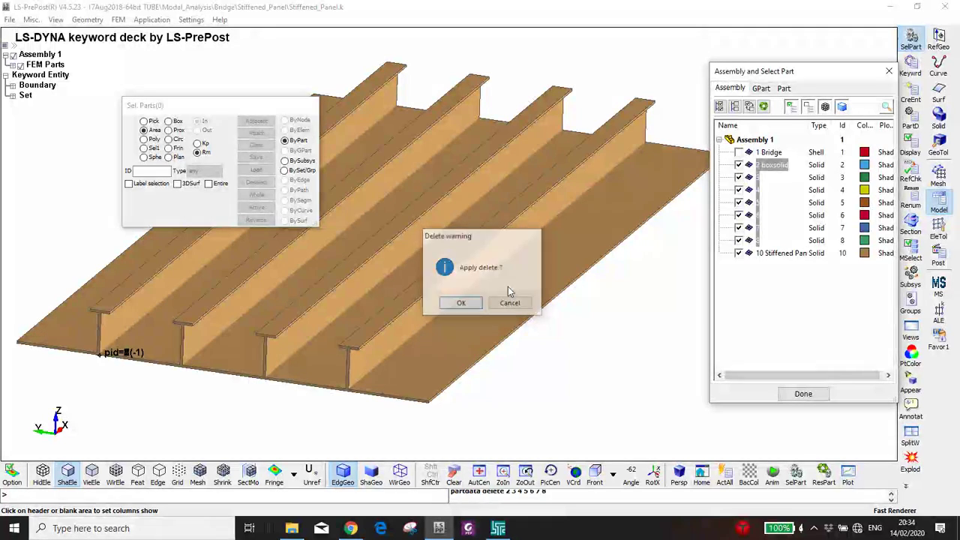
left_click(456, 302)
Step: Delete the shell part 1 Bridge from Assembly 1
right_click(776, 153)
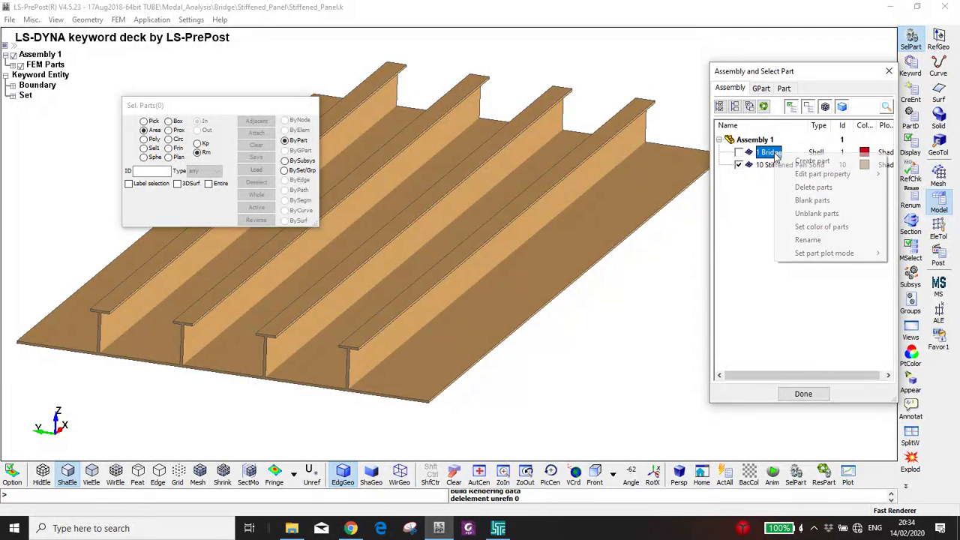
left_click(808, 187)
left_click(456, 302)
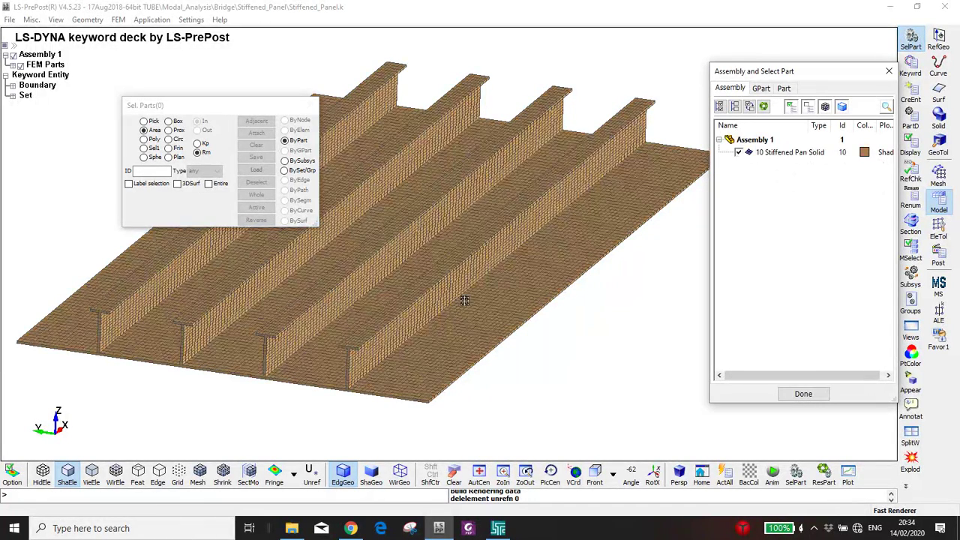
Step: Create a SECTION_SOLID keyword titled "Solid" with a new section ID and accept it
left_click(916, 66)
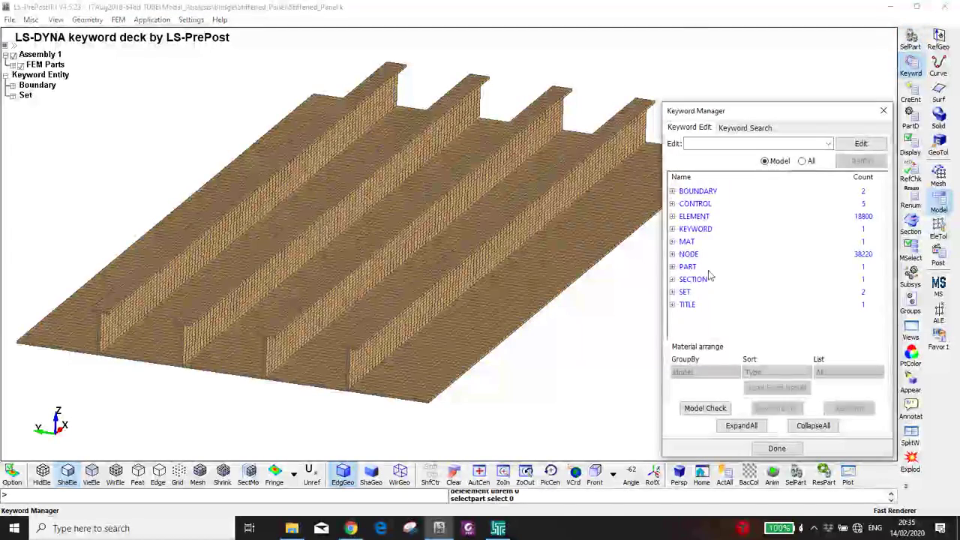
left_click(691, 279)
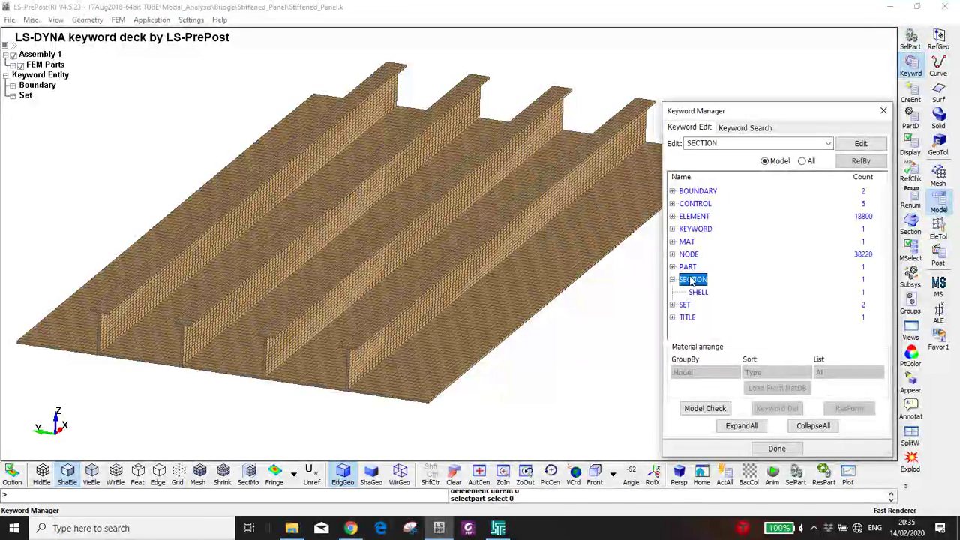
left_click(802, 160)
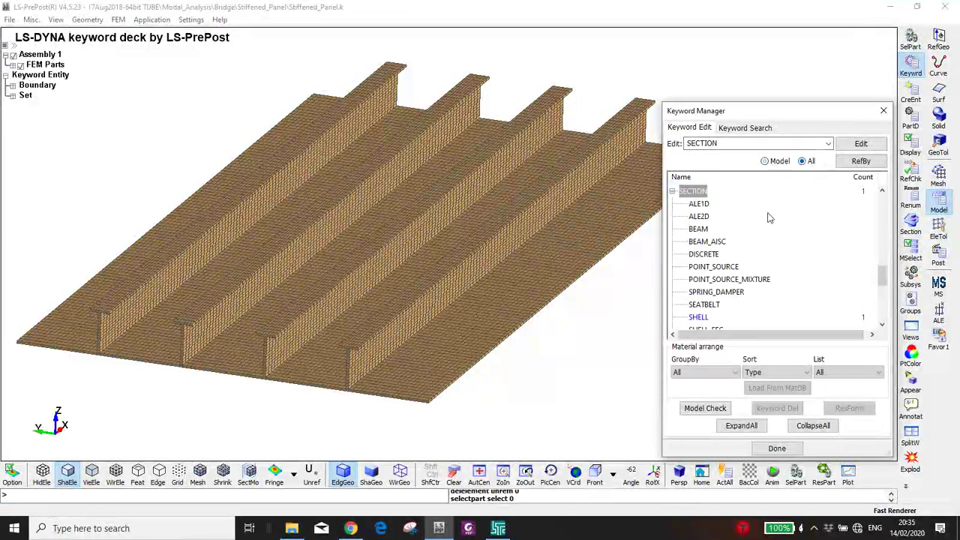
left_click(712, 267)
scroll(713, 270, "down", 1)
scroll(713, 270, "down", 1)
double_click(701, 292)
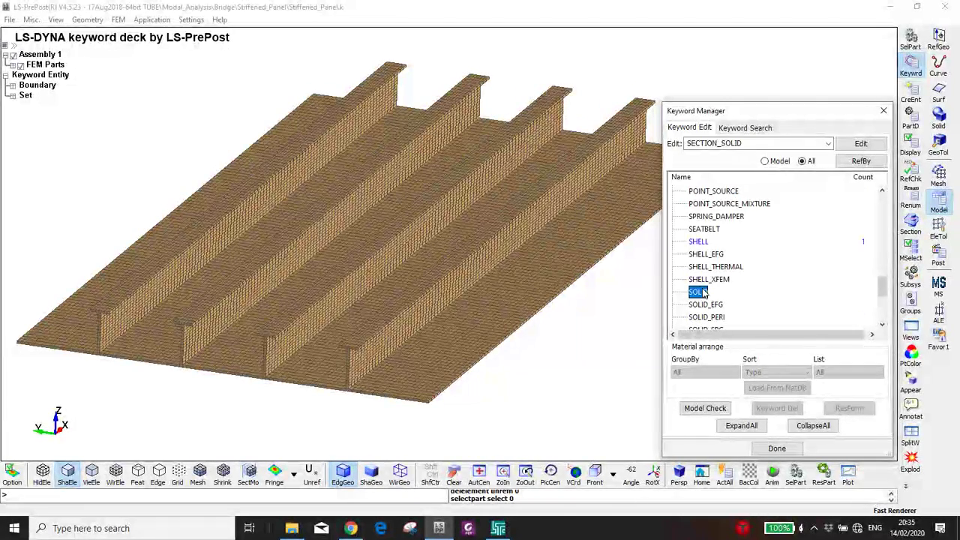
left_click(251, 207)
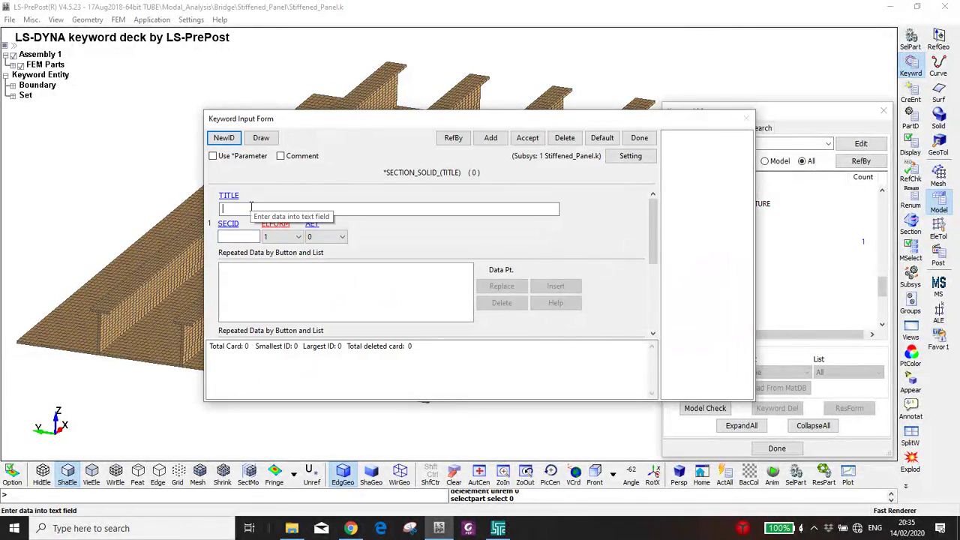
type("Solid")
left_click(231, 140)
left_click(527, 141)
left_click(637, 140)
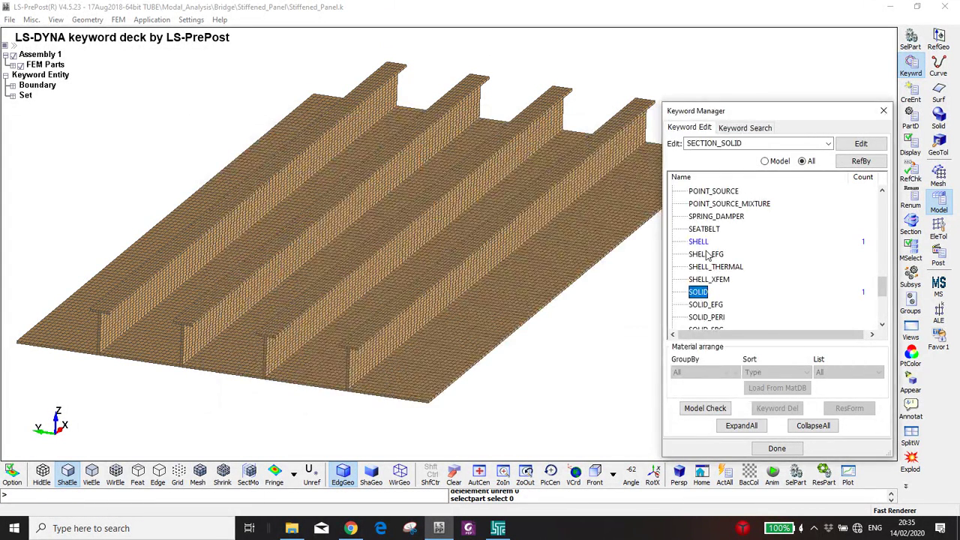
Step: Delete the SECTION_SHELL keyword from the model
right_click(701, 241)
left_click(739, 247)
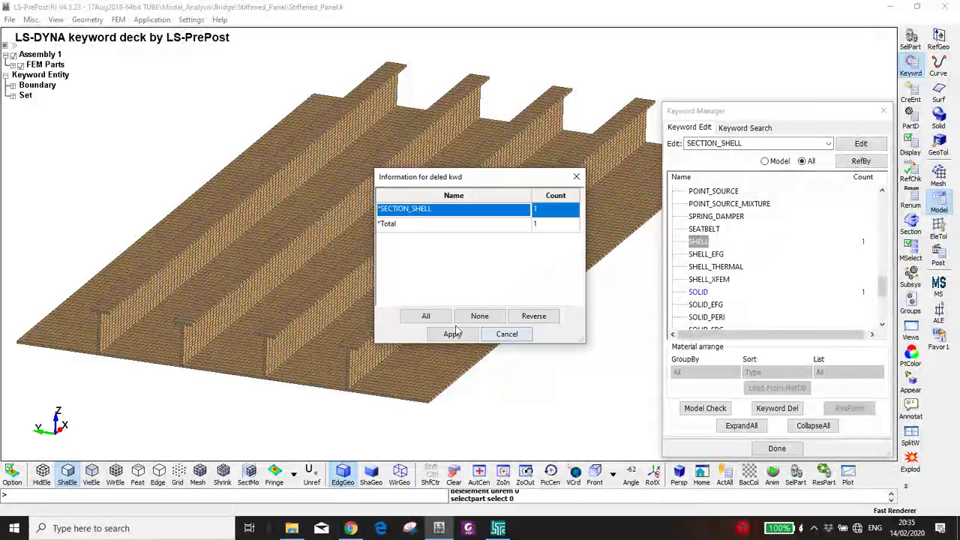
left_click(461, 333)
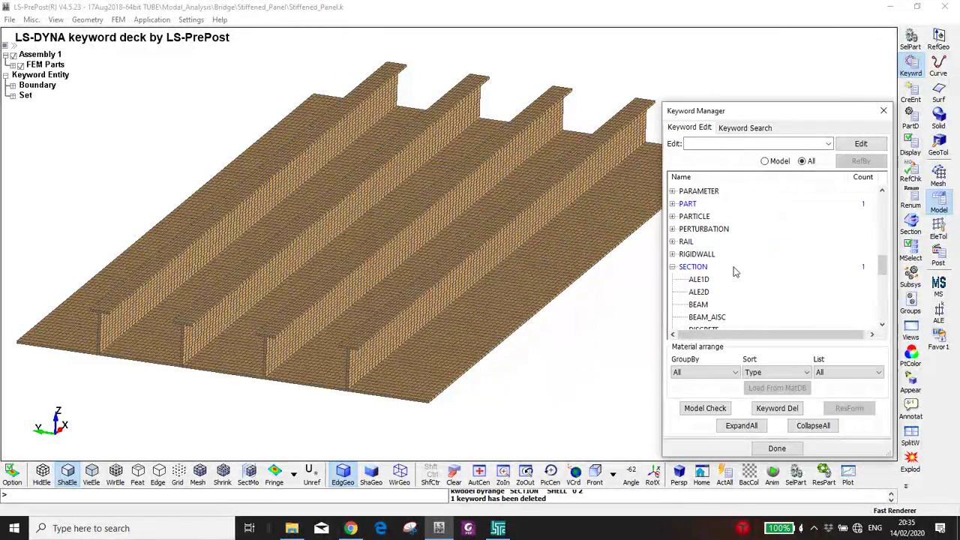
Step: Create a MAT_PLASTIC_KINEMATIC material titled "Steel" with new ID 2, RO 7850, E 205.8e9, PR 0.3 and SIGY 315e6
scroll(699, 257, "up", 2)
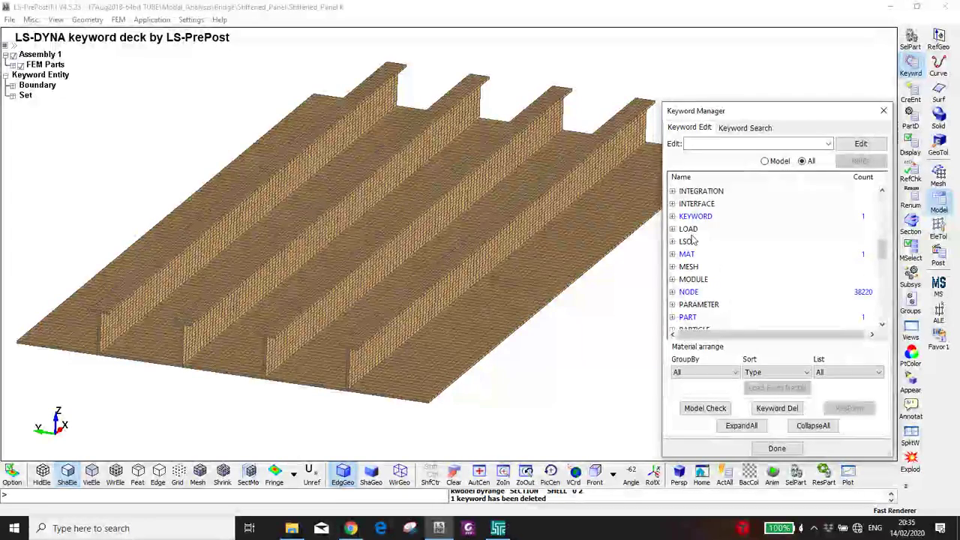
left_click(688, 254)
scroll(704, 267, "down", 4)
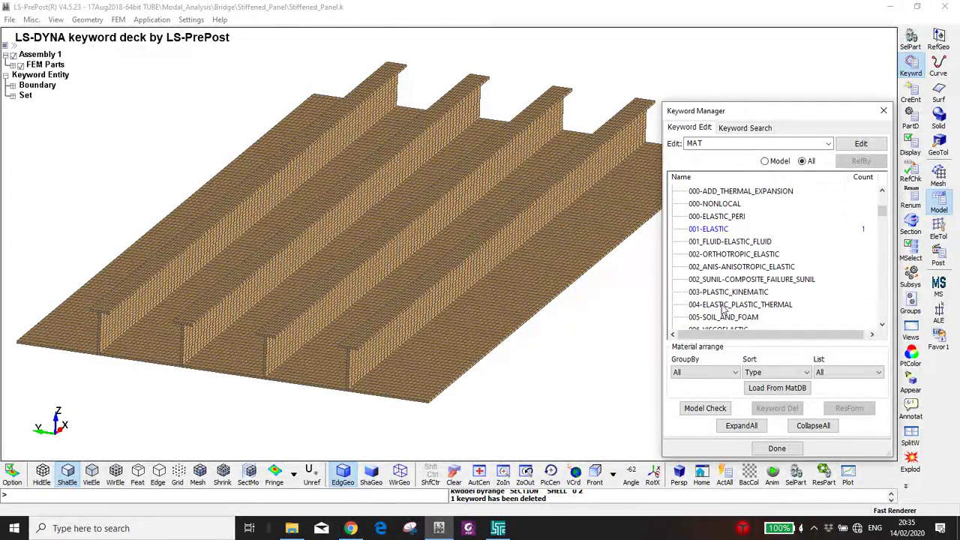
double_click(724, 291)
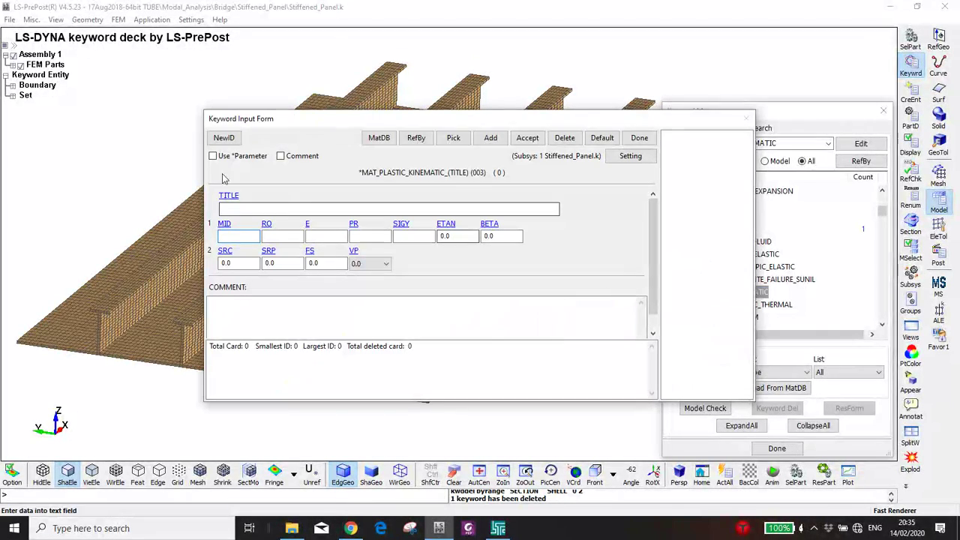
left_click(223, 137)
type("Steel")
key("Tab")
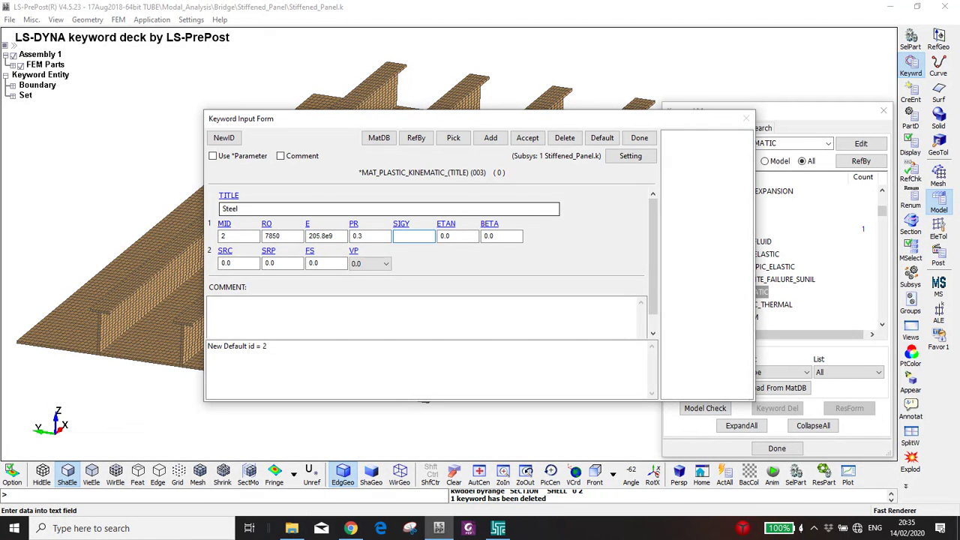
type("315e6")
left_click(527, 138)
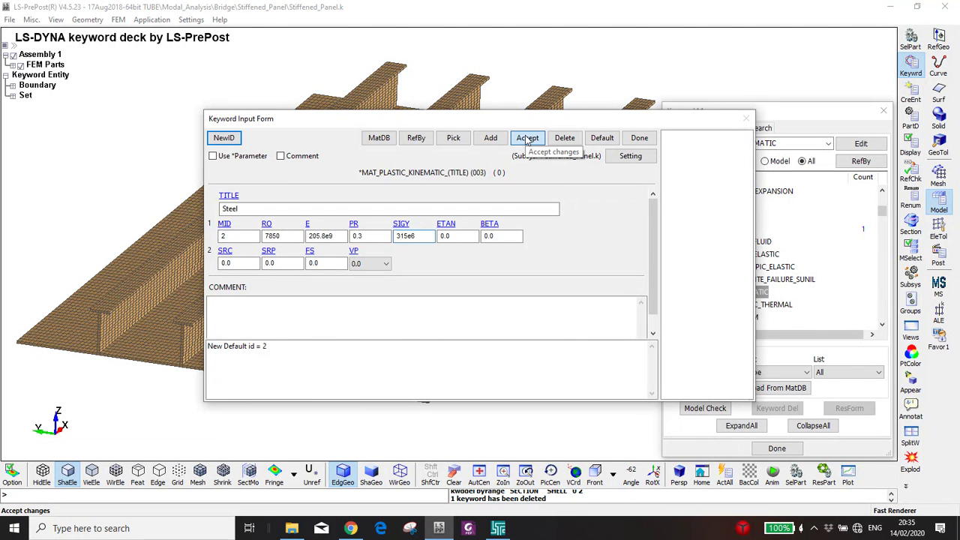
left_click(639, 139)
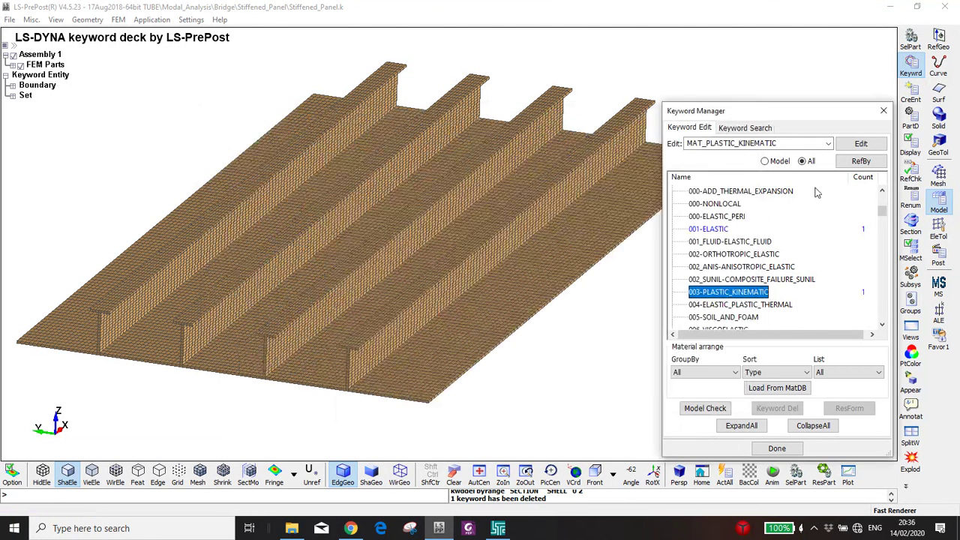
Step: List only the keywords used in the model and review the SECTION_SOLID card
left_click(764, 161)
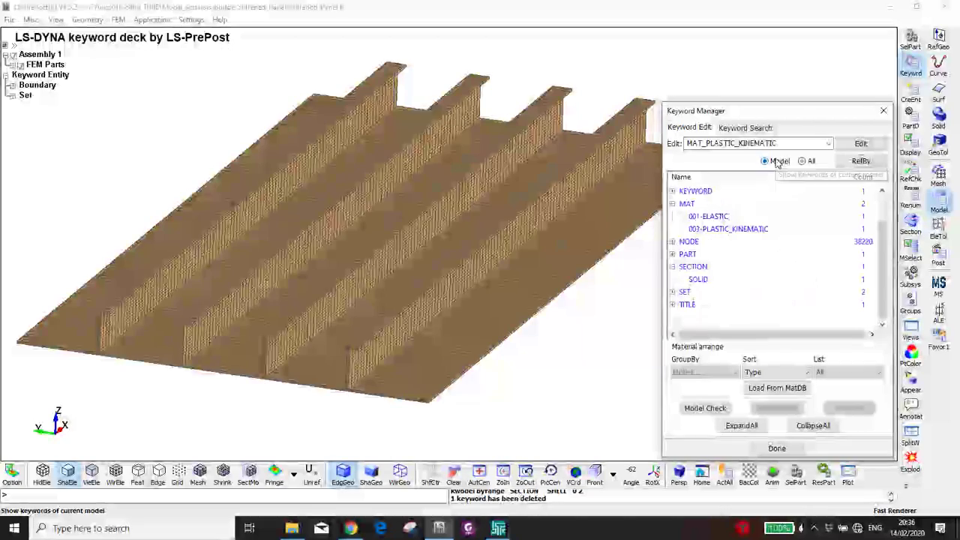
double_click(697, 280)
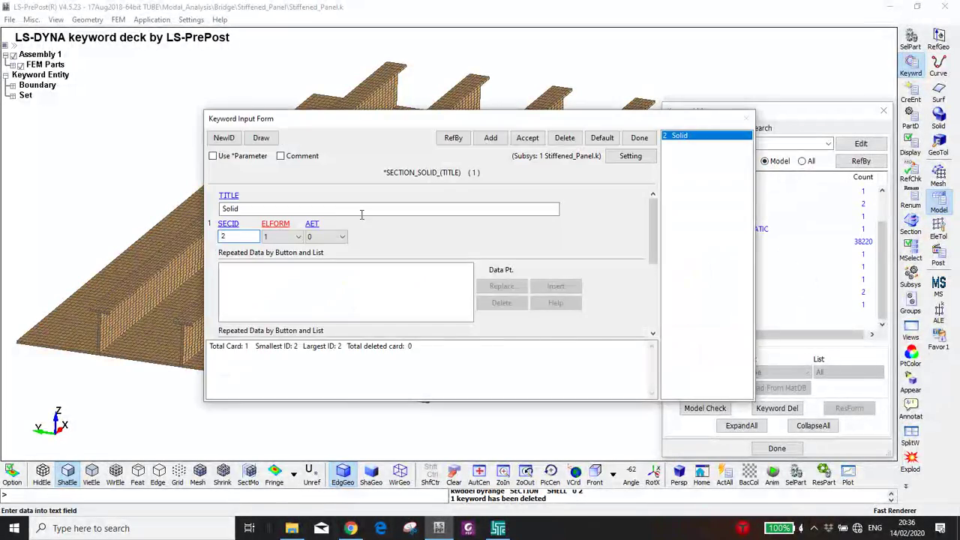
left_click(640, 138)
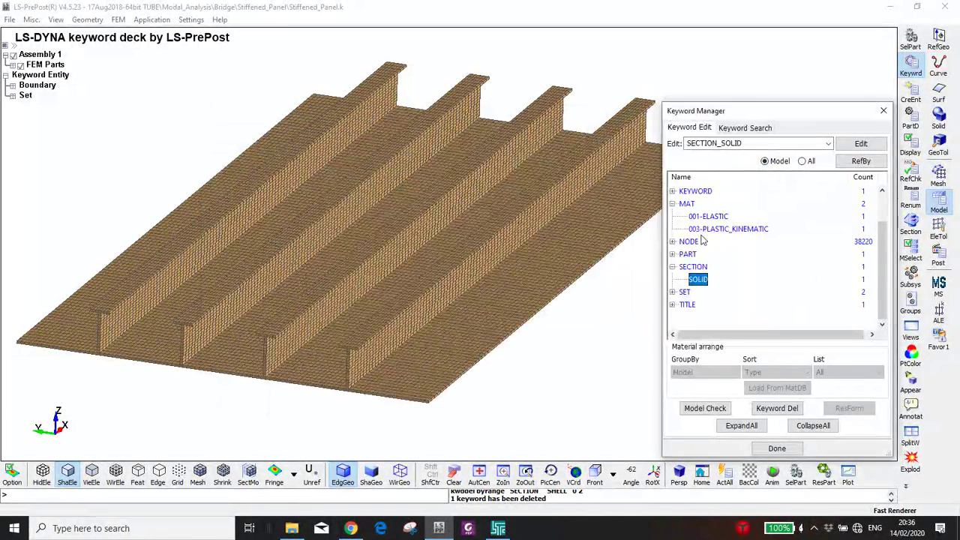
Step: Assign section 2 and the Steel material (ID 2) to the Stiffened Panel part and accept the card
left_click(672, 254)
double_click(697, 267)
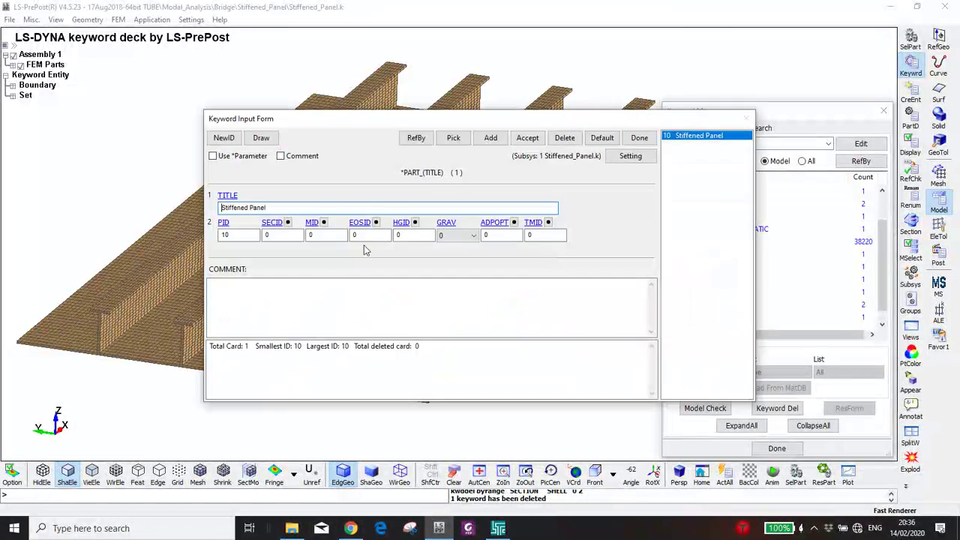
left_click(287, 222)
key("Down")
key("Return")
left_click(324, 223)
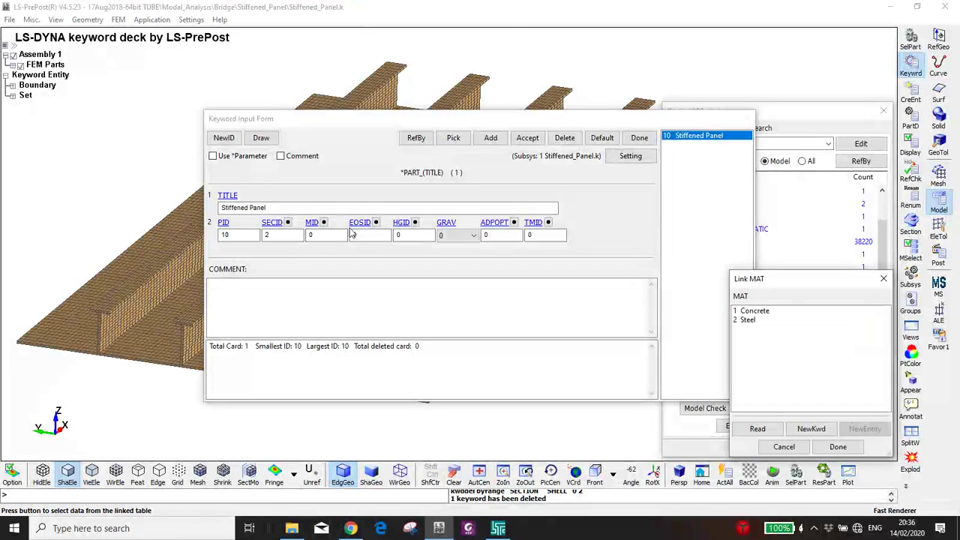
left_click(750, 320)
key("Return")
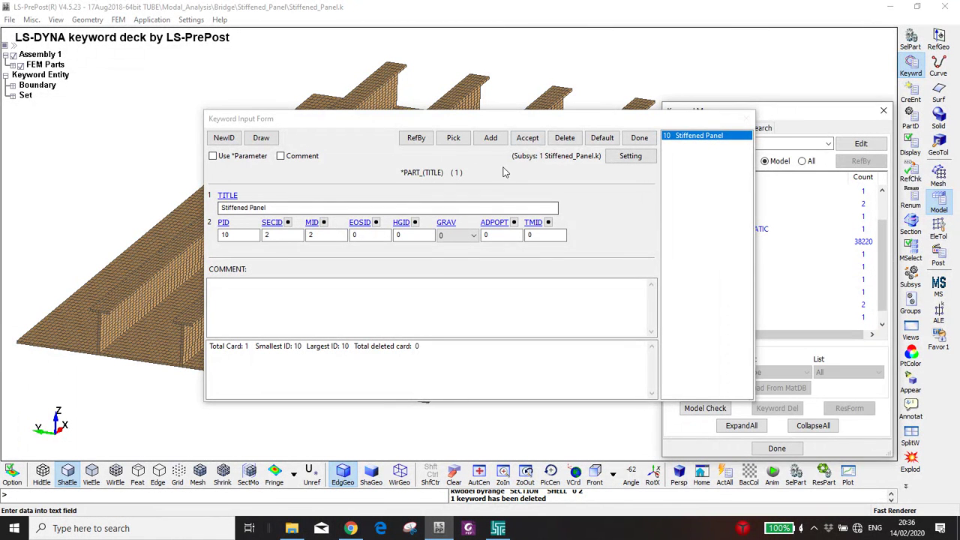
left_click(527, 138)
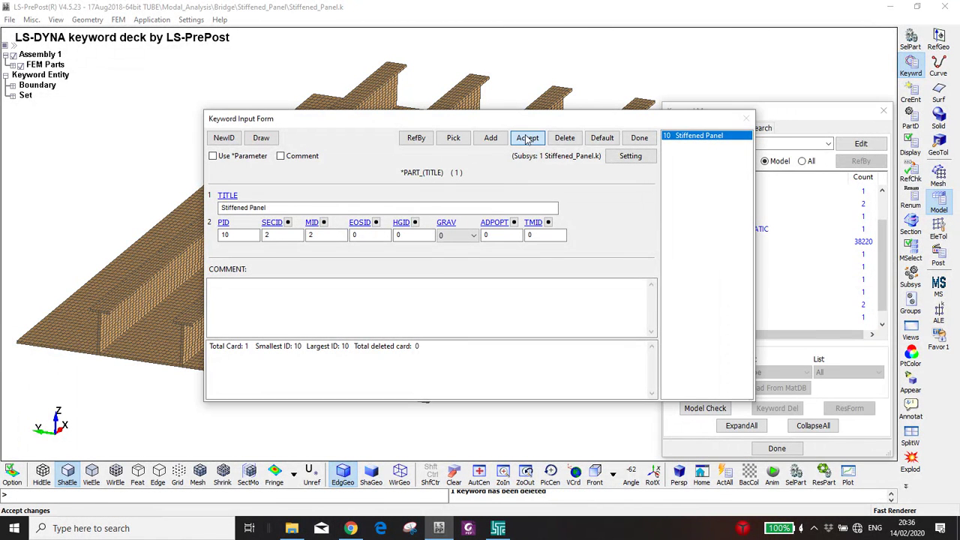
Step: Change the Stiffened Panel part's PID to 1, accept it and close the part card
left_click(226, 234)
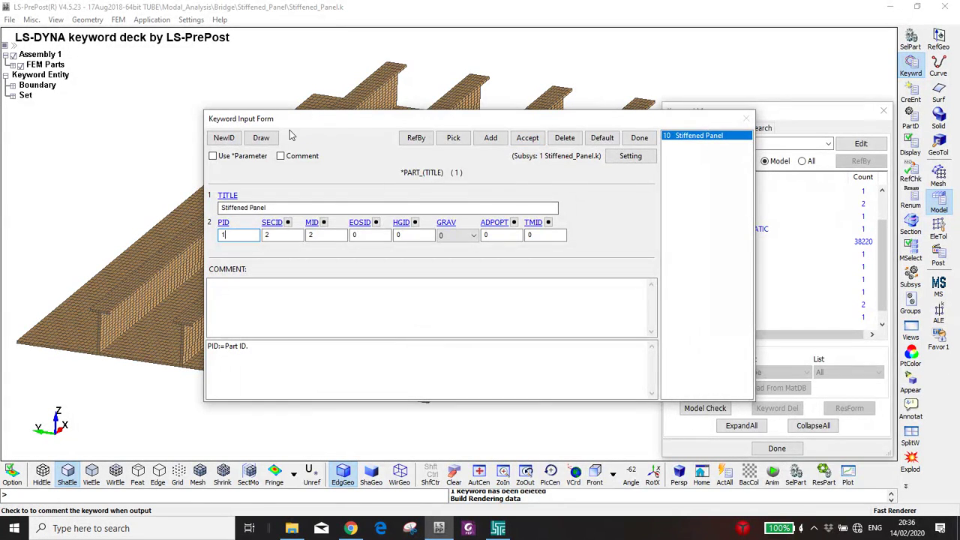
left_click_drag(292, 124, 420, 285)
left_click_drag(374, 176, 384, 176)
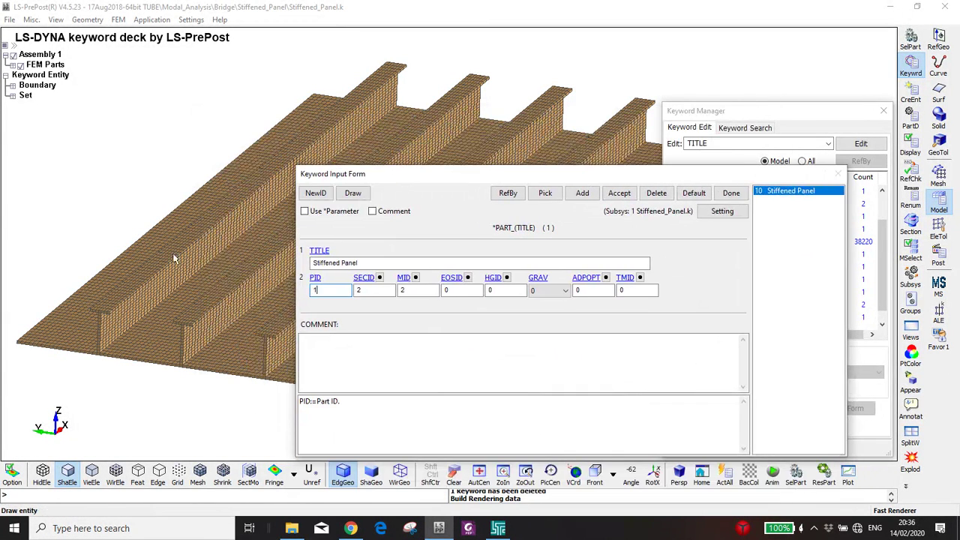
left_click(628, 197)
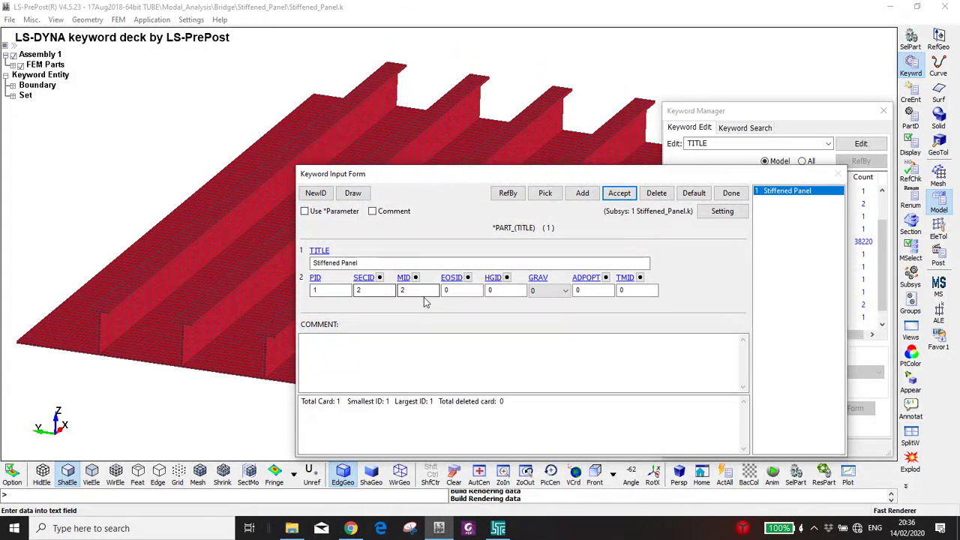
left_click(731, 192)
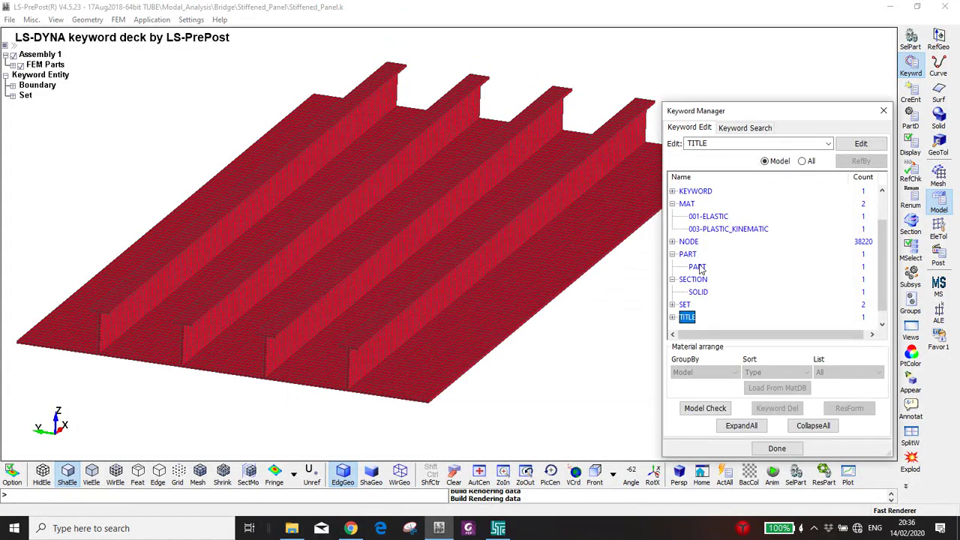
Step: Check the Concrete material card and delete the MAT_ELASTIC keyword from the model
double_click(707, 216)
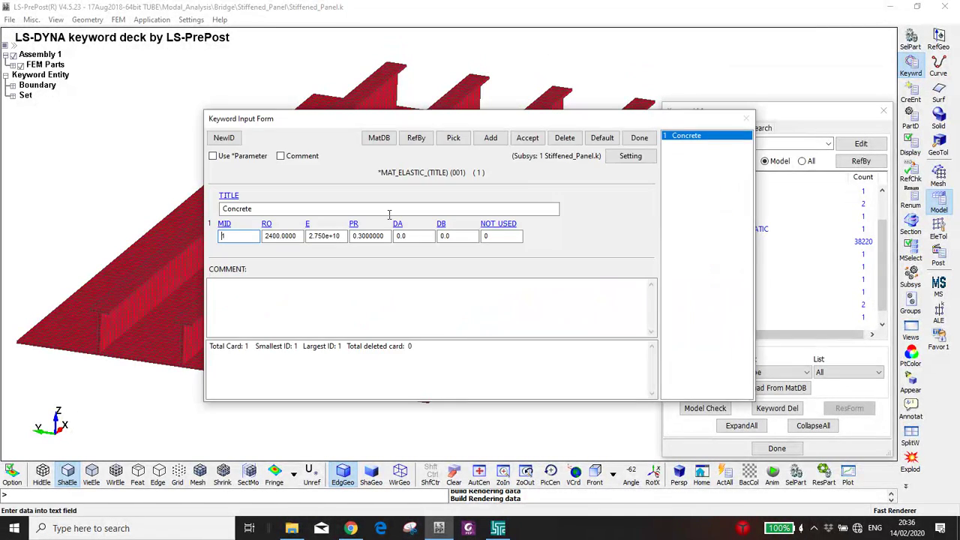
left_click(638, 138)
right_click(707, 218)
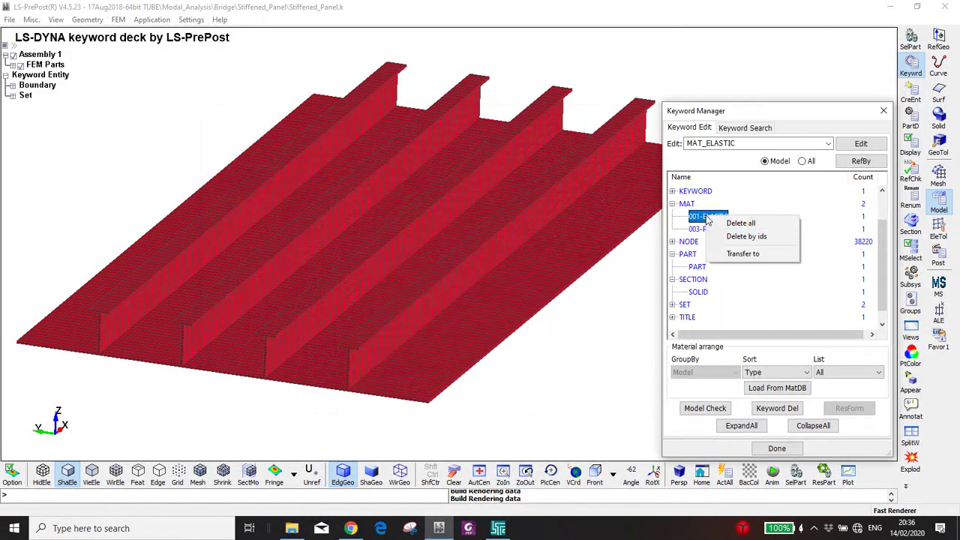
left_click(734, 222)
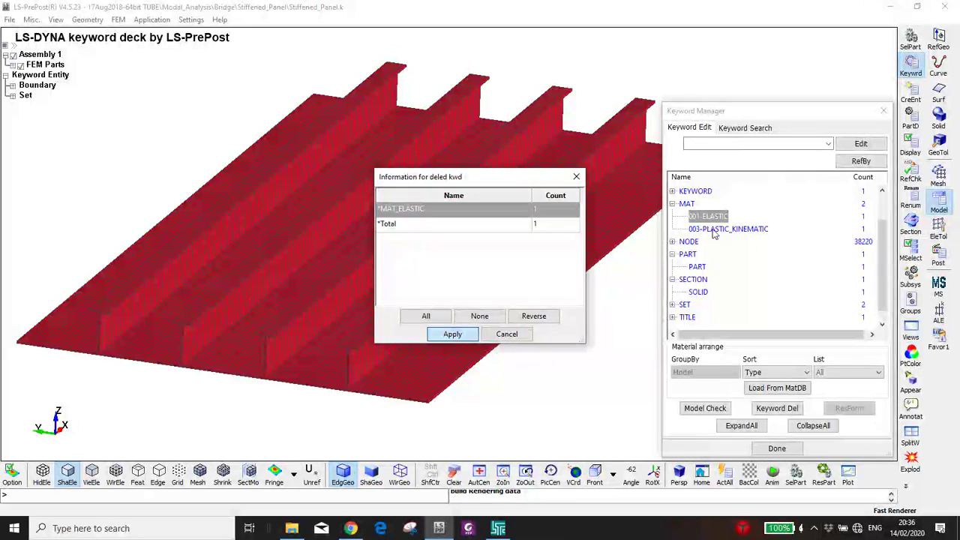
key("Return")
Step: Change the Steel plastic kinematic material's MID to 1 and accept the card
left_click(708, 217)
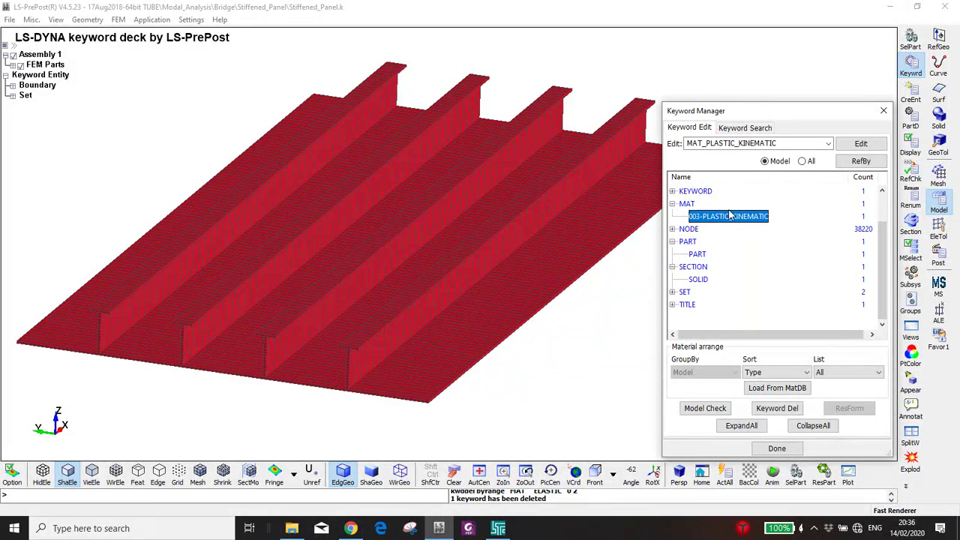
double_click(688, 216)
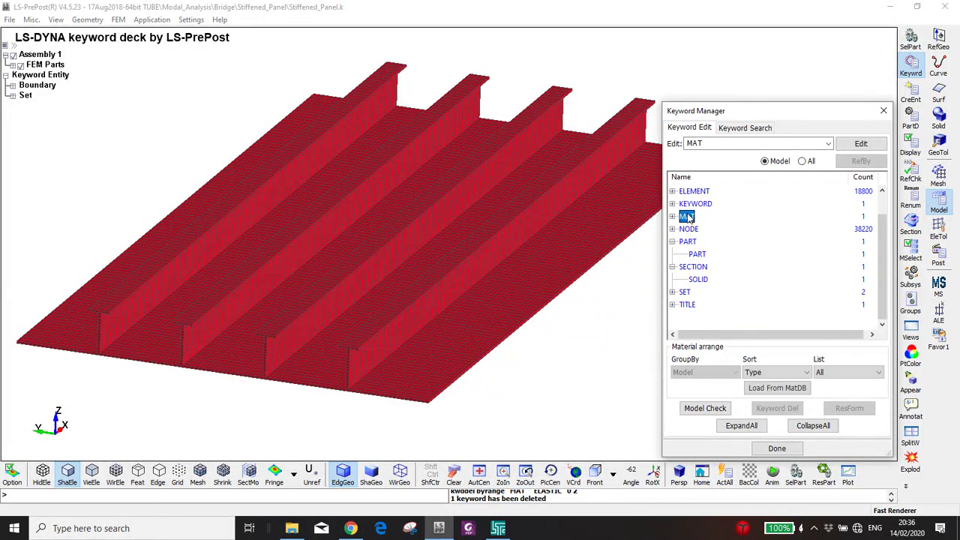
double_click(711, 230)
left_click(238, 236)
type("1")
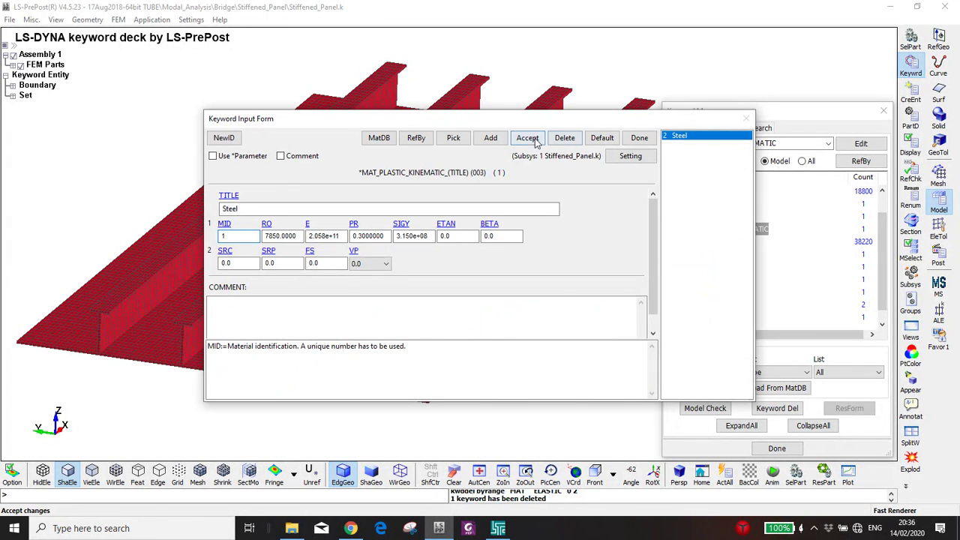
left_click(527, 138)
left_click(638, 137)
Step: Change the SECTION_SOLID card's section ID to 1 and accept it
double_click(698, 279)
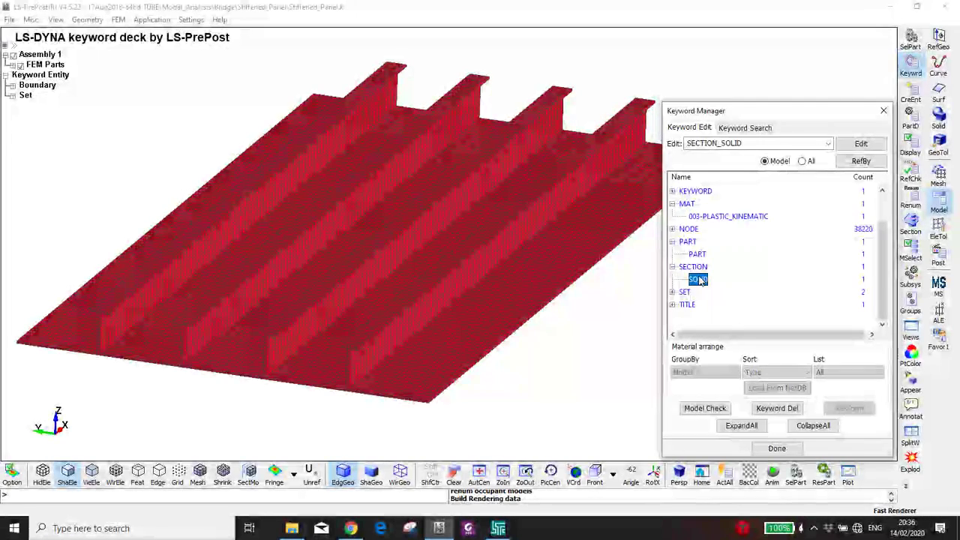
left_click(238, 236)
type("1")
left_click(528, 137)
left_click(639, 137)
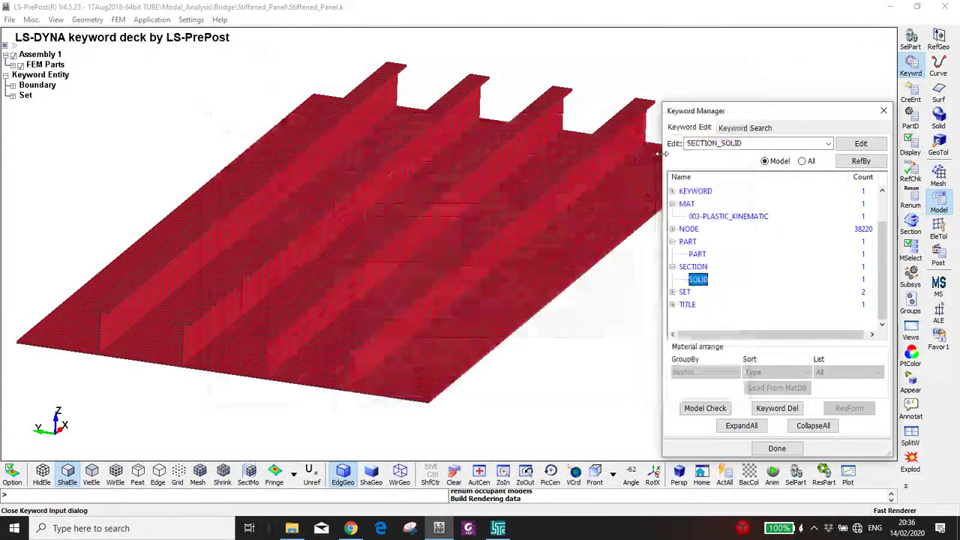
Step: Check the section and material references on the Stiffened Panel part card and accept it
double_click(697, 253)
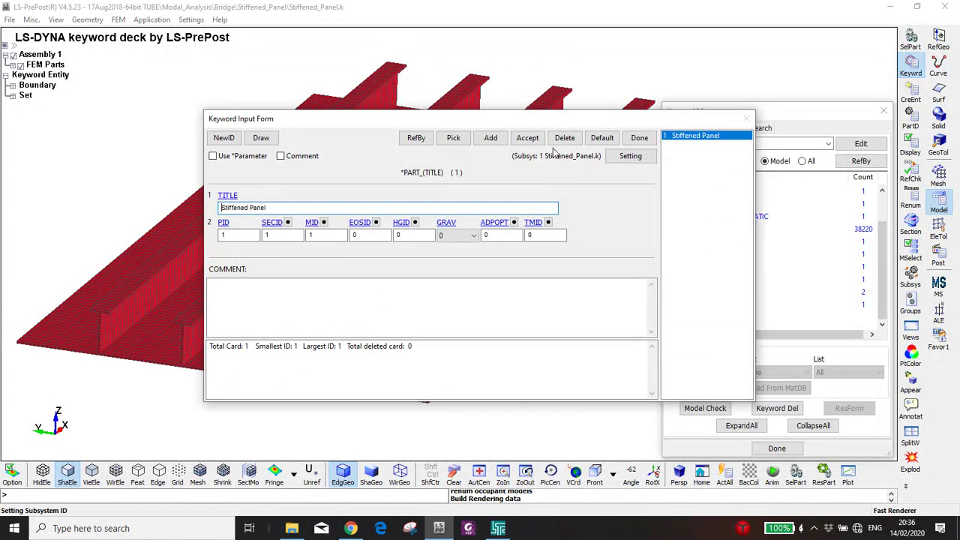
left_click(528, 137)
left_click(638, 138)
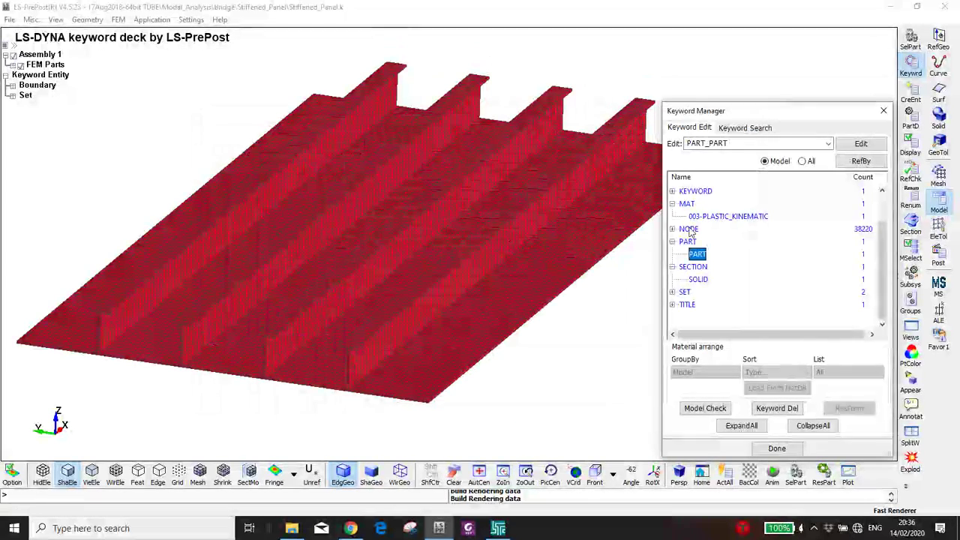
Step: Delete all existing BOUNDARY_SPC_SET keywords from the model
double_click(697, 192)
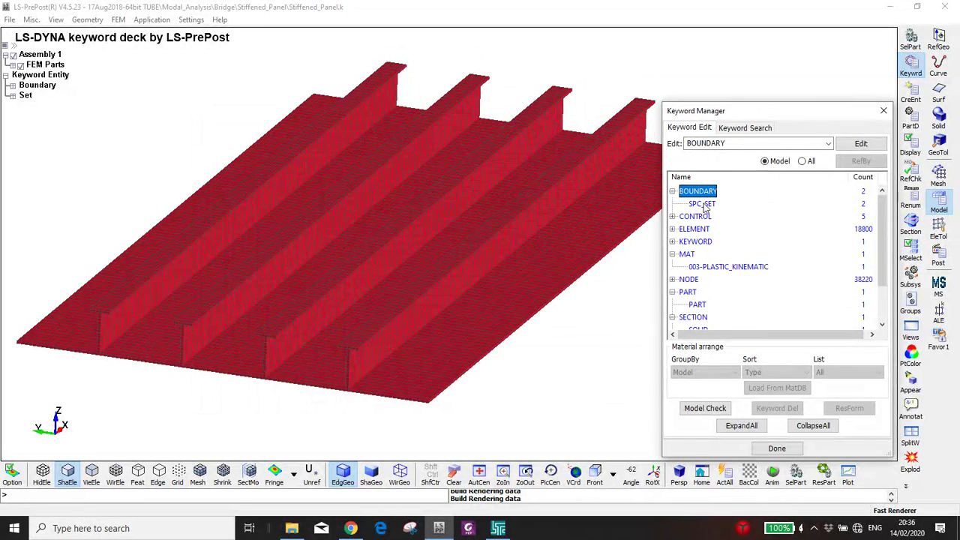
left_click(703, 204)
right_click(702, 208)
left_click(716, 213)
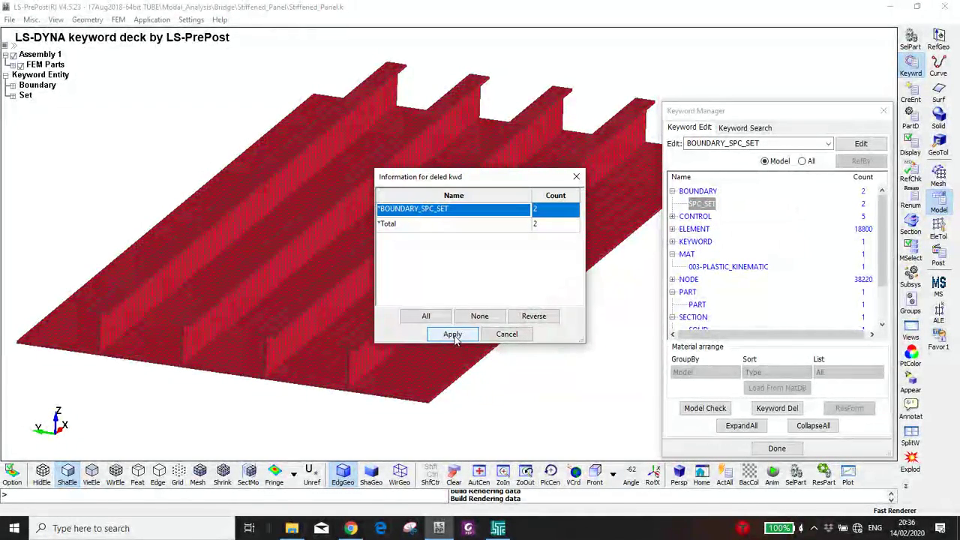
left_click(452, 334)
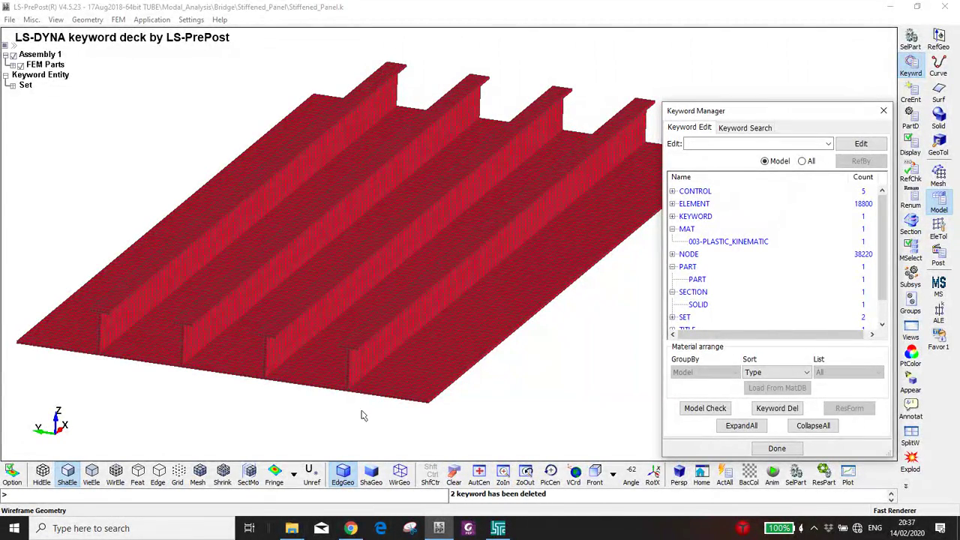
Step: Switch to the paper in Chrome, examine the boundary conditions for a stiffened panel in Fig. 3, and return to LS-PrePost
left_click(348, 529)
scroll(455, 354, "up", 6)
scroll(455, 354, "down", 12)
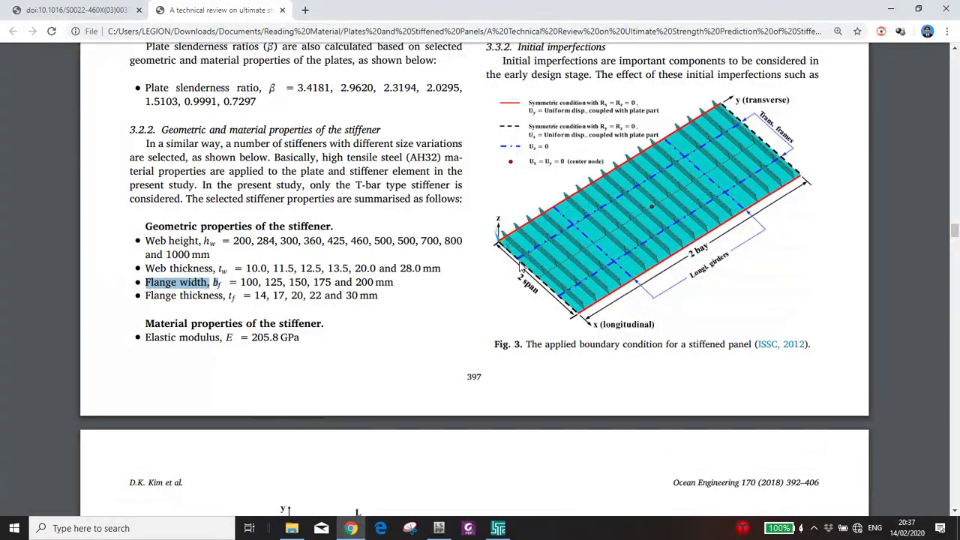
key("alt+Tab")
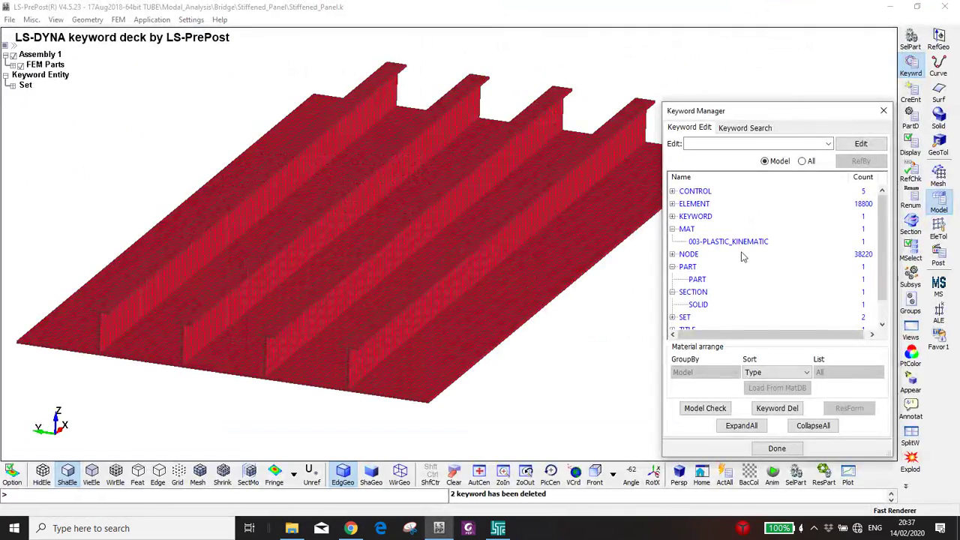
key("alt+Tab")
scroll(561, 222, "up", 2, "ctrl")
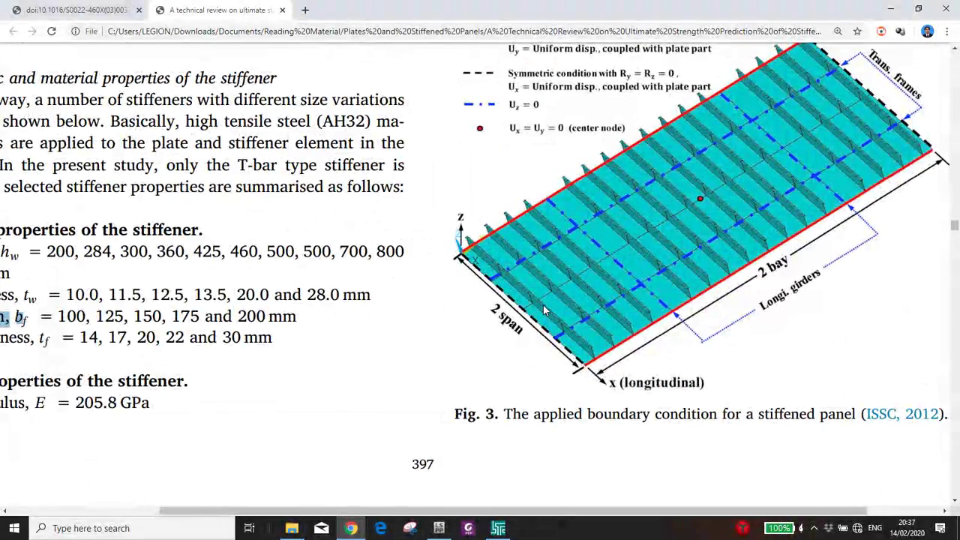
scroll(543, 304, "up", 1)
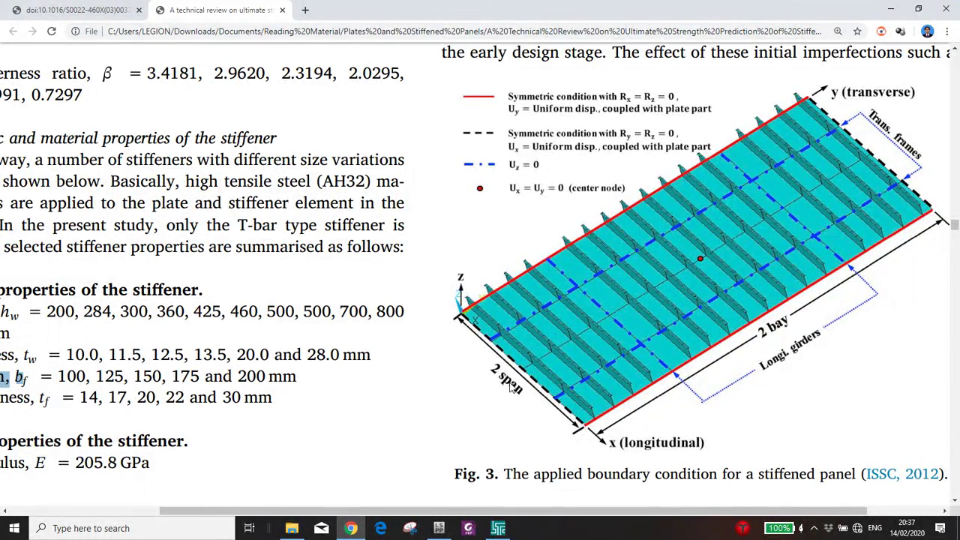
key("alt+Tab")
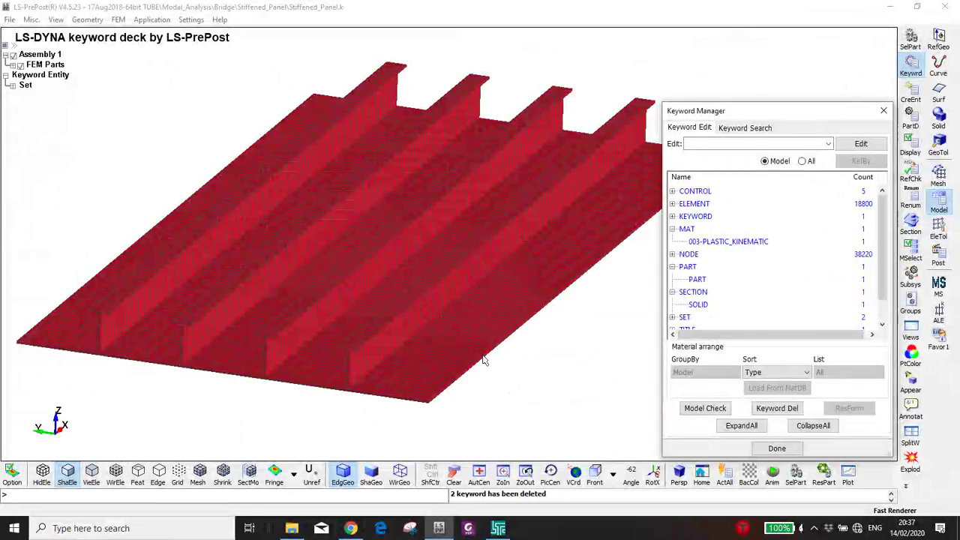
key("alt+Tab")
key("alt+Tab")
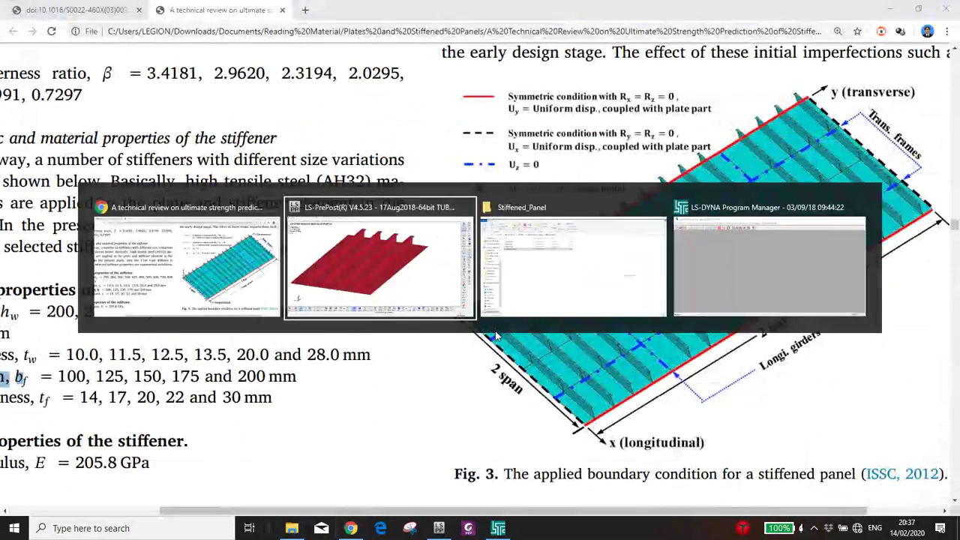
Step: Close the Keyword Manager and compare the panel's edges and orientation with the paper's boundary condition figure
left_click_drag(589, 326, 486, 286, "shift")
scroll(517, 224, "up", 3, "shift")
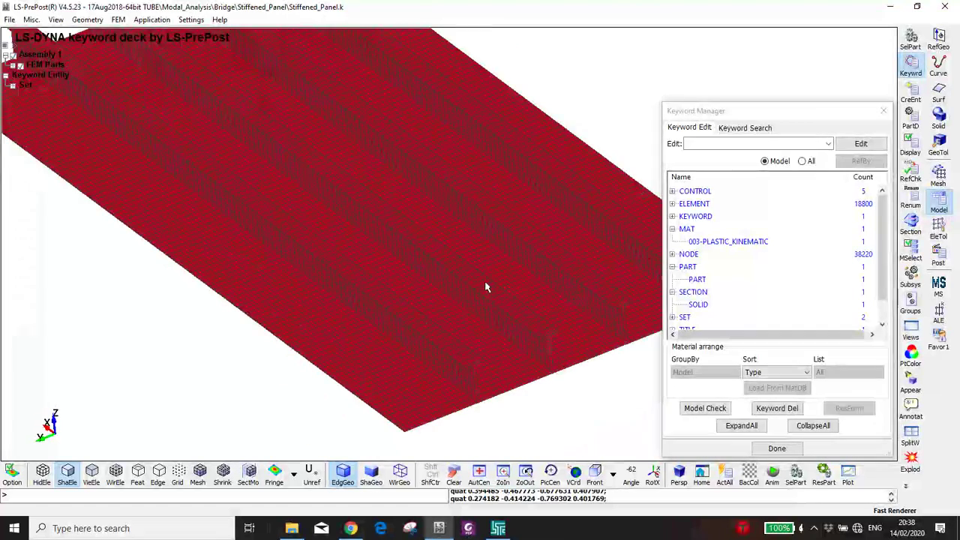
scroll(486, 286, "down", 2, "shift")
left_click_drag(428, 257, 418, 169, "shift")
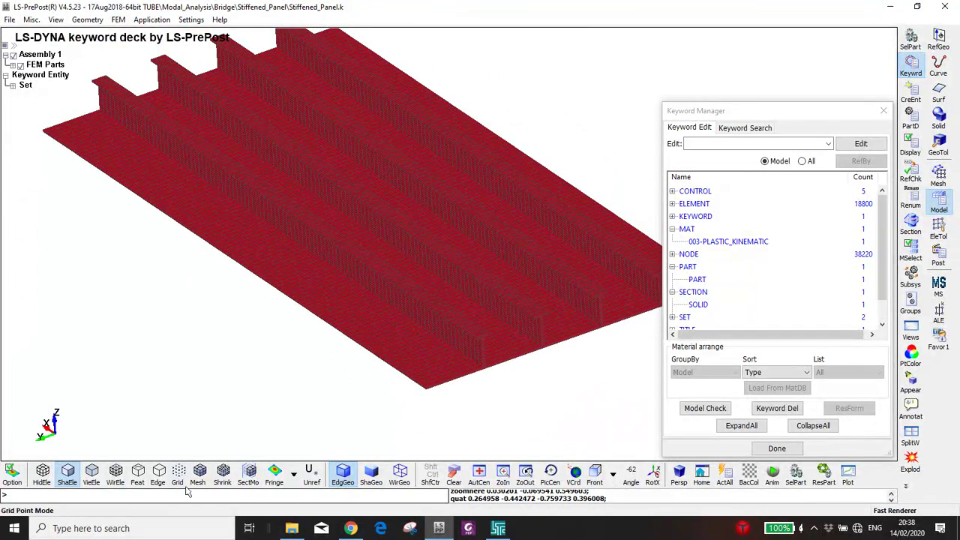
left_click(67, 472)
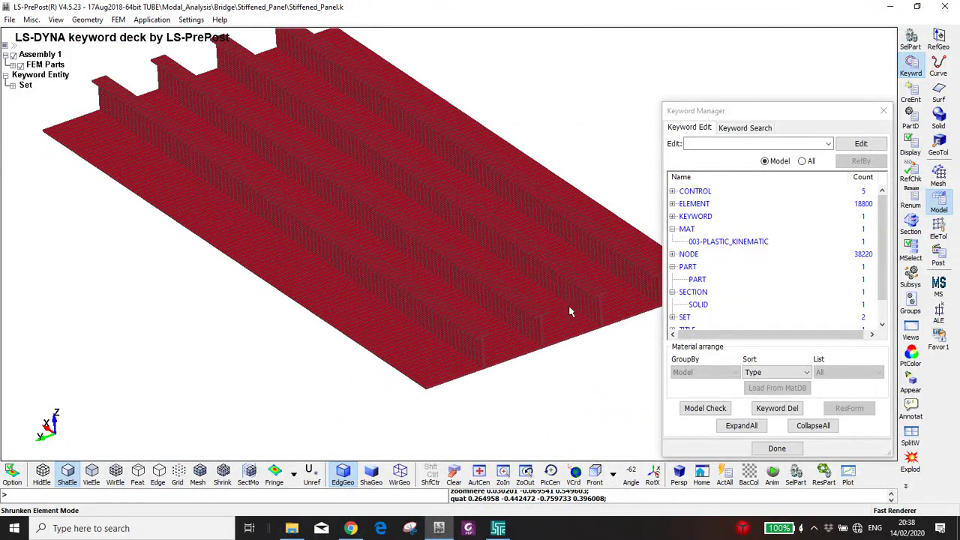
left_click(883, 110)
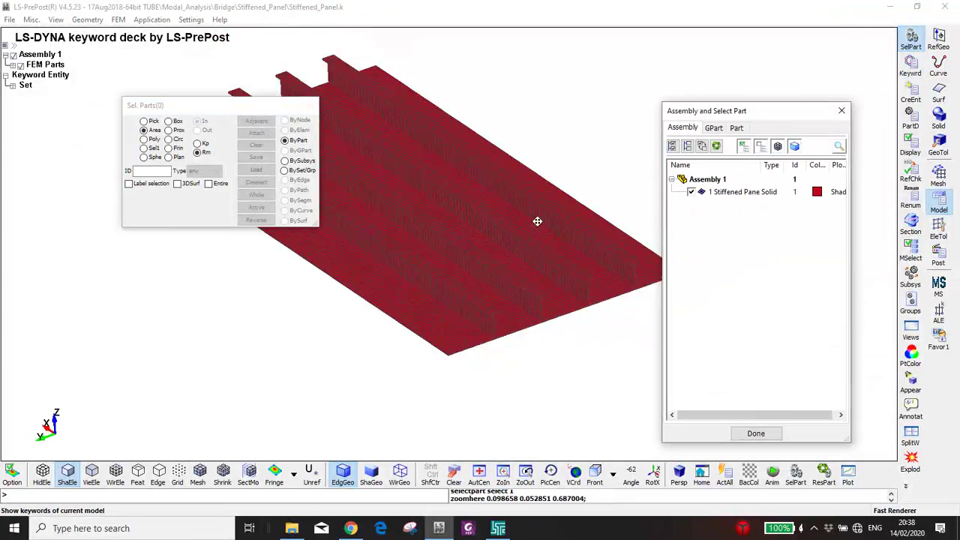
right_click_drag(536, 221, 591, 256, "shift")
key("alt+Tab")
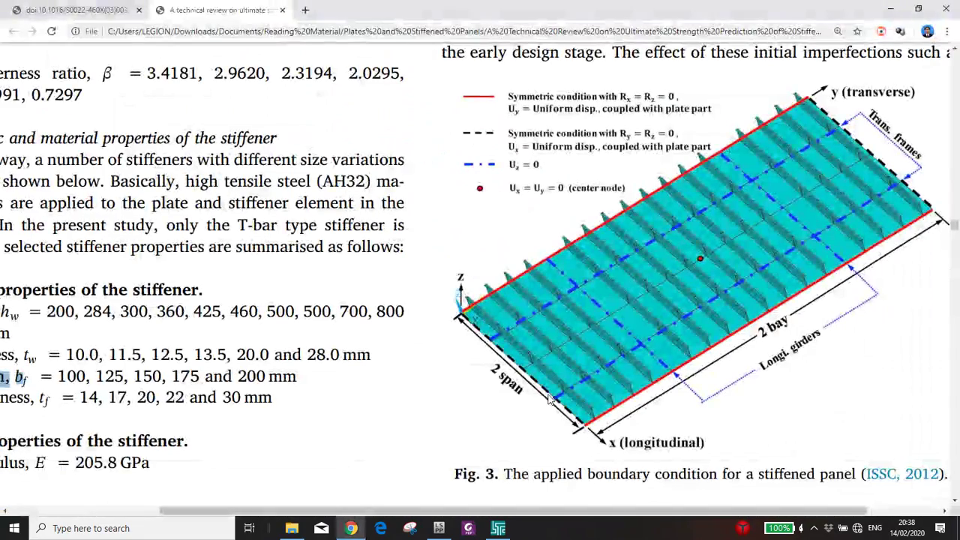
key("alt+Tab")
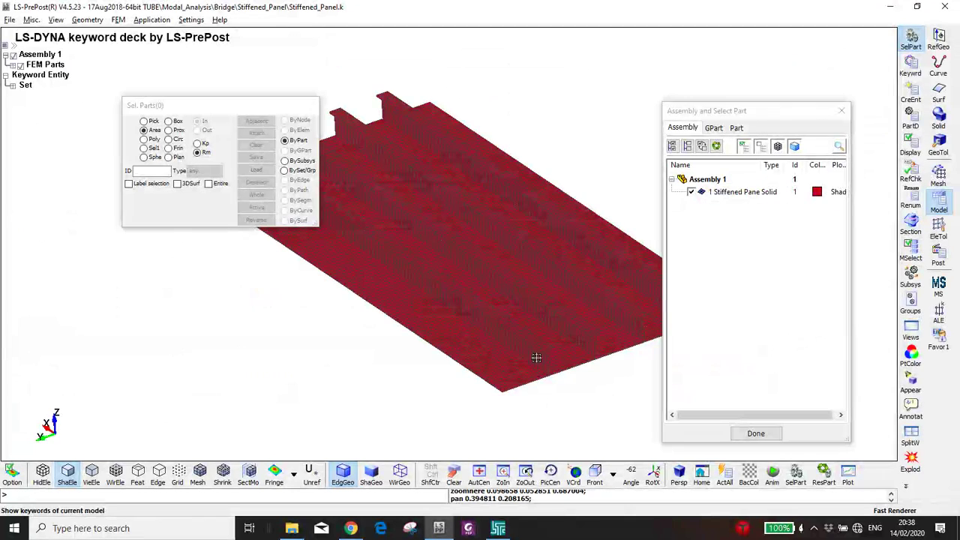
Step: Start a new SPC node-set boundary, consult the paper's Fig. 3 in Chrome, and release the X and Y translations
left_click(909, 94)
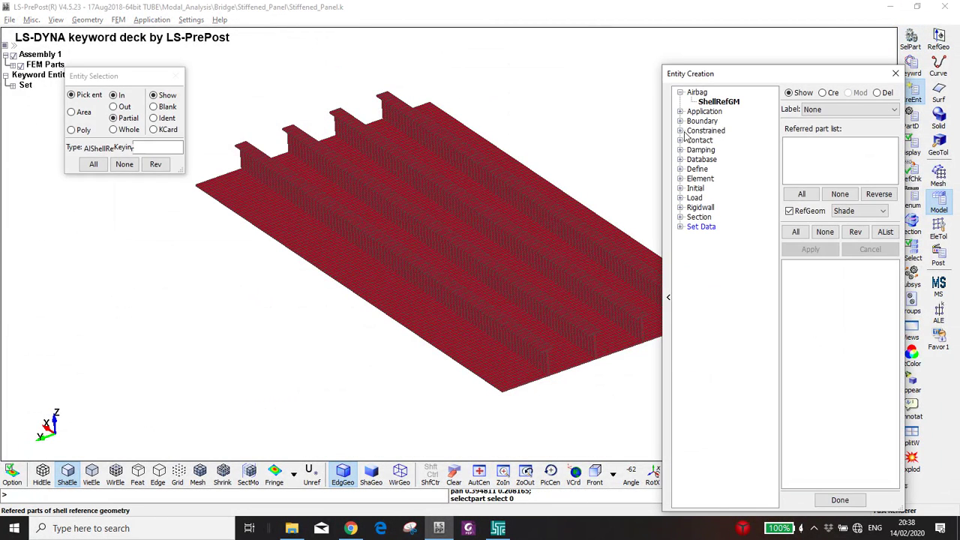
left_click(680, 121)
left_click(704, 131)
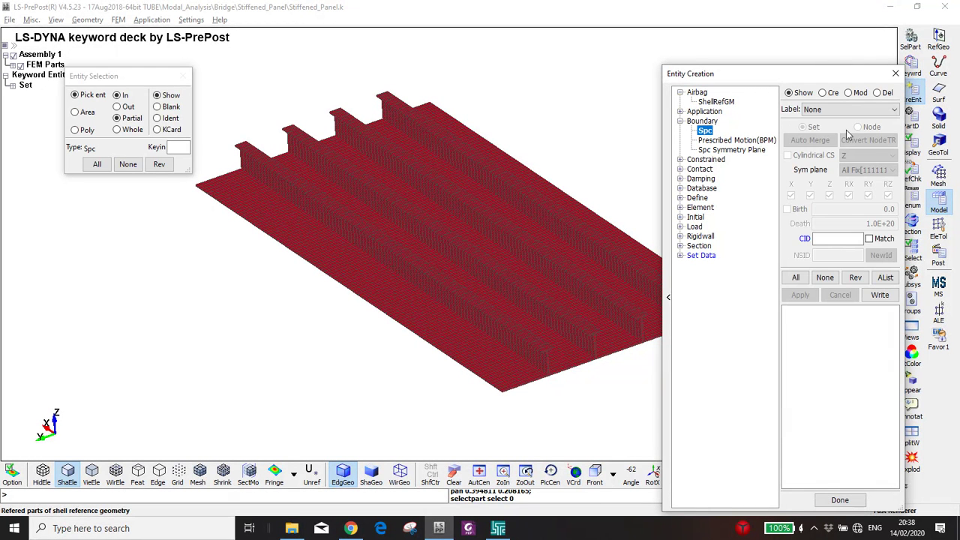
left_click(823, 93)
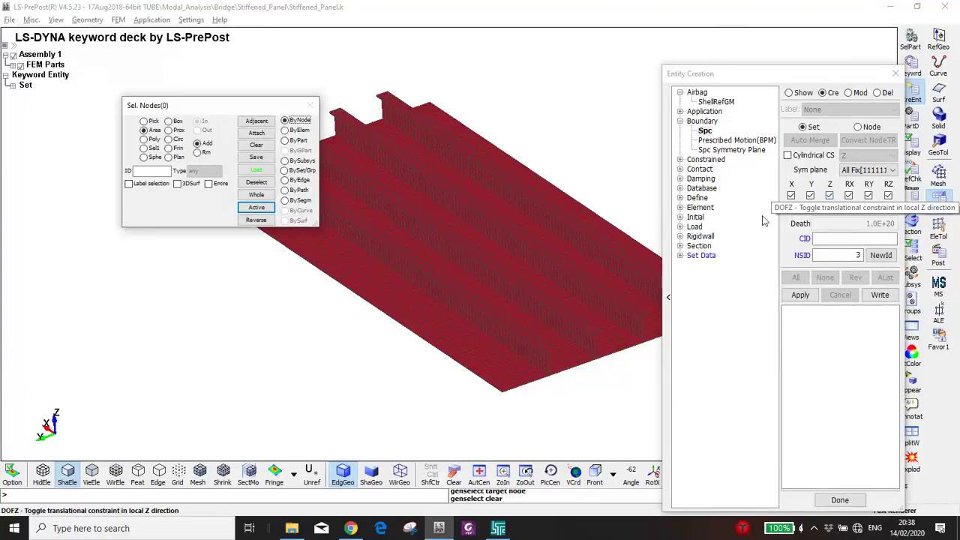
key("alt+Tab")
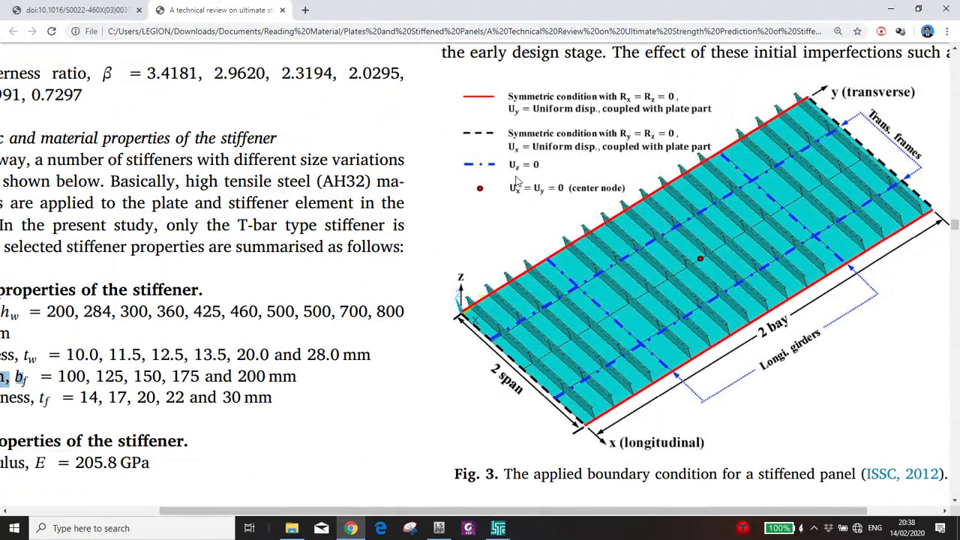
key("alt+Tab")
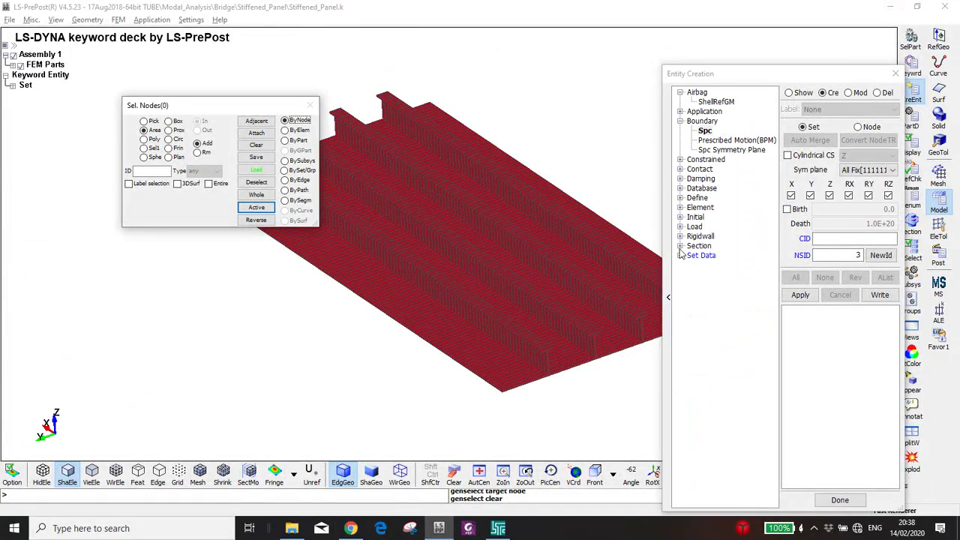
left_click(810, 195)
left_click(790, 196)
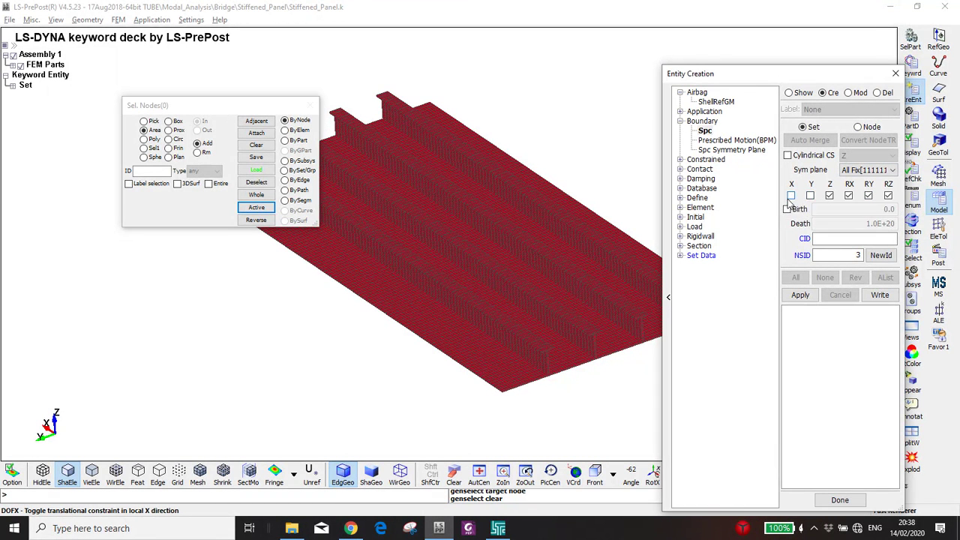
key("alt+Tab")
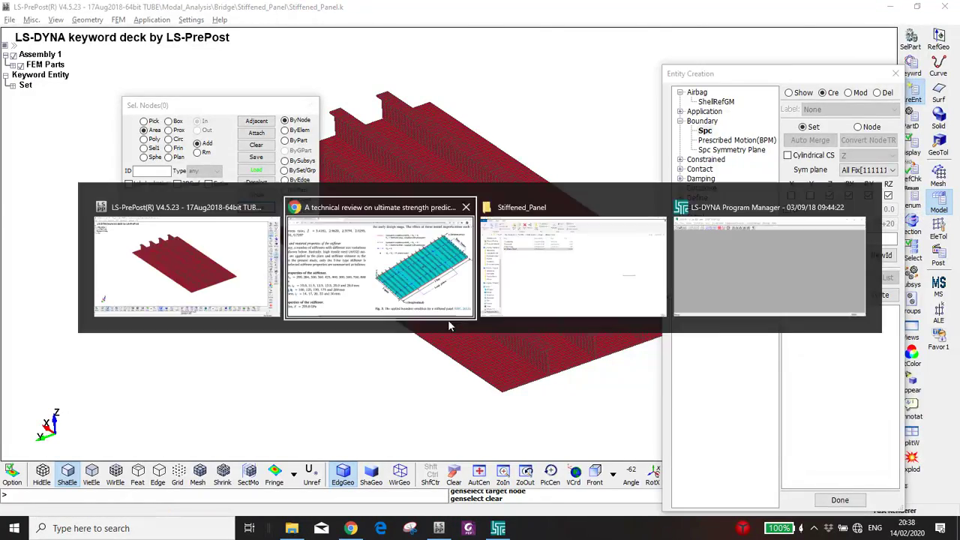
key("alt+Tab")
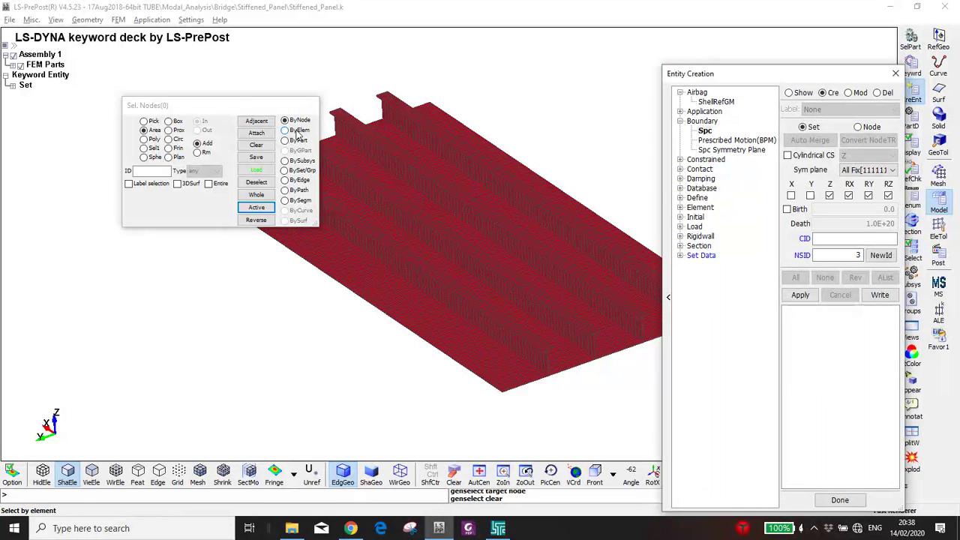
Step: Select the nodes of the panel's near transverse end face using propagated element selection, and compare the selection with Fig. 3 in Chrome
left_click(297, 131)
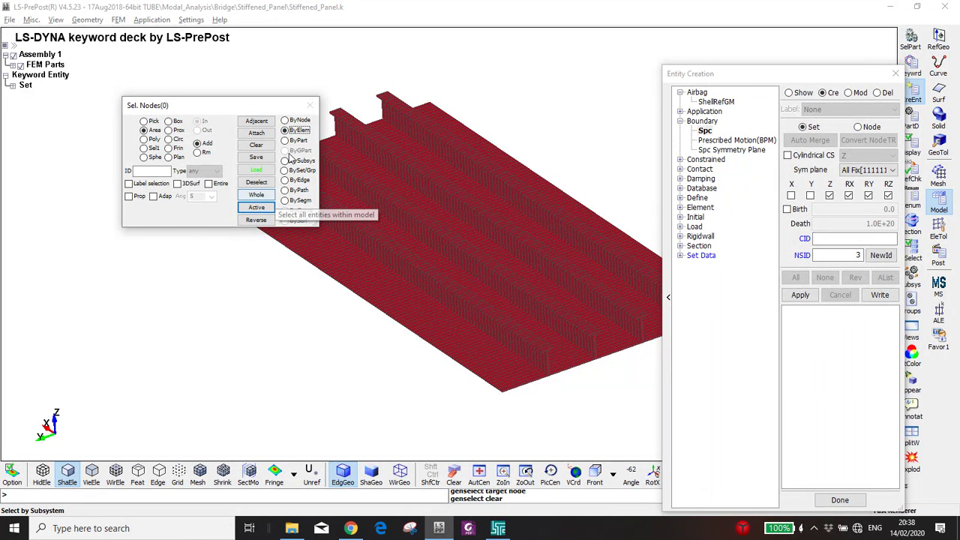
left_click(129, 195)
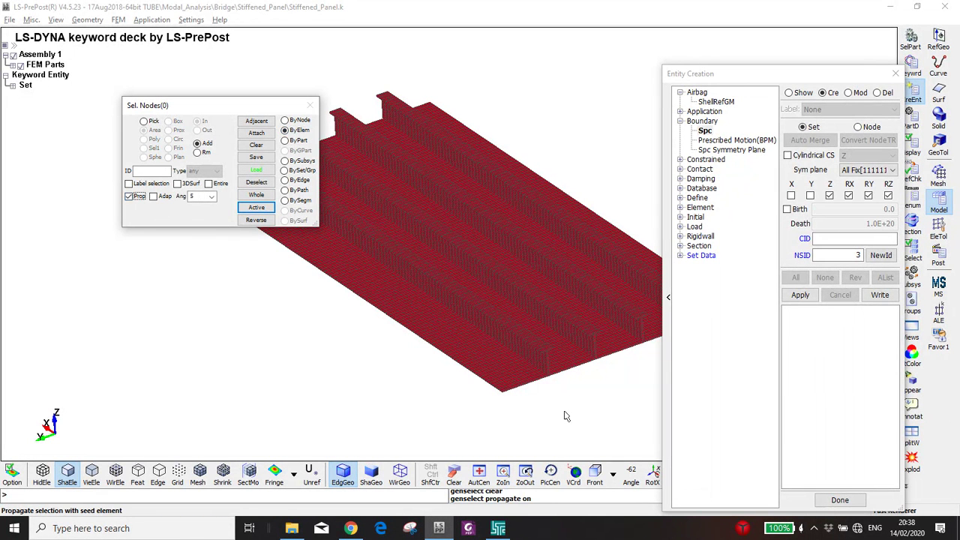
scroll(600, 373, "up", 3)
left_click(537, 339)
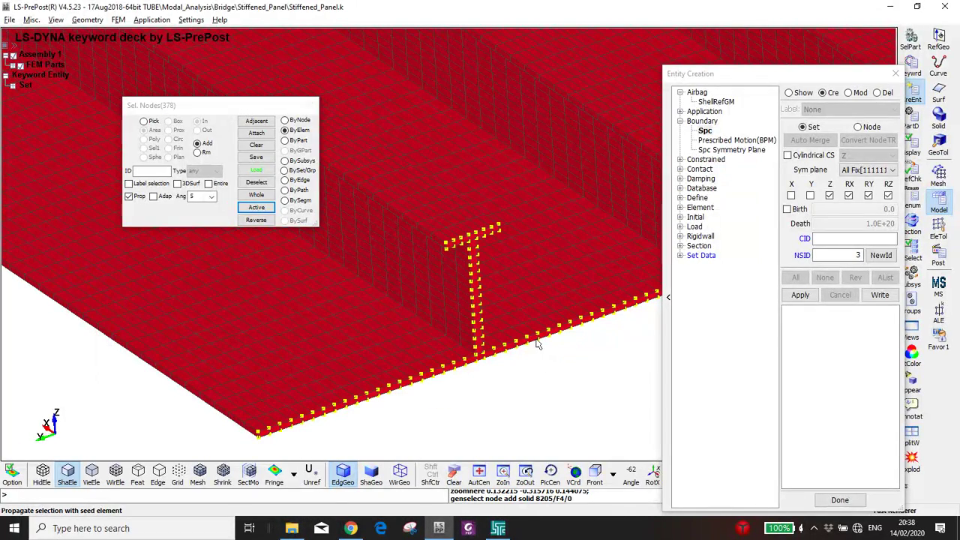
key("alt+Tab")
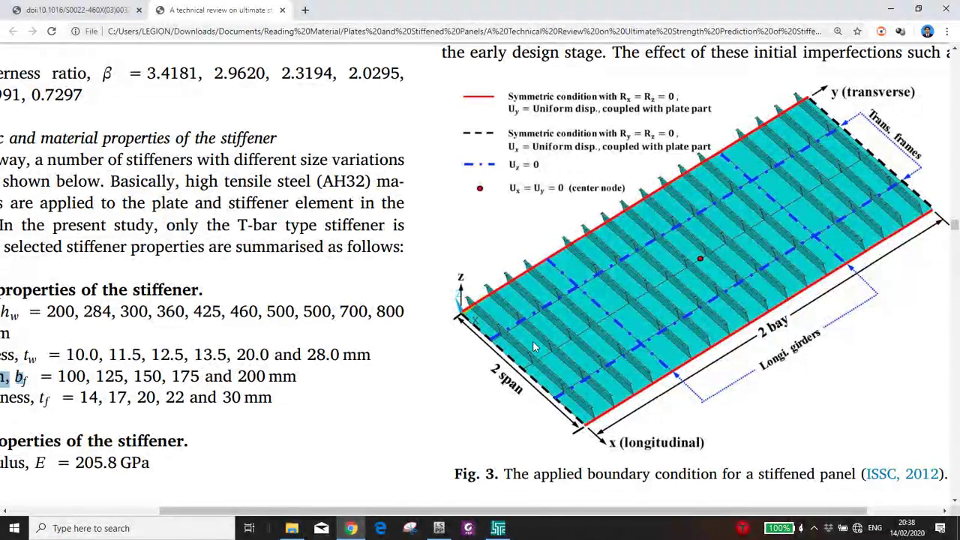
key("alt+Tab")
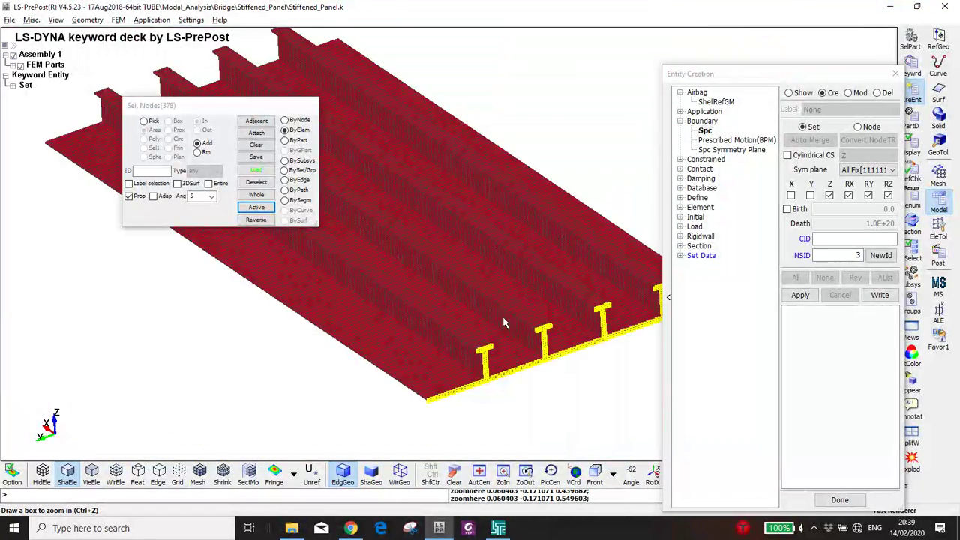
Step: Add the nodes of the opposite transverse end face to the selection with propagated element selection
scroll(435, 315, "up", 3)
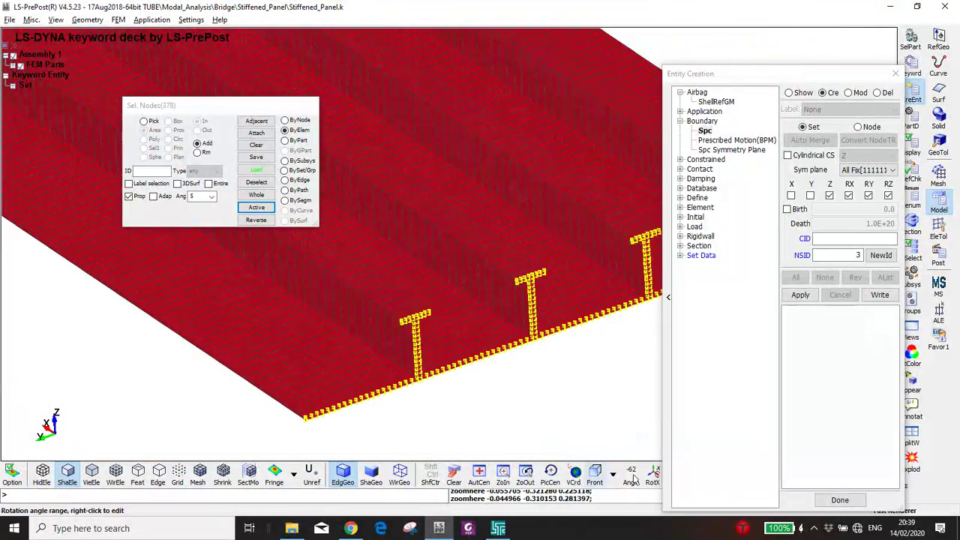
scroll(454, 358, "down", 5)
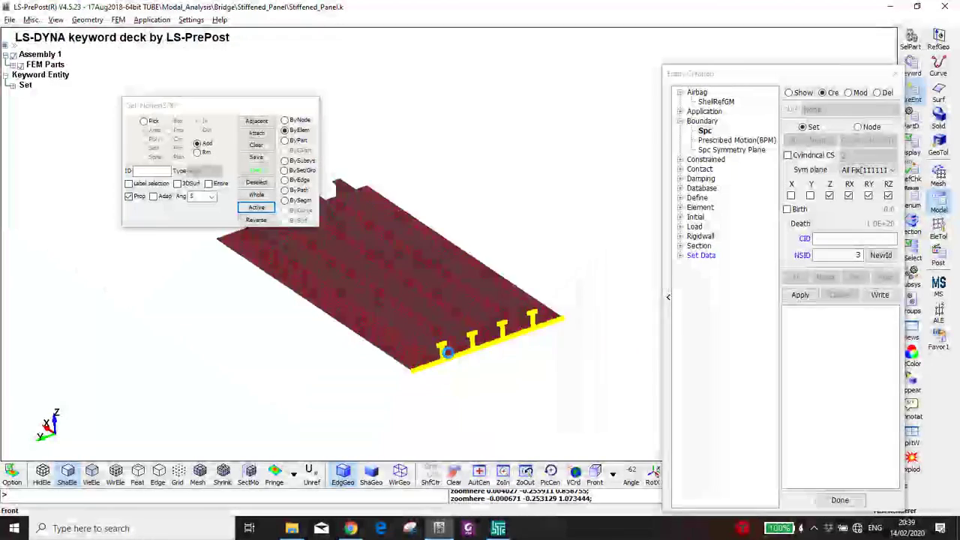
left_click_drag(454, 359, 409, 352, "shift")
scroll(357, 387, "up", 5)
scroll(471, 368, "up", 2)
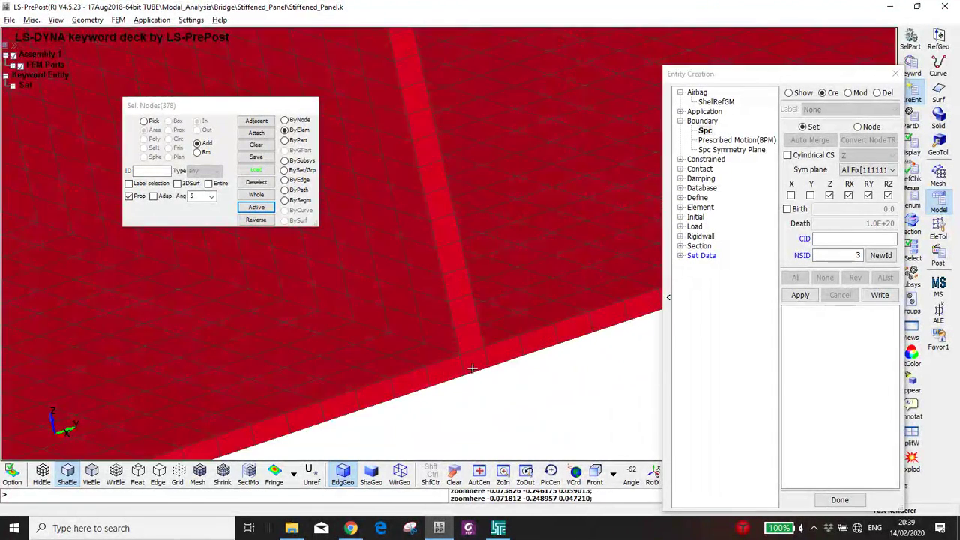
scroll(467, 364, "down", 5)
left_click(466, 364)
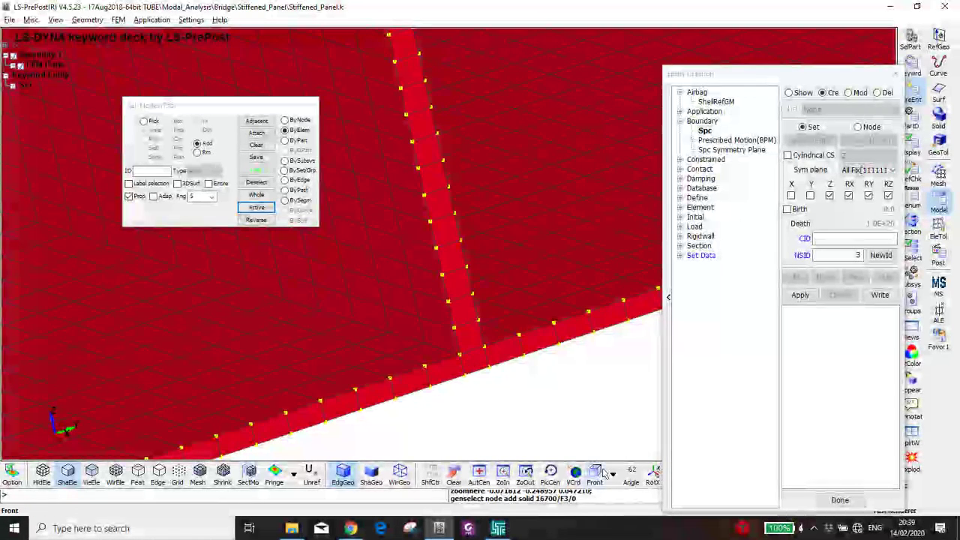
Step: In the front view, deselect the nodes on the flanges and upper webs of the four T-stiffeners by area
key("f")
scroll(470, 327, "down", 3)
middle_click_drag(544, 223, 431, 291, "shift")
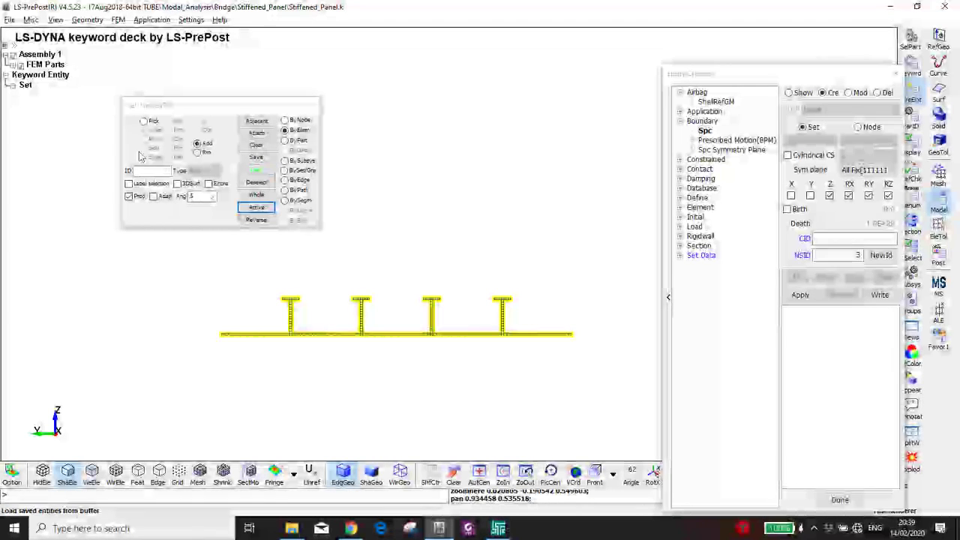
left_click(298, 122)
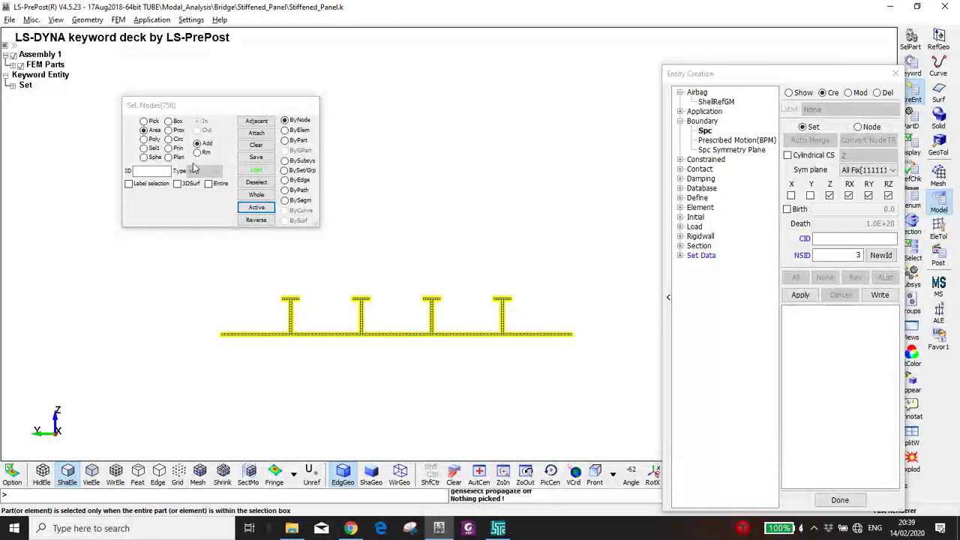
left_click(337, 314)
left_click(337, 313)
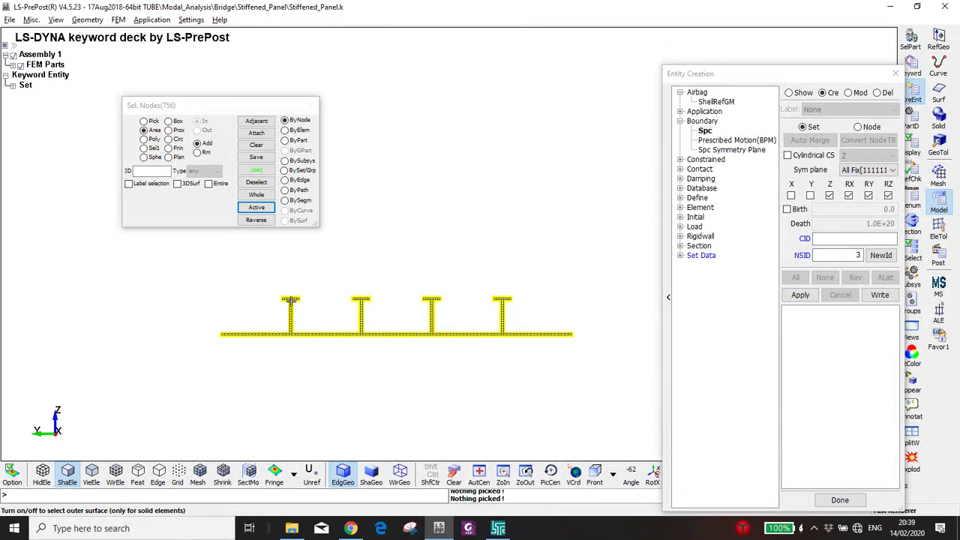
left_click(292, 122)
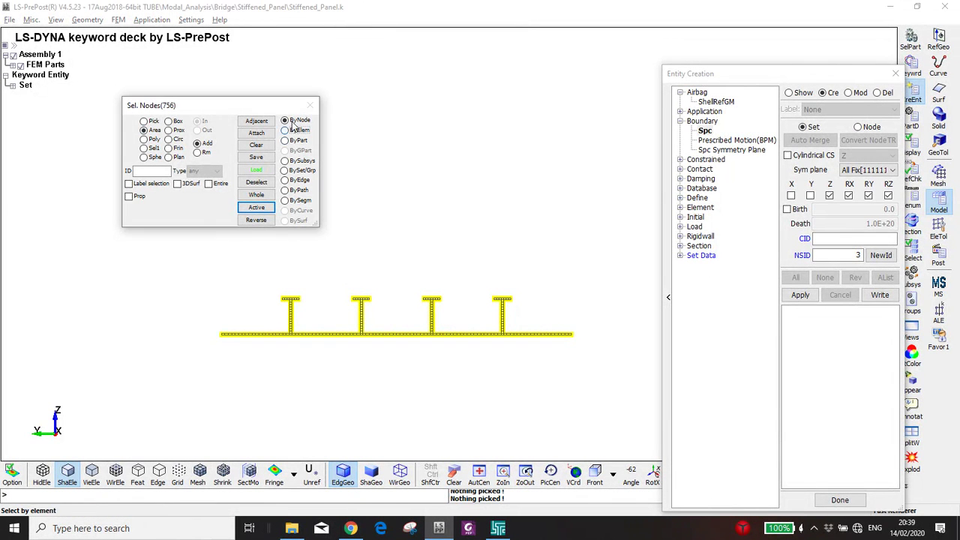
left_click(147, 139)
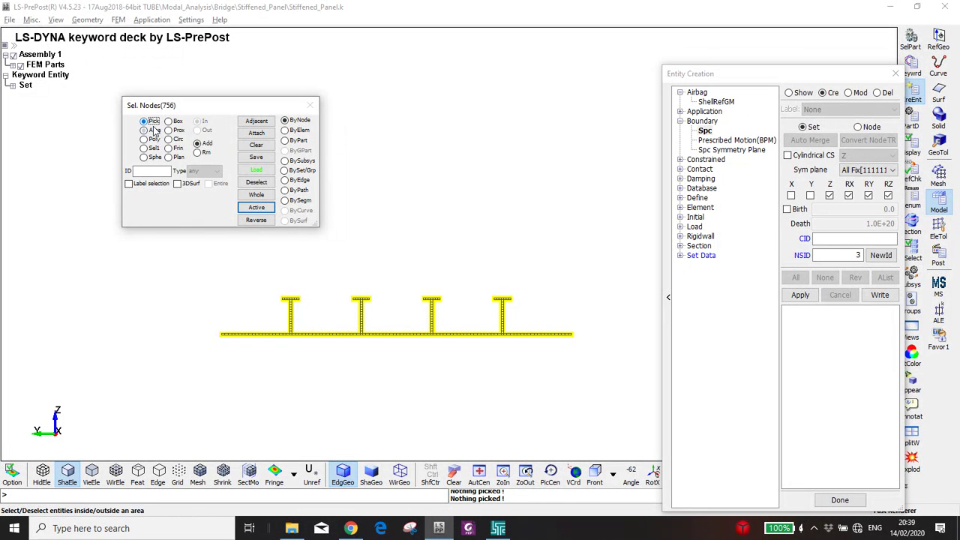
left_click_drag(255, 264, 306, 287, "ctrl")
left_click_drag(418, 305, 544, 331, "ctrl")
Step: Deselect the remaining web nodes just above the plate and check the plate-only node selection at both transverse ends
scroll(411, 330, "up", 5)
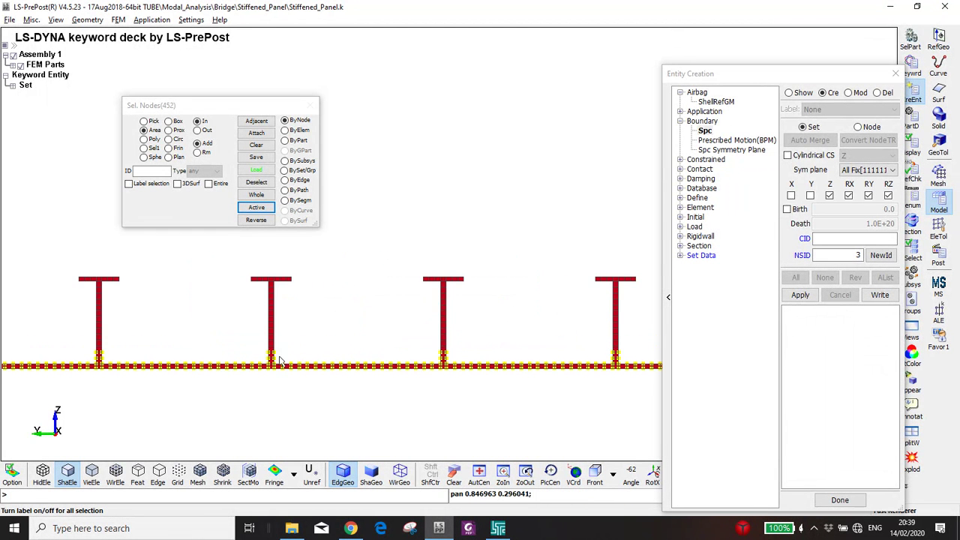
left_click_drag(637, 332, 83, 362, "ctrl")
left_click(131, 324)
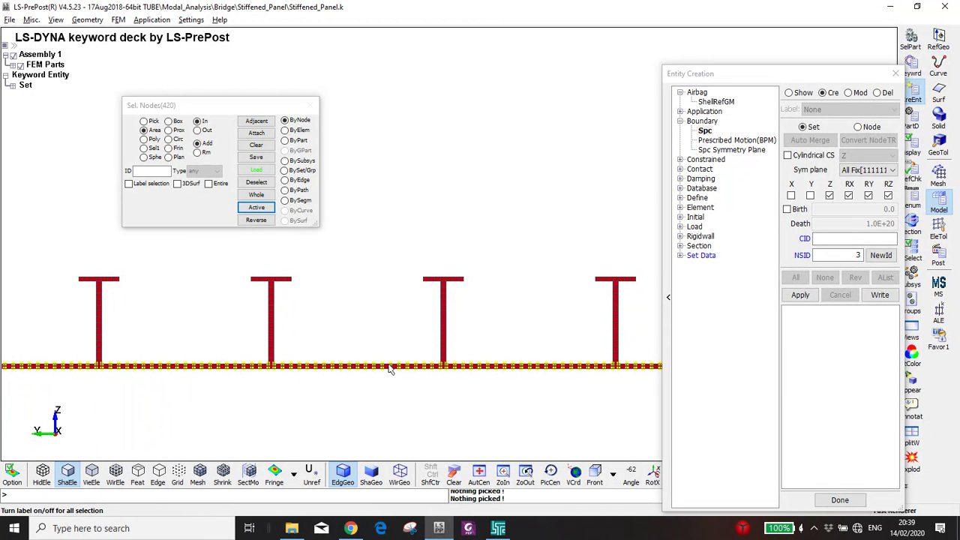
scroll(332, 368, "down", 2)
scroll(332, 366, "up", 3)
scroll(332, 366, "down", 5)
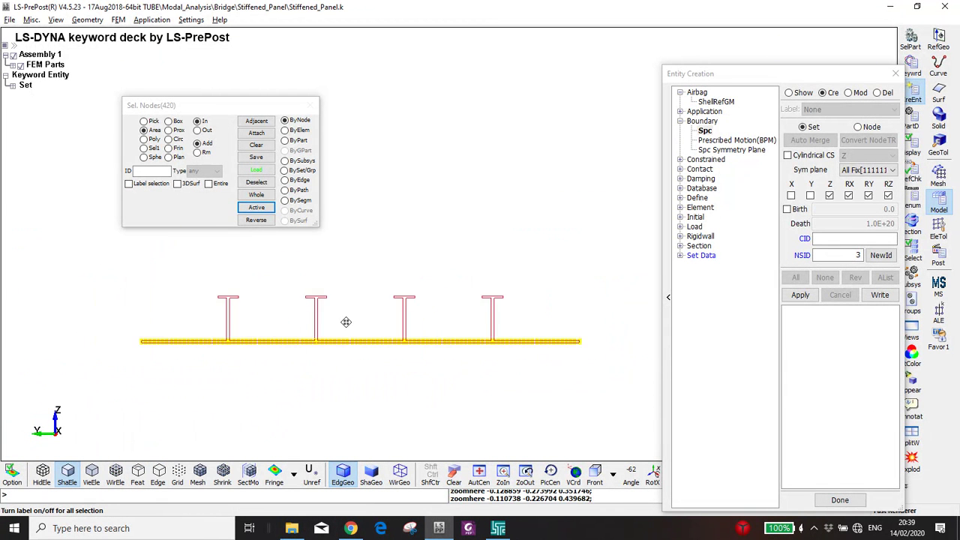
left_click_drag(356, 241, 472, 291, "shift")
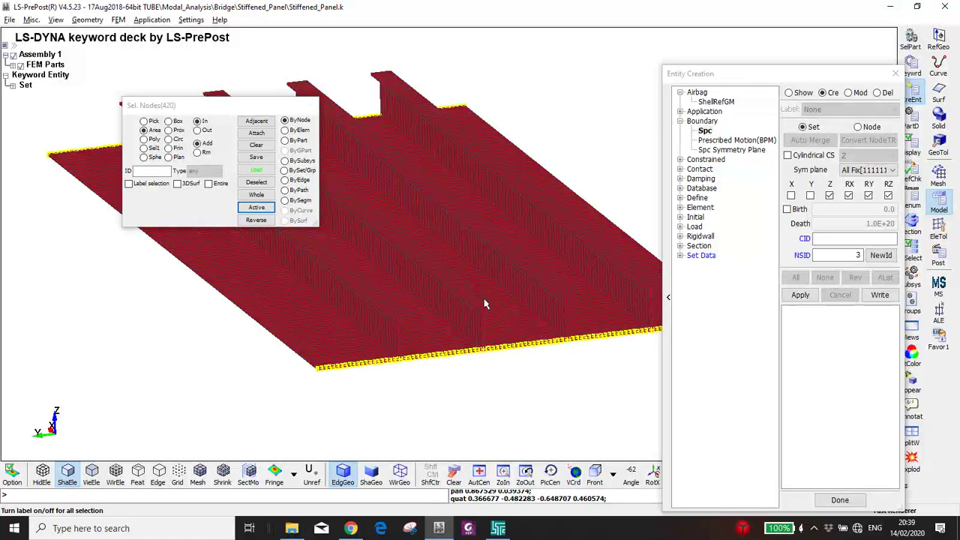
Step: Release the RX, RY and RZ rotations and apply the SPC with only Z constrained to the selected transverse edge nodes
left_click(847, 195)
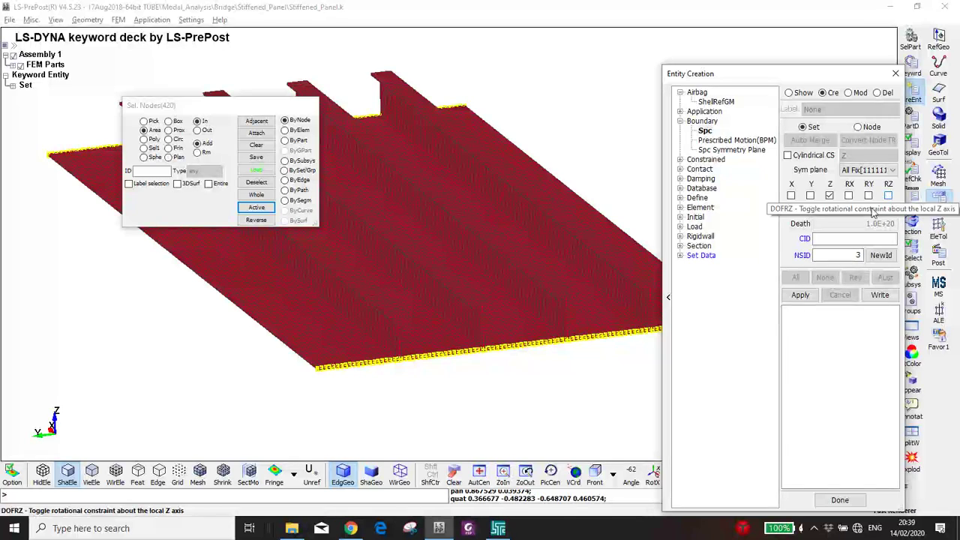
scroll(483, 320, "down", 2)
scroll(483, 319, "down", 1)
left_click(800, 294)
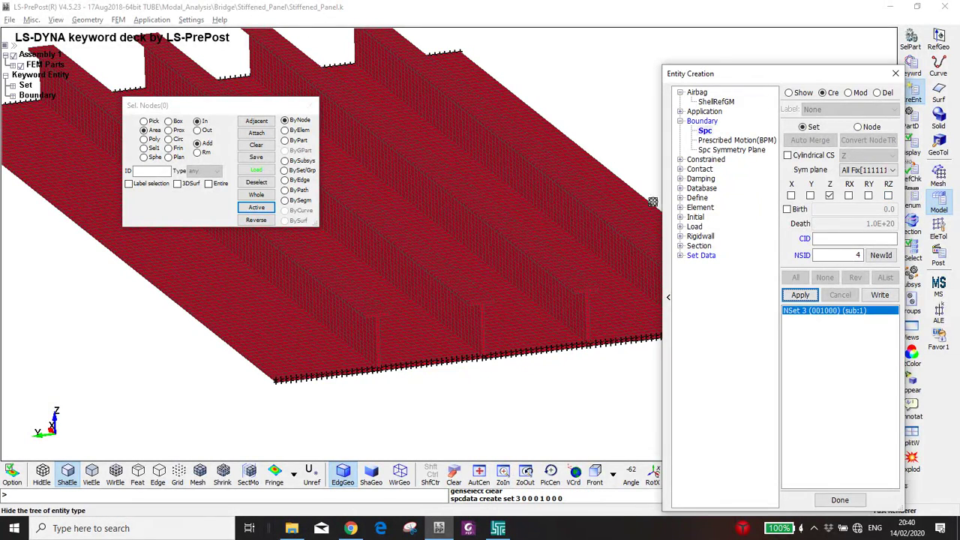
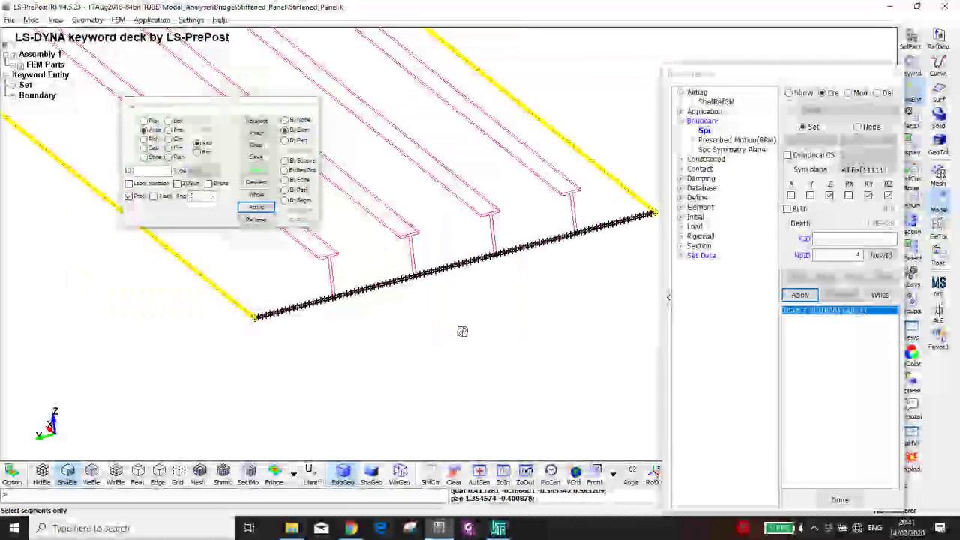
Step: Apply an SPC set constraining Z, RY and RZ to the nodes along both longitudinal plate edges
left_click(793, 302)
mouse_move(428, 230)
left_mouse_down("ctrl")
mouse_move(439, 221)
mouse_move(412, 229)
left_mouse_up("ctrl")
scroll(427, 235, "up", 2)
middle_click_drag(374, 238, 464, 309, "ctrl")
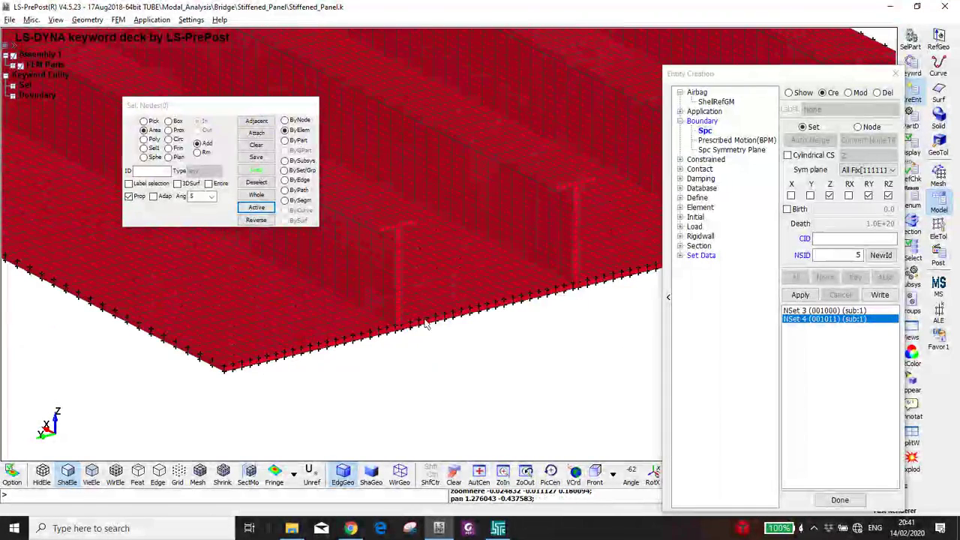
Step: Hide the existing SPC markers, start another SPC set, and select the plate's near transverse edge nodes using propagated edge selection
left_click(789, 93)
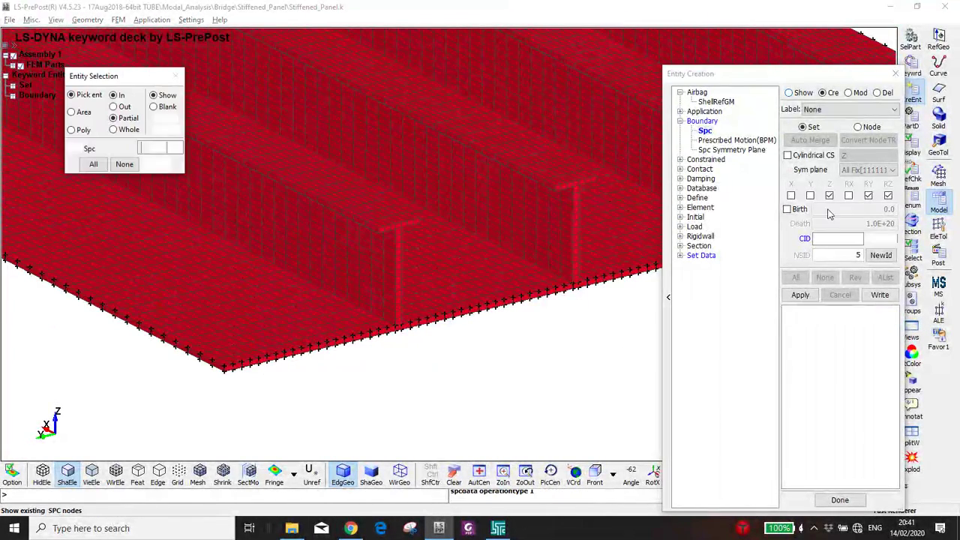
left_click(825, 276)
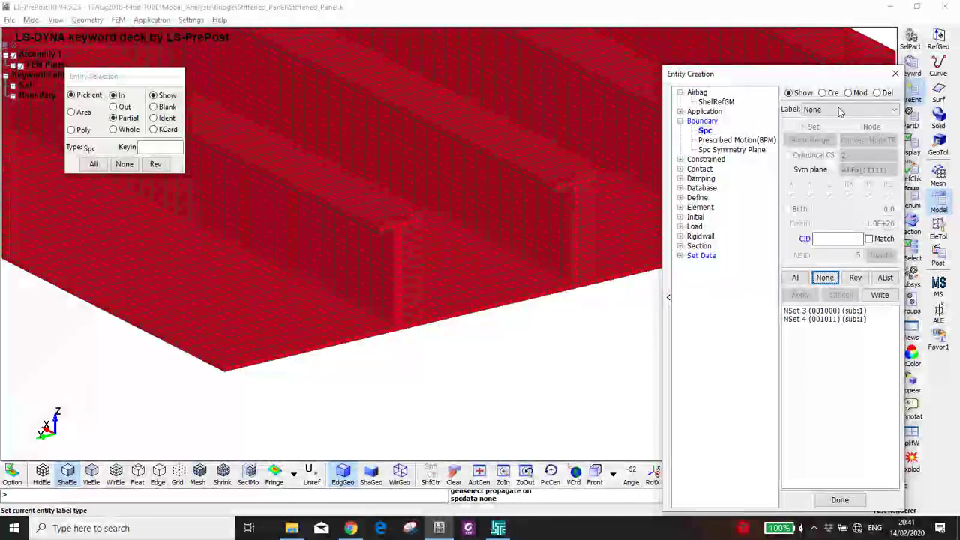
left_click(832, 93)
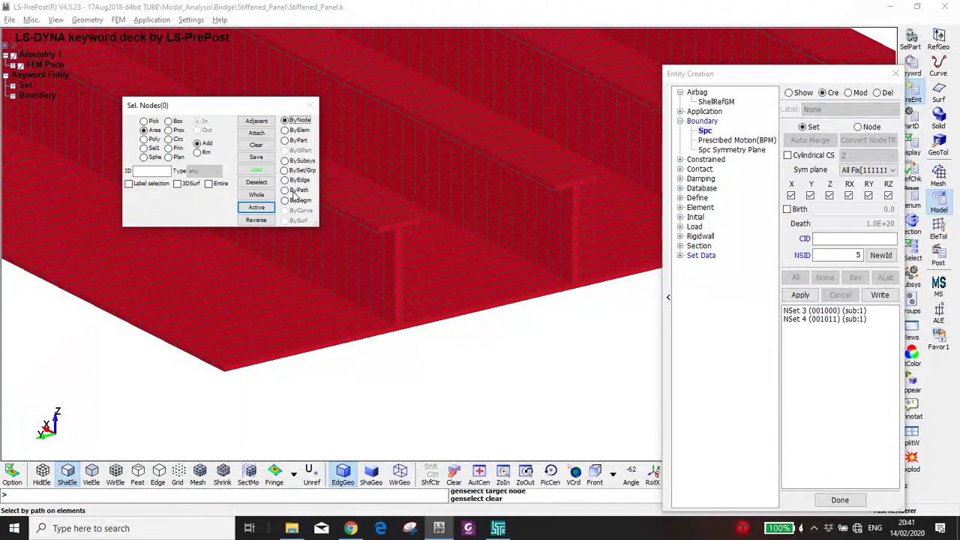
left_click(297, 182)
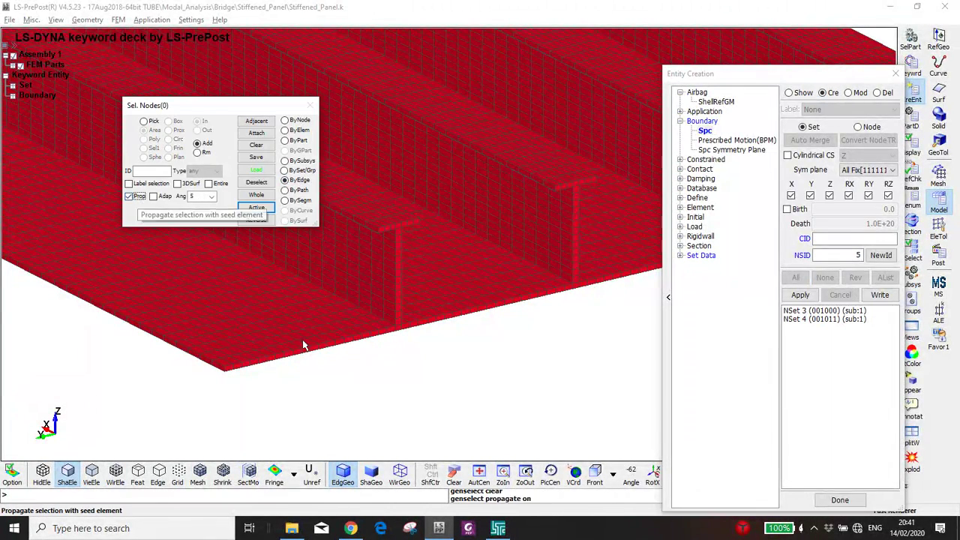
scroll(405, 308, "up", 2)
scroll(405, 308, "down", 2)
left_click(413, 315)
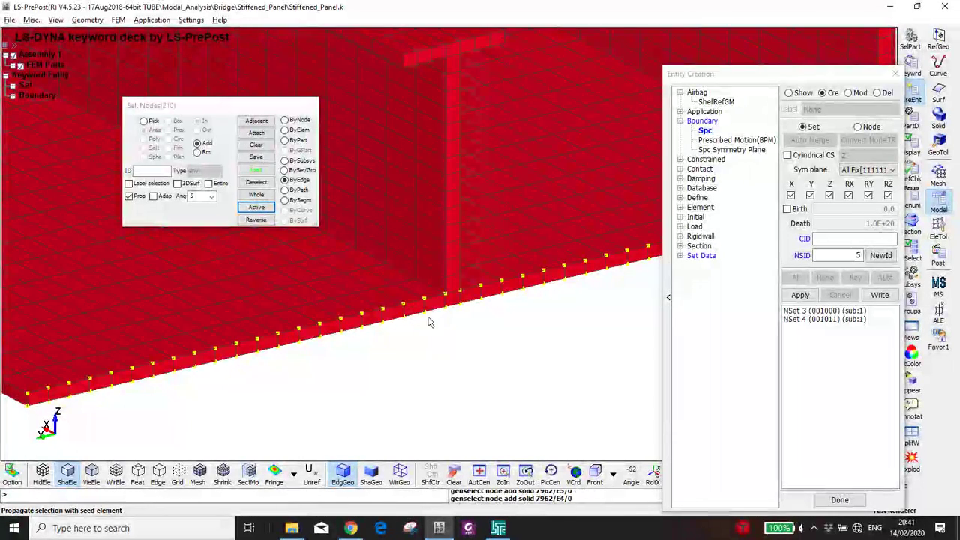
Step: Clear the node selection along the plate's transverse edge
scroll(450, 281, "up", 2)
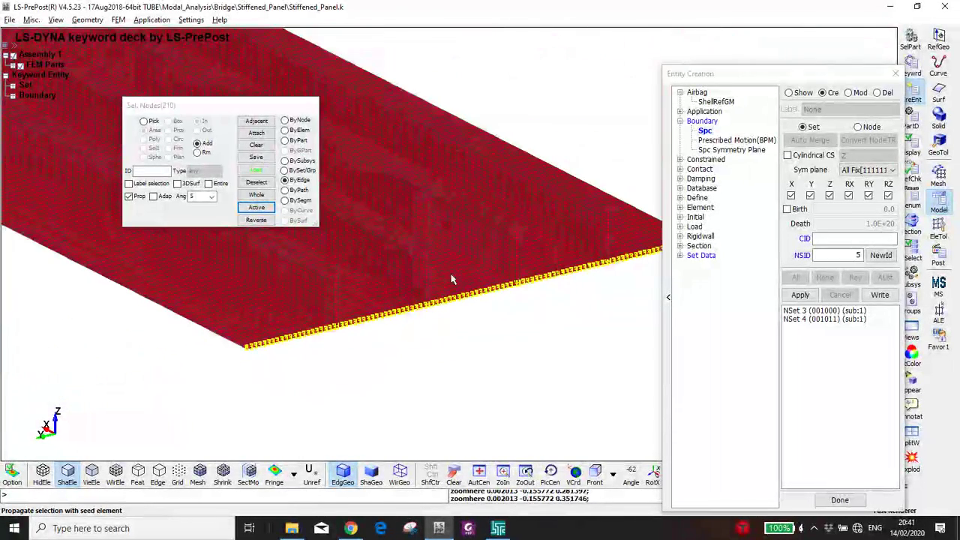
scroll(452, 275, "down", 2)
left_click(256, 145)
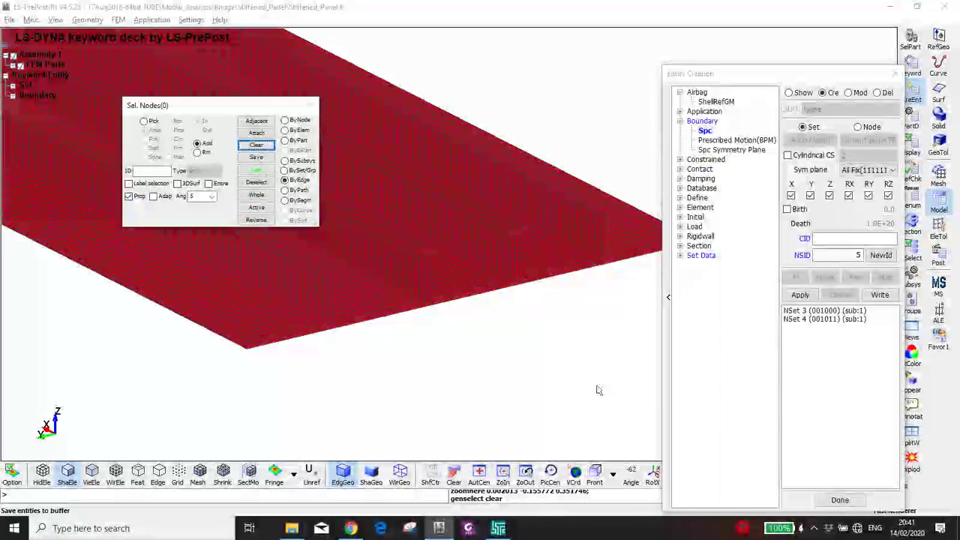
scroll(480, 302, "down", 1)
scroll(482, 302, "up", 2)
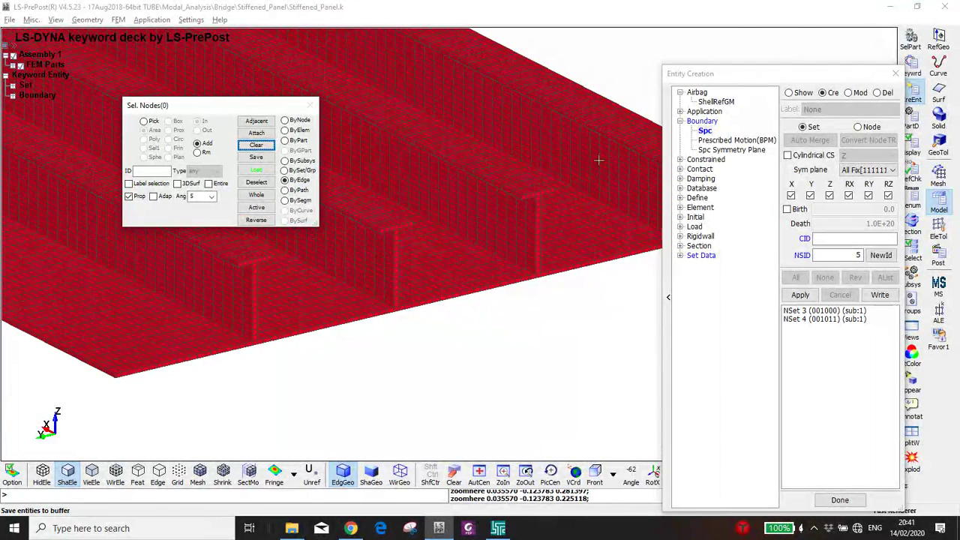
left_click(519, 344)
Step: Save the keyword file Stiffened_Panel.k, overwriting the existing version
key("ctrl+s")
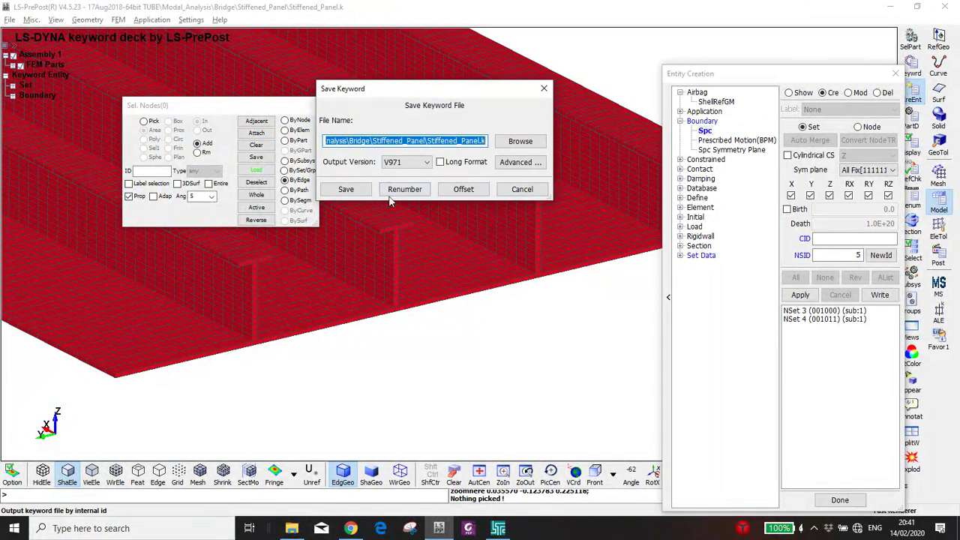
left_click(346, 189)
left_click(548, 310)
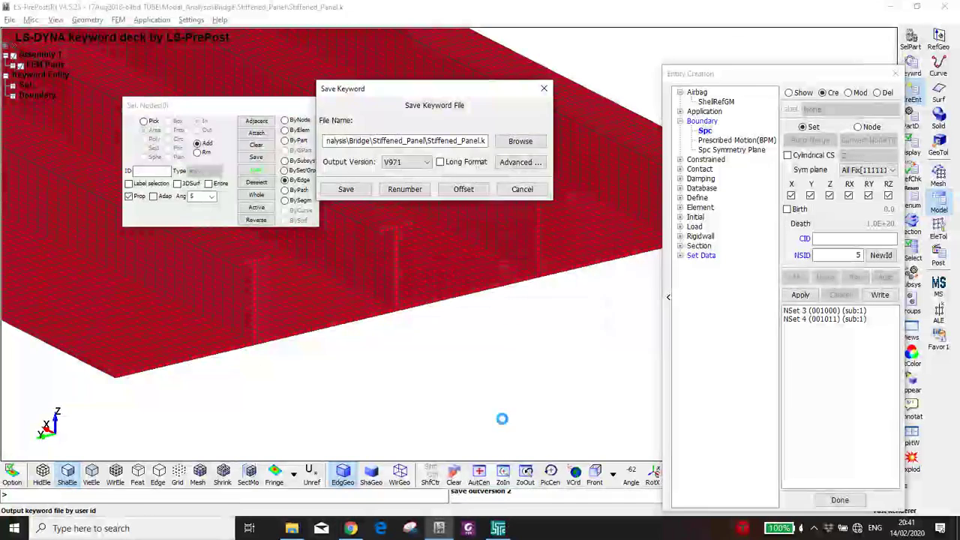
Step: Switch to LS-DYNA Program Manager, solve Stiffened_Panel.k with default memory, and close the solver window after termination
key("alt+Tab")
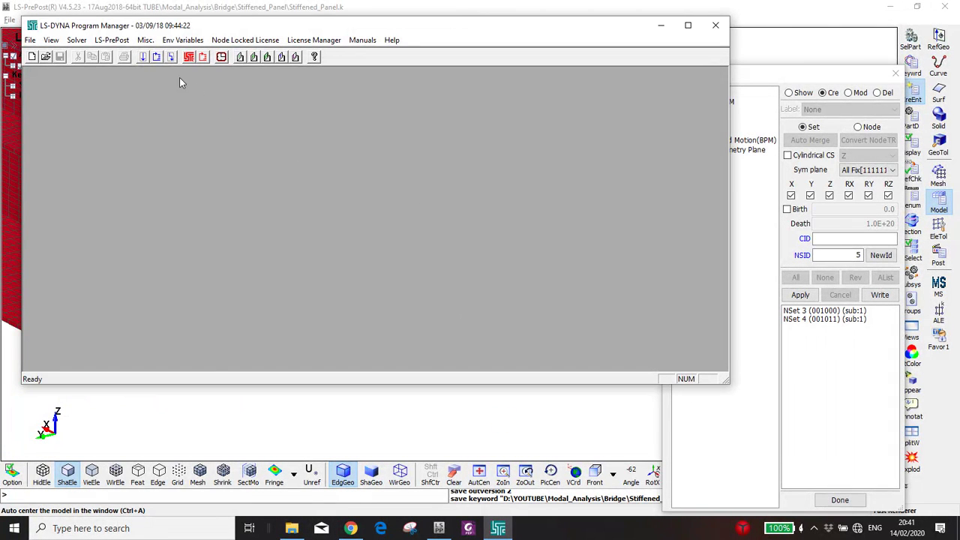
left_click(142, 57)
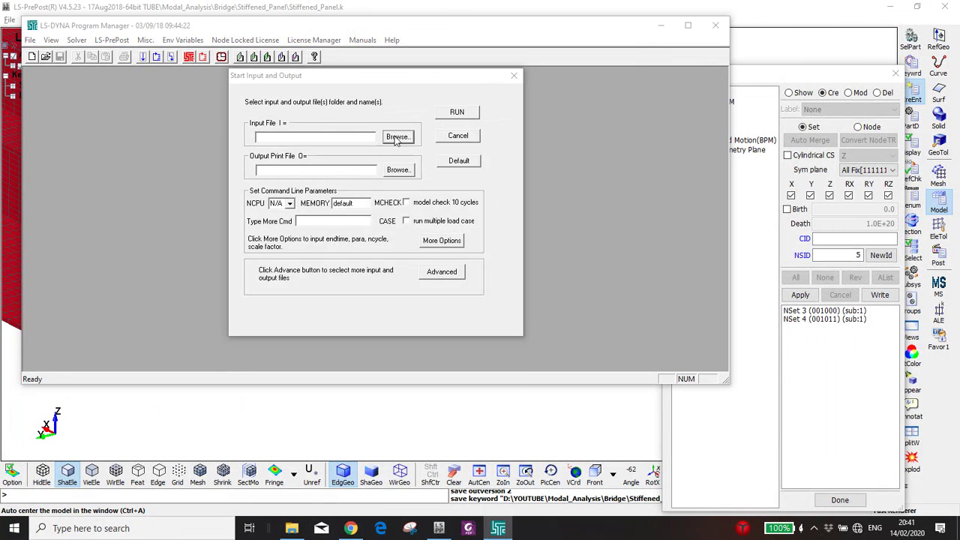
left_click(554, 318)
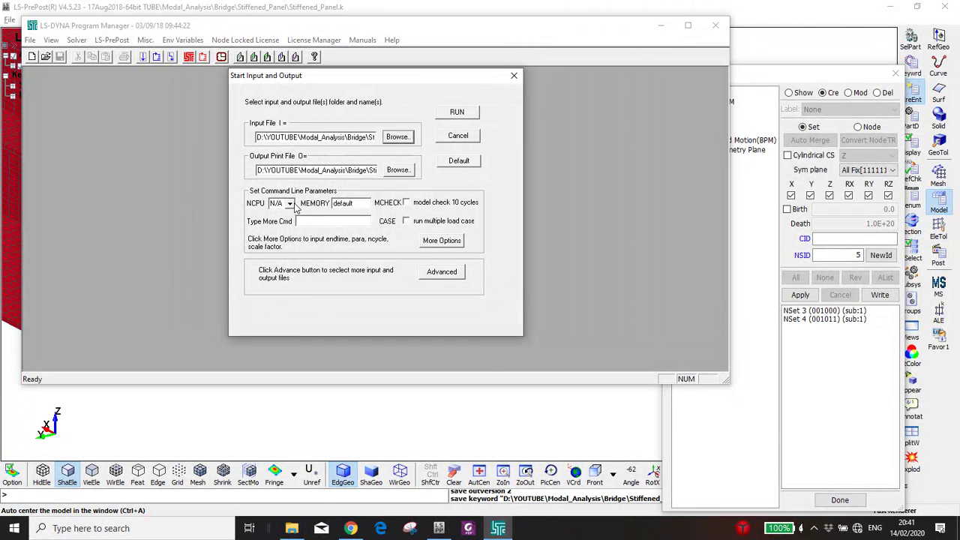
left_click(448, 114)
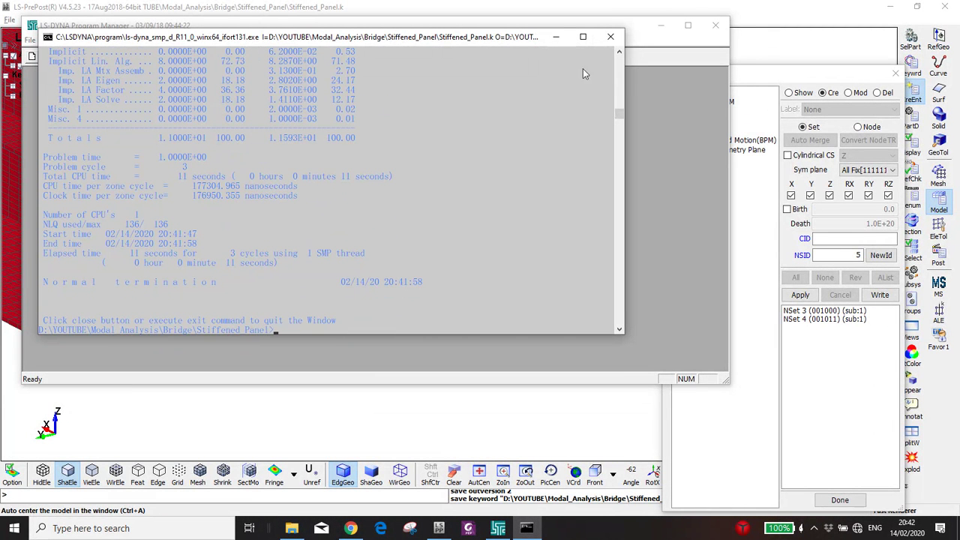
left_click(610, 37)
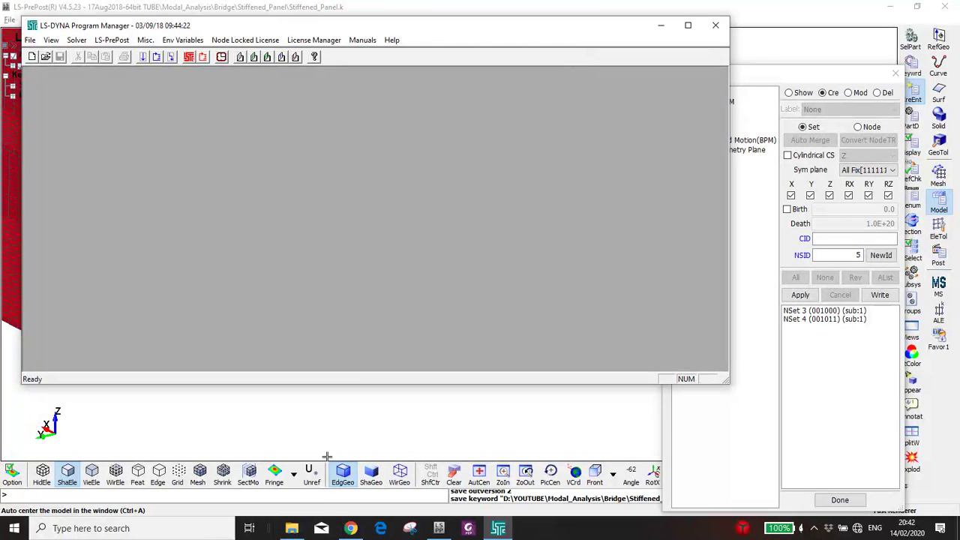
Step: Open the d3eigv eigenvalue results from the Stiffened_Panel folder in LS-PrePost
left_click(292, 528)
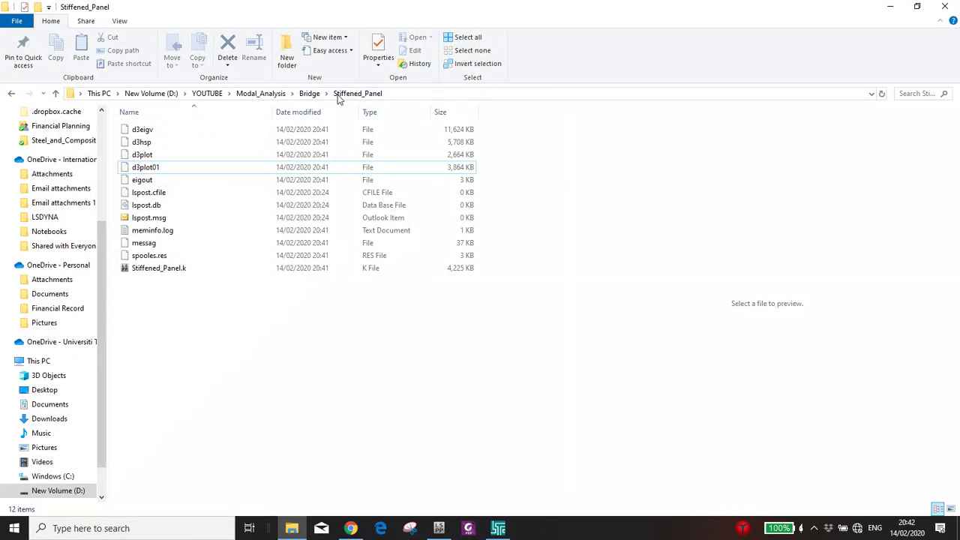
left_click(144, 131)
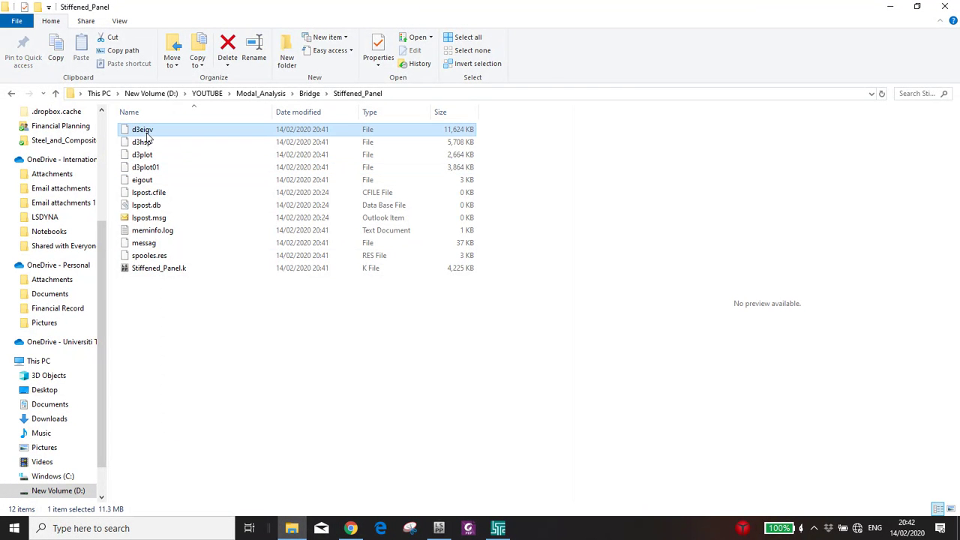
double_click(147, 134)
left_click(488, 363)
left_click(523, 420)
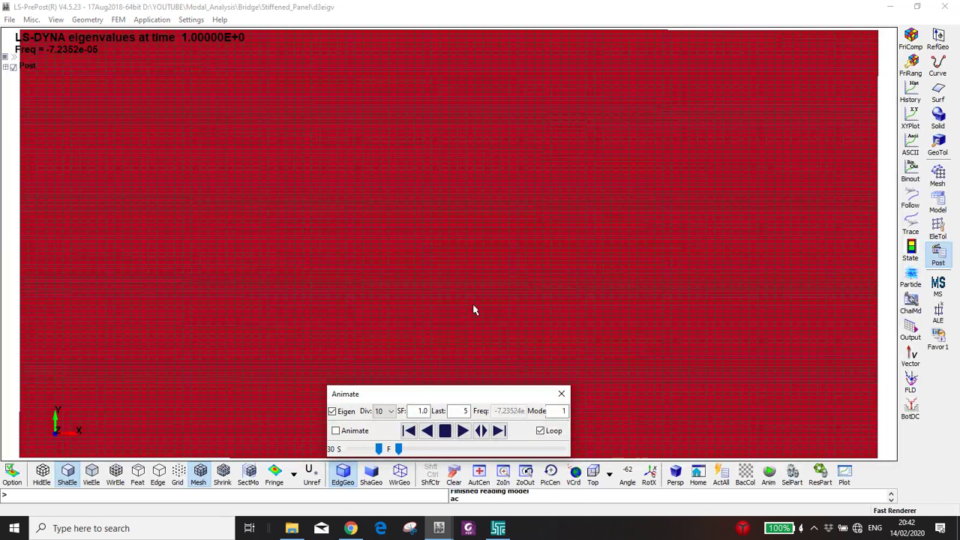
Step: Orient the stiffened panel in an oblique 3D view and play the animation of eigenmode 1
scroll(474, 309, "down", 5, "ctrl")
left_click_drag(476, 309, 563, 237, "ctrl")
left_click_drag(534, 289, 580, 214, "ctrl")
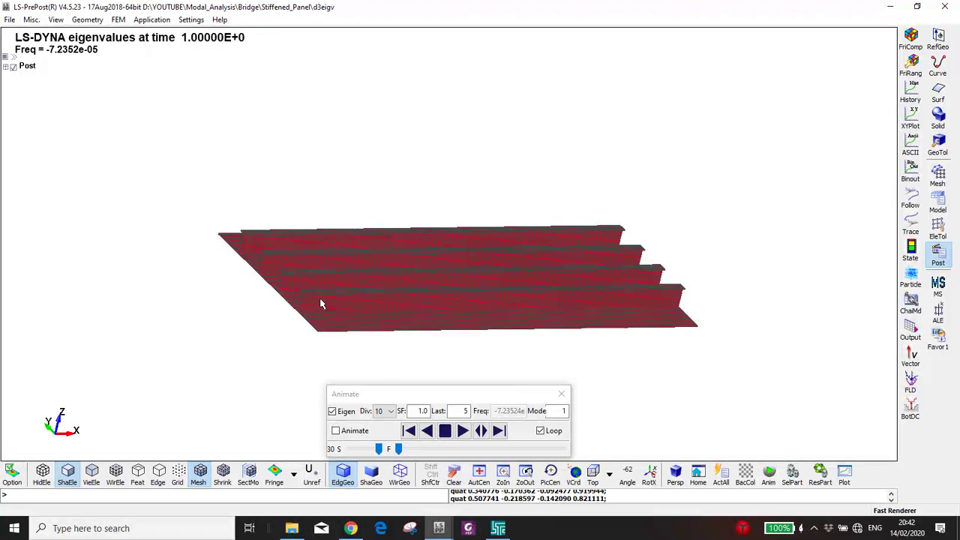
left_click_drag(321, 303, 493, 381, "ctrl")
left_click(462, 430)
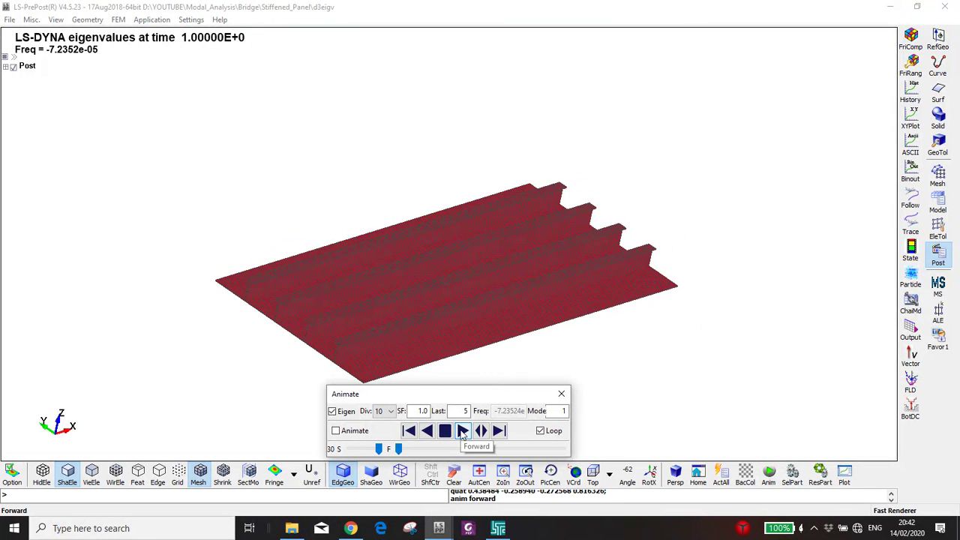
left_click_drag(579, 225, 593, 200, "ctrl")
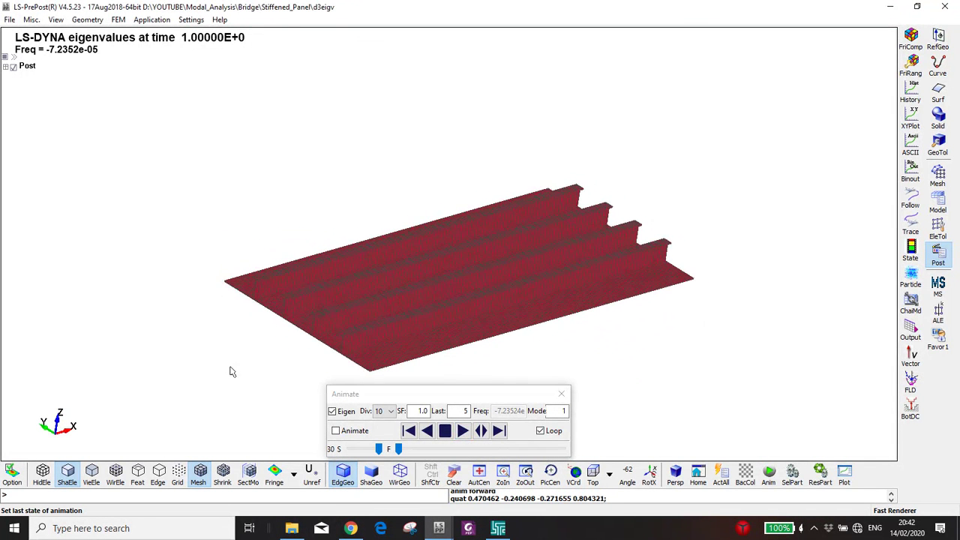
left_click_drag(670, 133, 562, 198, "ctrl")
scroll(561, 201, "down", 2, "ctrl")
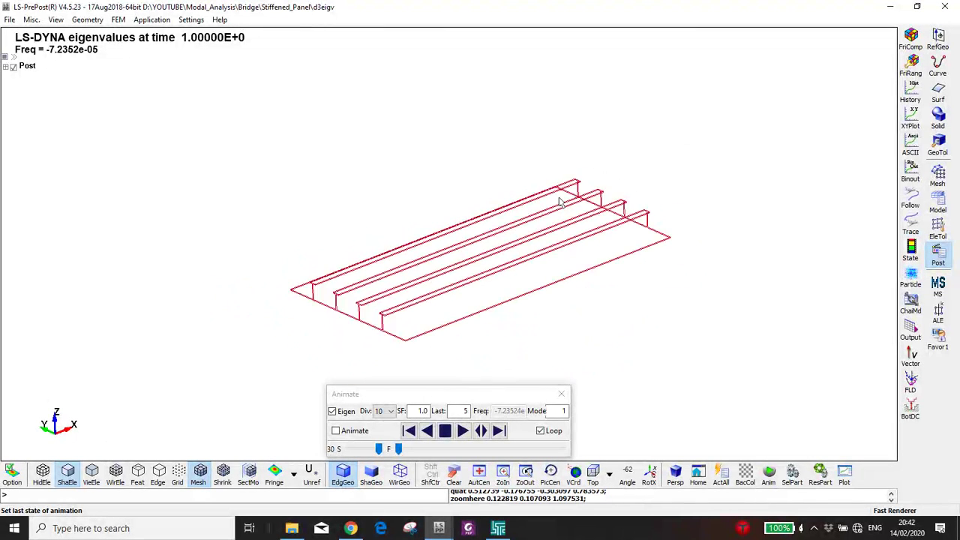
Step: Advance the mode shape to eigenmode 2, return to mode 1 and stop the animation
left_click(499, 430)
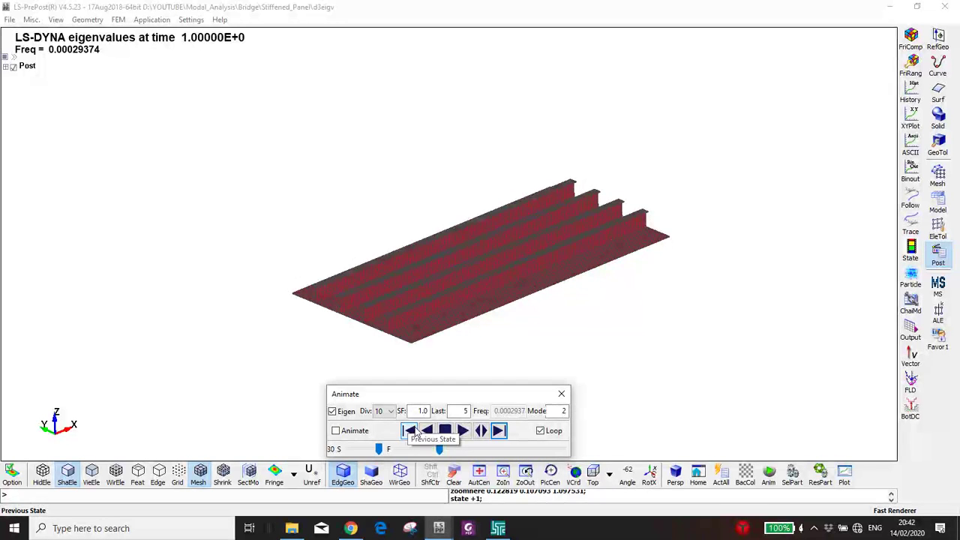
left_click(427, 431)
left_click(445, 431)
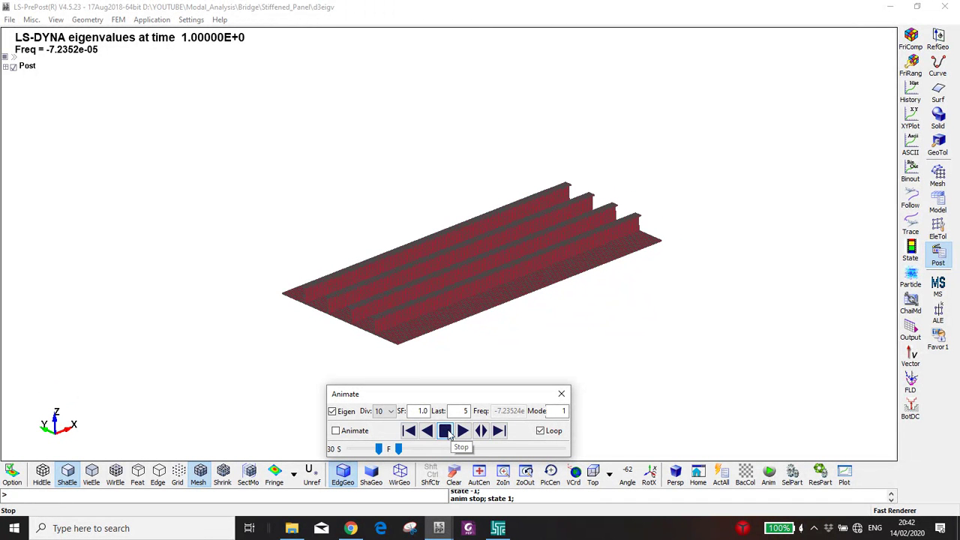
left_click(444, 532)
left_click(375, 374)
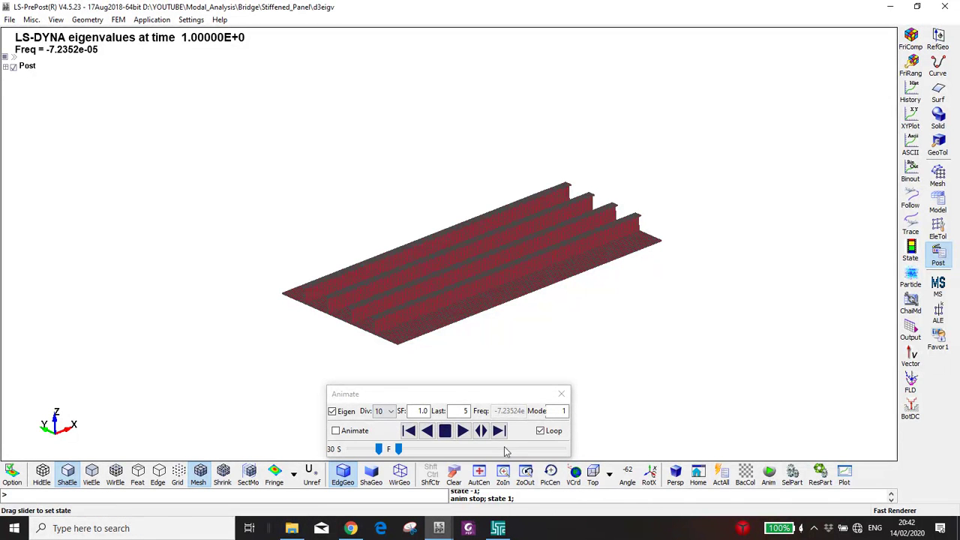
Step: Replay the mode animation, advance from eigenmode 1 to eigenmode 4, and stop it there
left_click(463, 431)
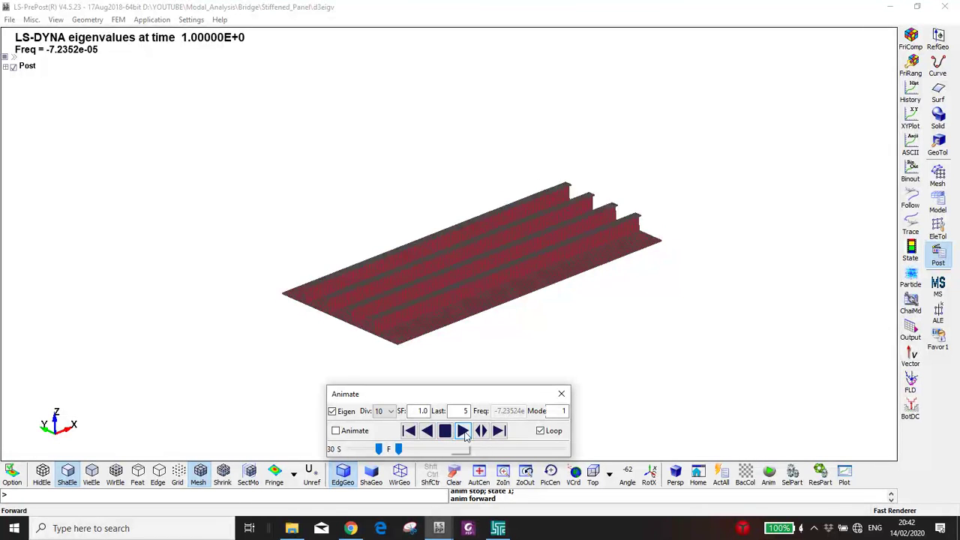
left_click(500, 432)
left_click(499, 431)
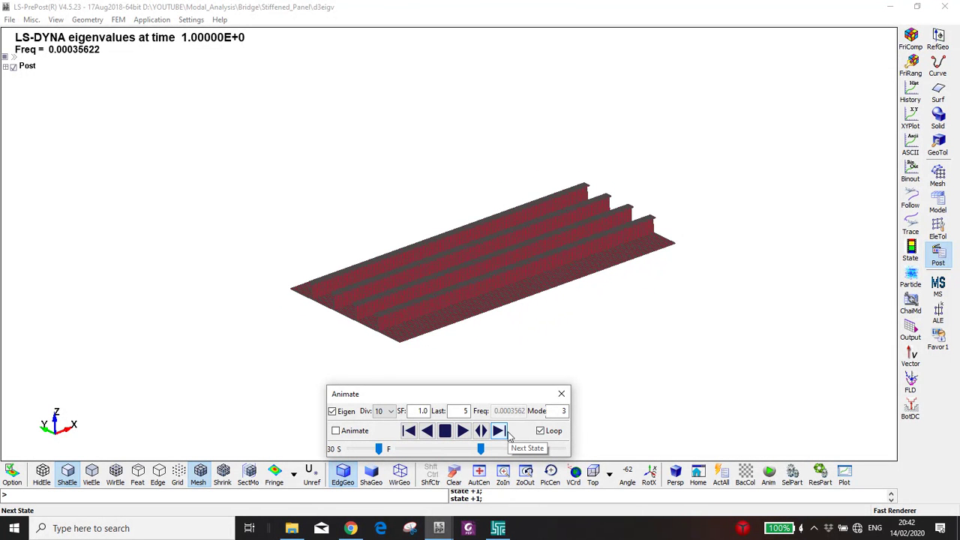
left_click(499, 432)
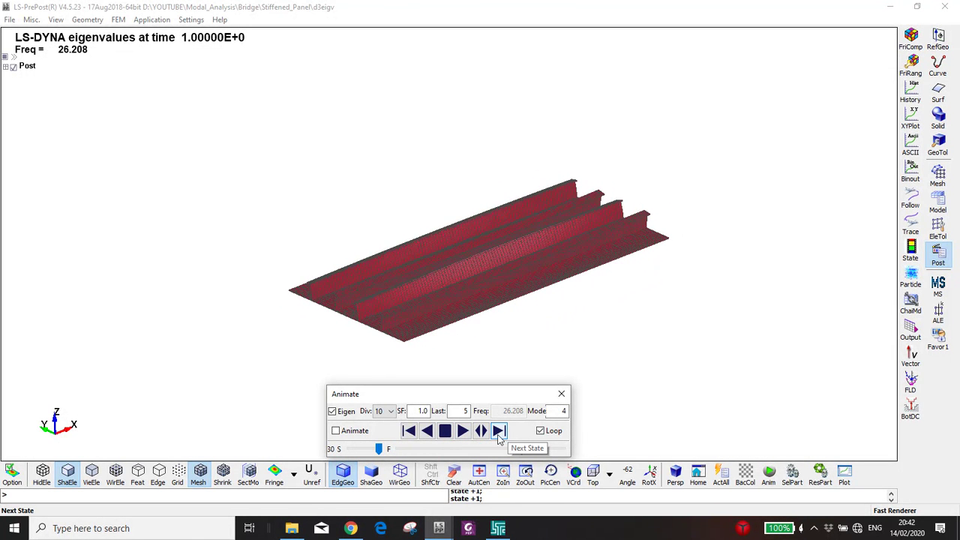
left_click(445, 431)
Step: Return to the Stiffened_Panel.k model and review the degrees of freedom in both BOUNDARY_SPC_SET cards
mouse_move(435, 528)
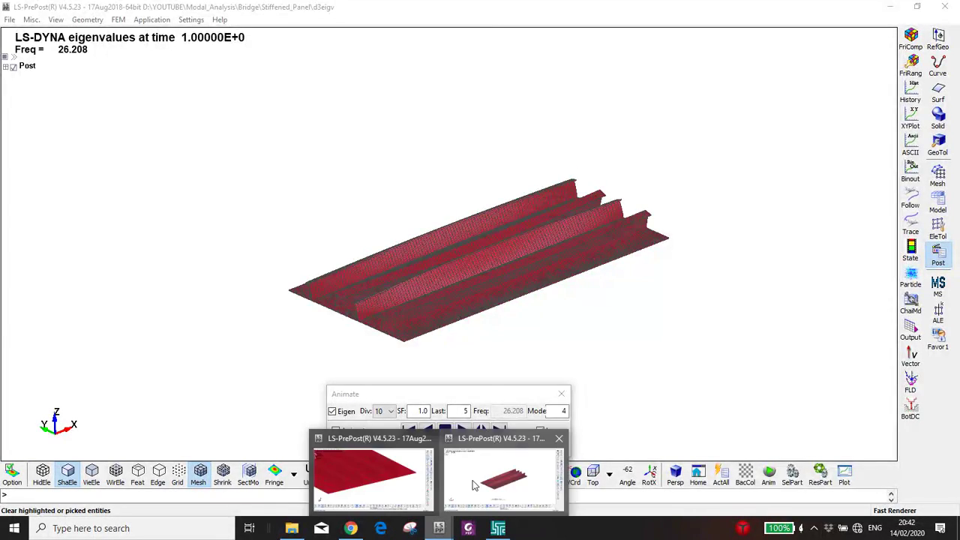
left_click(472, 484)
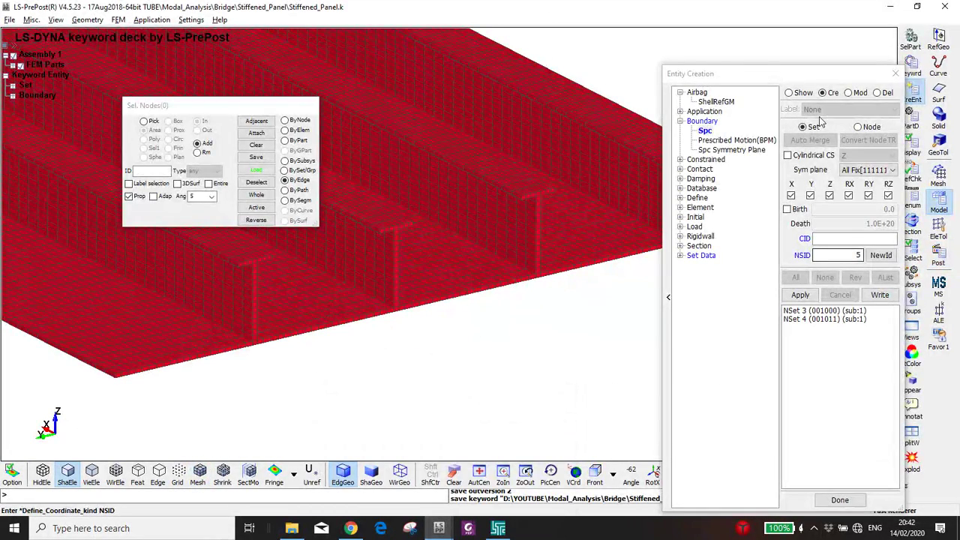
left_click(910, 67)
left_click(694, 167)
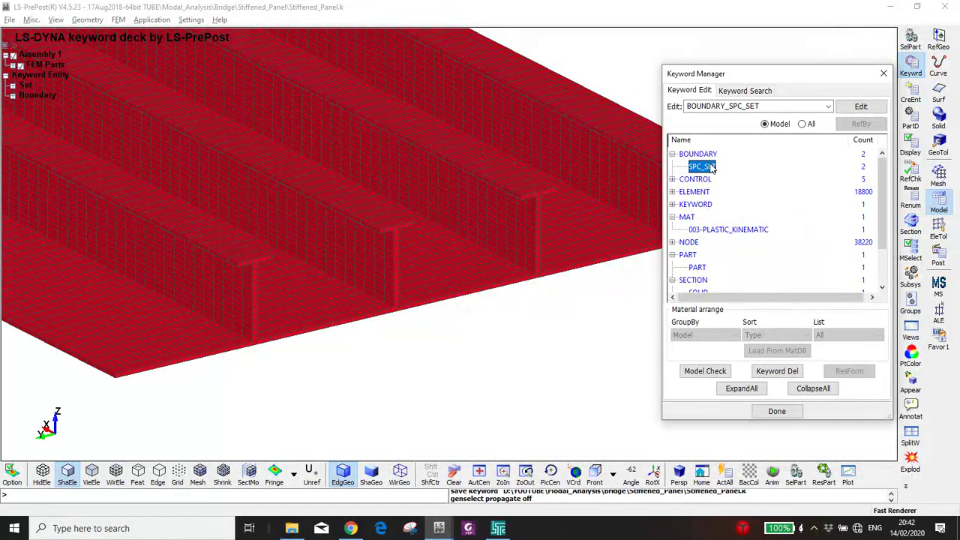
double_click(711, 168)
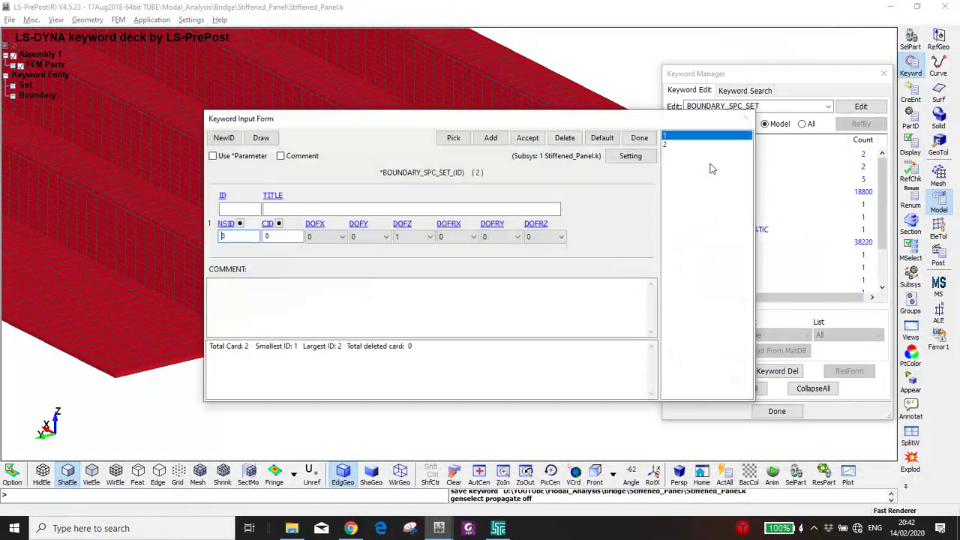
left_click(671, 144)
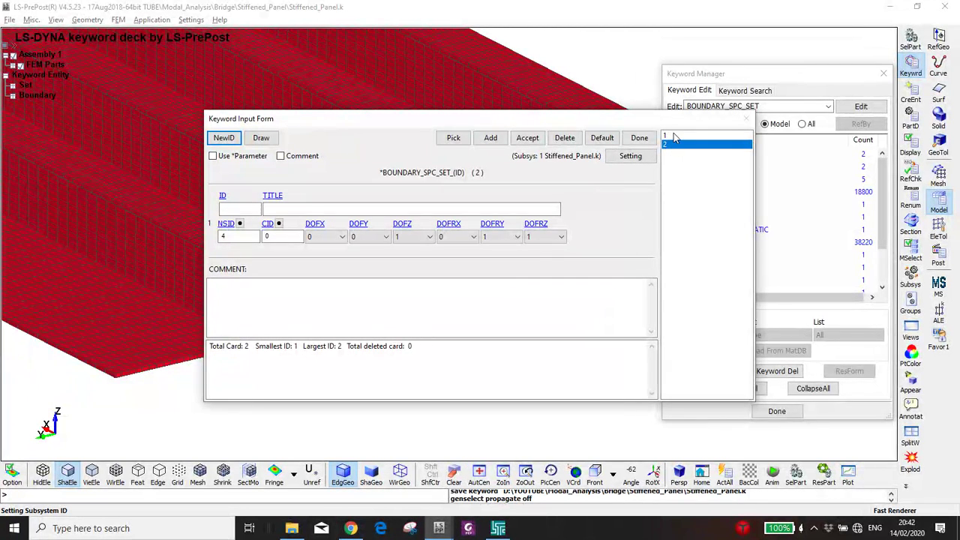
left_click(673, 135)
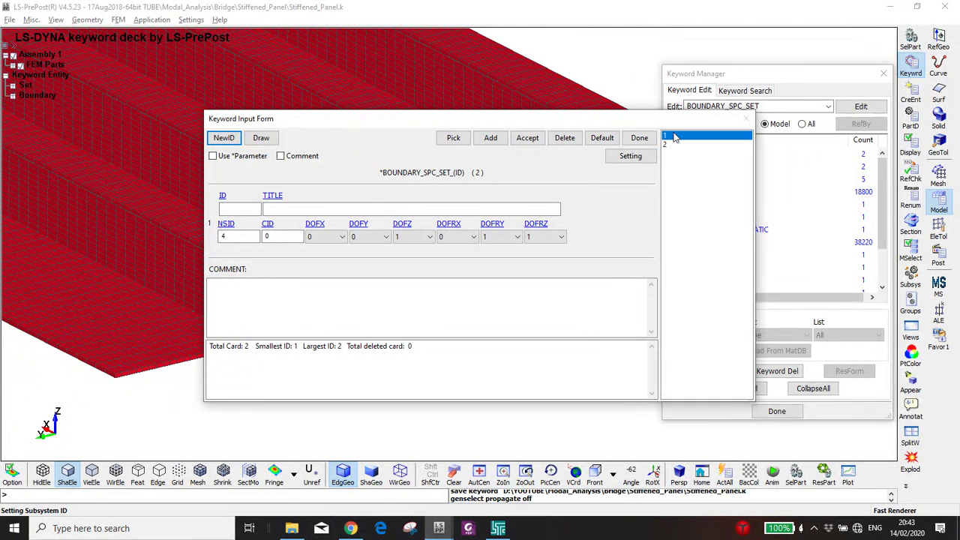
Step: Set DOFX to 1 in the BOUNDARY_SPC_SET card for node set 3
scroll(115, 281, "down", 3)
mouse_move(115, 280)
right_mouse_down("ctrl")
mouse_move(49, 291)
mouse_move(56, 321)
right_mouse_up("ctrl")
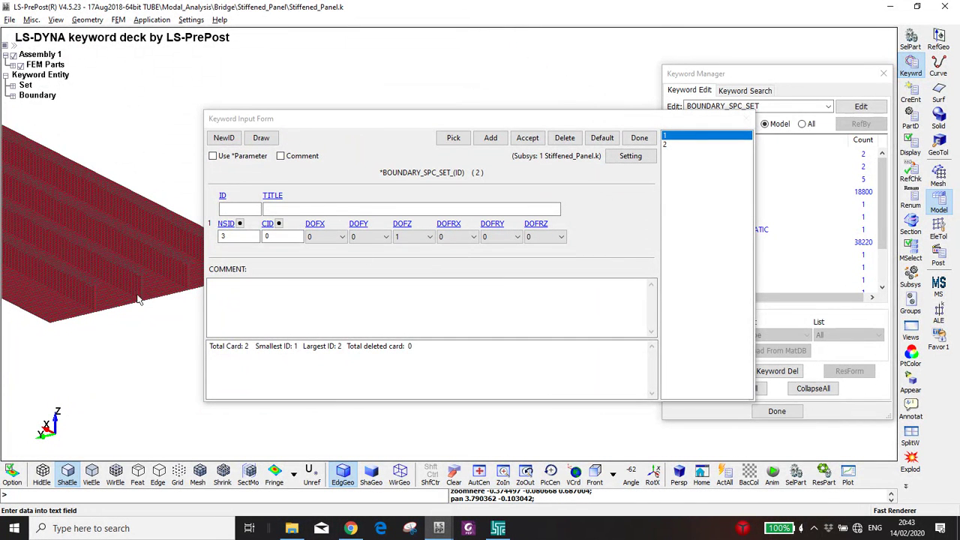
left_click(367, 239)
left_click(366, 238)
left_click(333, 238)
left_click(325, 258)
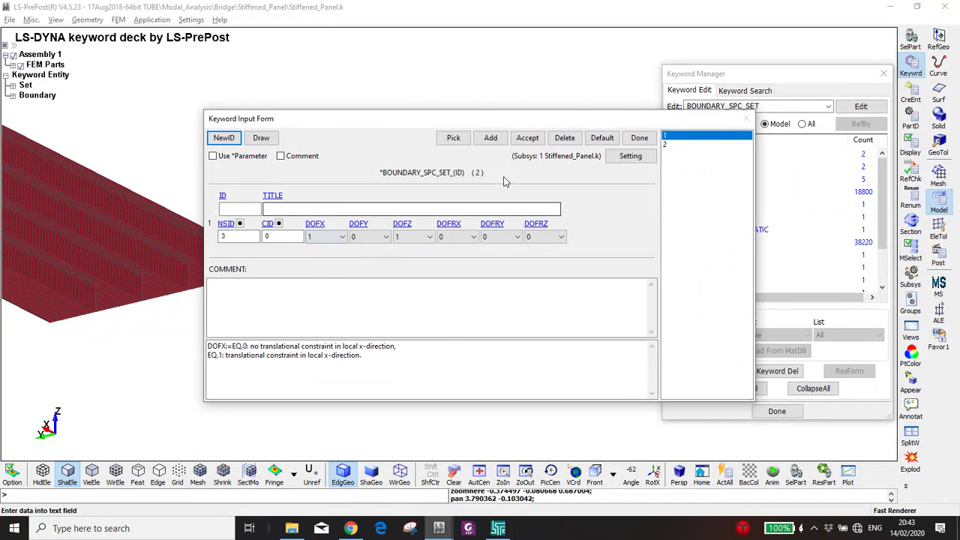
Step: Set DOFY to 1 in the BOUNDARY_SPC_SET card for node set 4, accept the change and close the form
left_click(668, 145)
right_click_drag(95, 338, 324, 306, "ctrl")
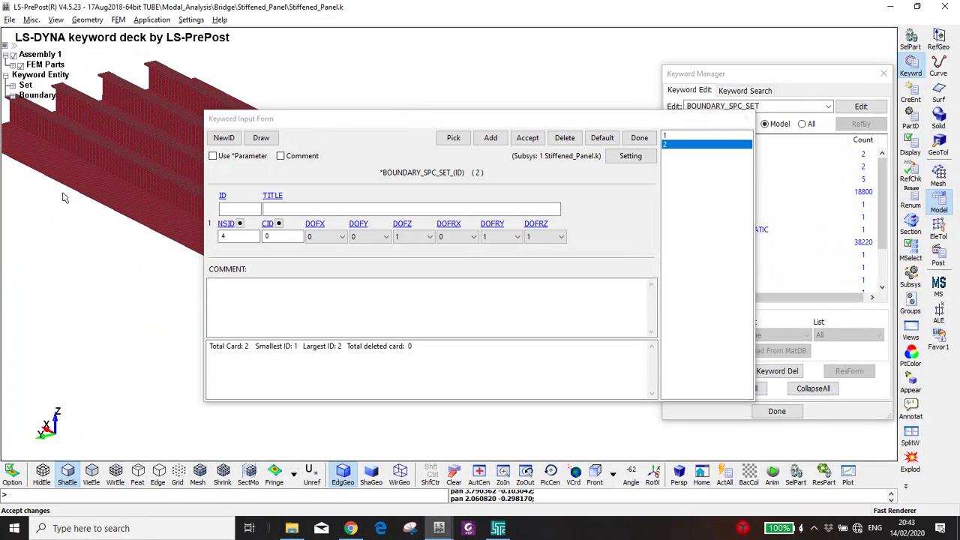
left_click(371, 237)
left_click(371, 260)
left_click(527, 138)
left_click(639, 138)
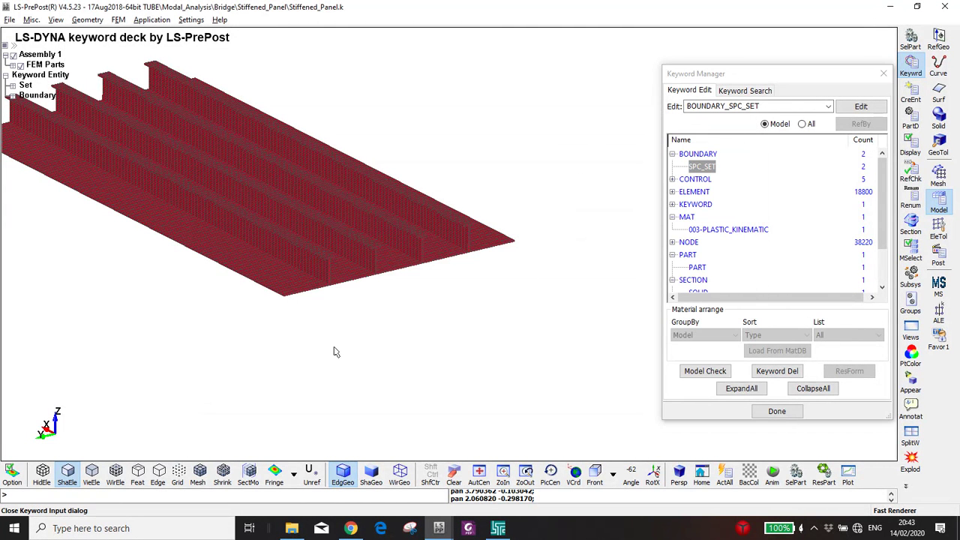
Step: Save the Stiffened_Panel.k keyword file, rerun the LS-DYNA analysis with the last run command, and close the finished solver window
key("ctrl+s")
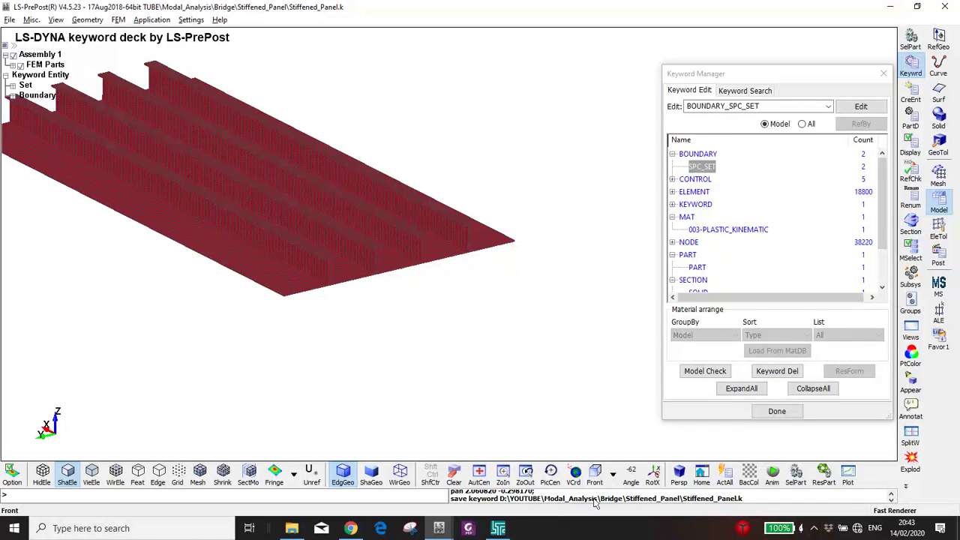
left_click(497, 528)
mouse_move(438, 527)
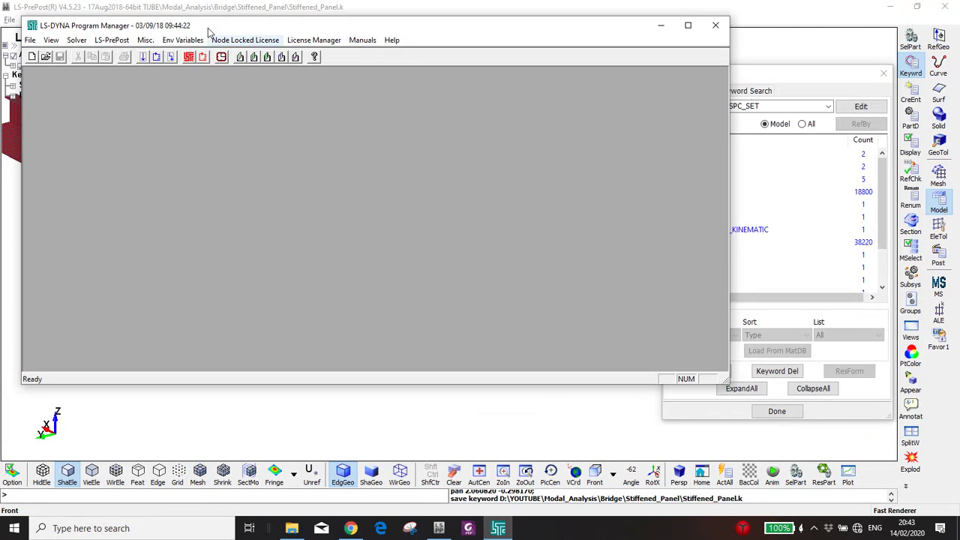
left_click(157, 57)
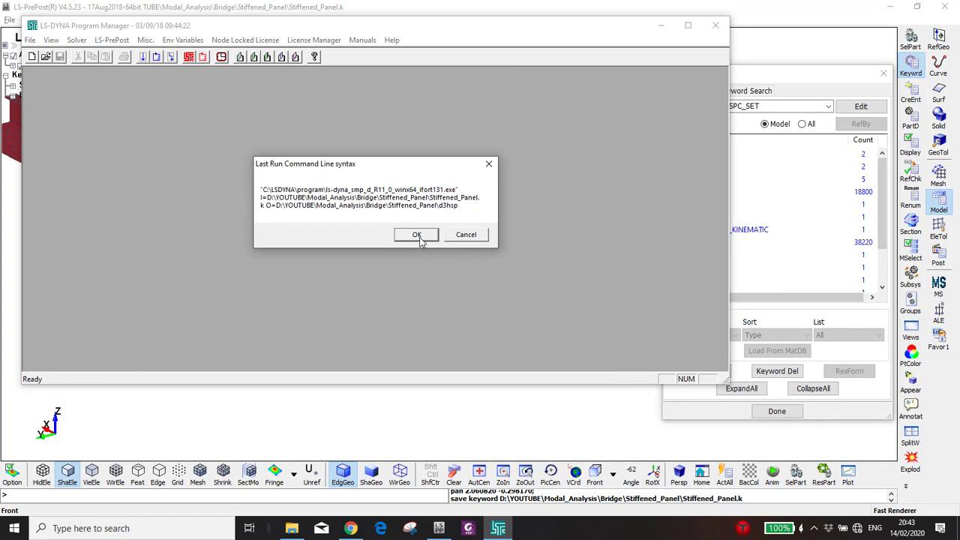
left_click(416, 235)
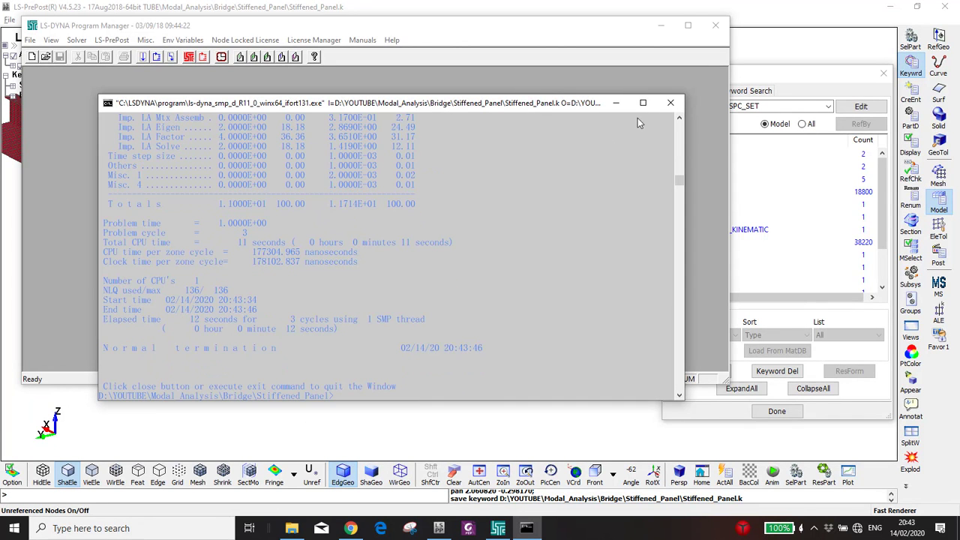
left_click(661, 108)
Step: Open the d3eigv results file from the Stiffened_Panel folder in LS-PrePost with the eigenmode animation controls
left_click(292, 528)
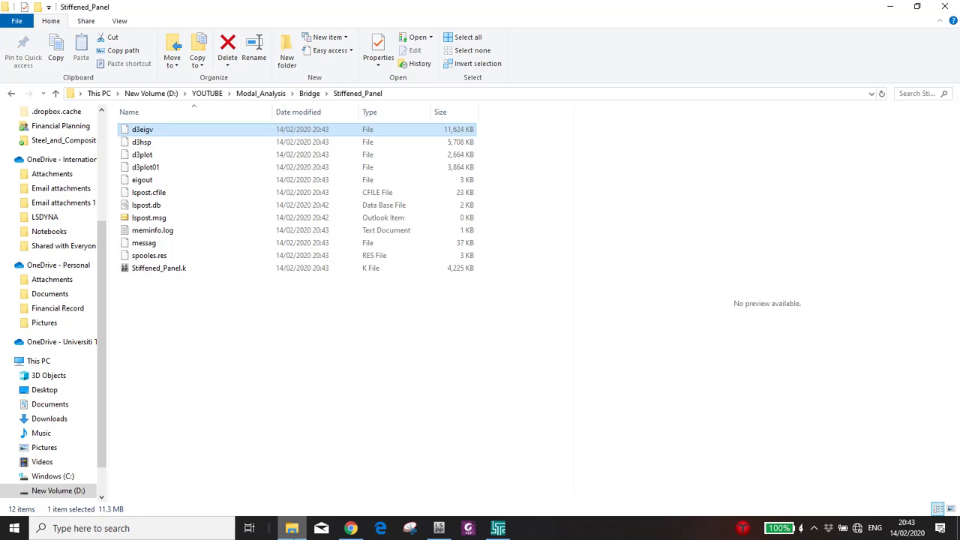
double_click(143, 131)
left_click(403, 364)
left_click(475, 424)
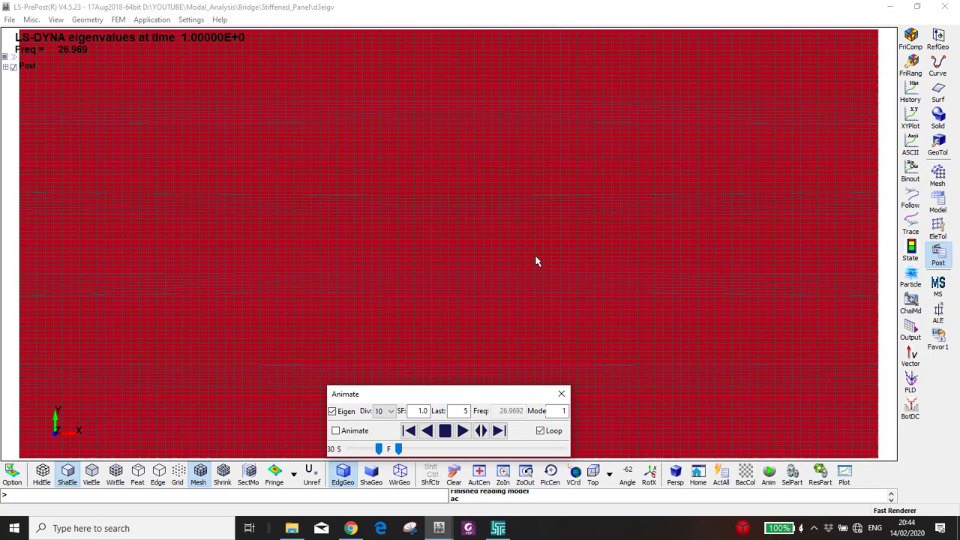
Step: Play the animation of eigenmode 1 and examine how the panel's stiffeners deform
scroll(536, 261, "down", 3)
mouse_move(536, 261)
left_mouse_down("shift")
mouse_move(486, 324)
mouse_move(627, 262)
mouse_move(547, 143)
mouse_move(542, 225)
mouse_move(517, 300)
left_mouse_up("shift")
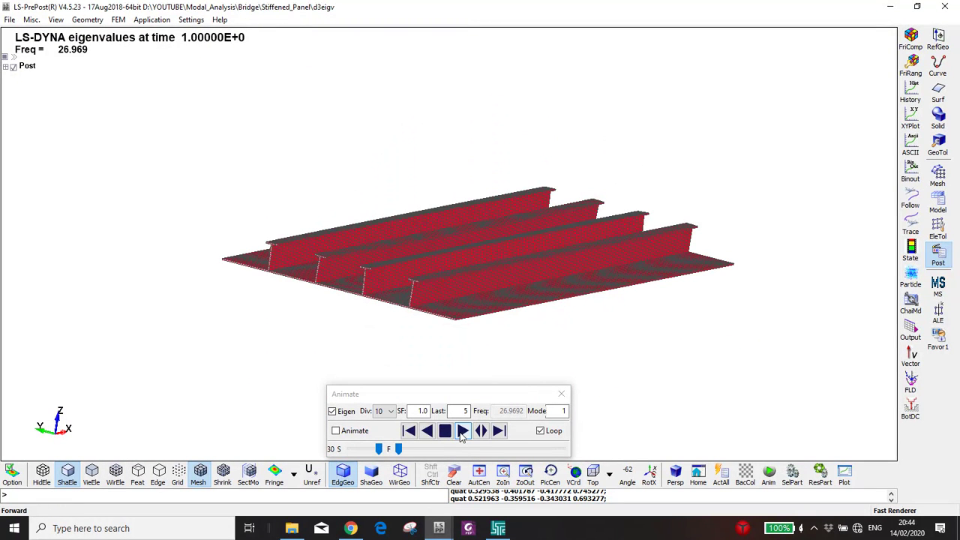
left_click(462, 432)
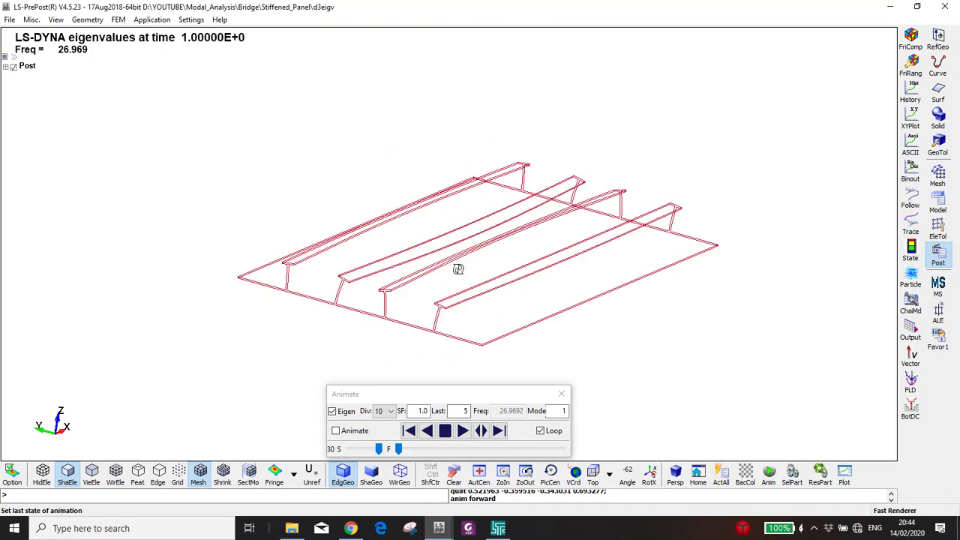
scroll(428, 309, "up", 3)
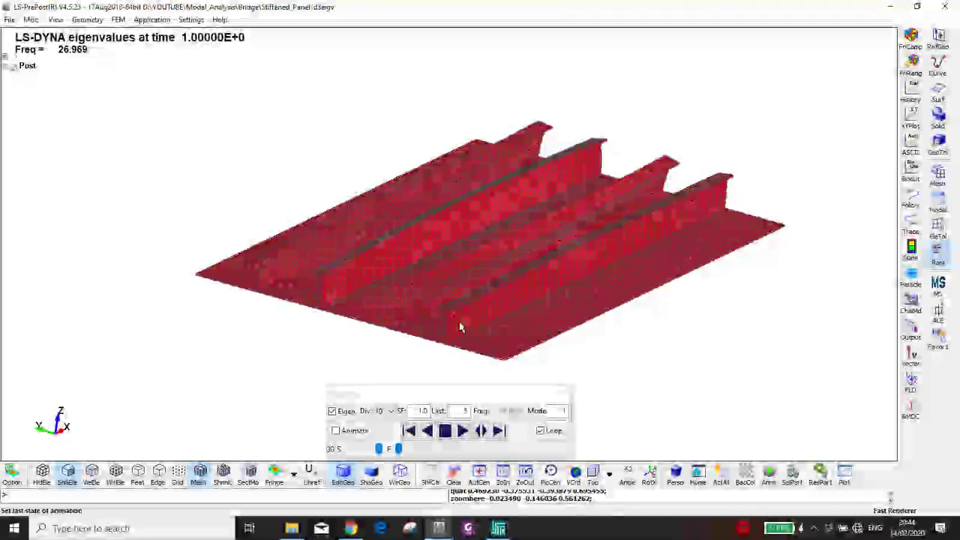
scroll(421, 288, "up", 2)
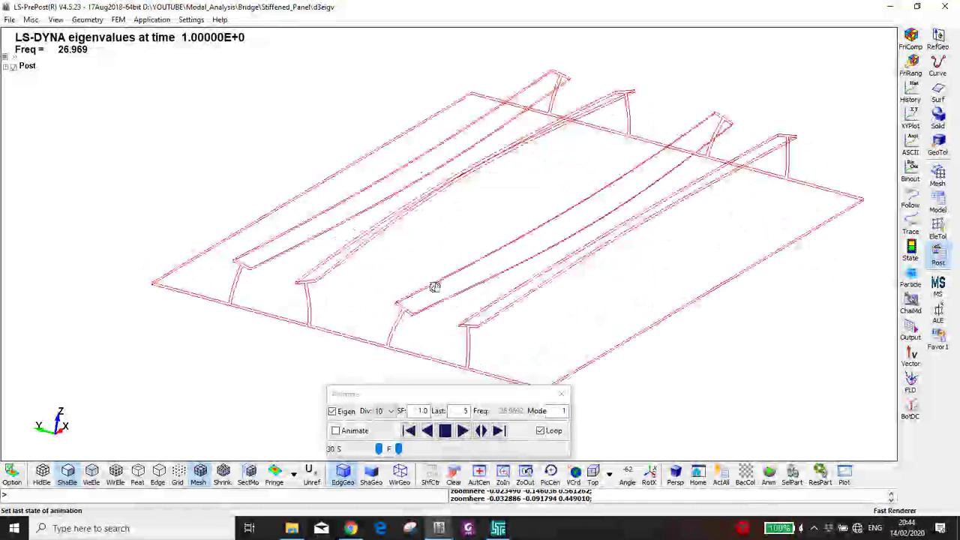
Step: Set the eigenmode animation's scale factor to 0.1 and the number of intermediate steps to 2
left_click(434, 287)
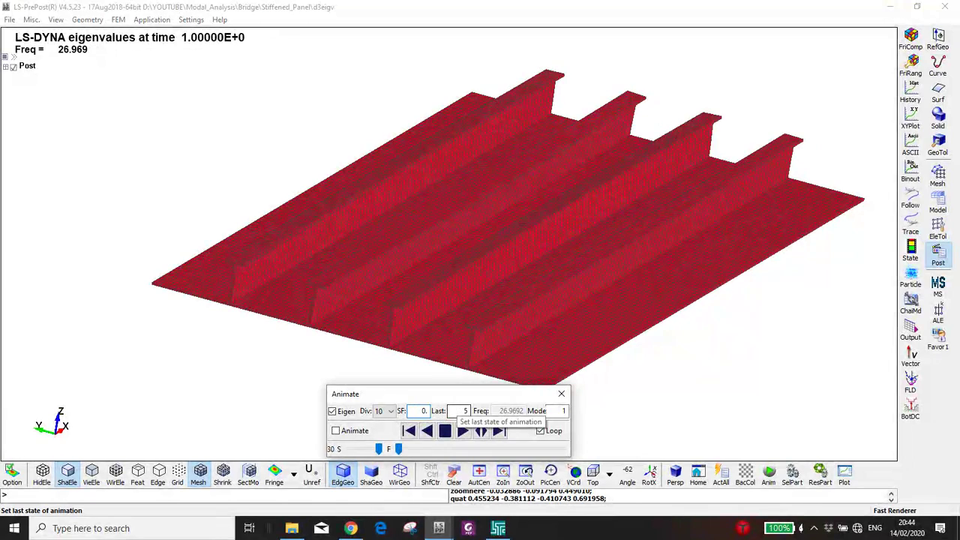
type("1")
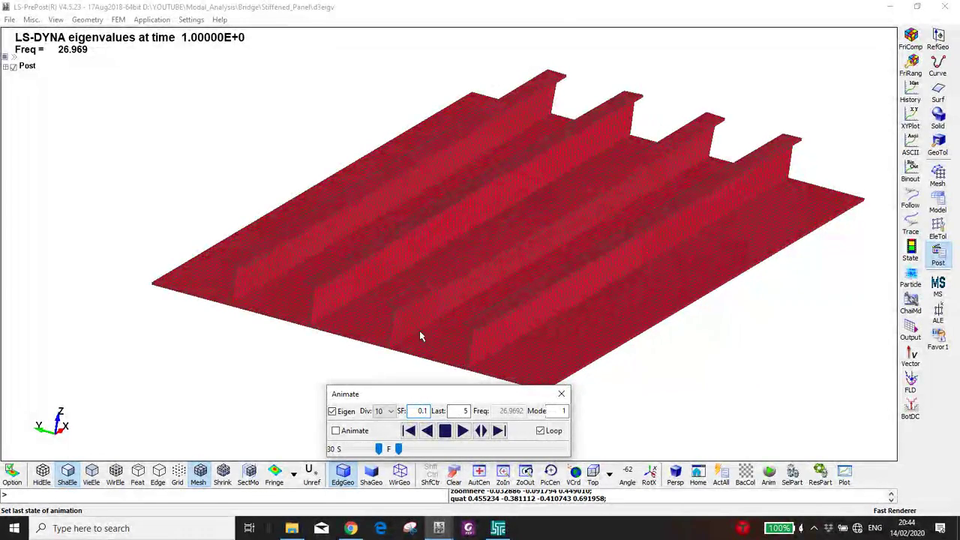
left_click(390, 414)
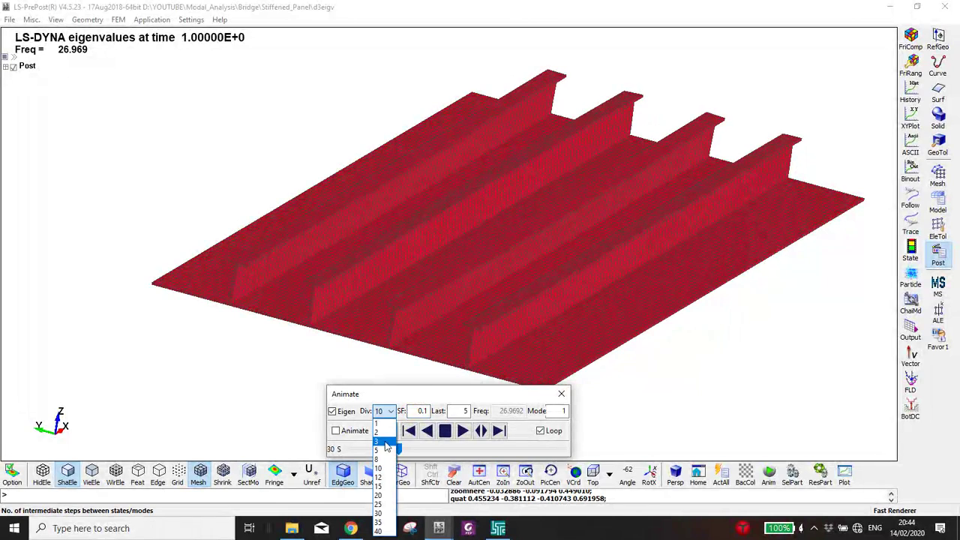
left_click(385, 444)
left_click(391, 411)
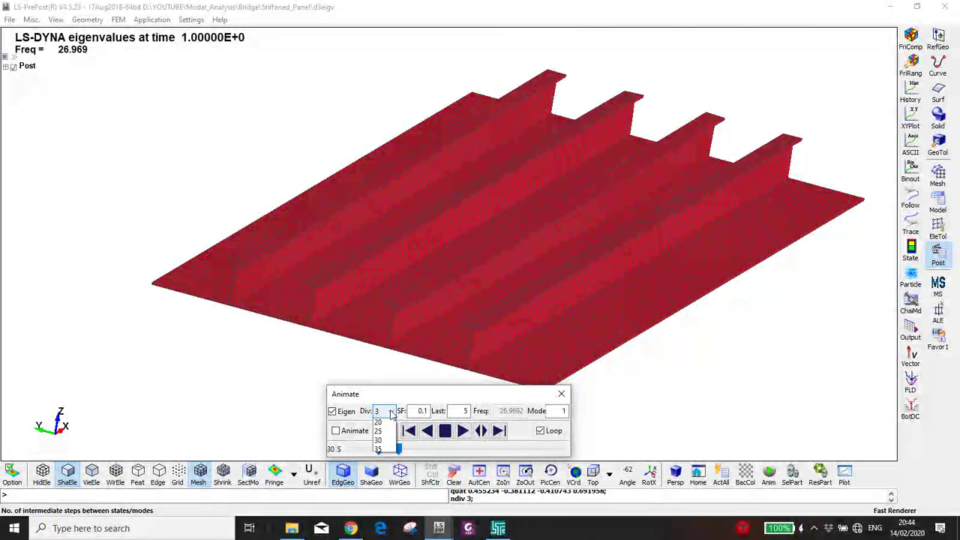
left_click(386, 434)
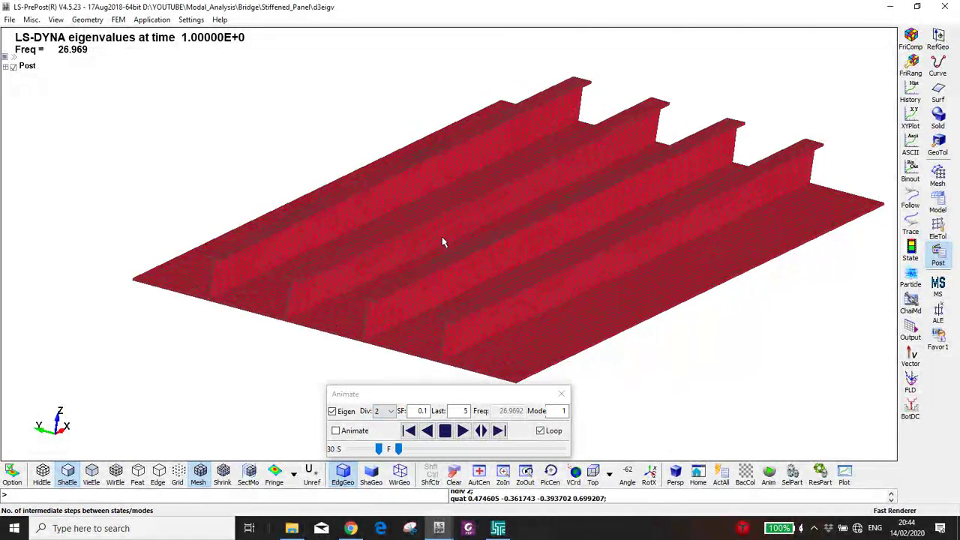
Step: Display the resultant displacement contours on the panel and move the fringe component dialog clear of the model
middle_click_drag(447, 247, 437, 251, "shift")
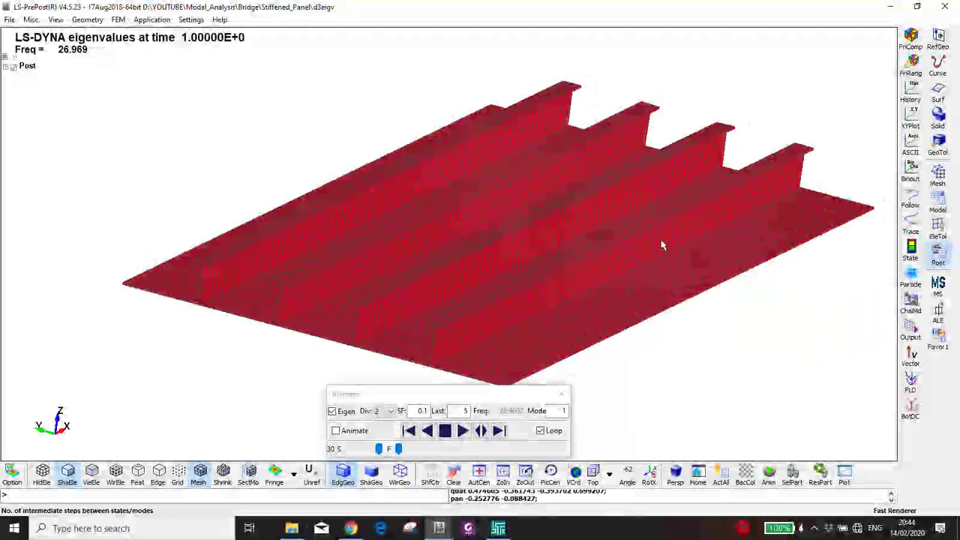
left_click(912, 38)
left_click(718, 170)
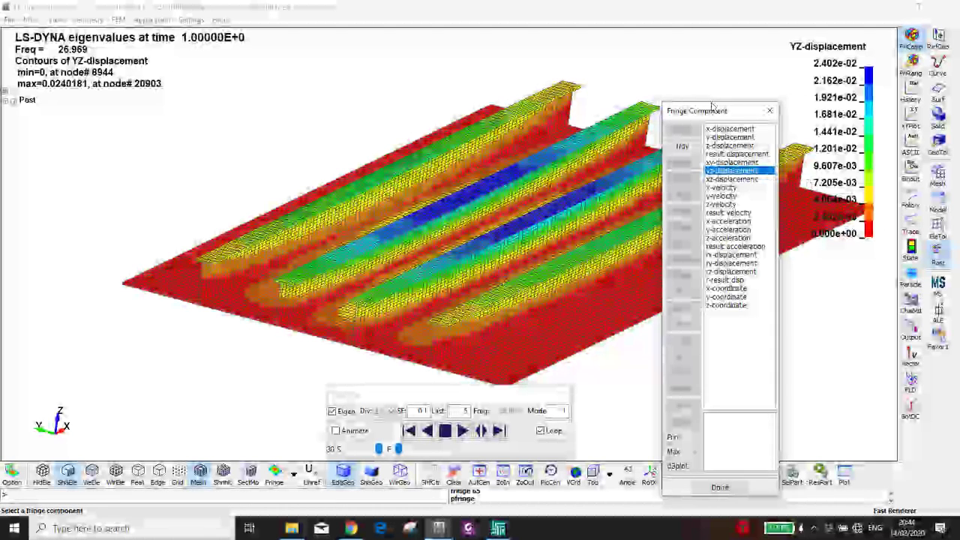
left_click_drag(712, 106, 924, 102)
left_click(764, 153)
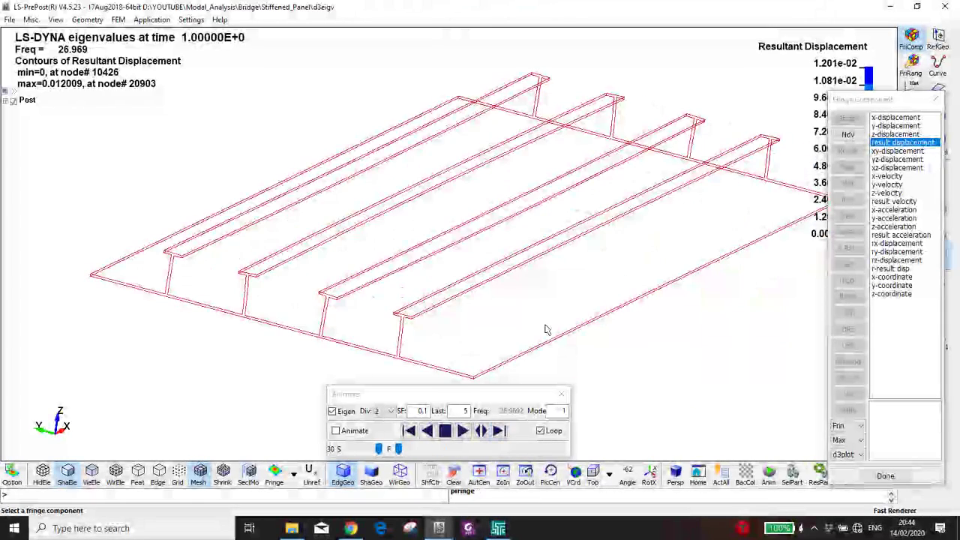
Step: Step through eigenmodes 1 to 5 twice, examining each mode's frequency and resultant displacement contours
left_click(498, 430)
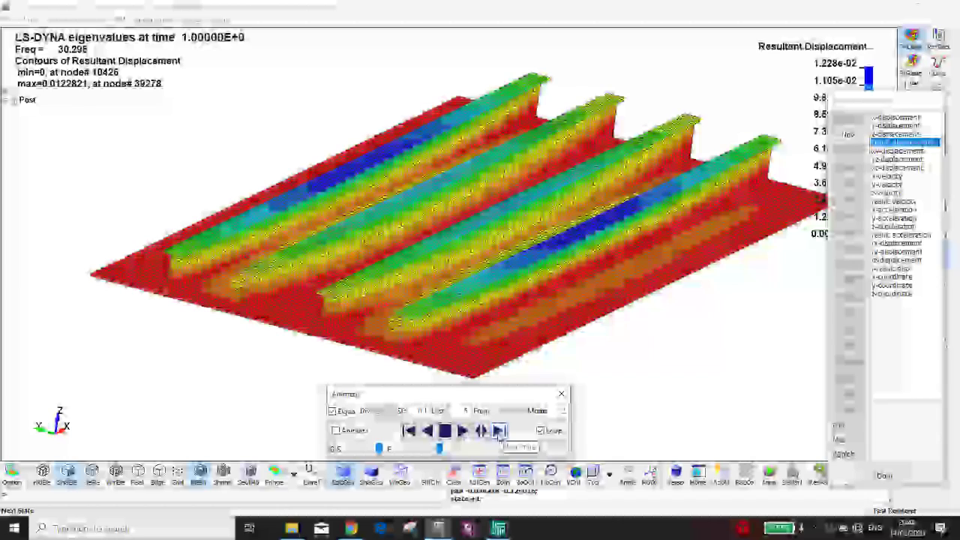
left_click(498, 428)
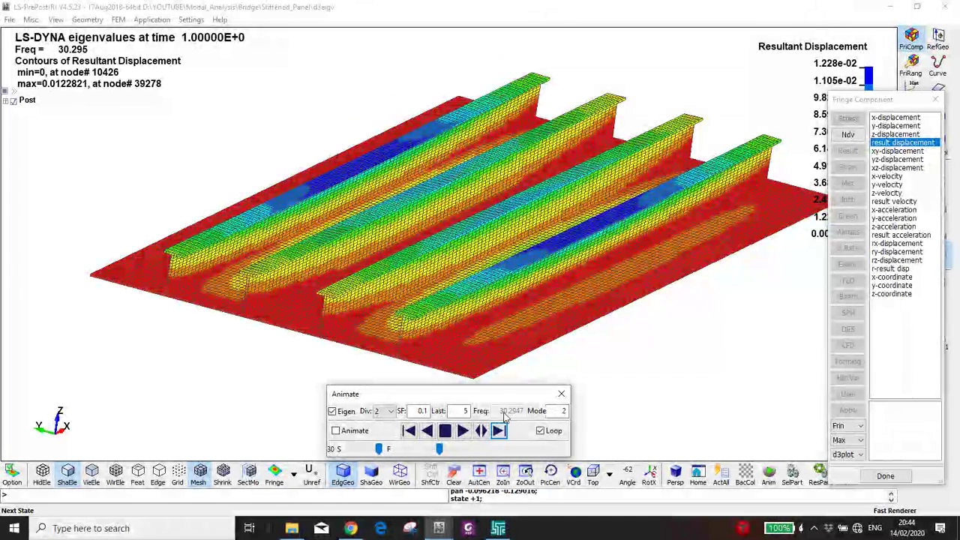
left_click(499, 431)
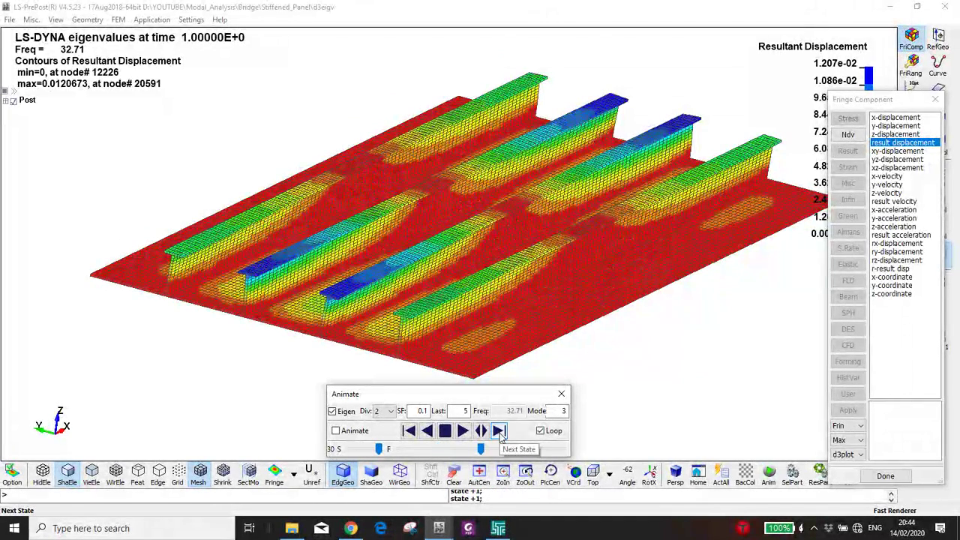
left_click(499, 432)
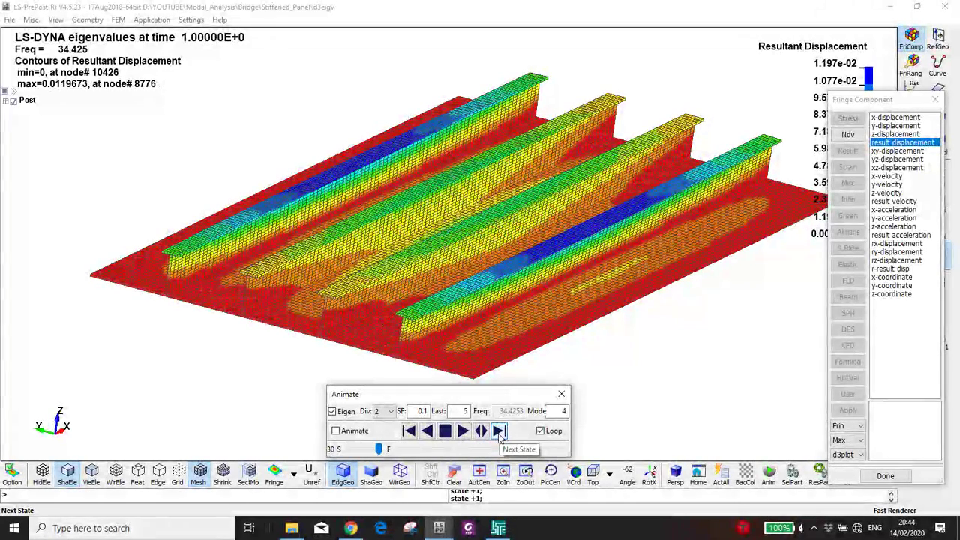
left_click(499, 433)
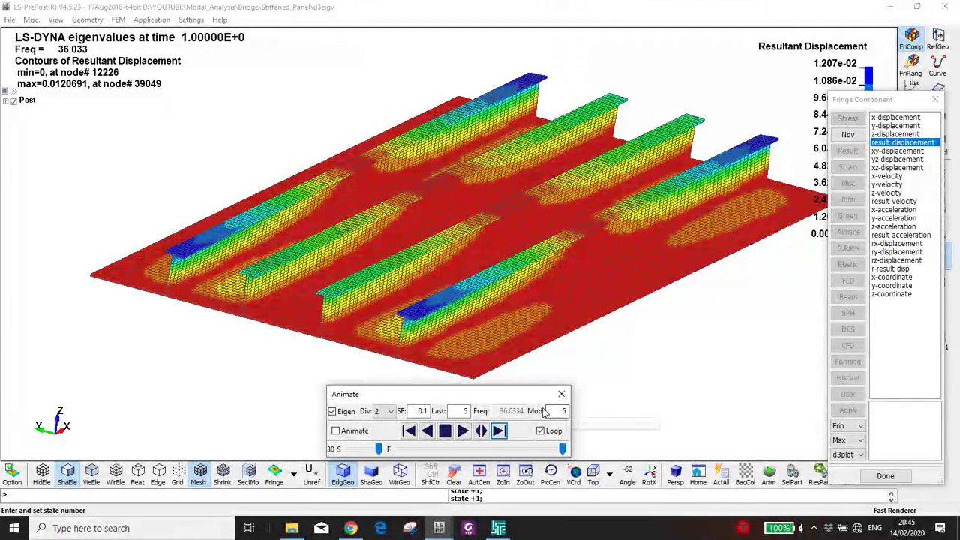
left_click(500, 431)
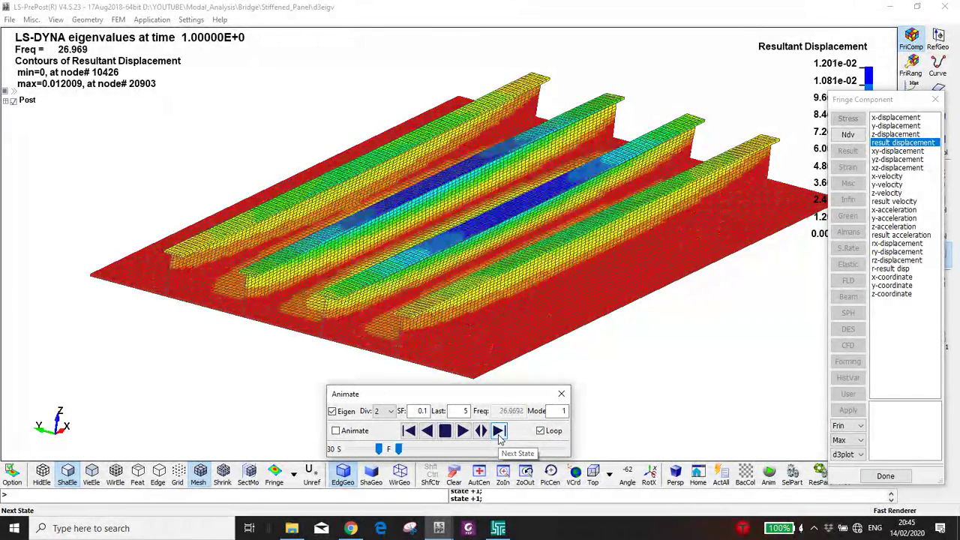
left_click(499, 431)
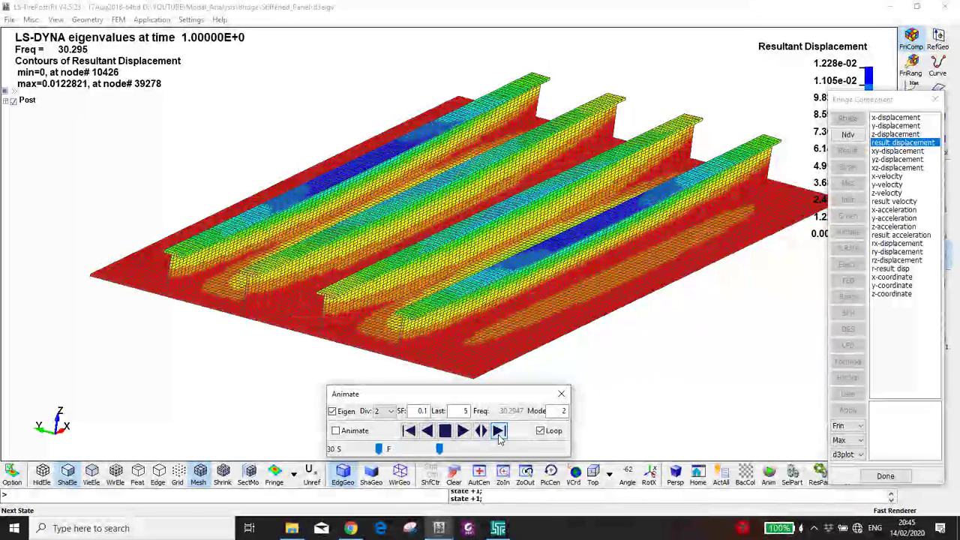
left_click(499, 431)
left_click(499, 431)
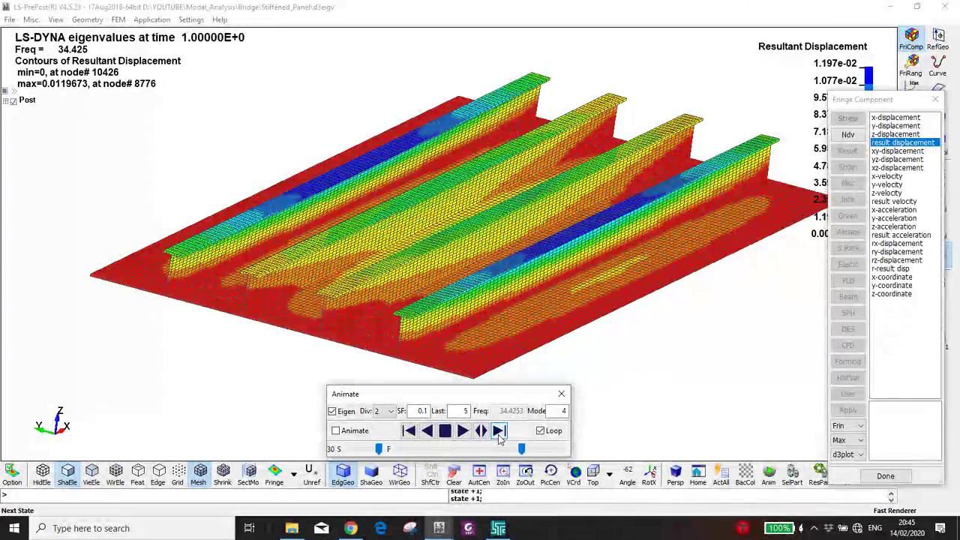
left_click(499, 431)
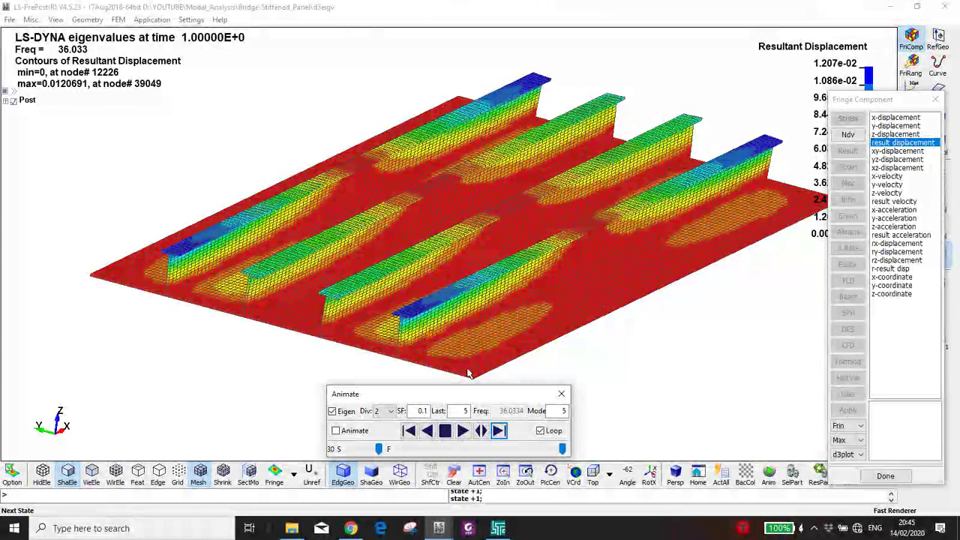
Step: Switch to Chrome and browse the stiffened panel review paper through its ultimate compressive strength section and result figures
left_click(350, 527)
scroll(433, 392, "down", 3, "ctrl")
scroll(433, 390, "up", 2, "ctrl")
scroll(432, 389, "down", 10)
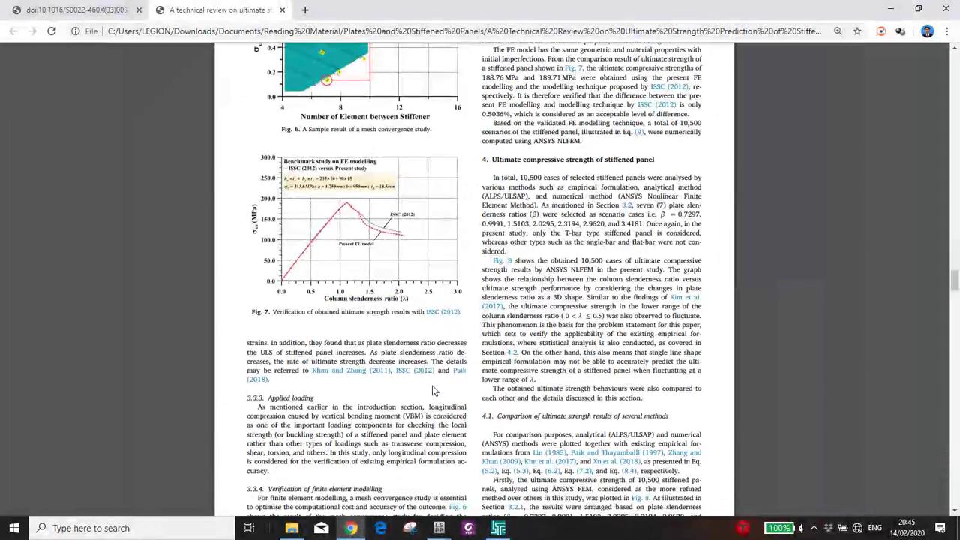
scroll(433, 390, "down", 10)
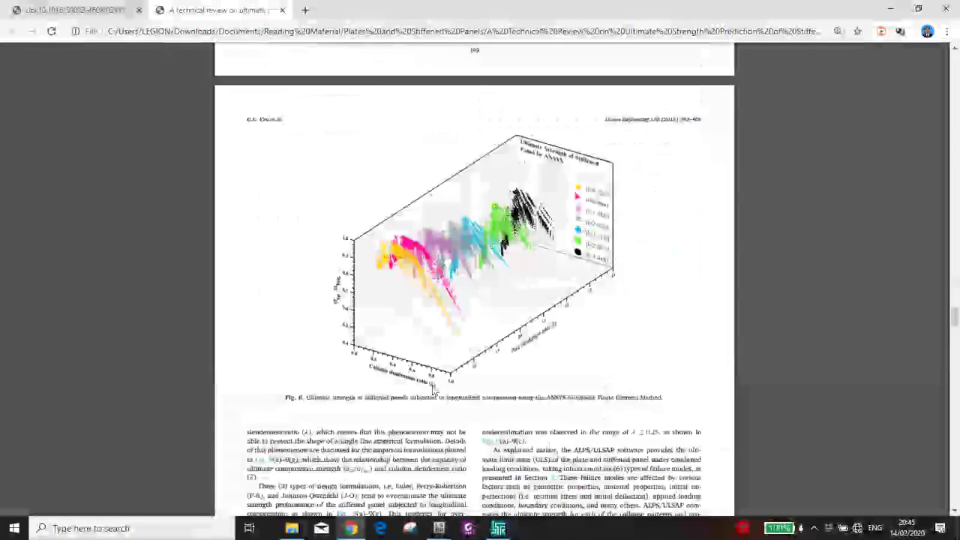
scroll(432, 390, "down", 10)
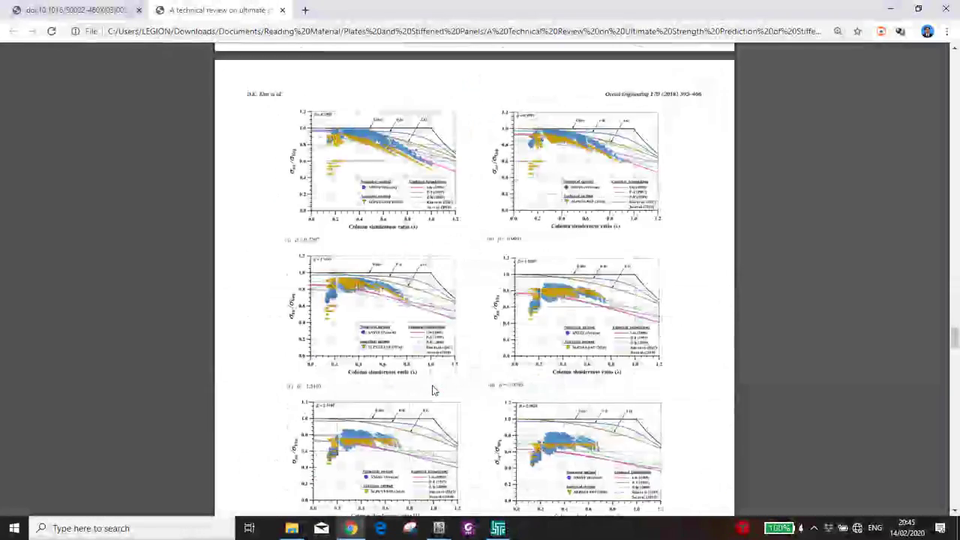